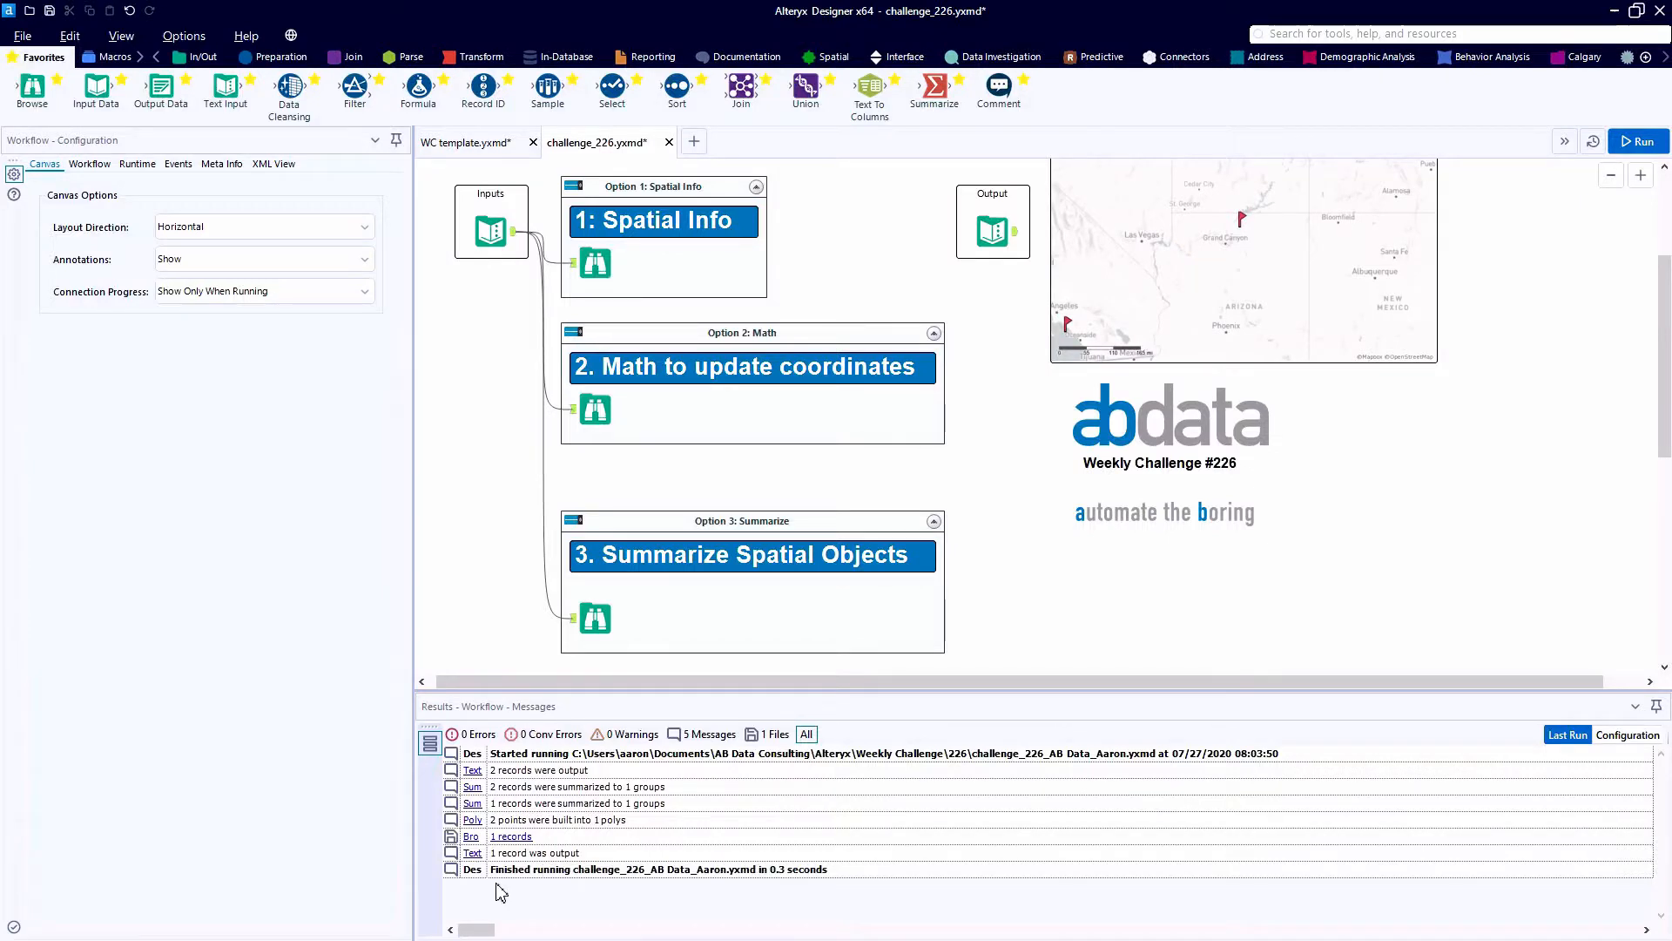
# - Run the workflow and examine the Field1, Field2 and Location values of both offices in the Option 1 Browse results
pyautogui.click(1638, 141)
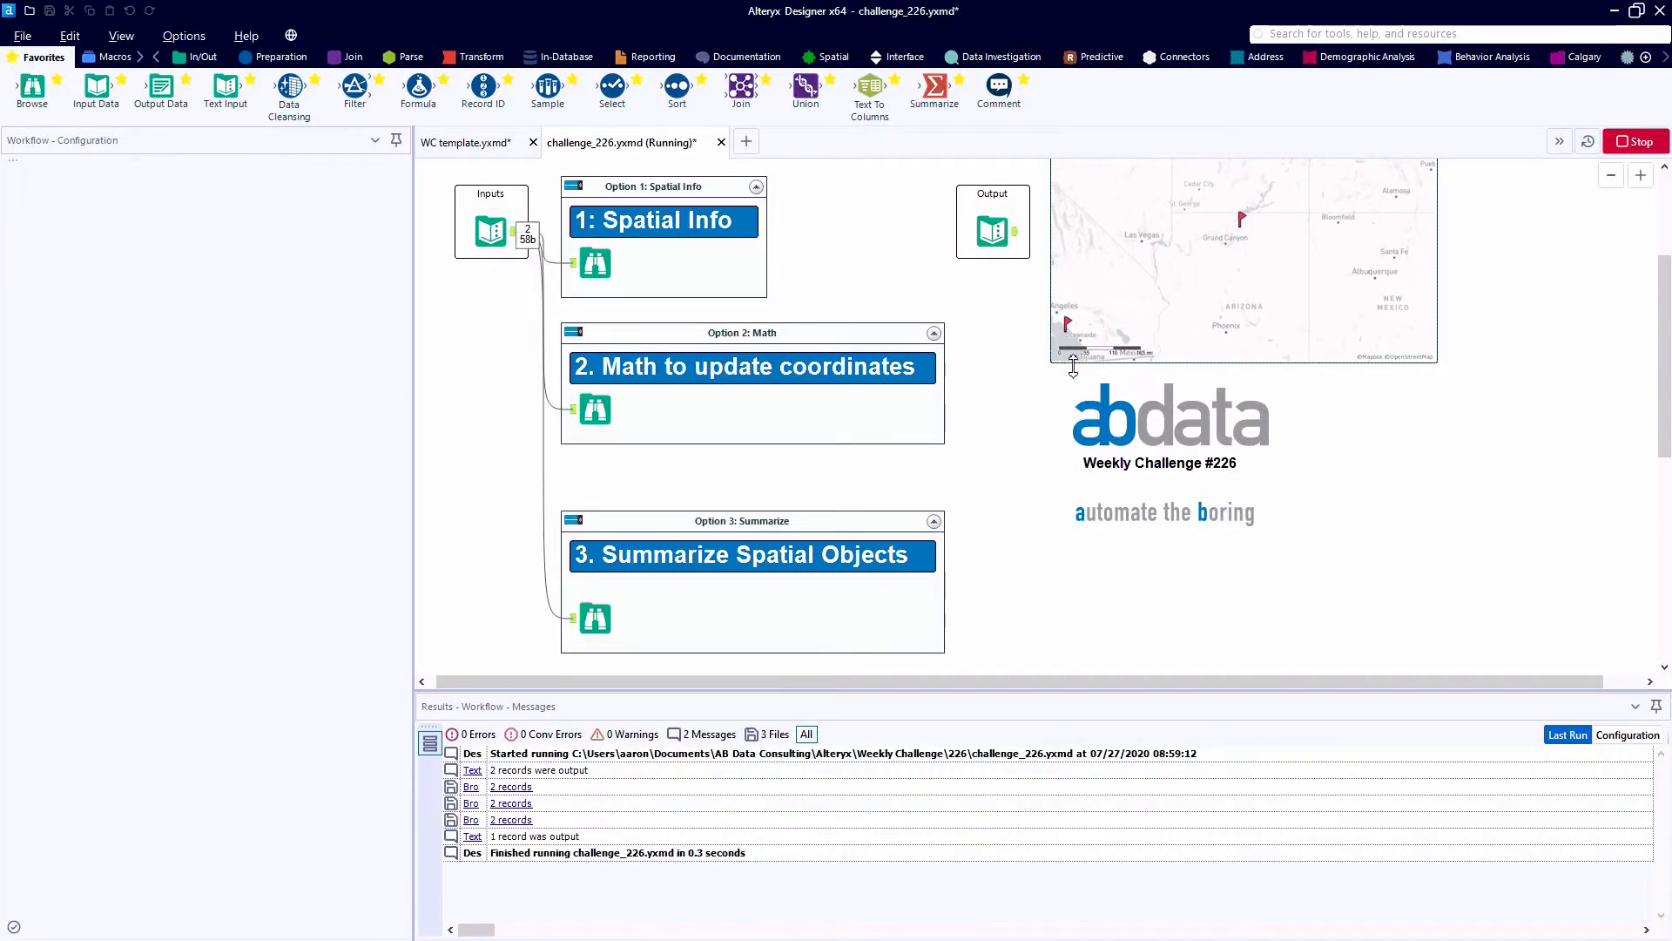
pyautogui.scroll(3, 1059, 365)
pyautogui.click(599, 473)
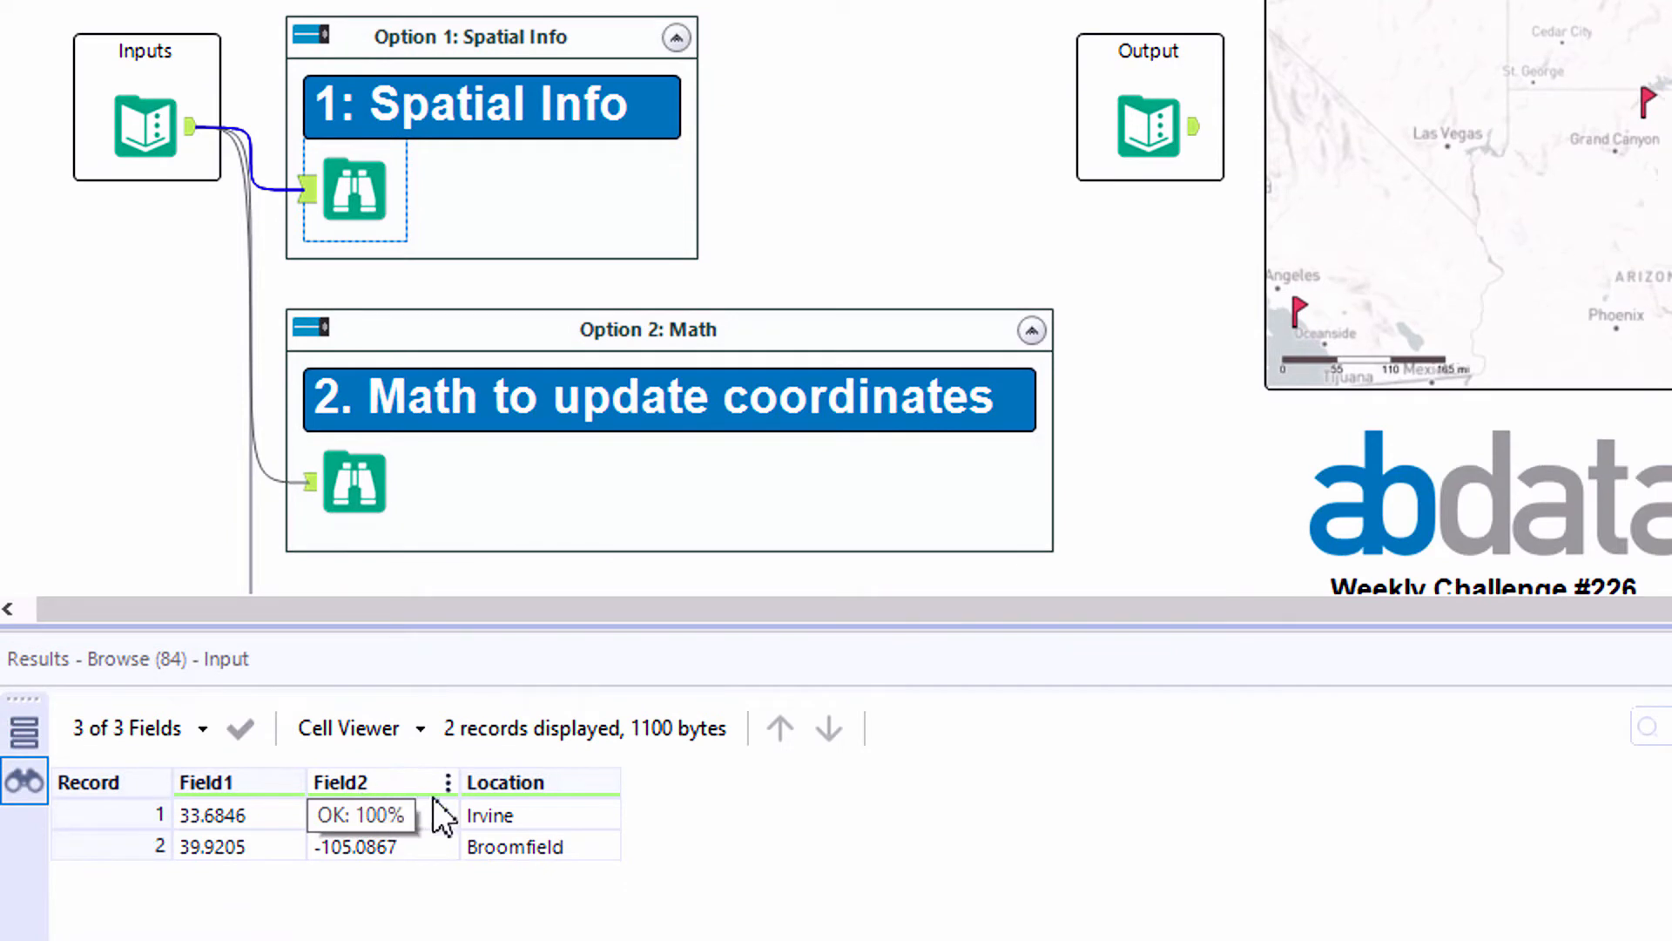
pyautogui.click(352, 798)
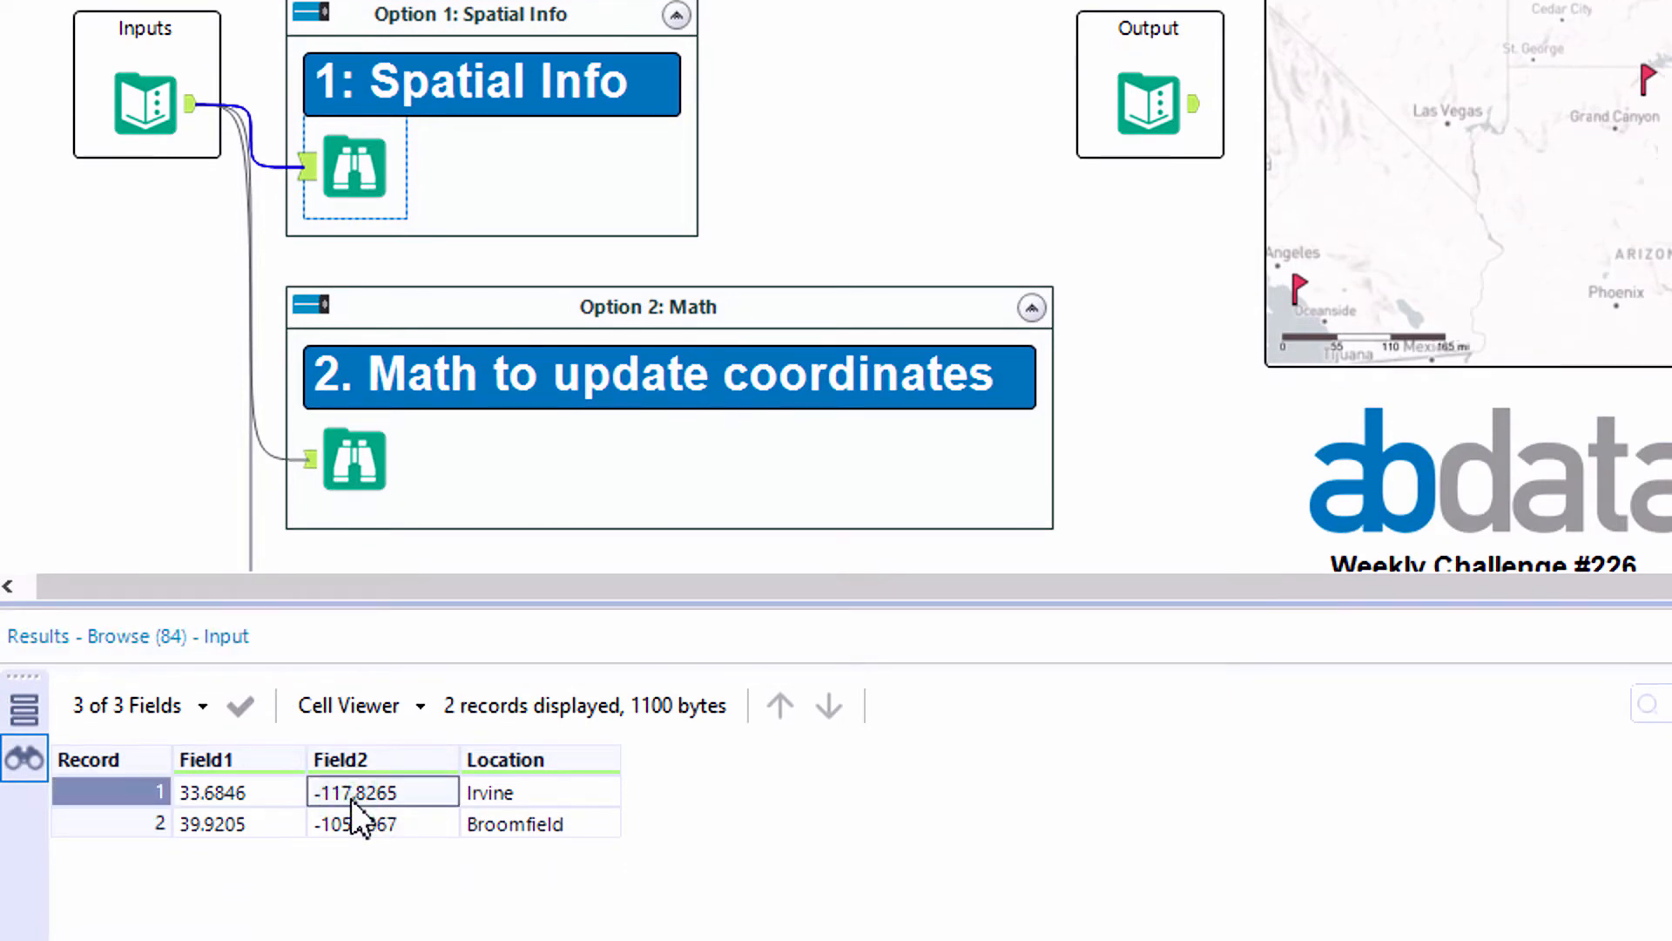
pyautogui.click(285, 791)
pyautogui.click(328, 791)
pyautogui.click(483, 792)
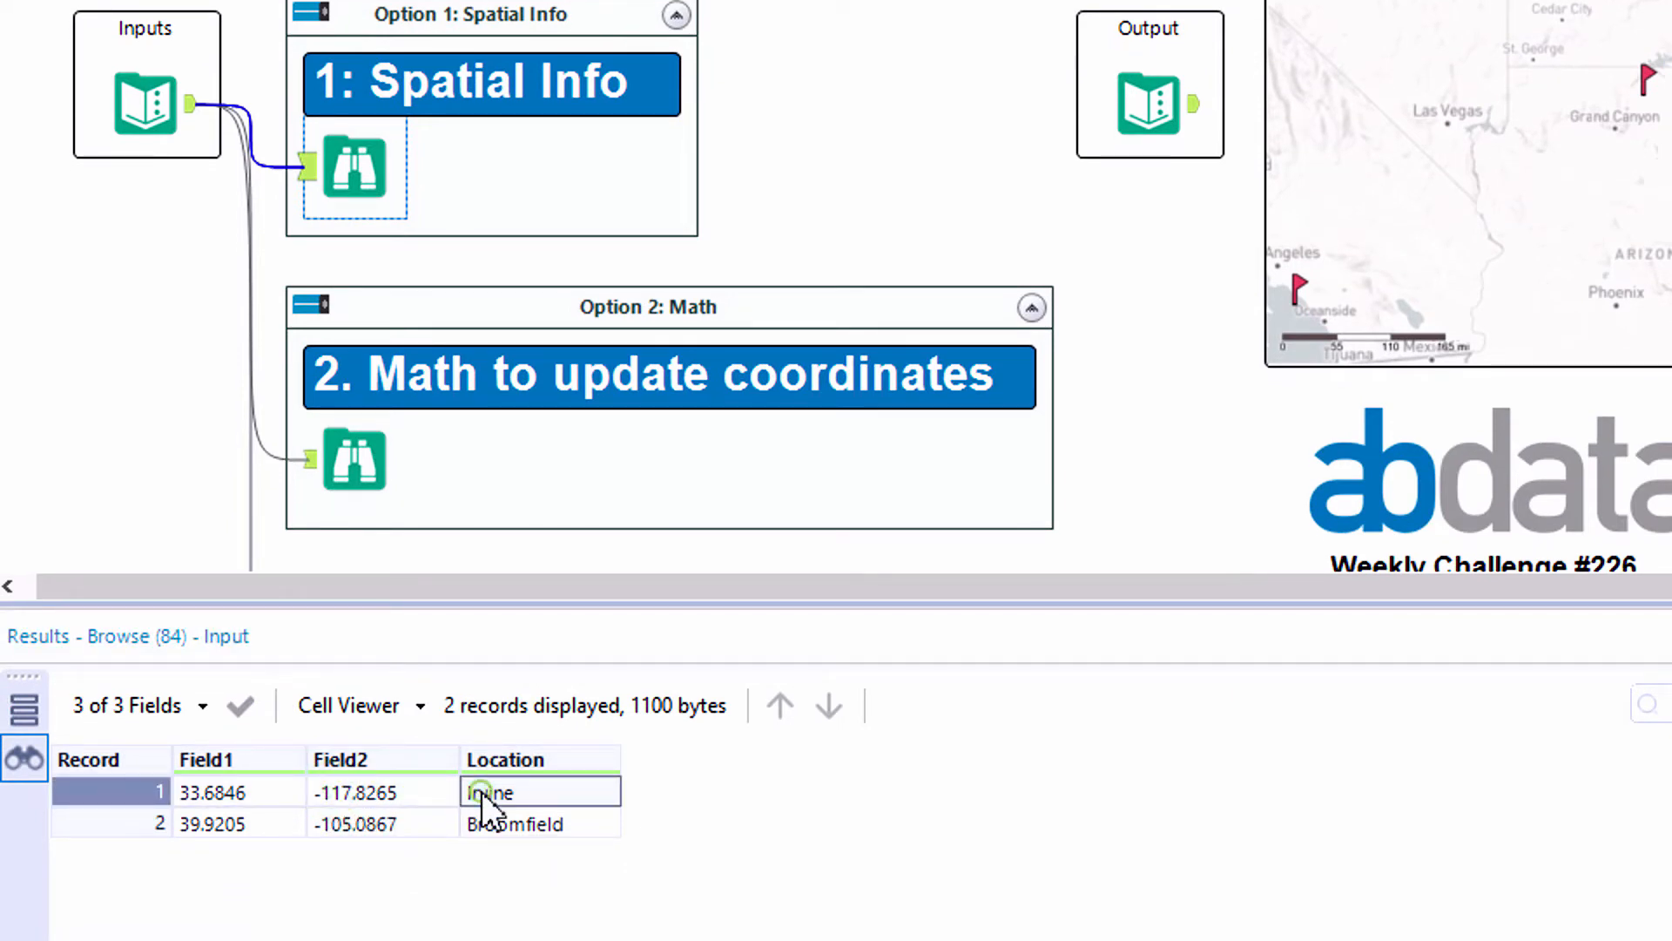
pyautogui.click(504, 821)
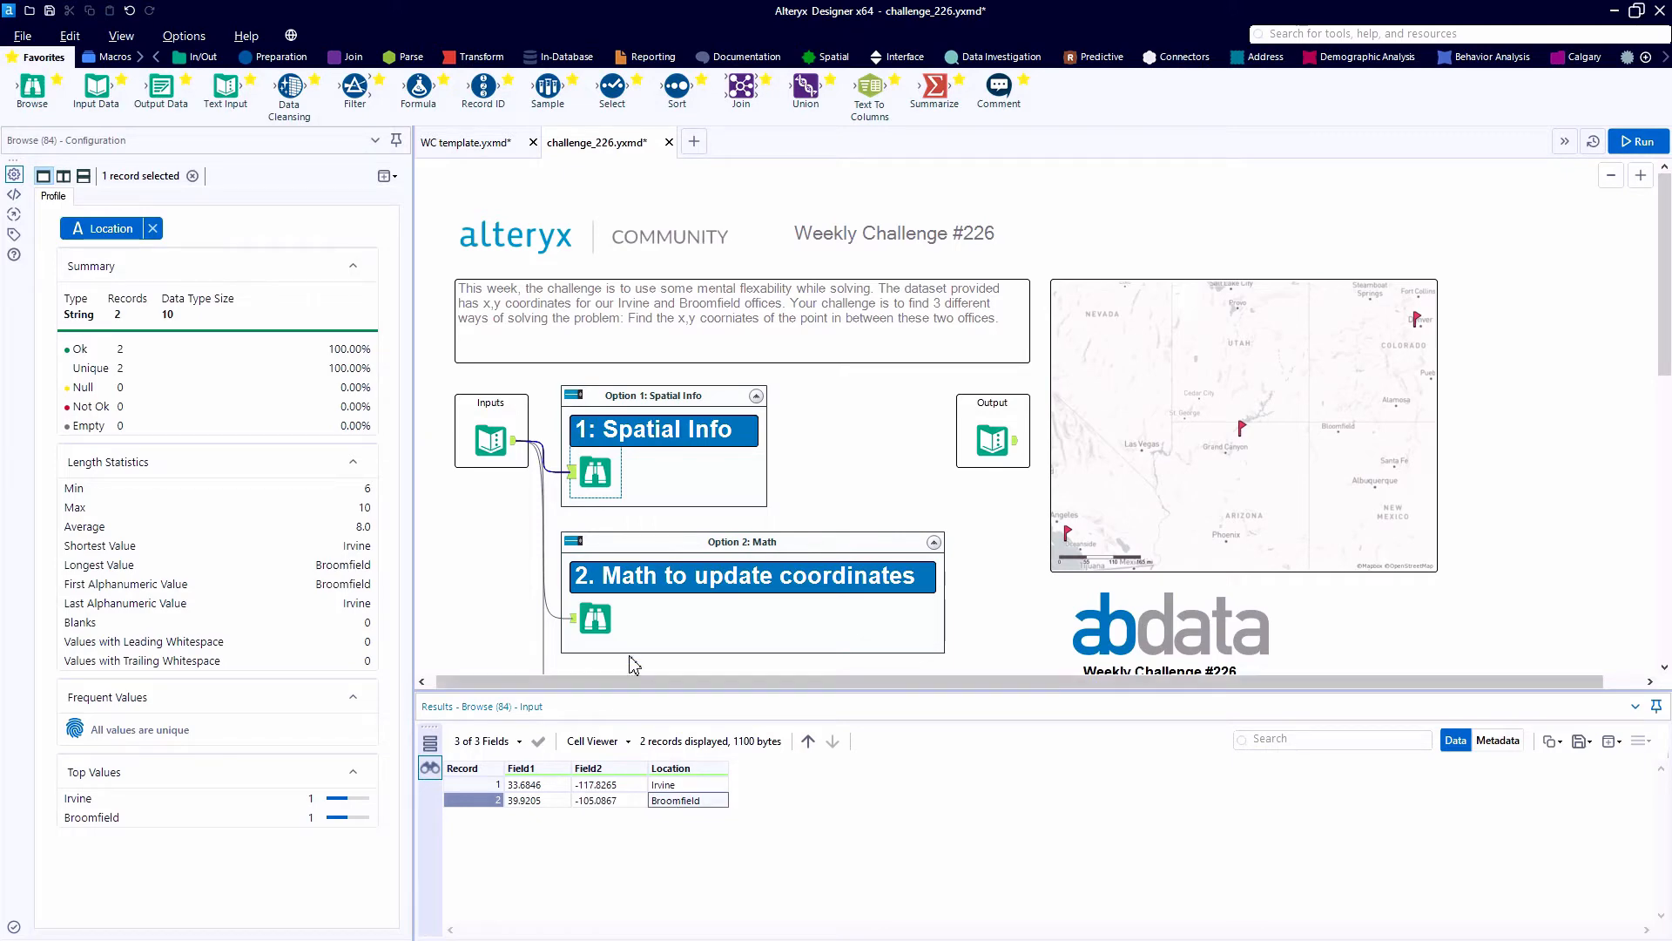
# - Insert a Create Points tool before the Option 1 Browse, with Field2 as the X (longitude) field
pyautogui.scroll(3, 531, 510)
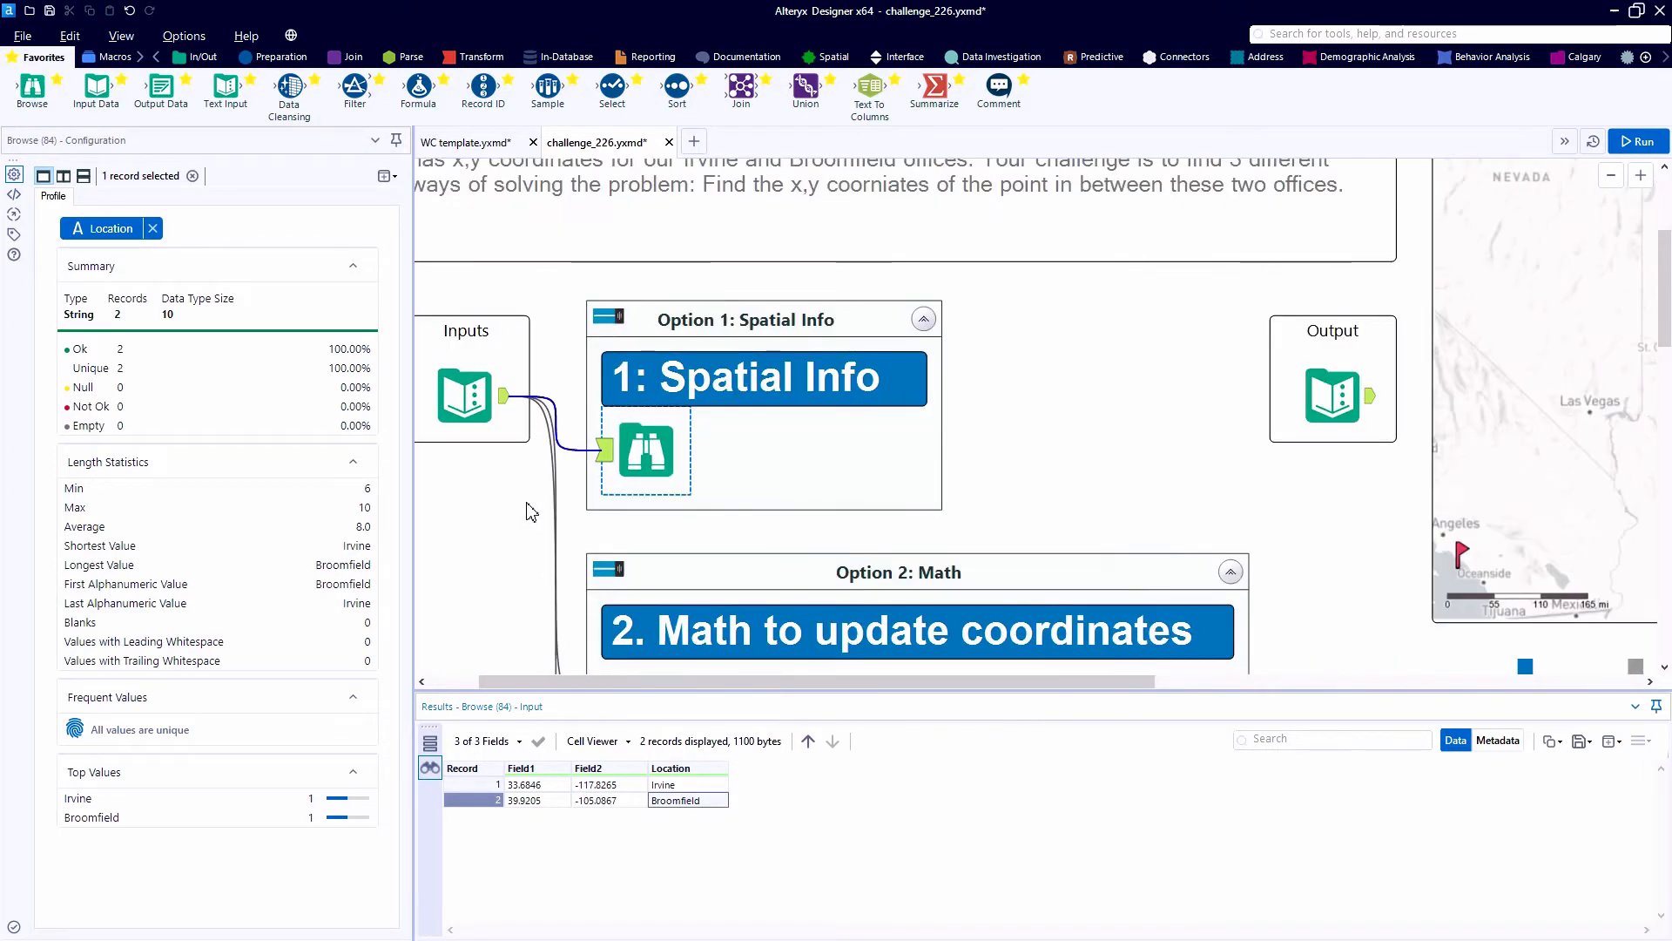
pyautogui.click(835, 58)
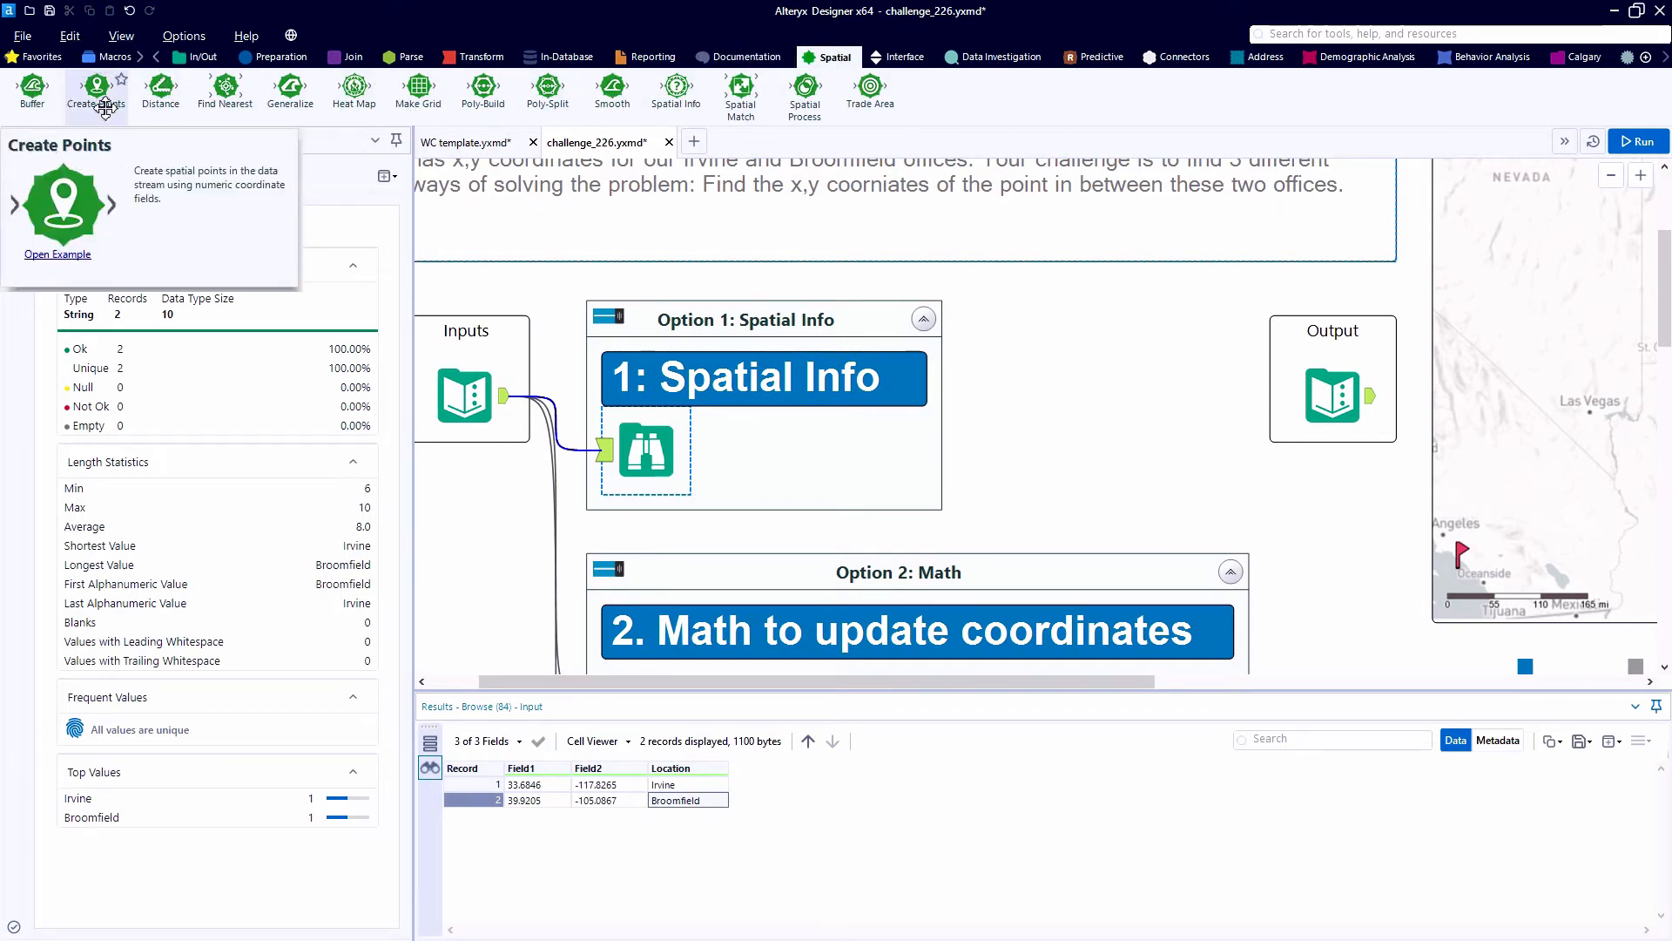
pyautogui.moveTo(106, 108); pyautogui.dragTo(897, 449)
pyautogui.click(663, 449)
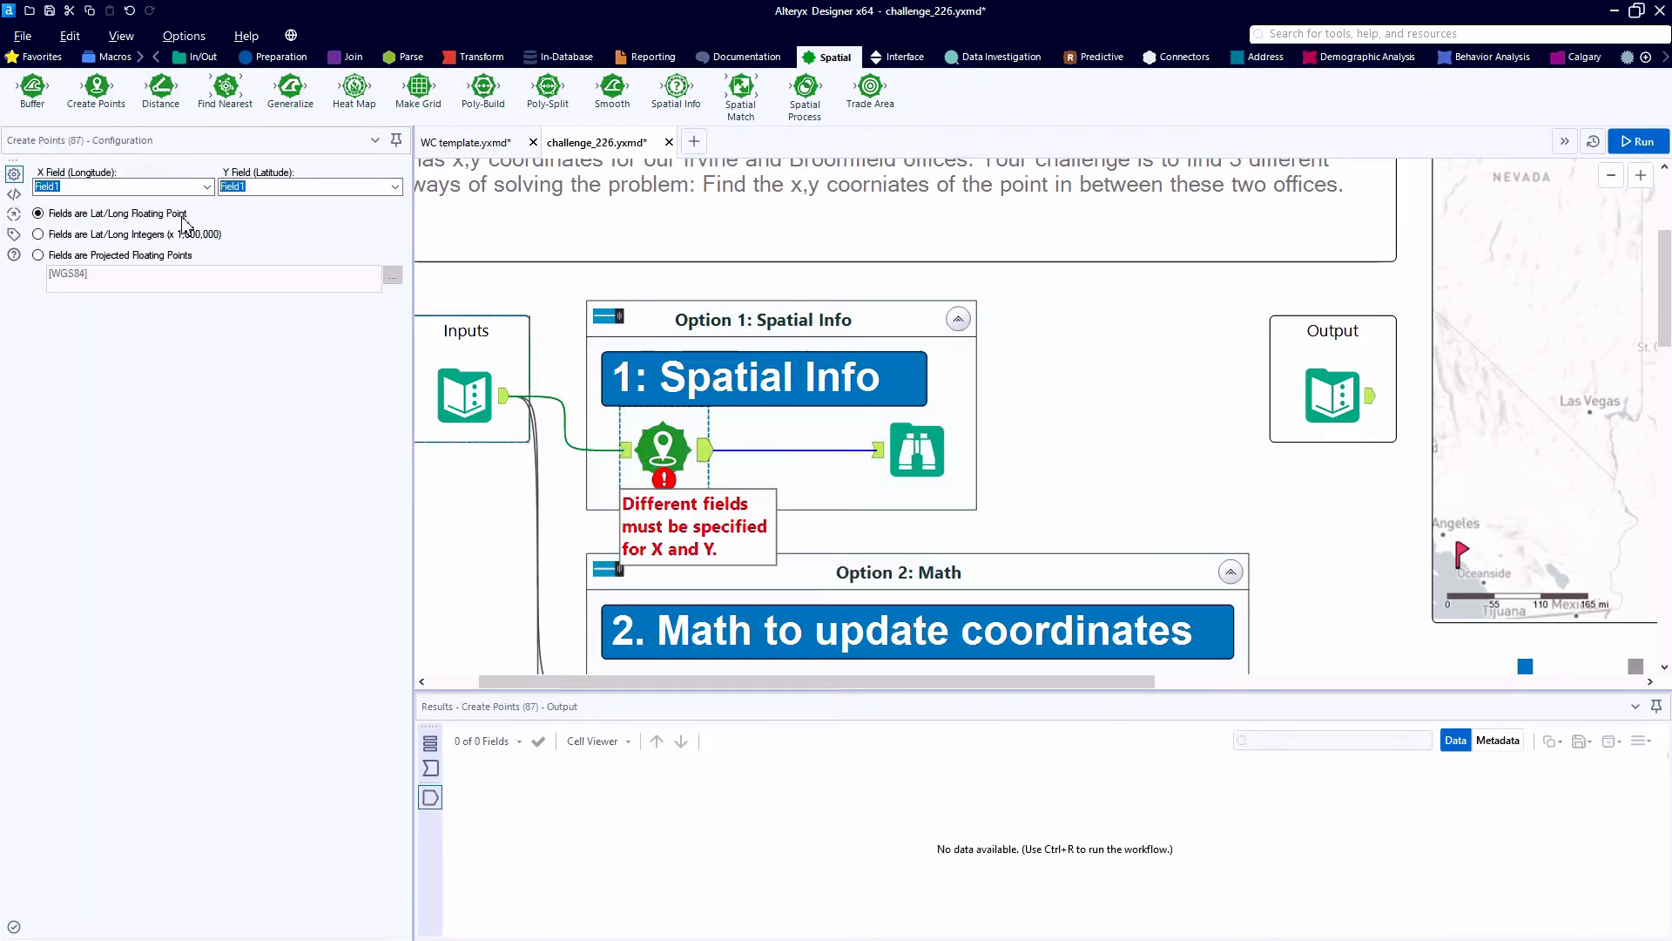
pyautogui.click(208, 188)
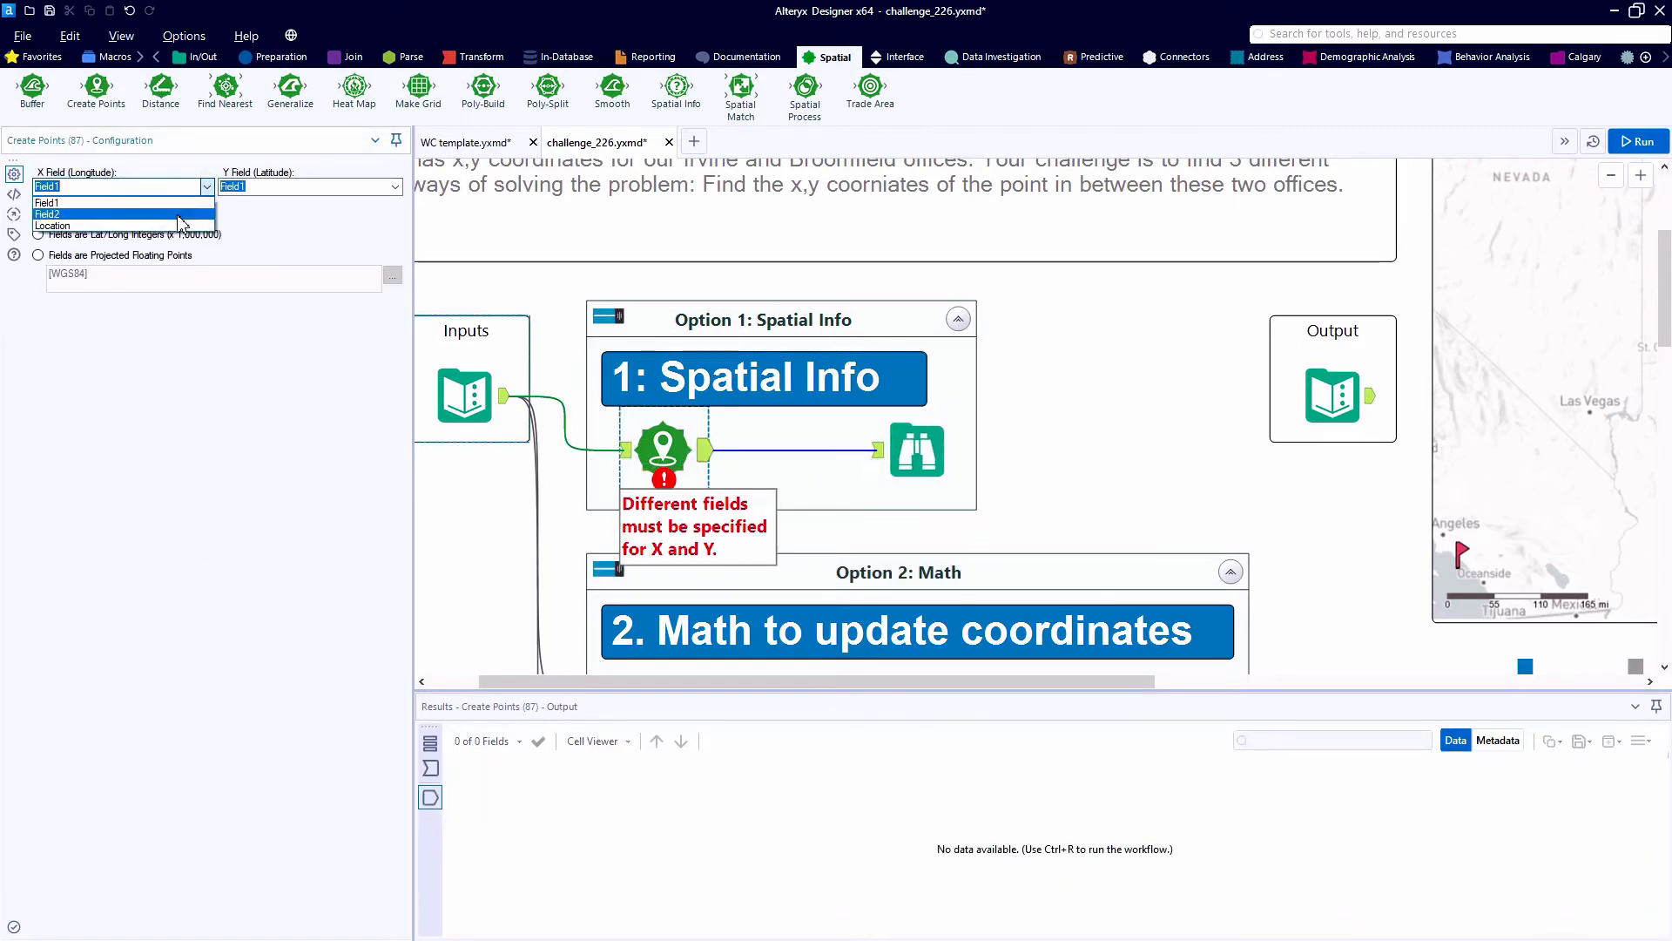
pyautogui.click(178, 216)
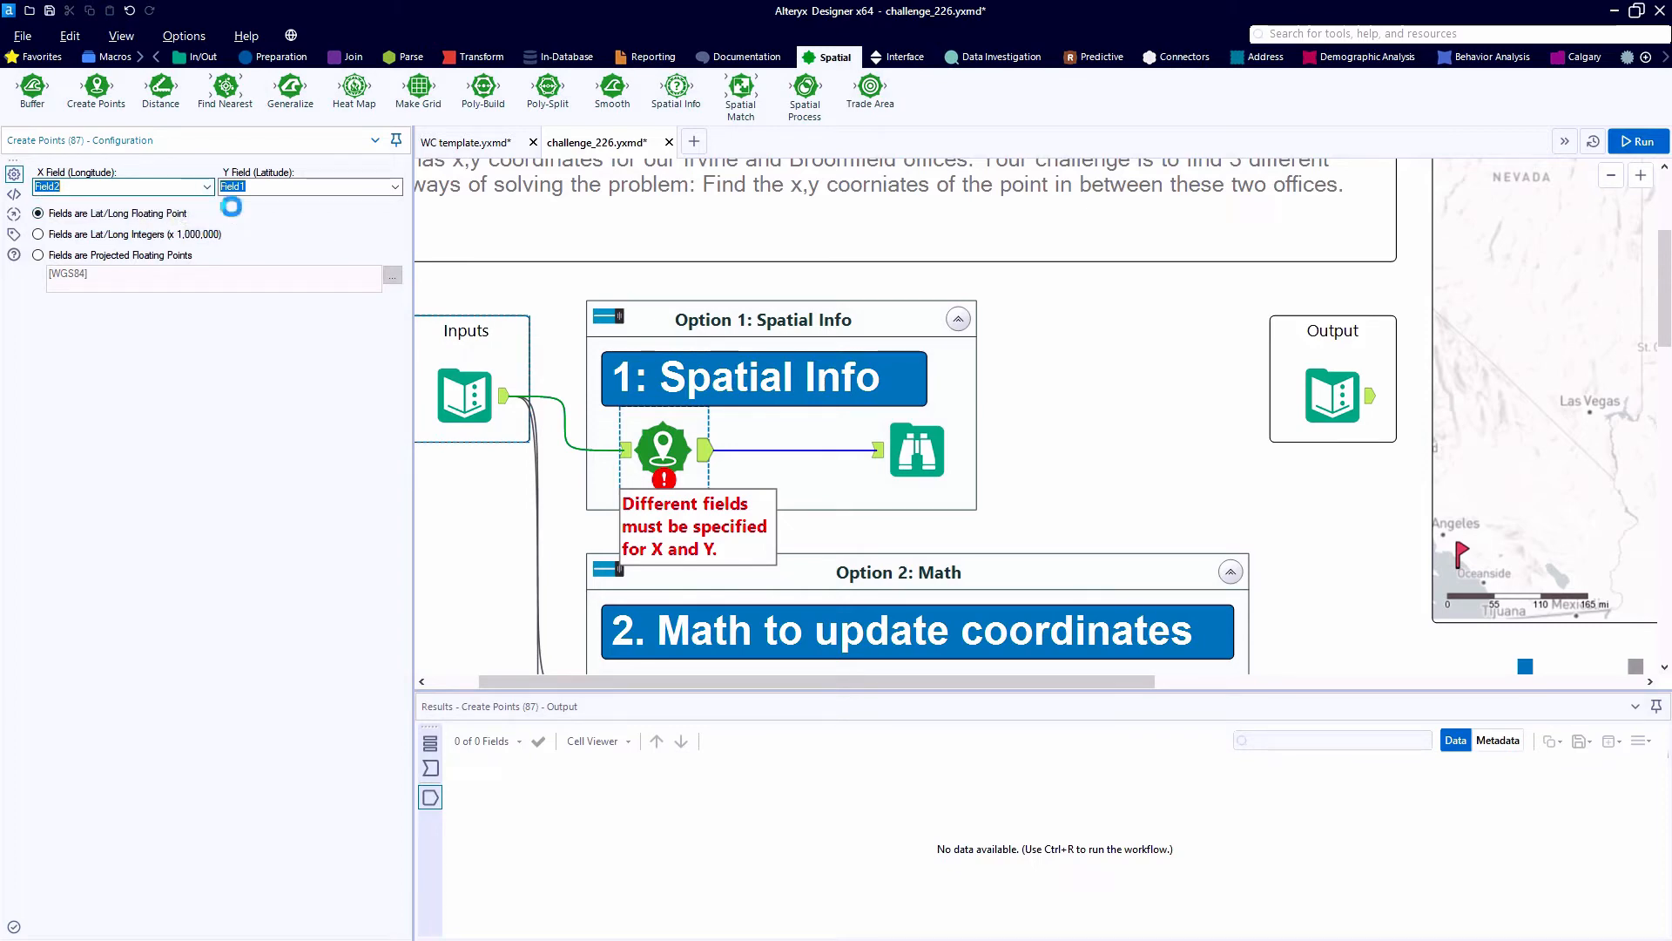
# - View the created points on the Option 1 Browse map, highlighting the Irvine and Broomfield centroids in turn
pyautogui.click(912, 454)
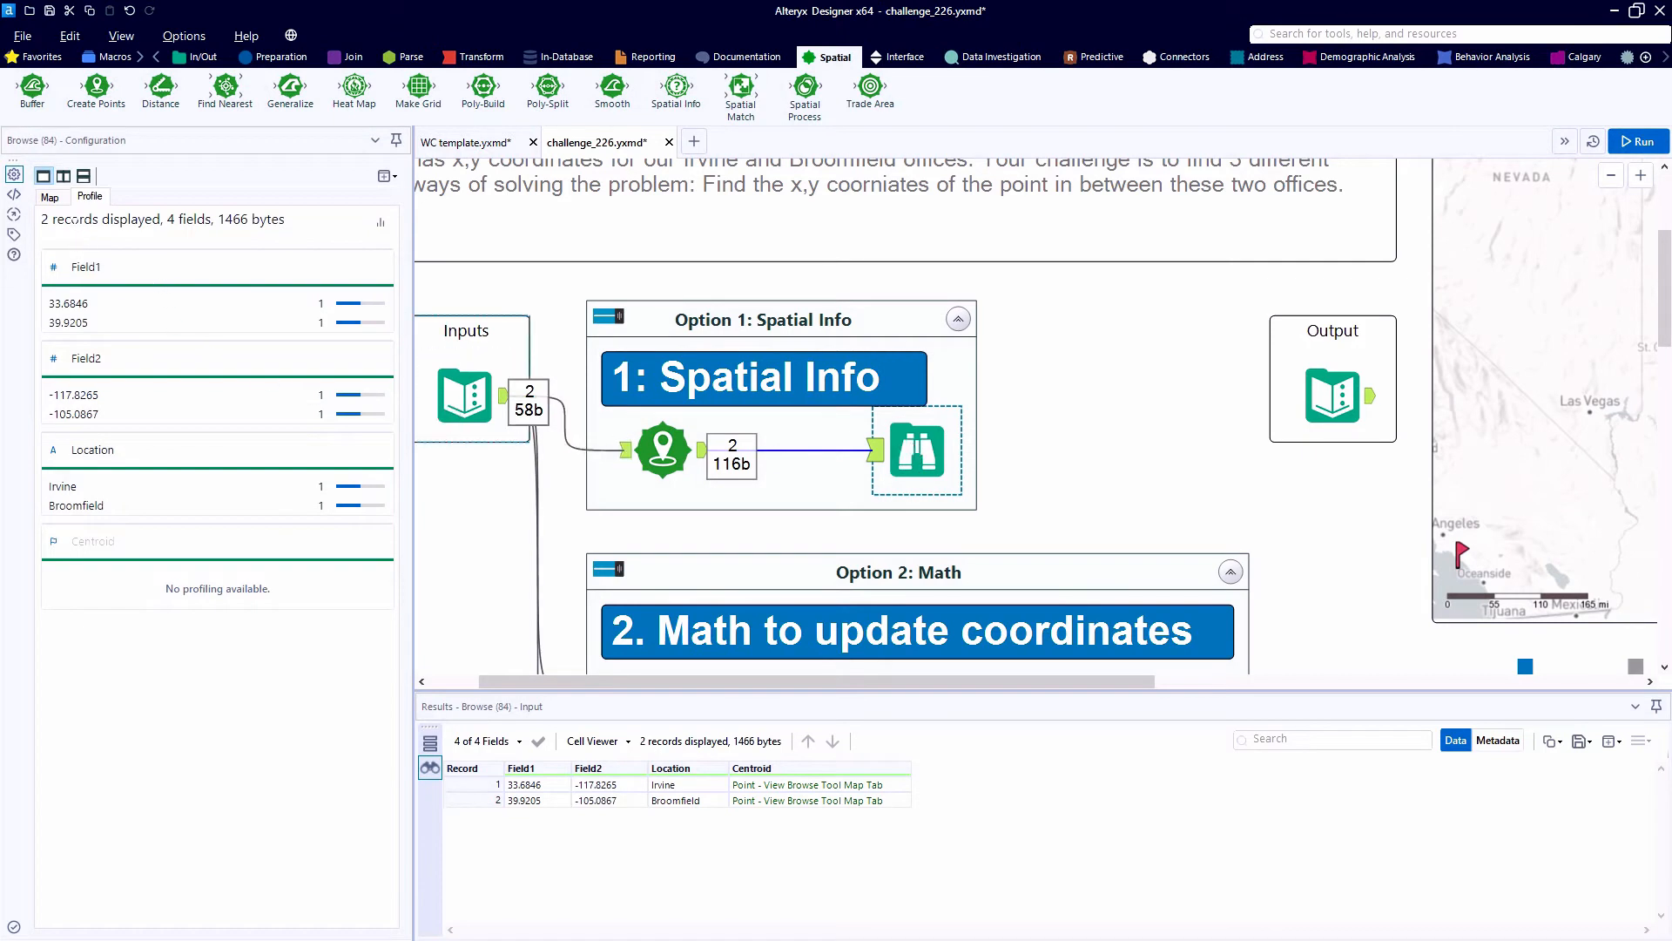
pyautogui.click(49, 195)
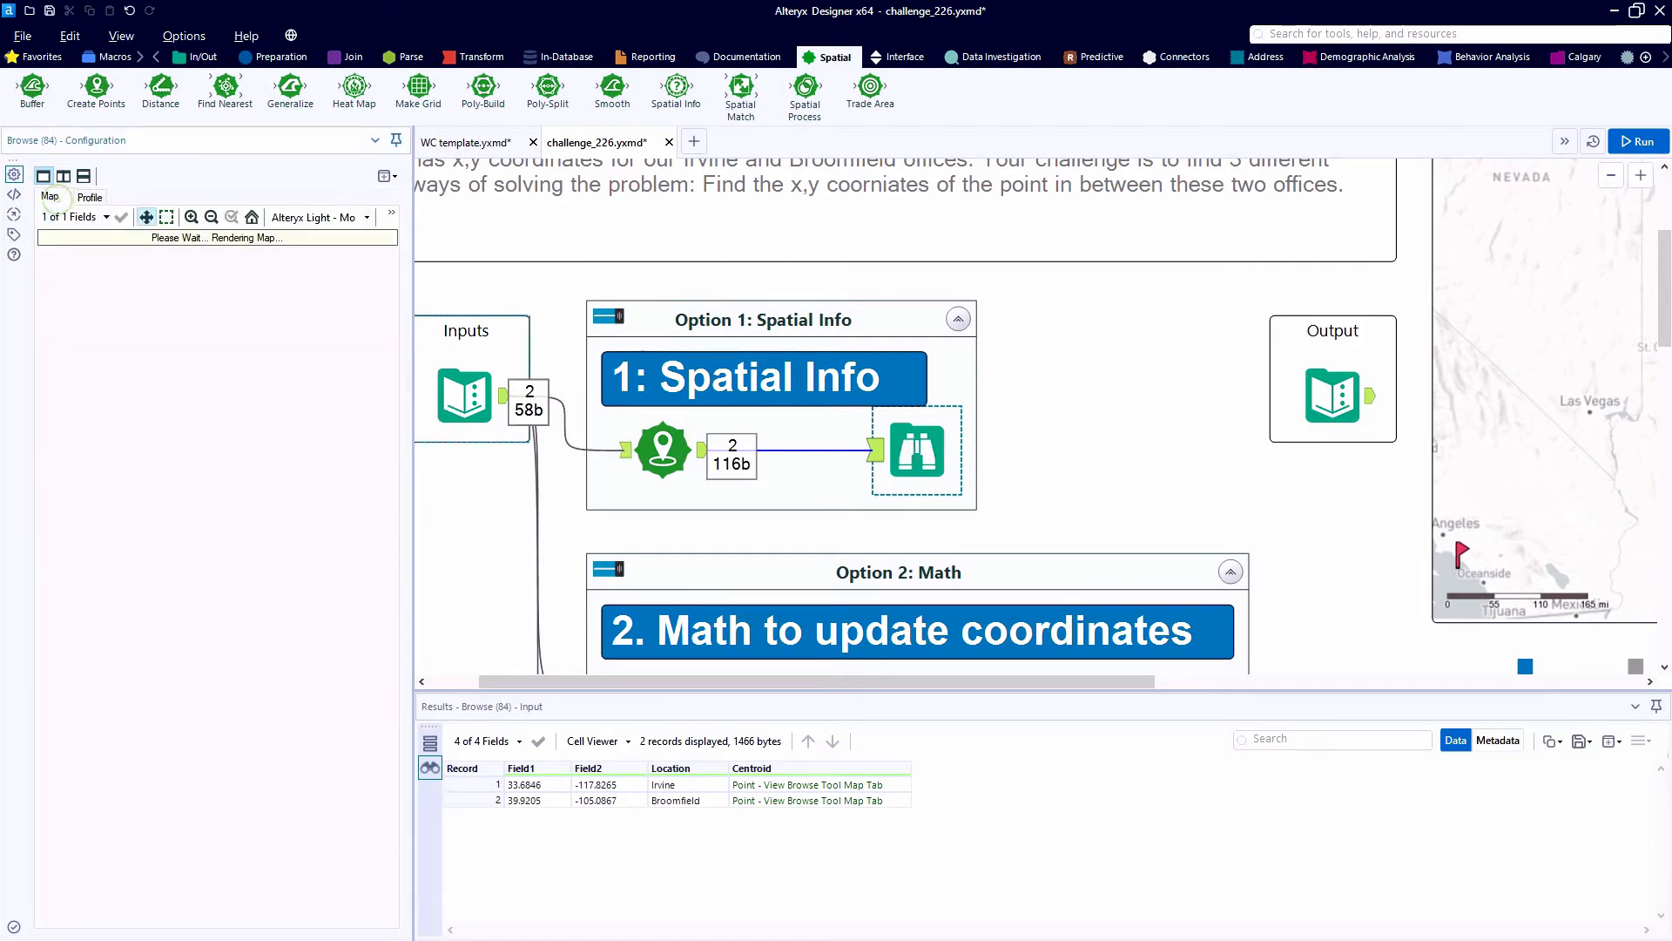
pyautogui.click(819, 784)
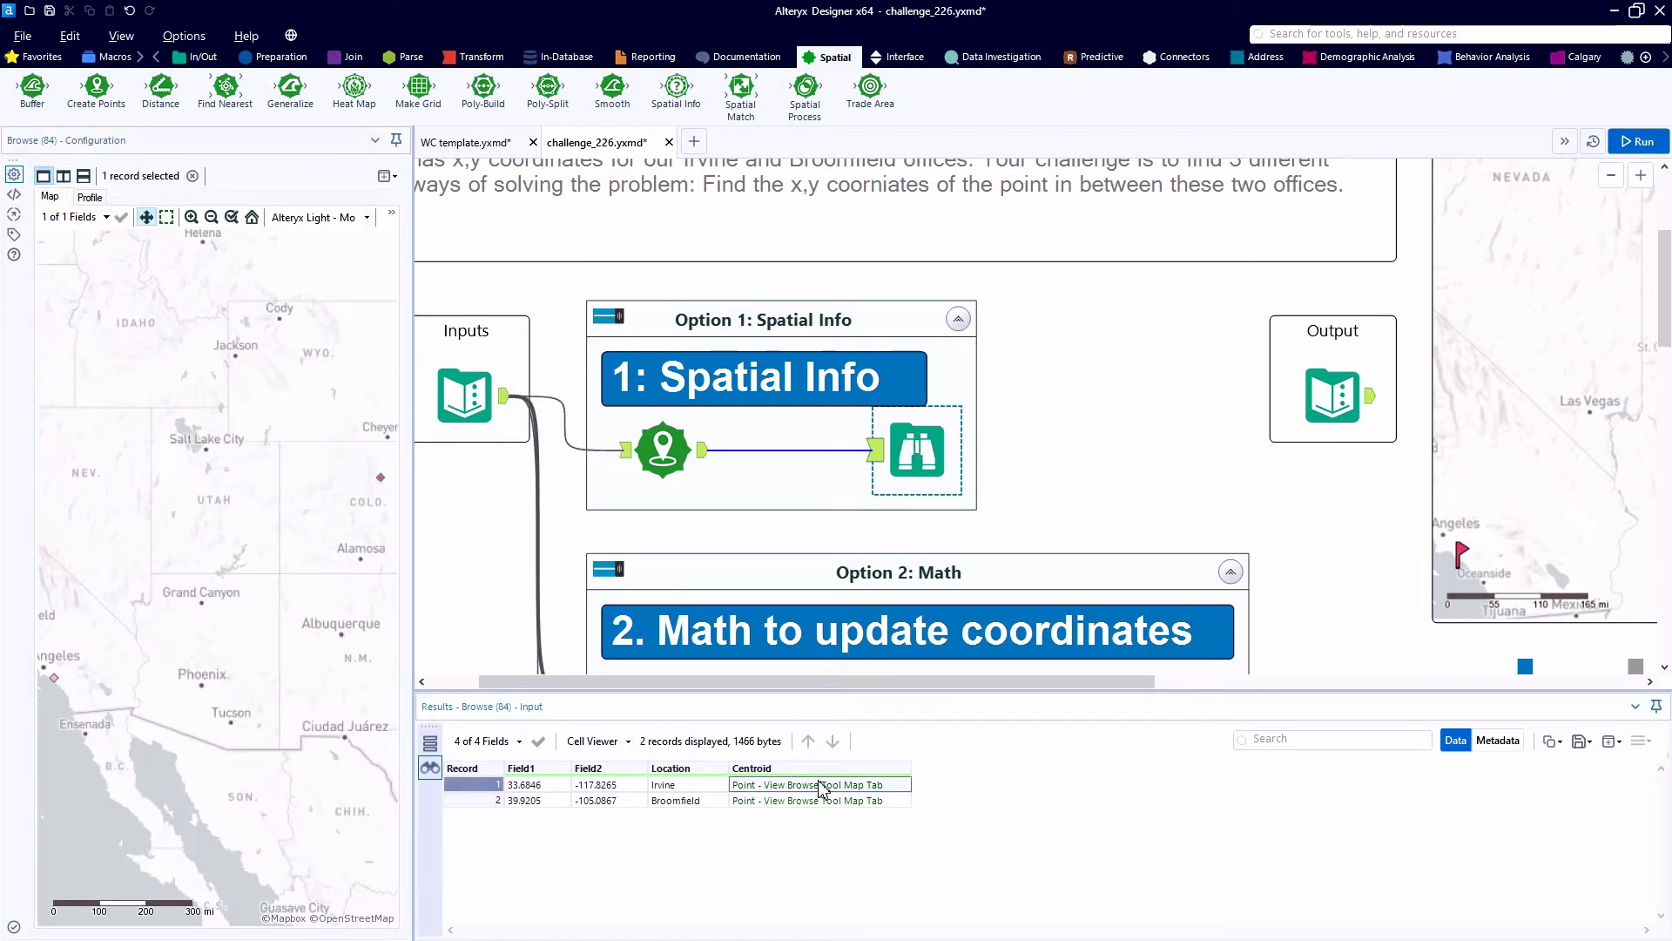
pyautogui.click(821, 801)
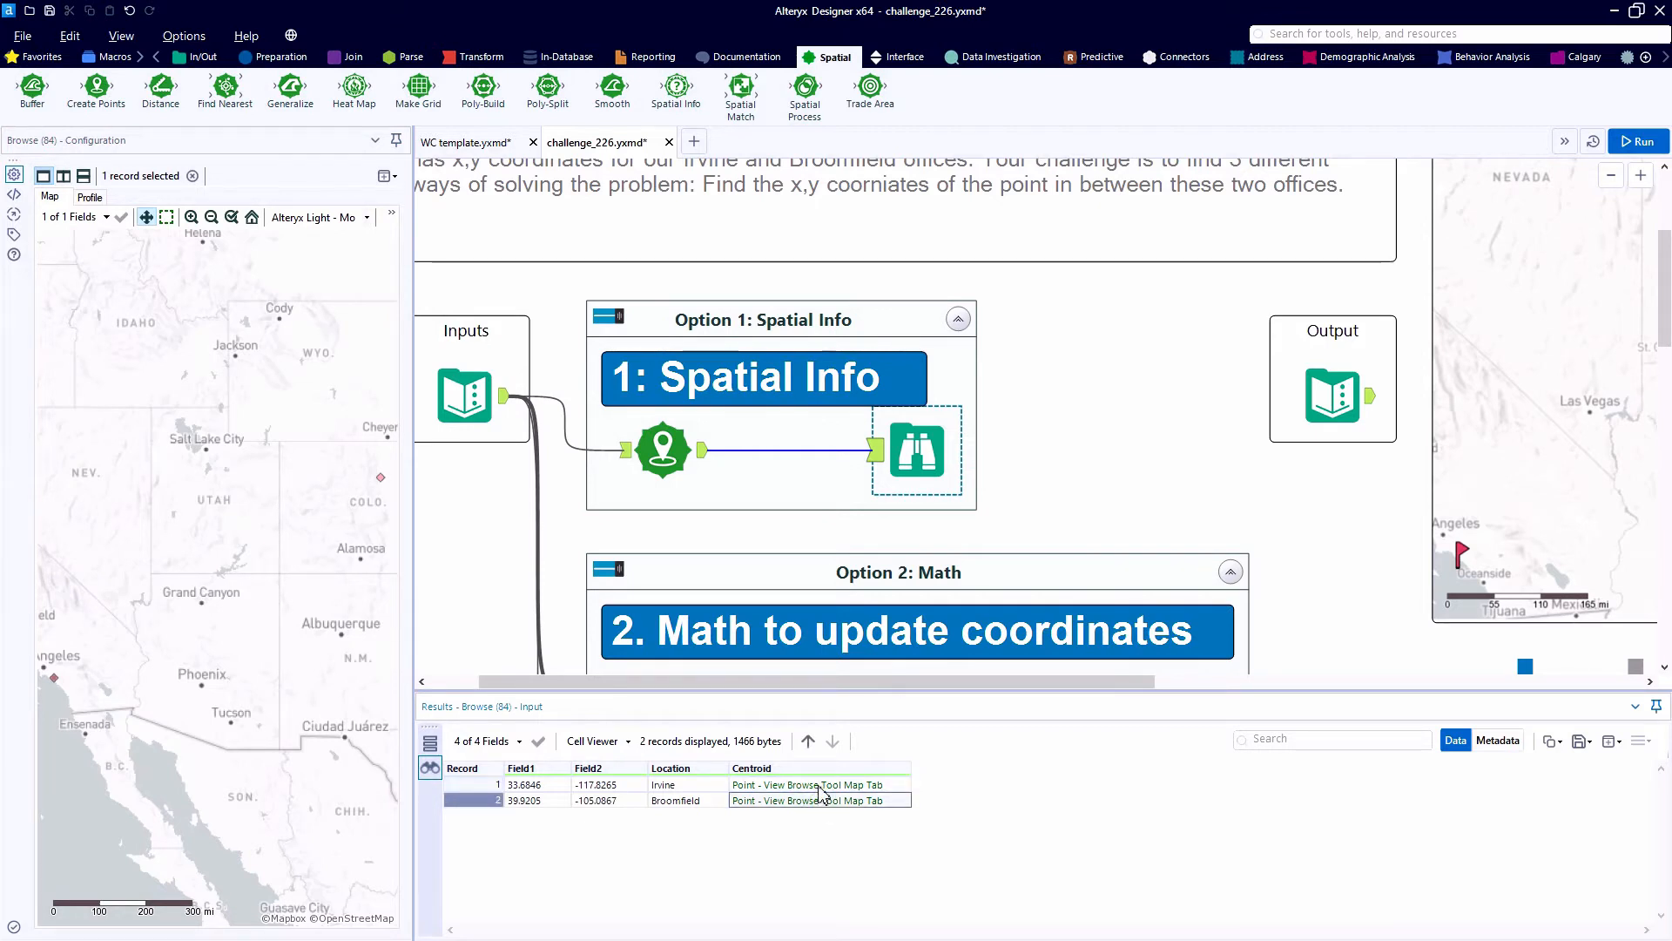
pyautogui.click(820, 786)
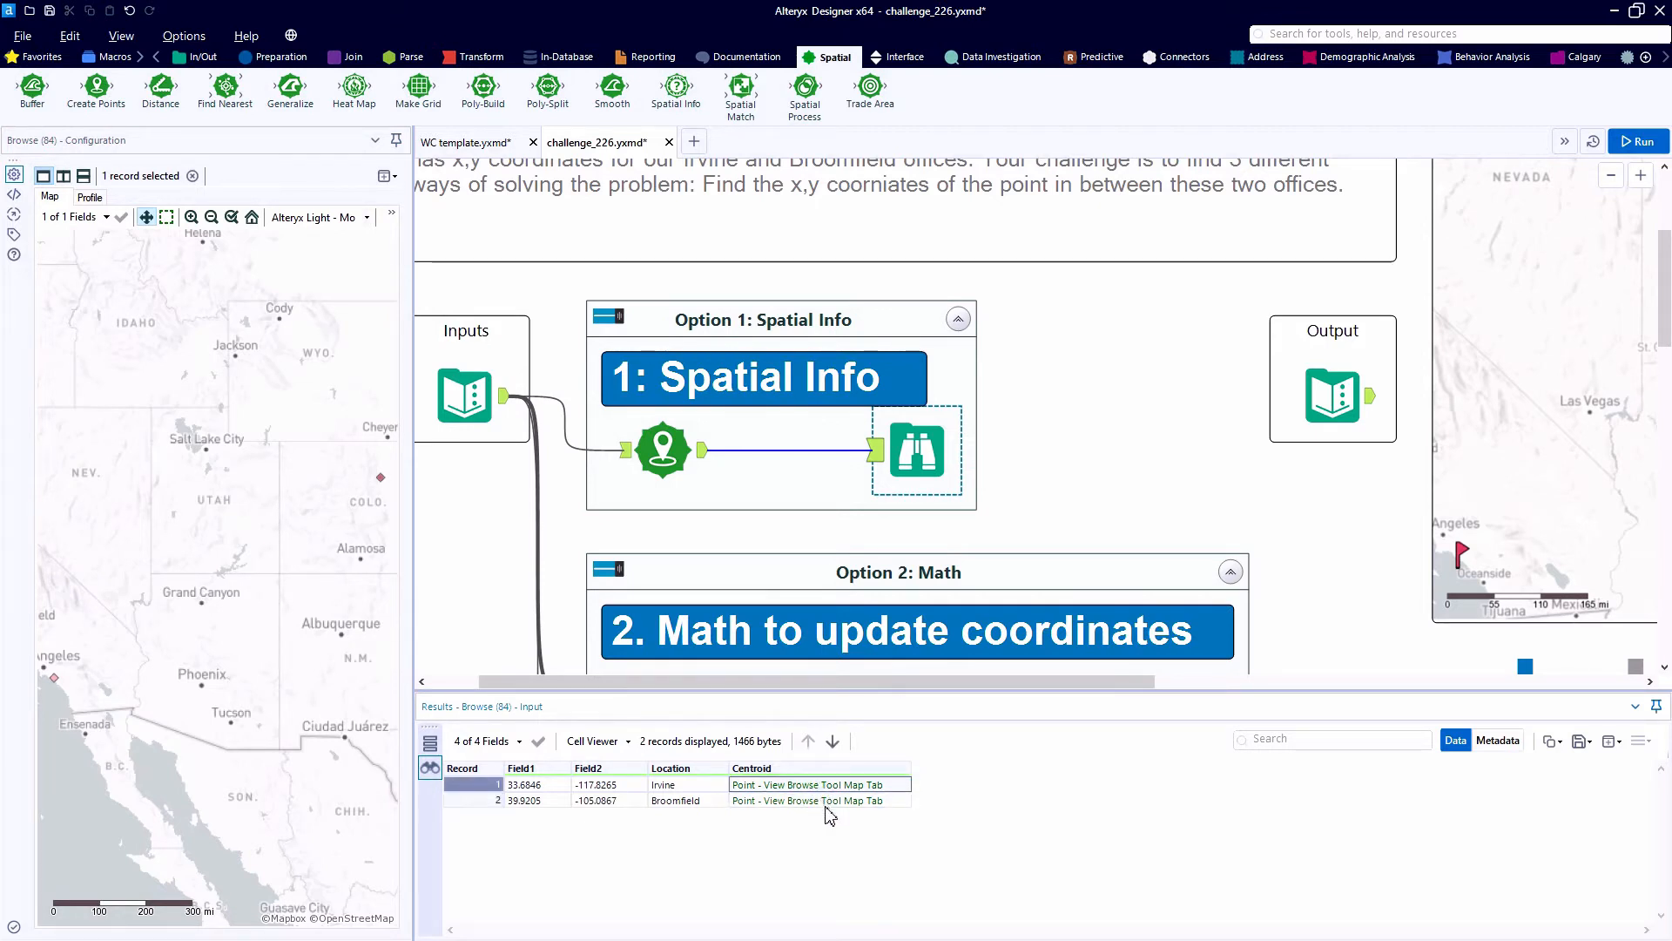
pyautogui.click(828, 802)
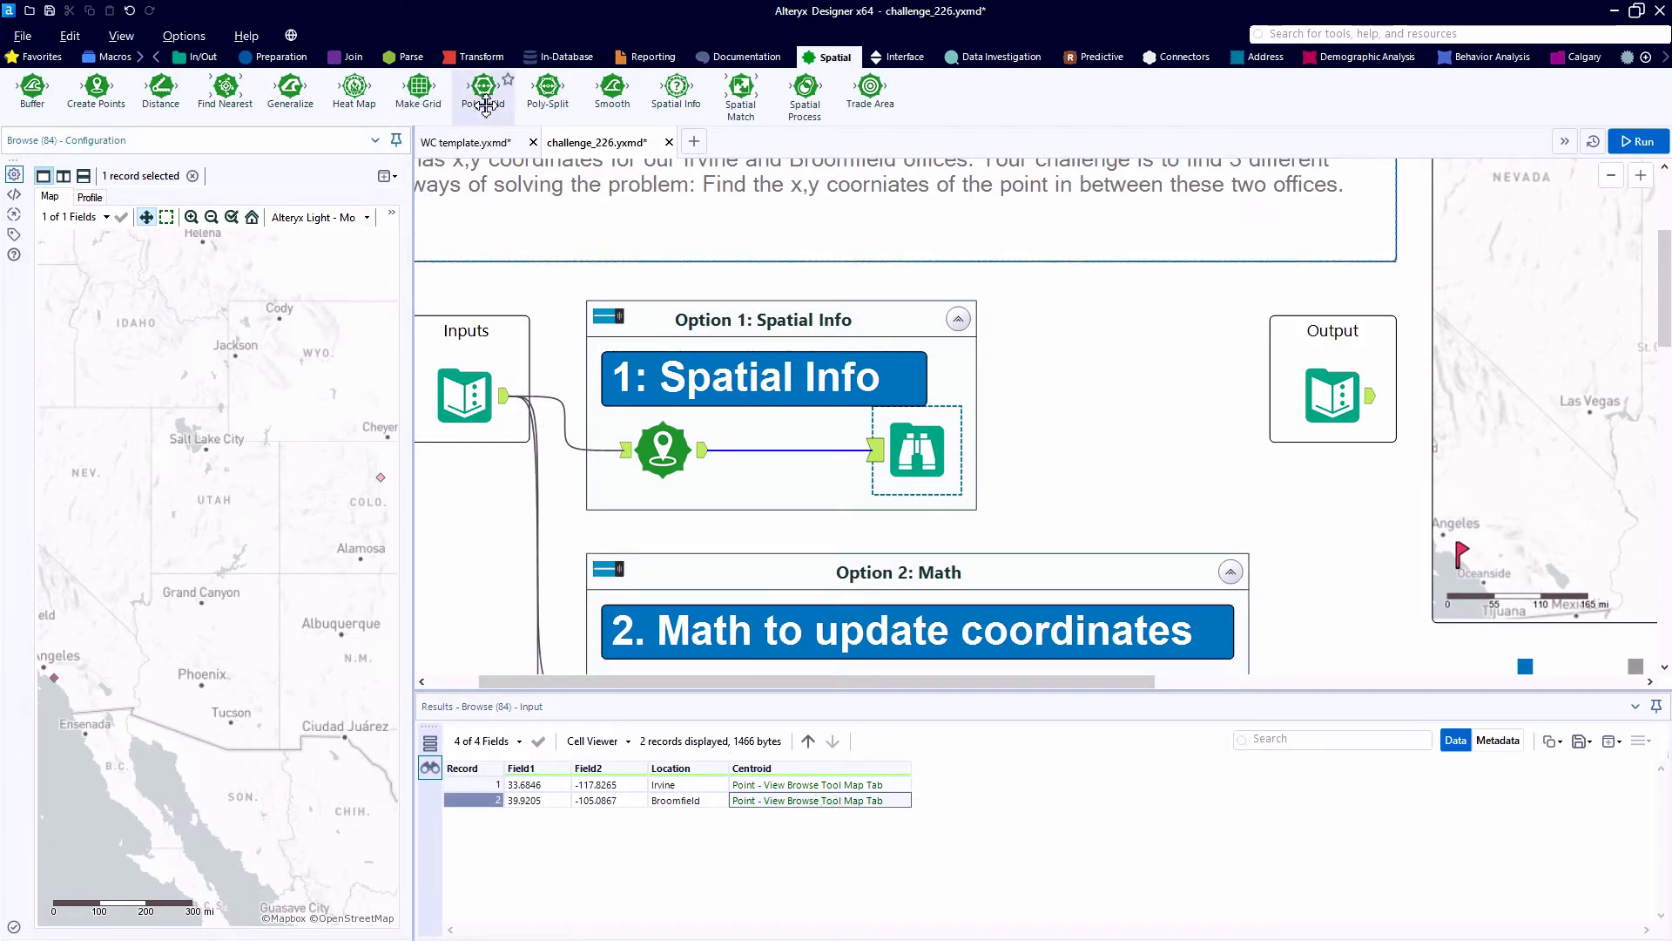
# - Insert a Poly-Build tool between Create Points and Browse and set its build method to Sequence Polyline
pyautogui.moveTo(486, 104); pyautogui.dragTo(751, 416)
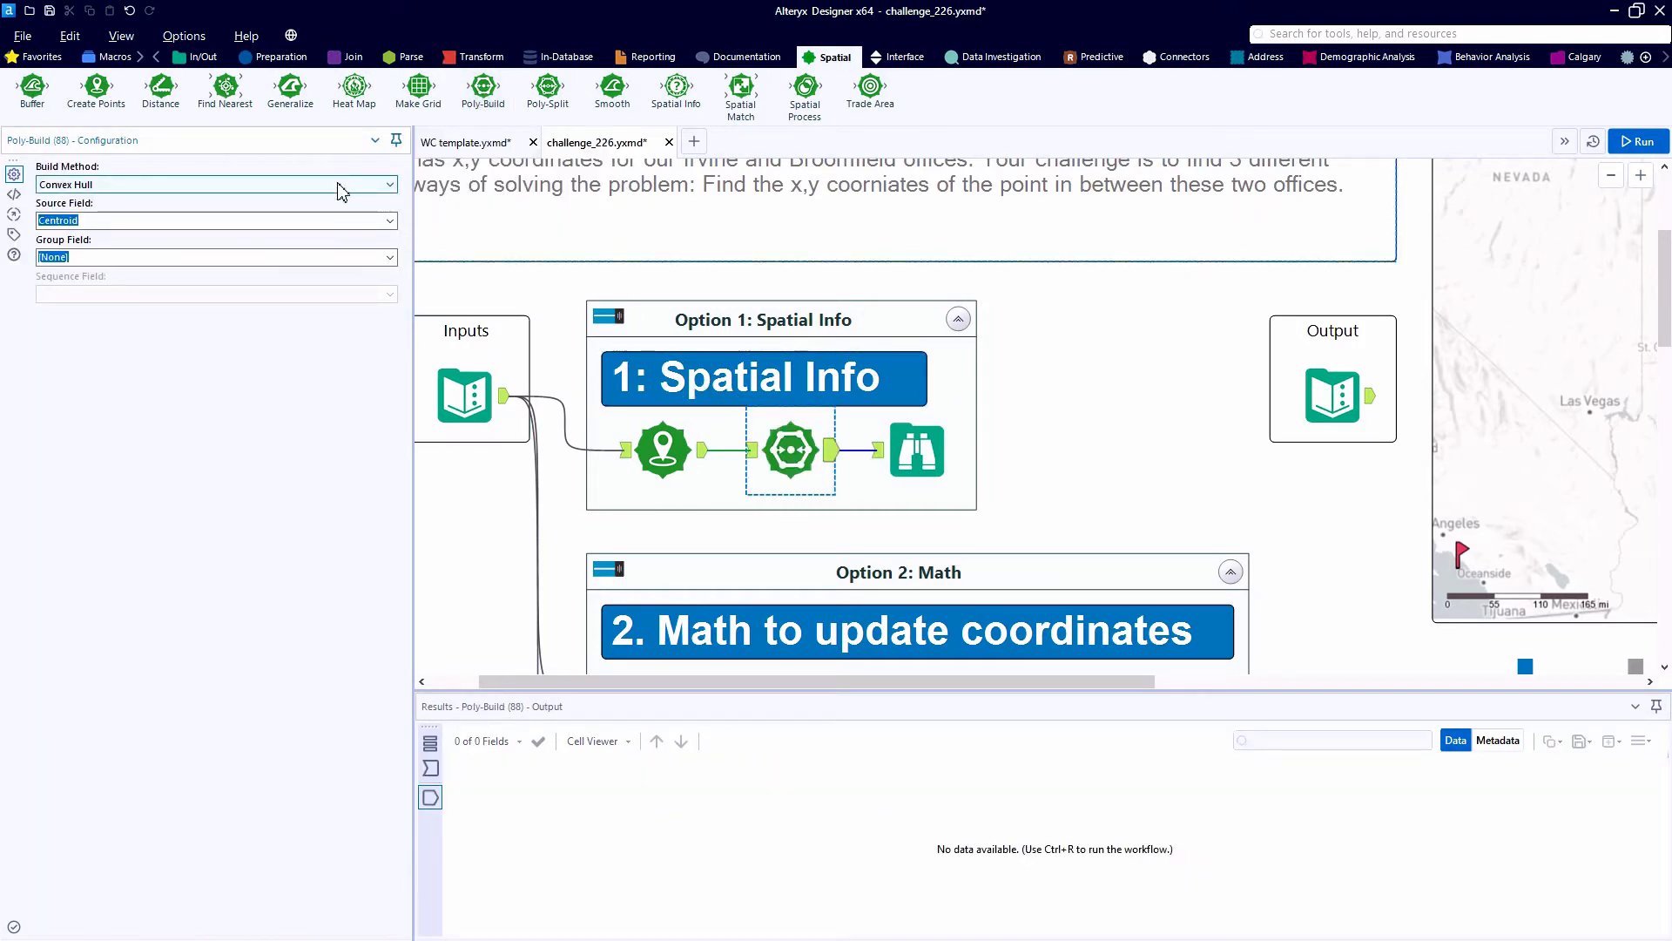
pyautogui.click(341, 185)
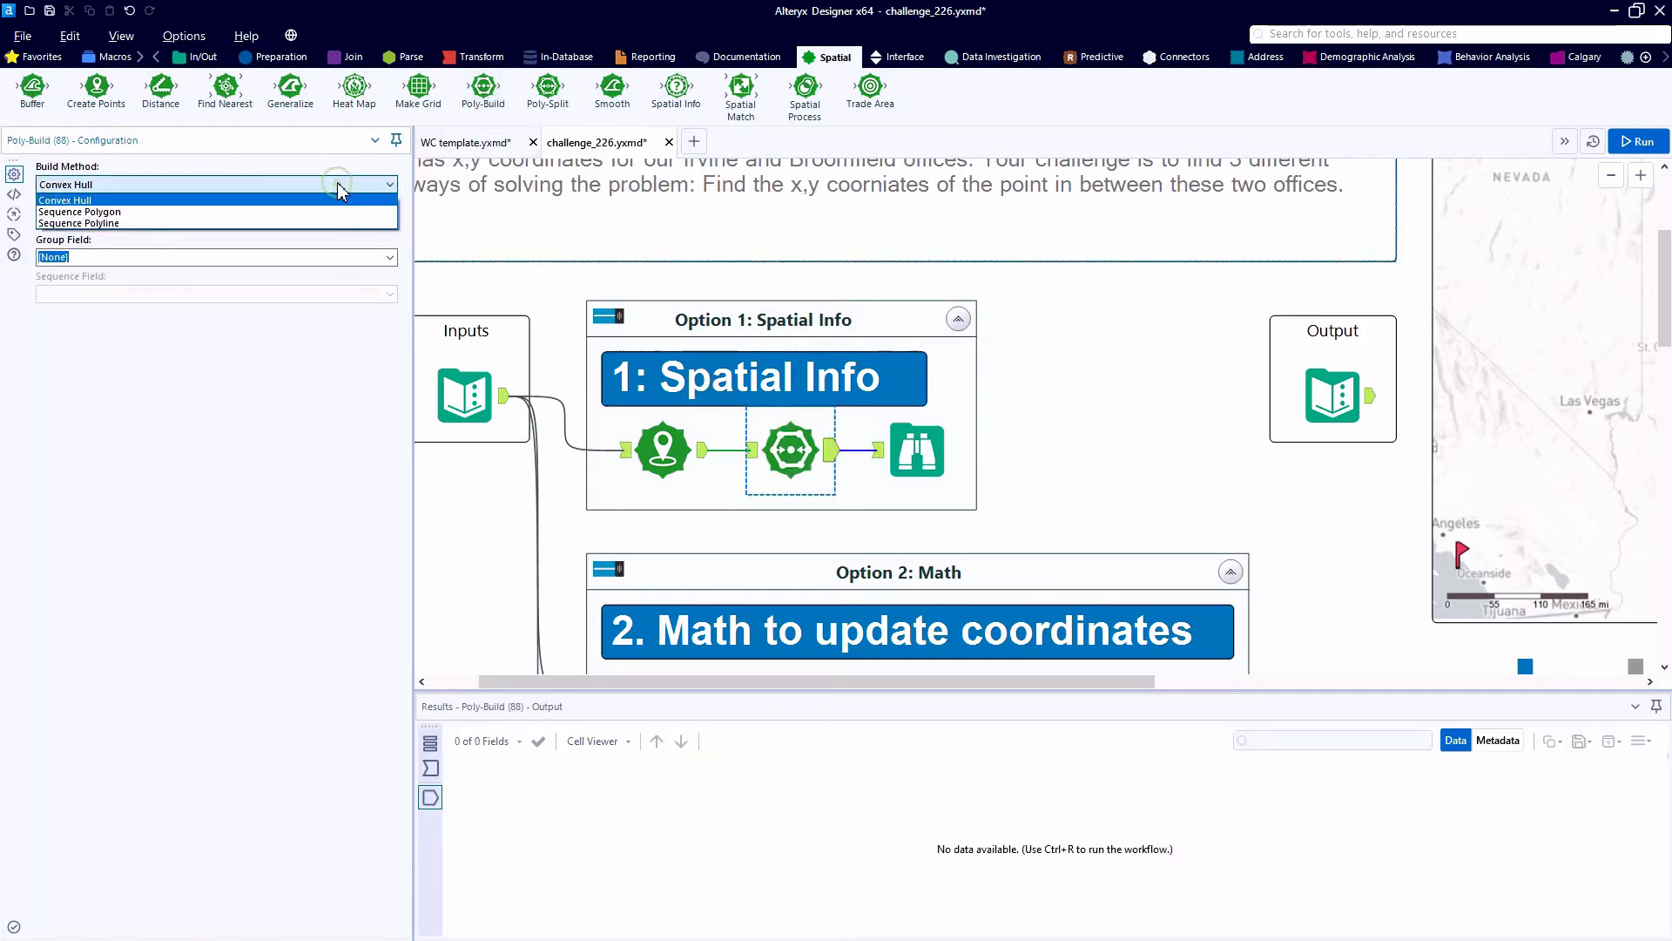
pyautogui.click(319, 224)
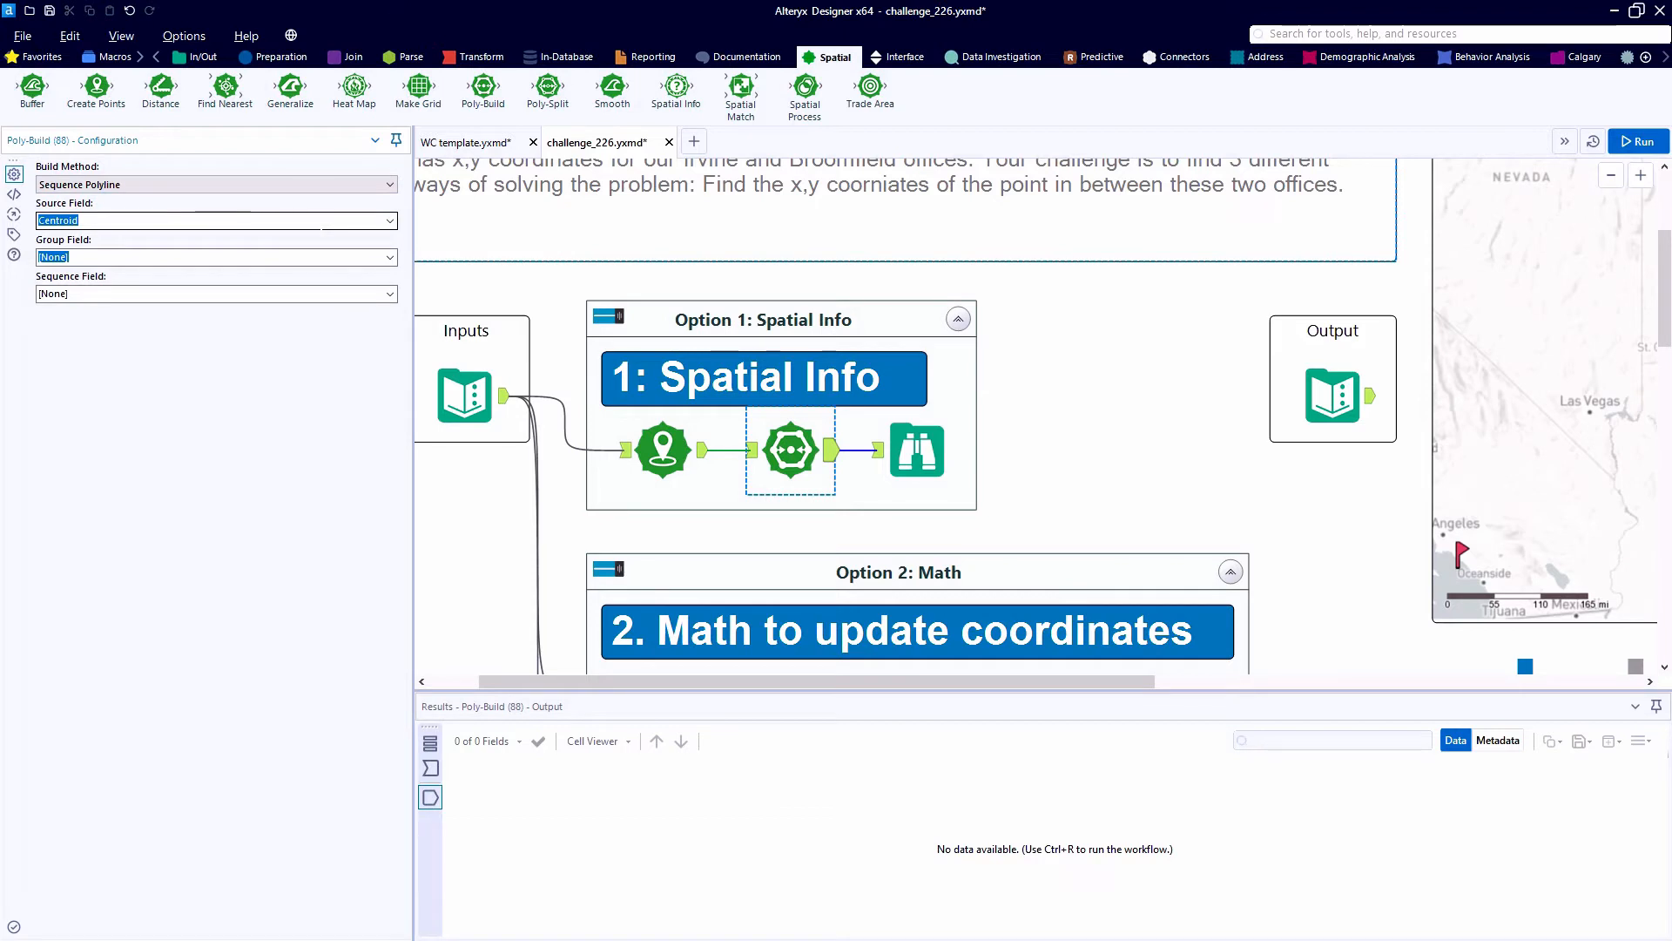
# - Check the records entering Poly-Build, run the workflow, and view the built line on the Browse map
pyautogui.click(430, 769)
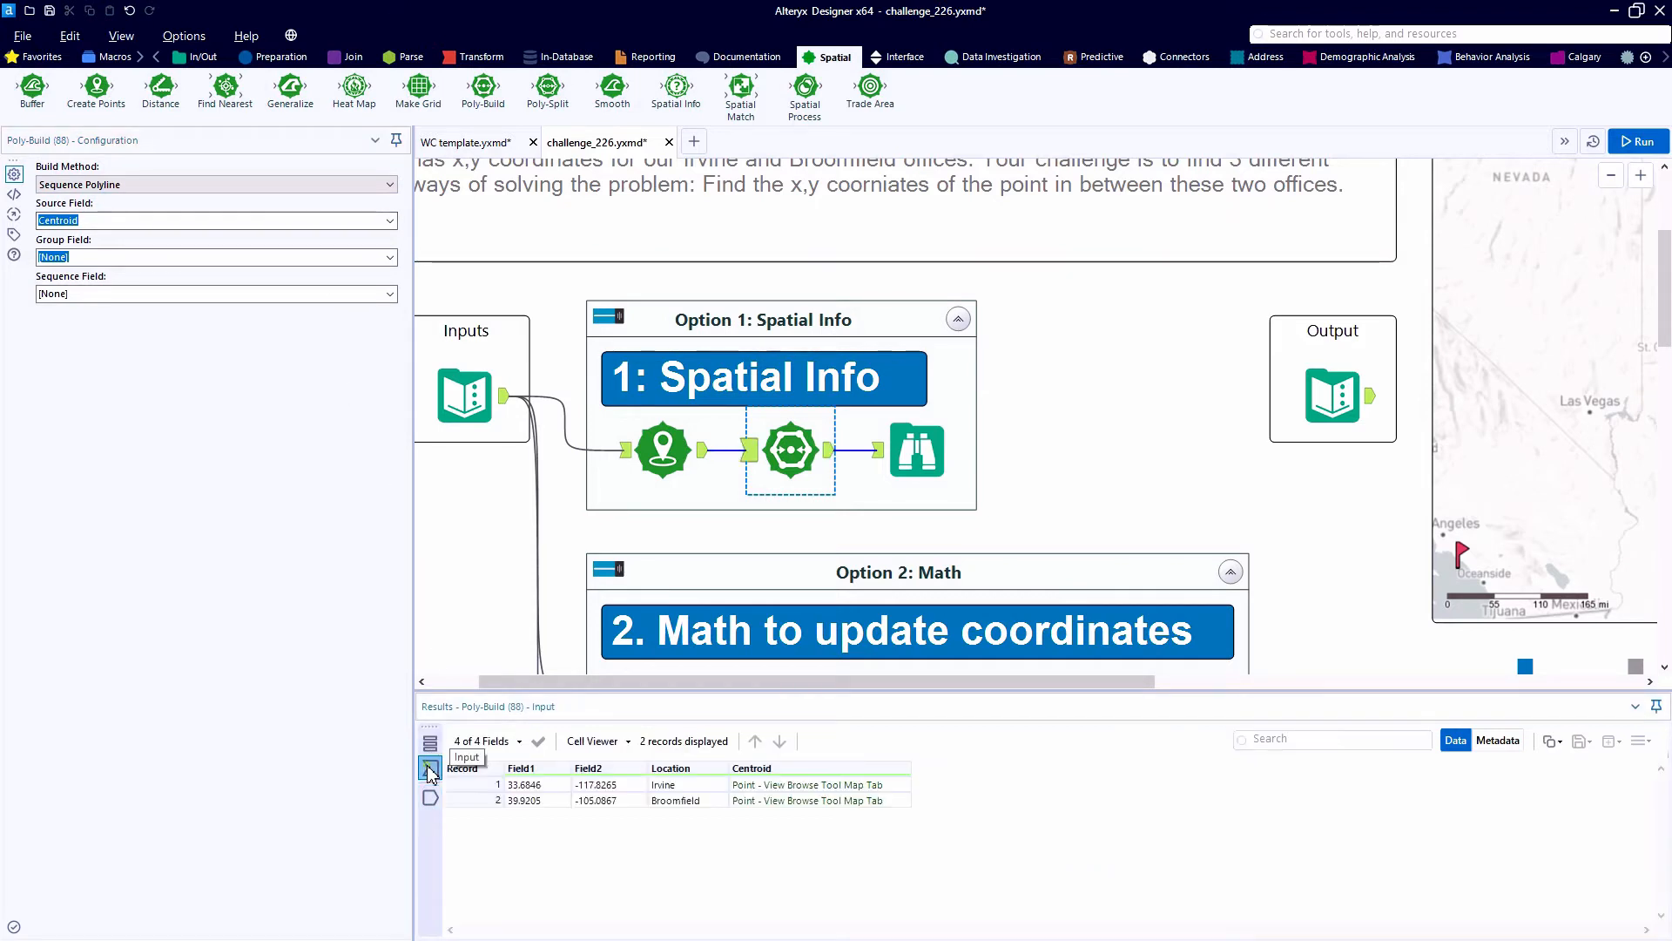
pyautogui.click(789, 786)
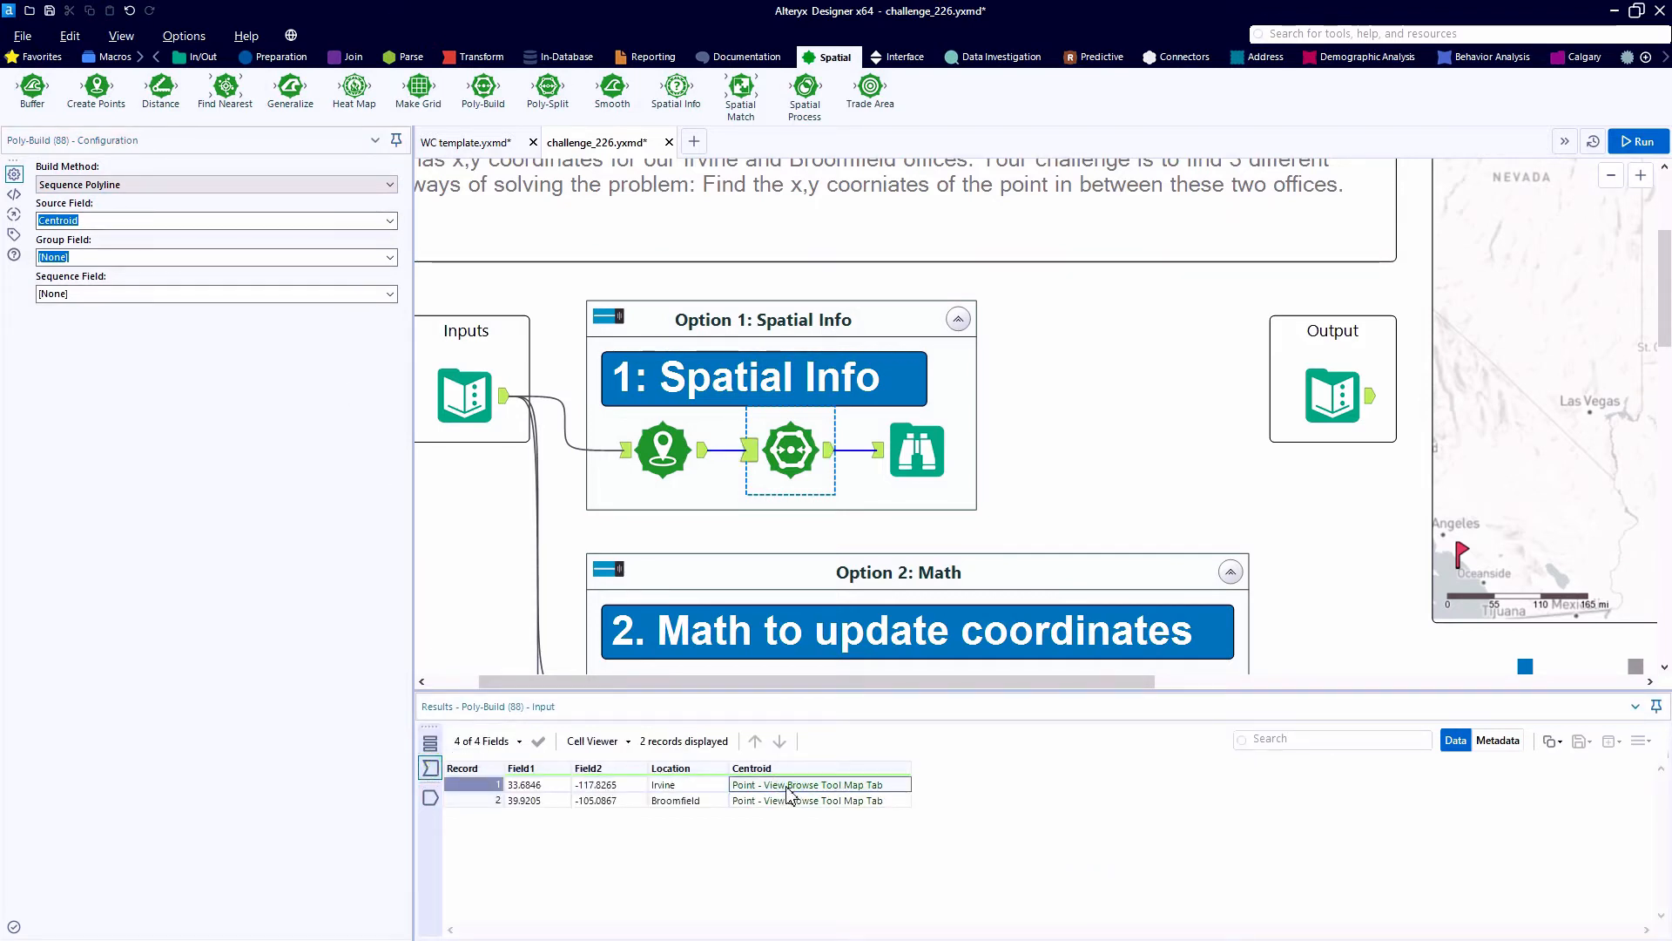
pyautogui.hotkey('ctrl', 'r')
pyautogui.click(911, 462)
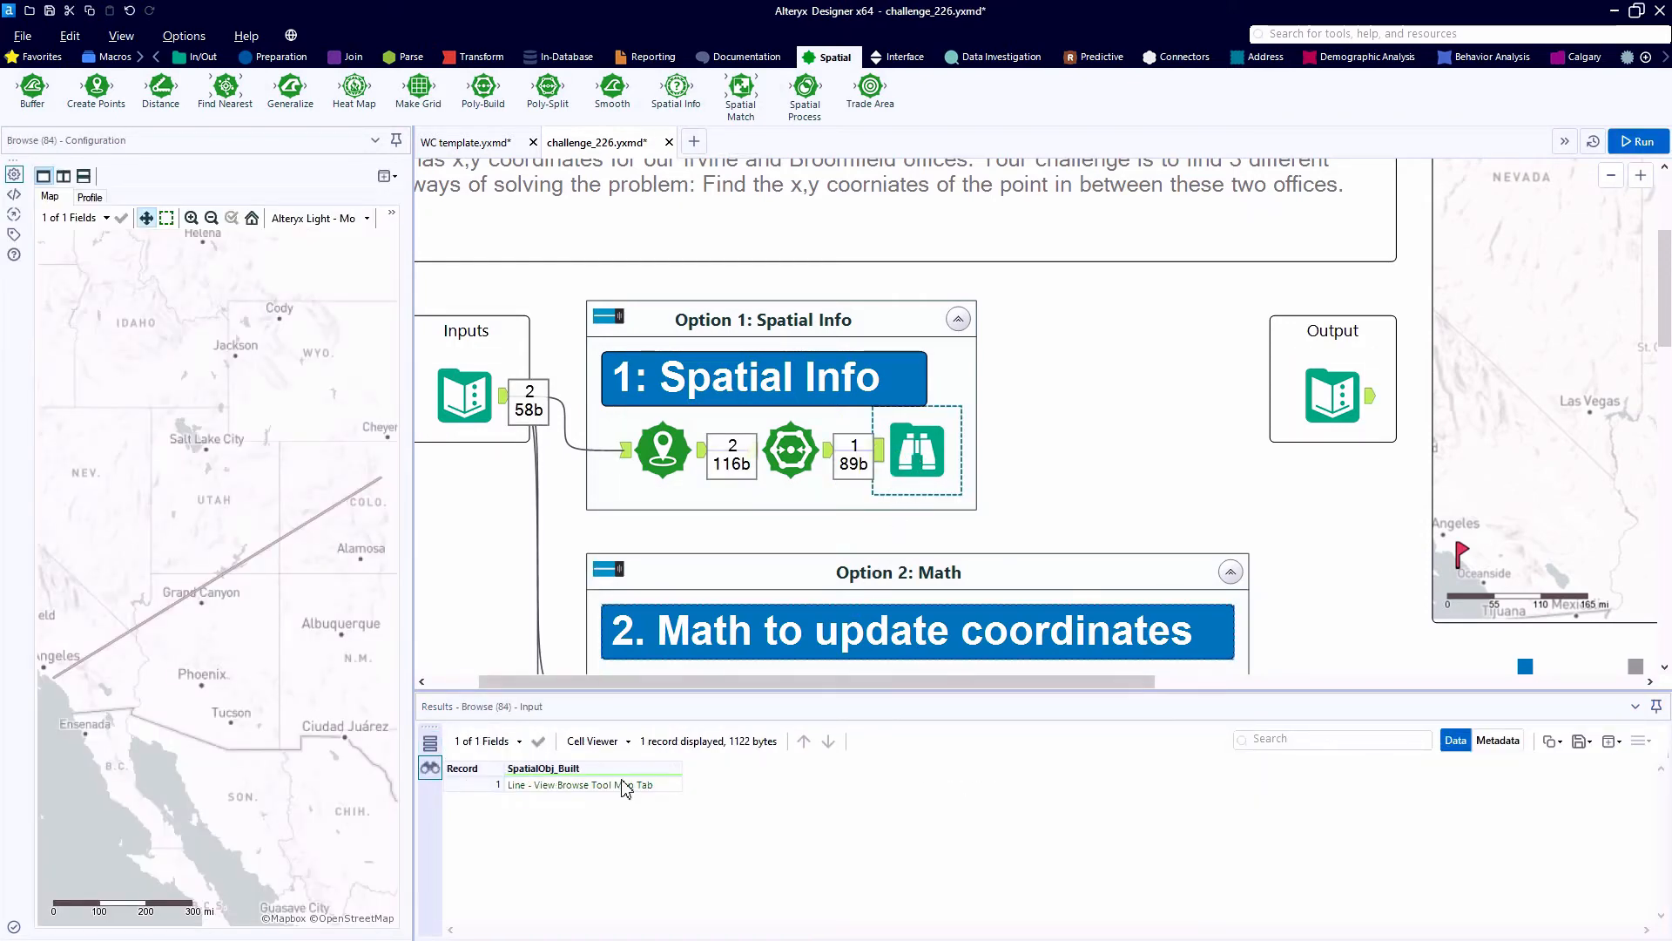
pyautogui.click(611, 785)
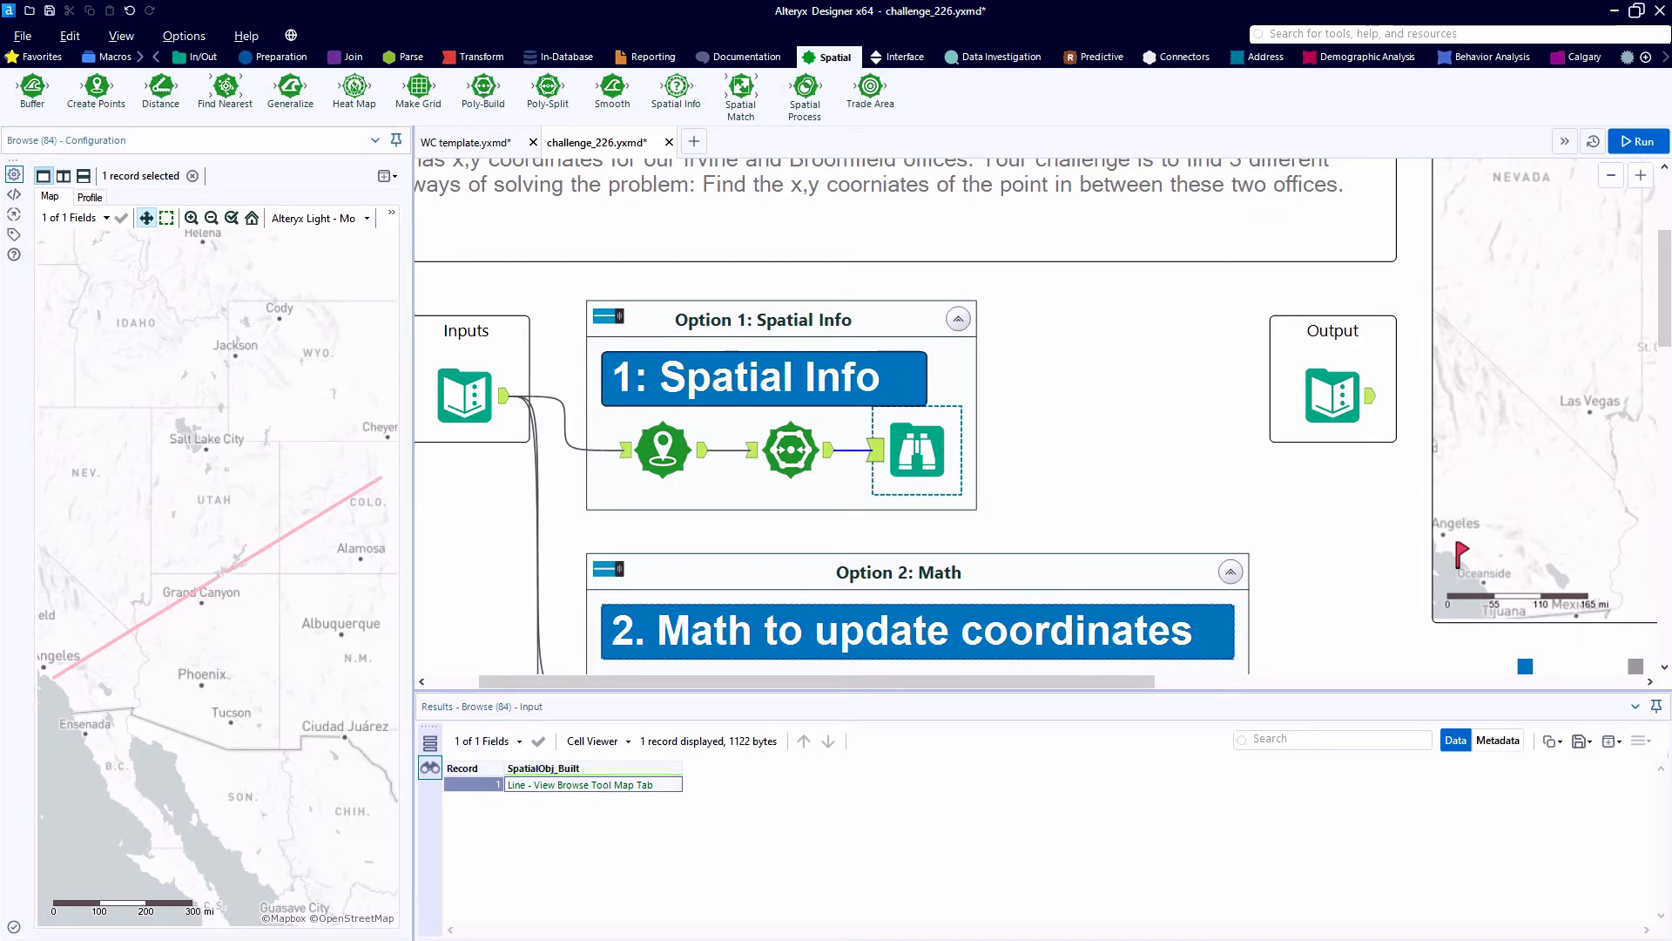
pyautogui.press('ctrl')
pyautogui.press('ctrl')
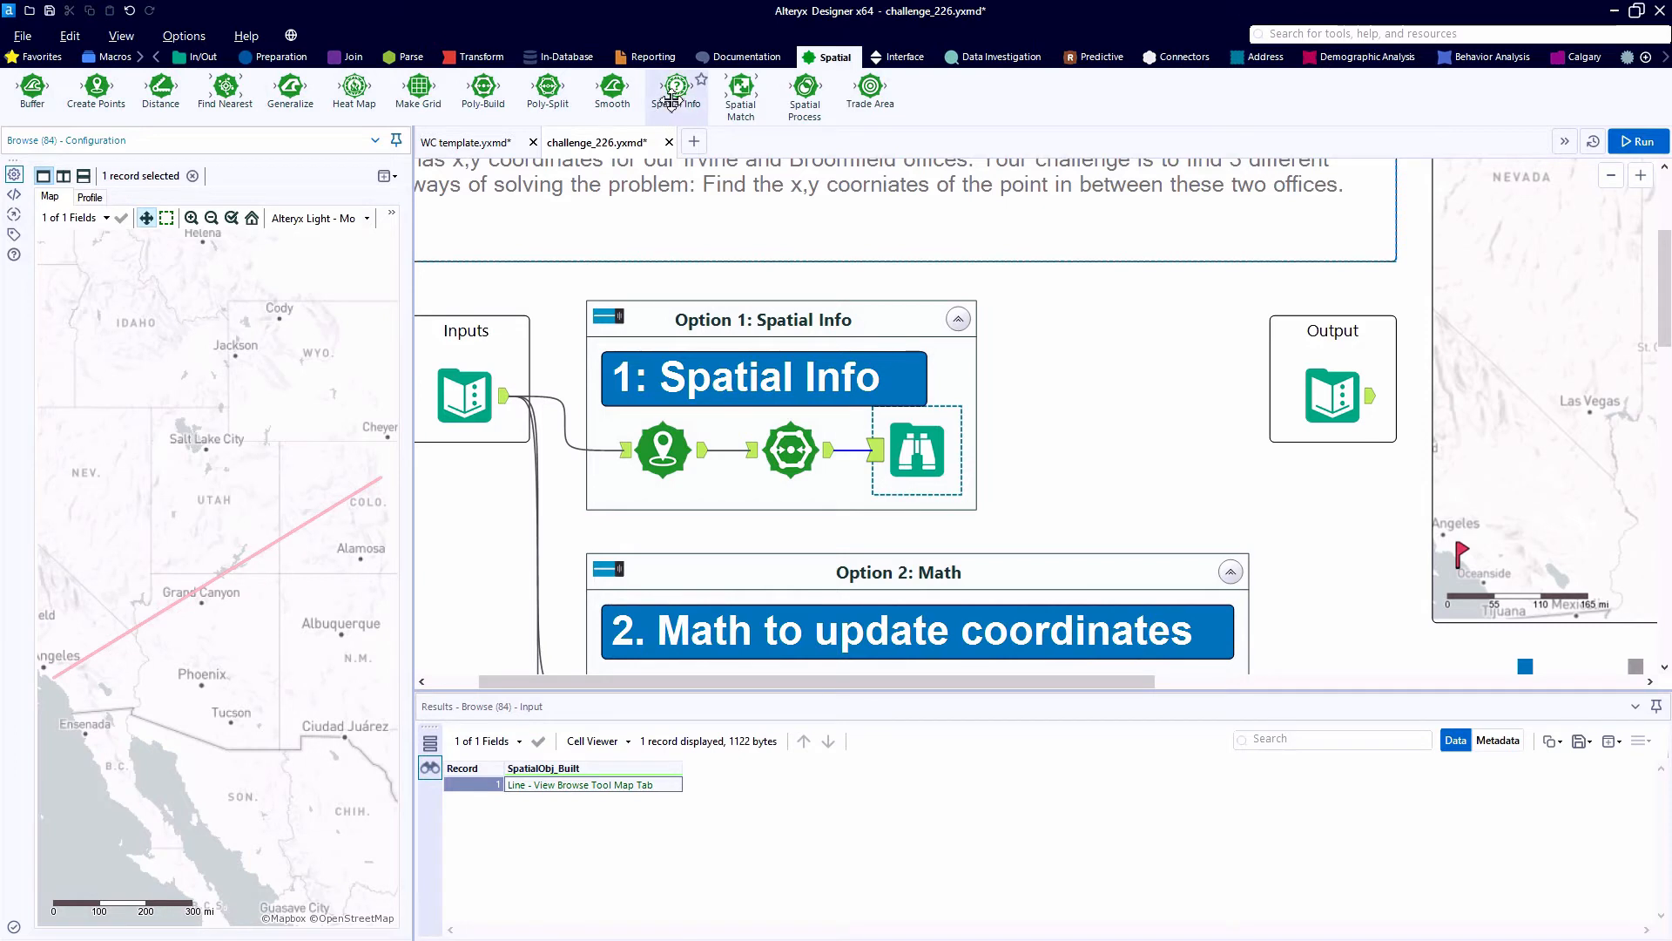
# - Insert a Spatial Info tool between Poly-Build and Browse and have it output Centroid as X and Y Fields
pyautogui.moveTo(671, 98)
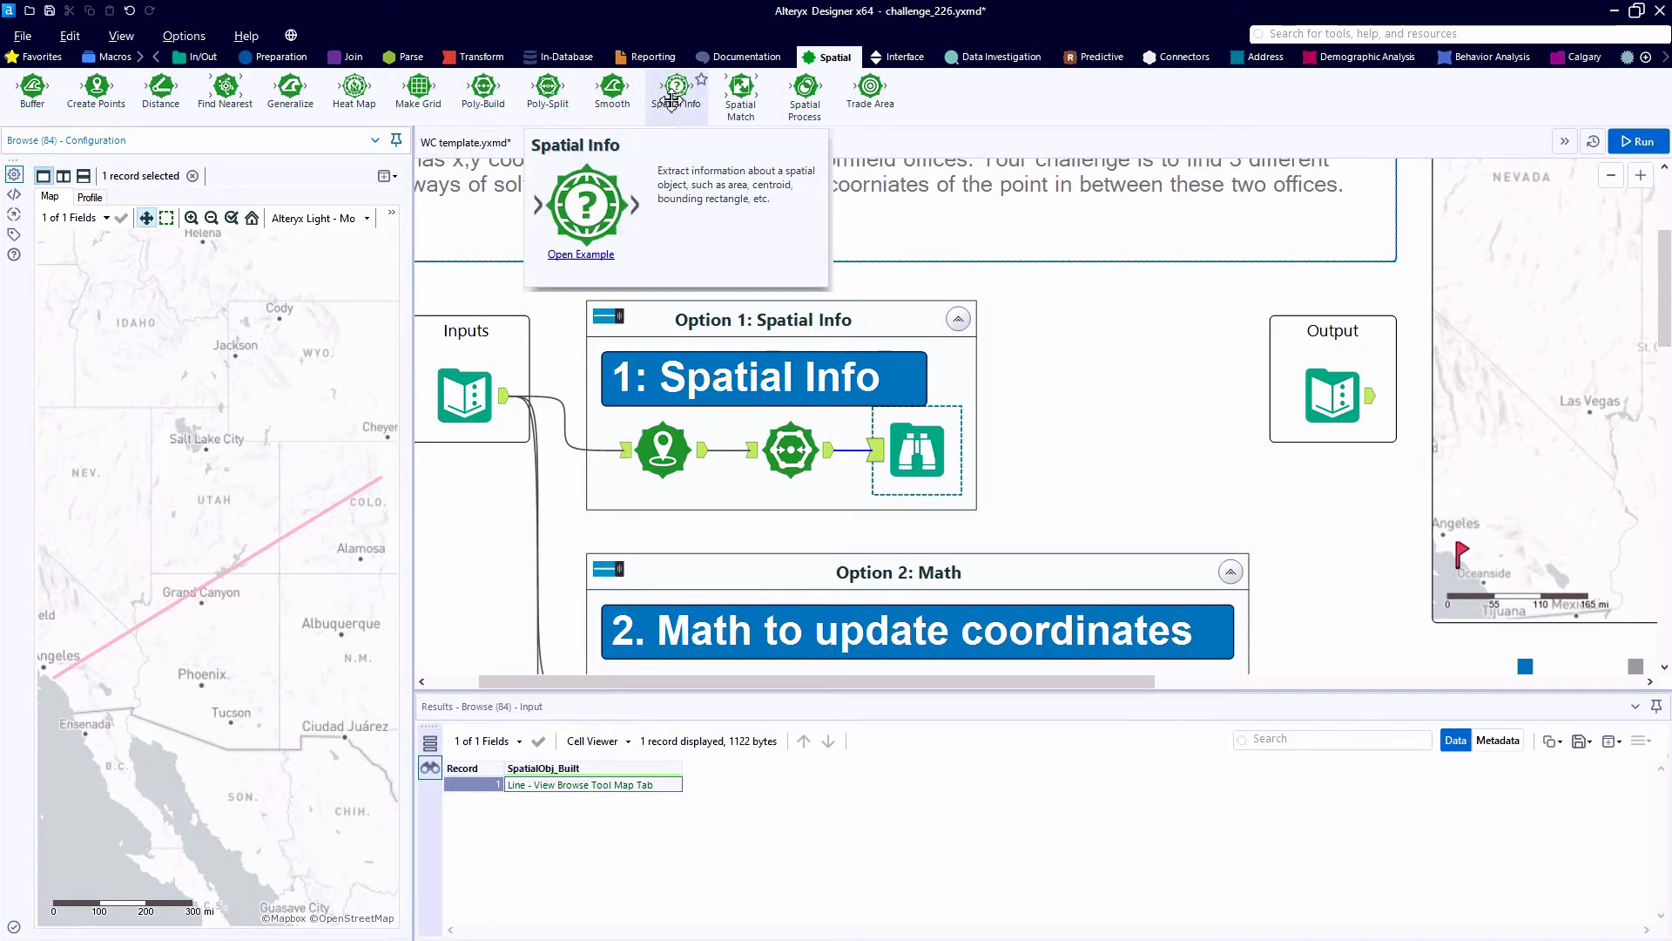
pyautogui.moveTo(671, 99); pyautogui.dragTo(916, 457)
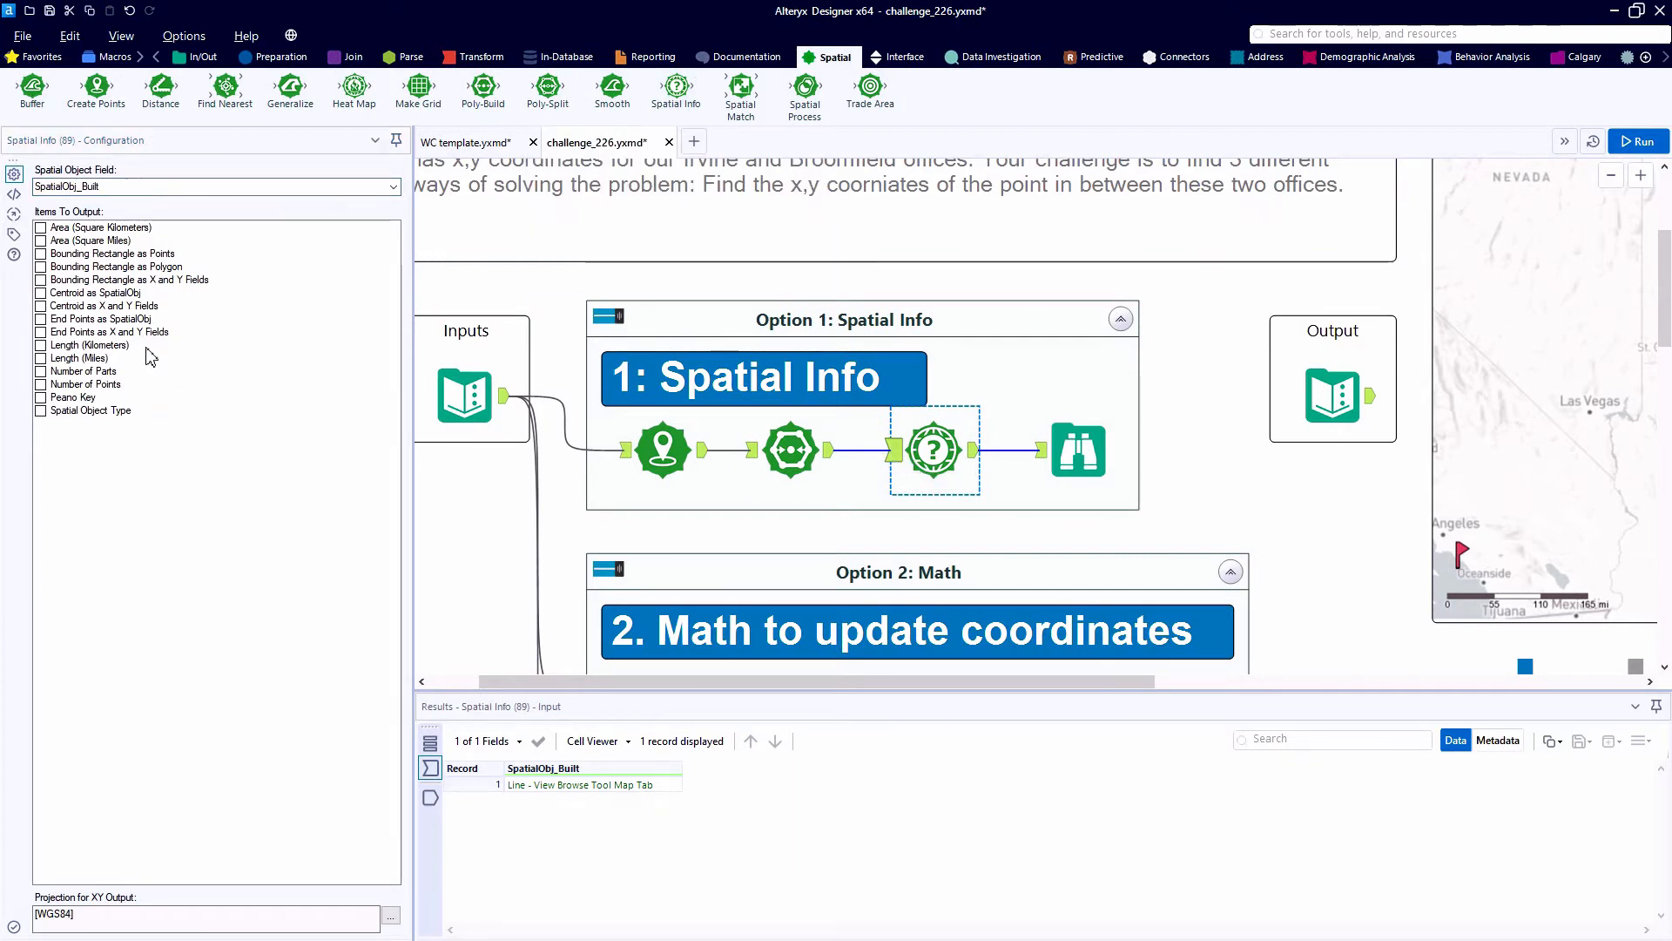
pyautogui.click(41, 306)
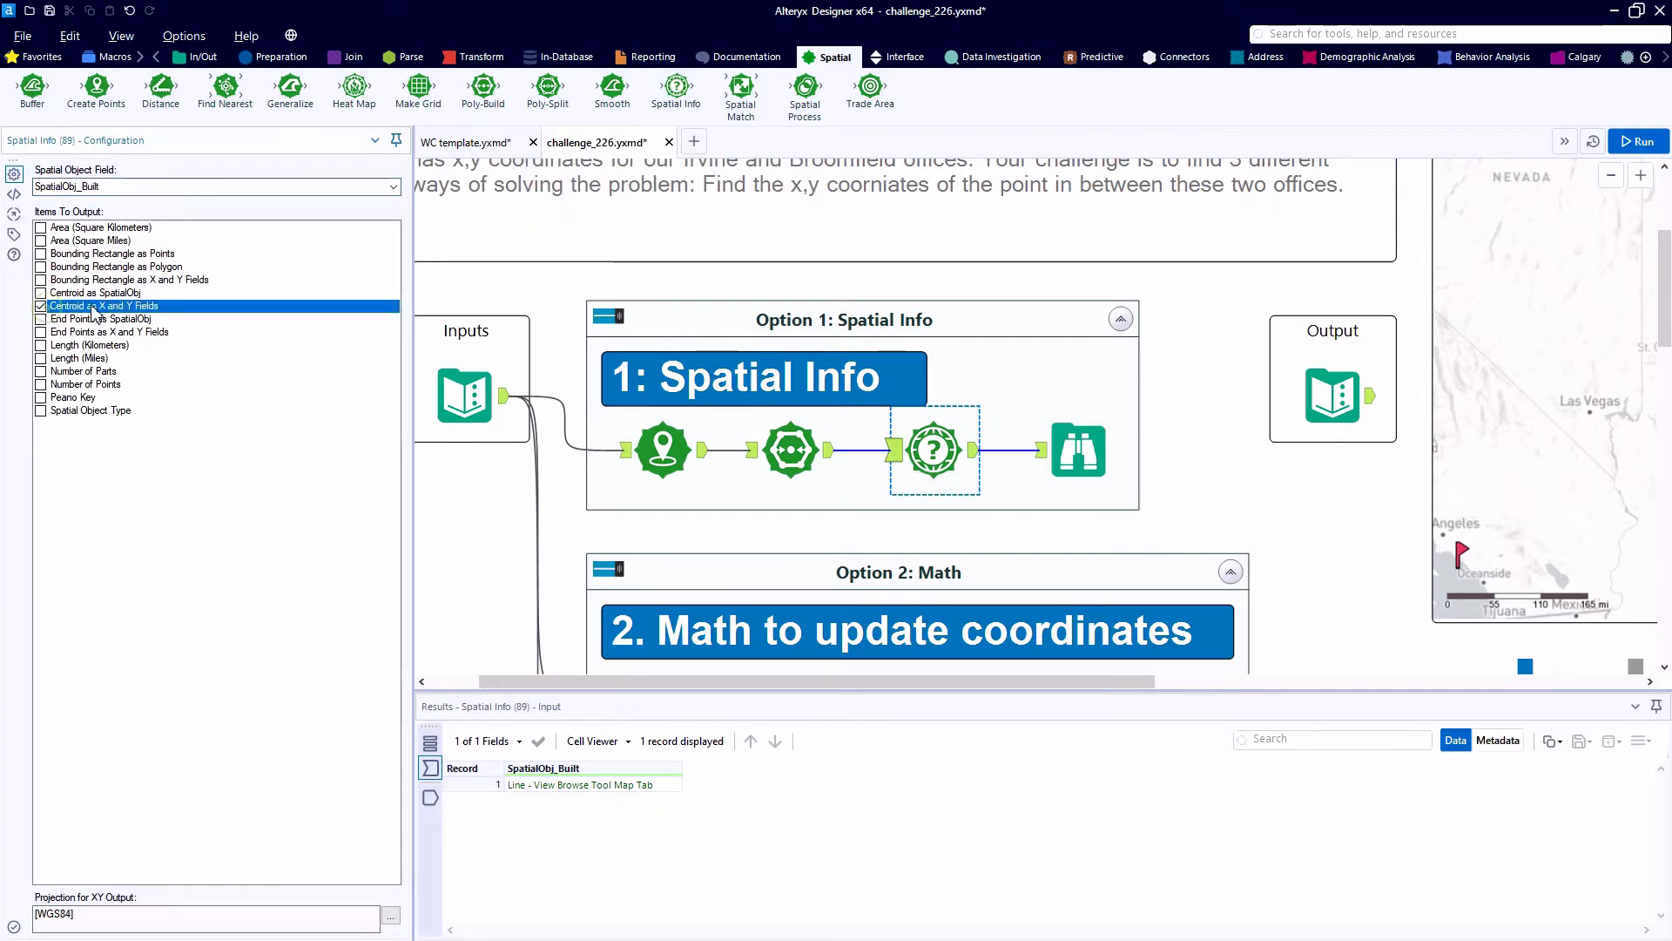
pyautogui.click(185, 311)
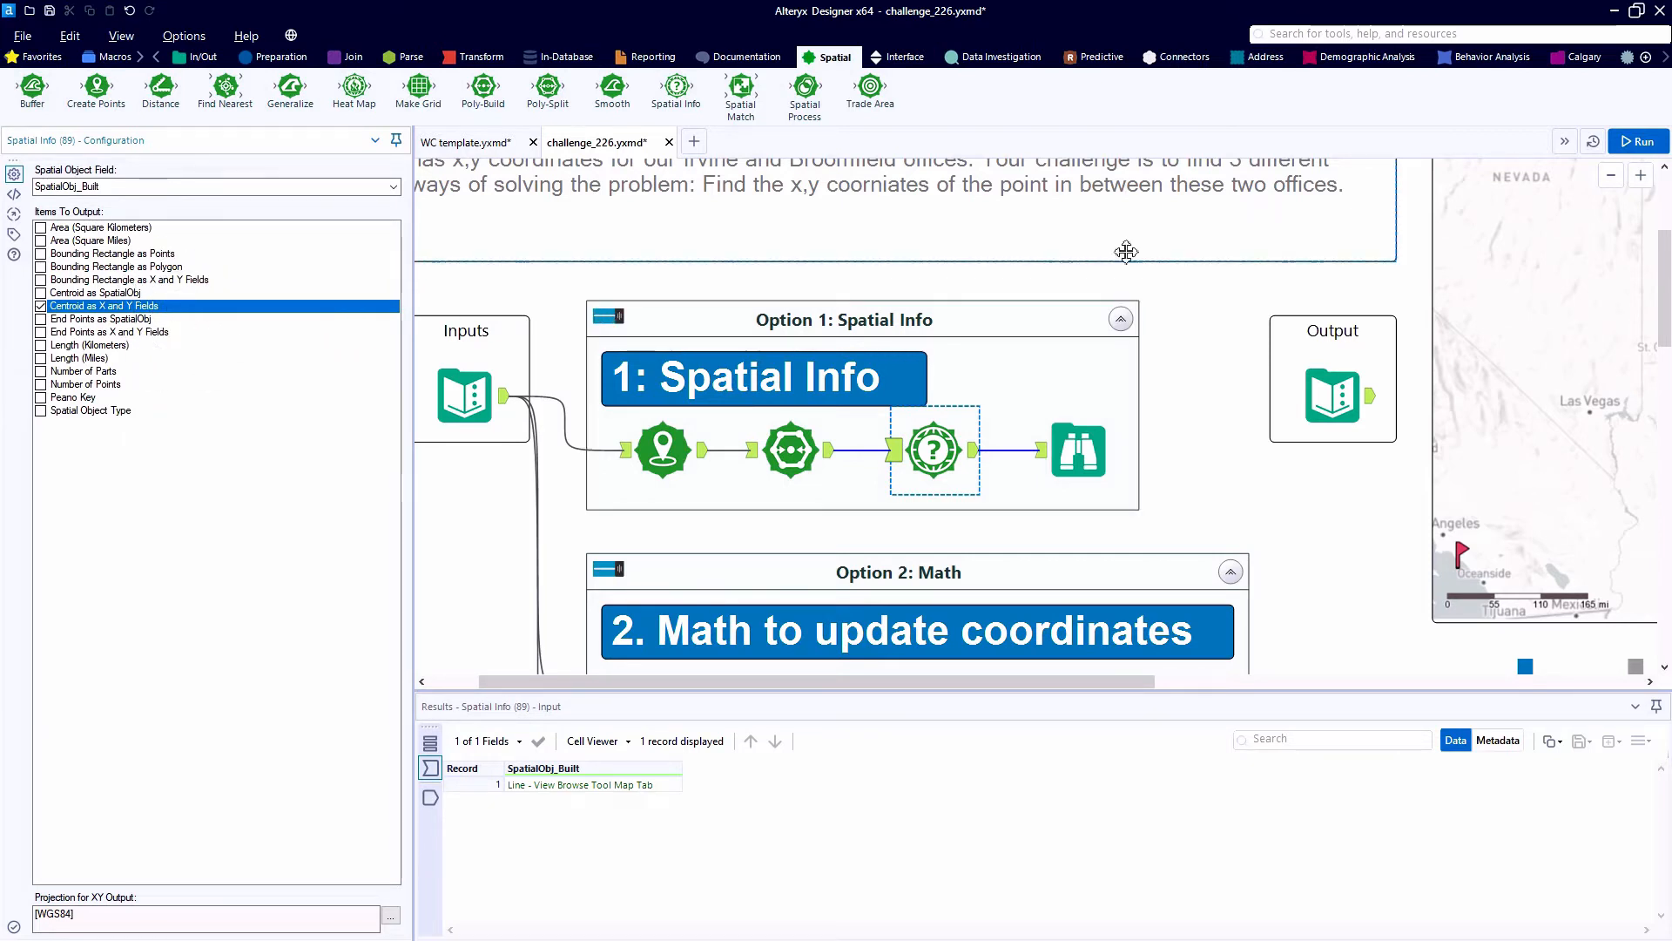
# - Run the workflow and compare the CentroidX and CentroidY results with the X and Y values in the Output tool
pyautogui.click(1631, 142)
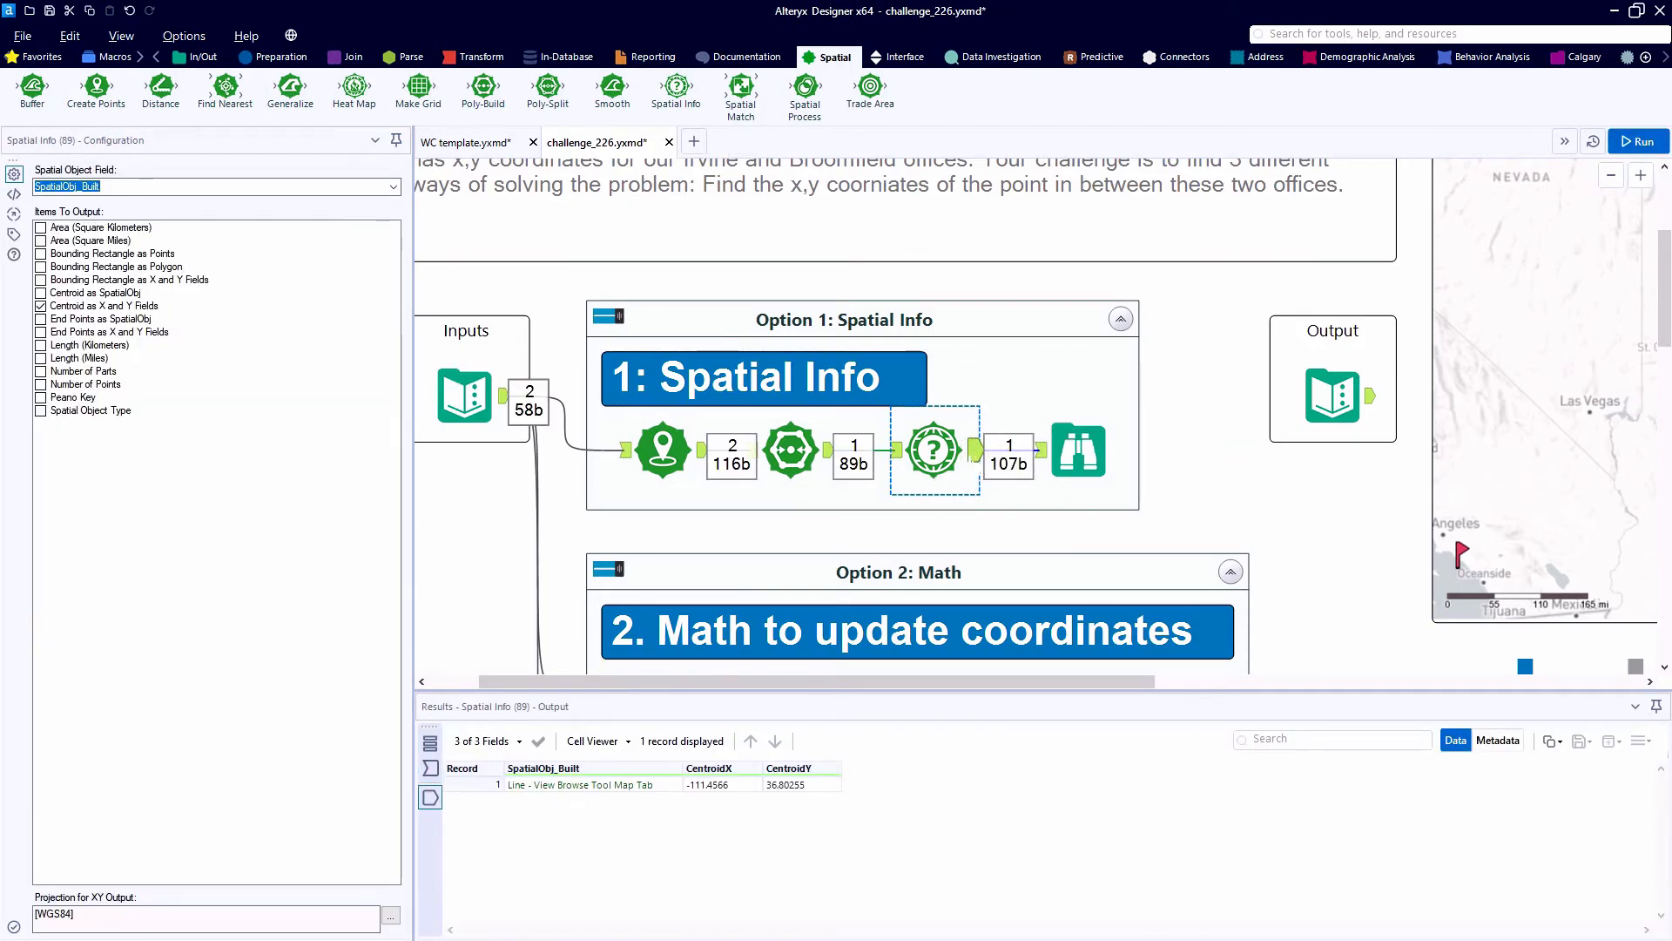
pyautogui.click(730, 786)
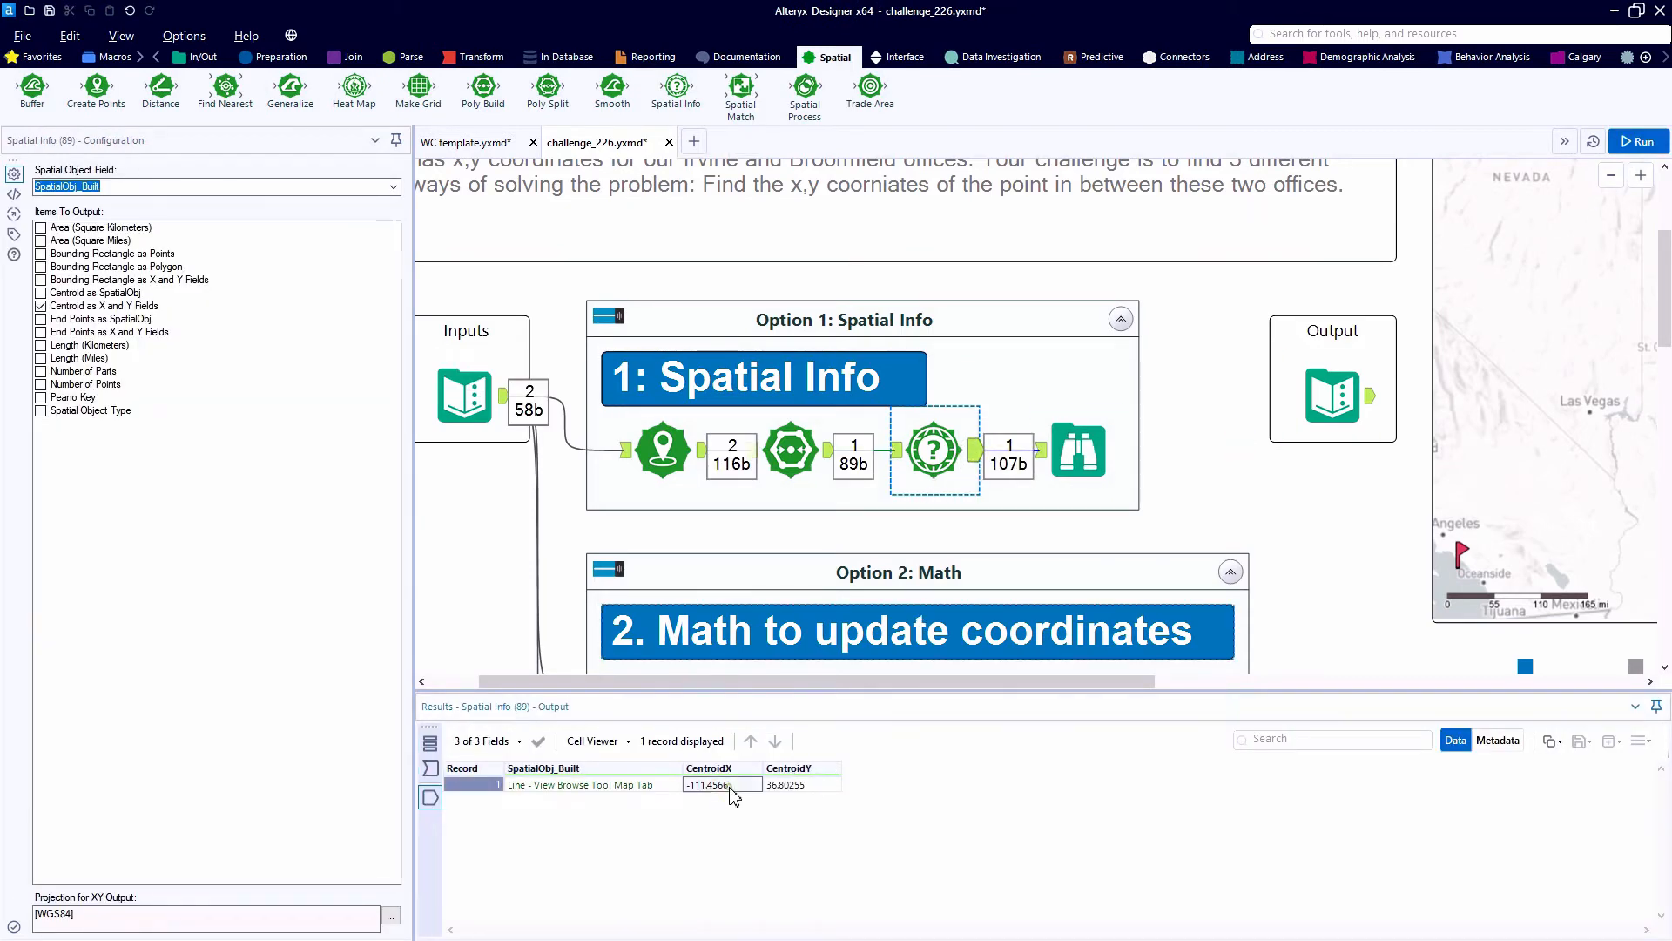
pyautogui.click(779, 786)
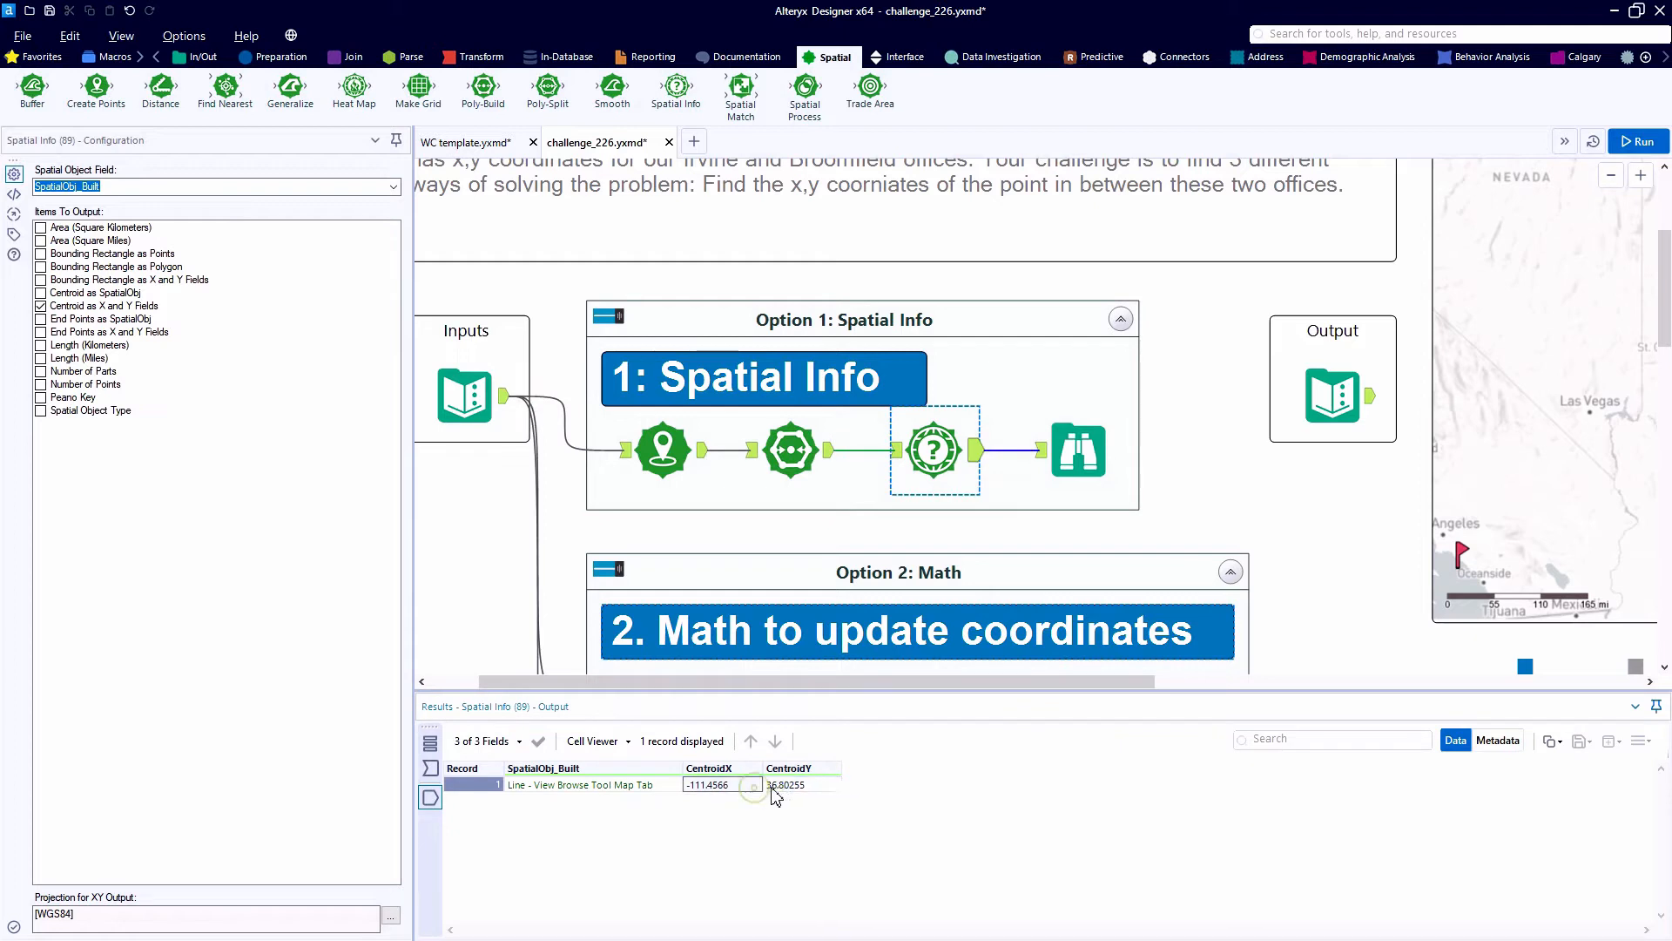
pyautogui.click(1333, 396)
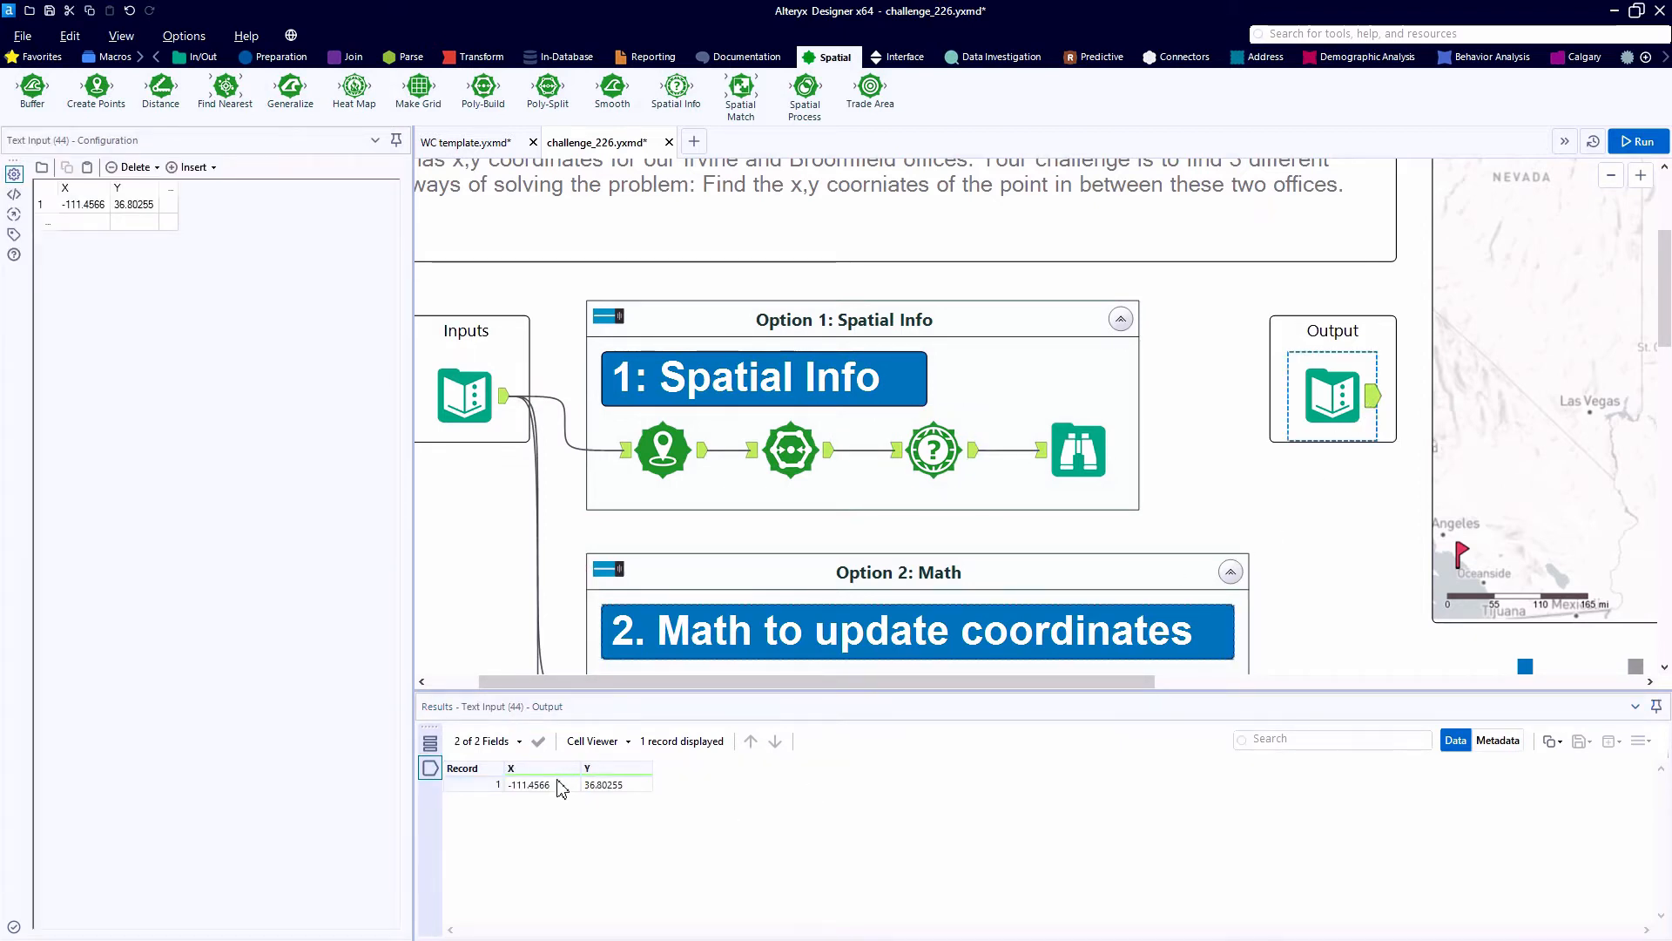
pyautogui.click(560, 786)
pyautogui.click(602, 786)
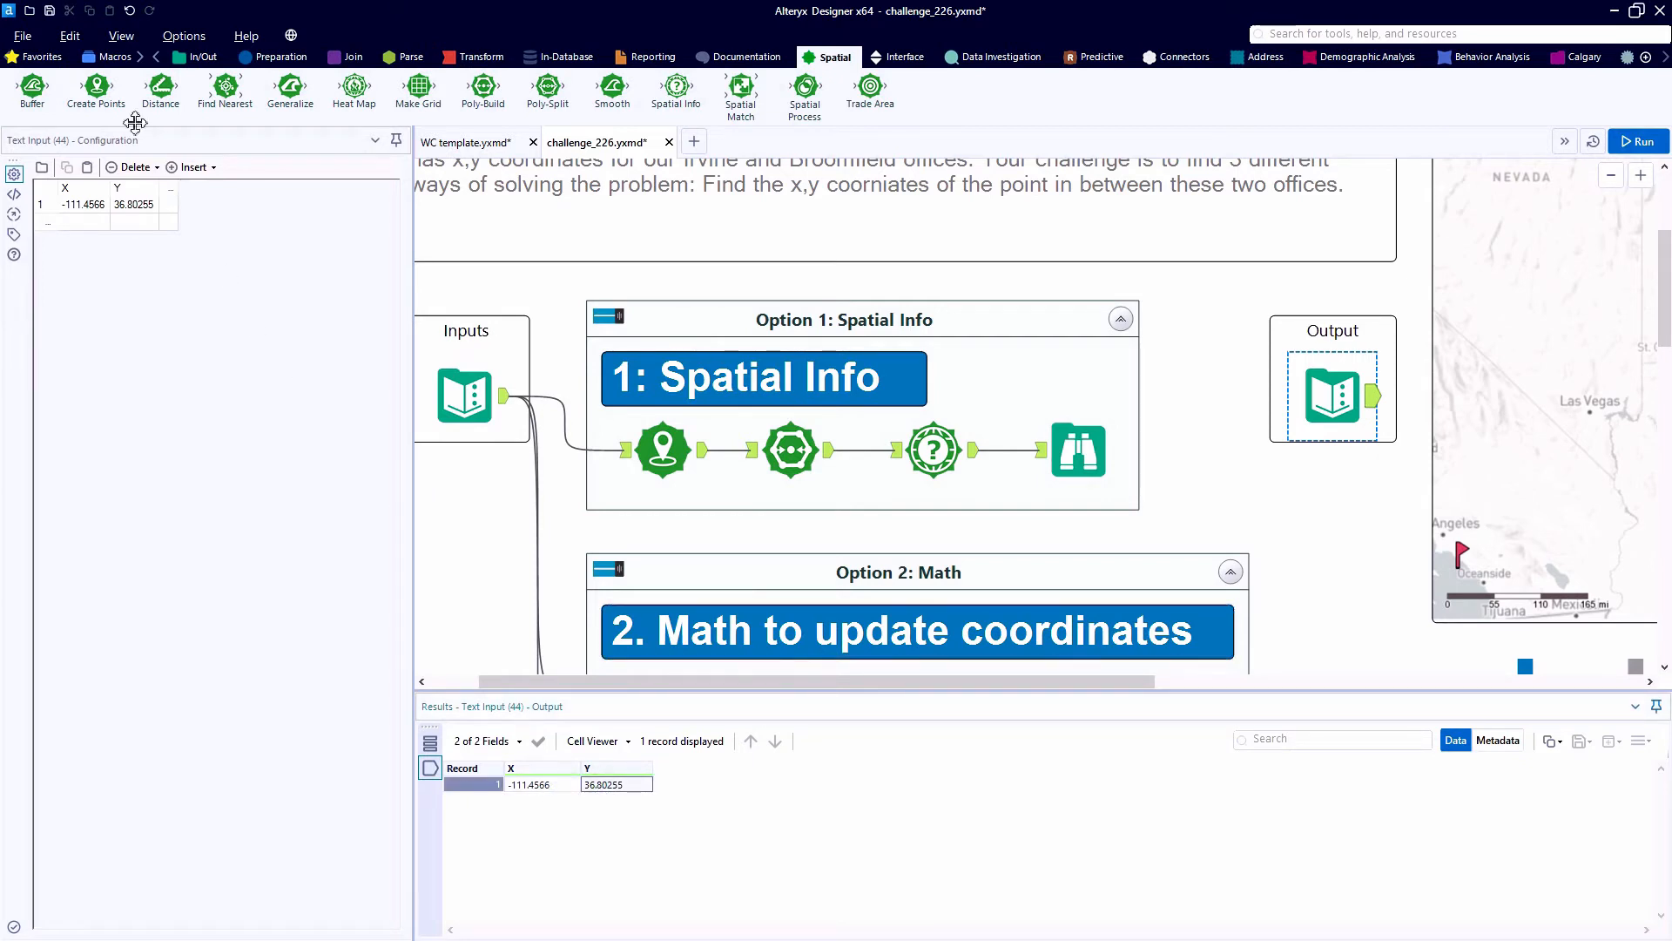
# - Insert a Select tool between Spatial Info and Browse in the Option 1 container and deselect the spatial object field
pyautogui.click(39, 57)
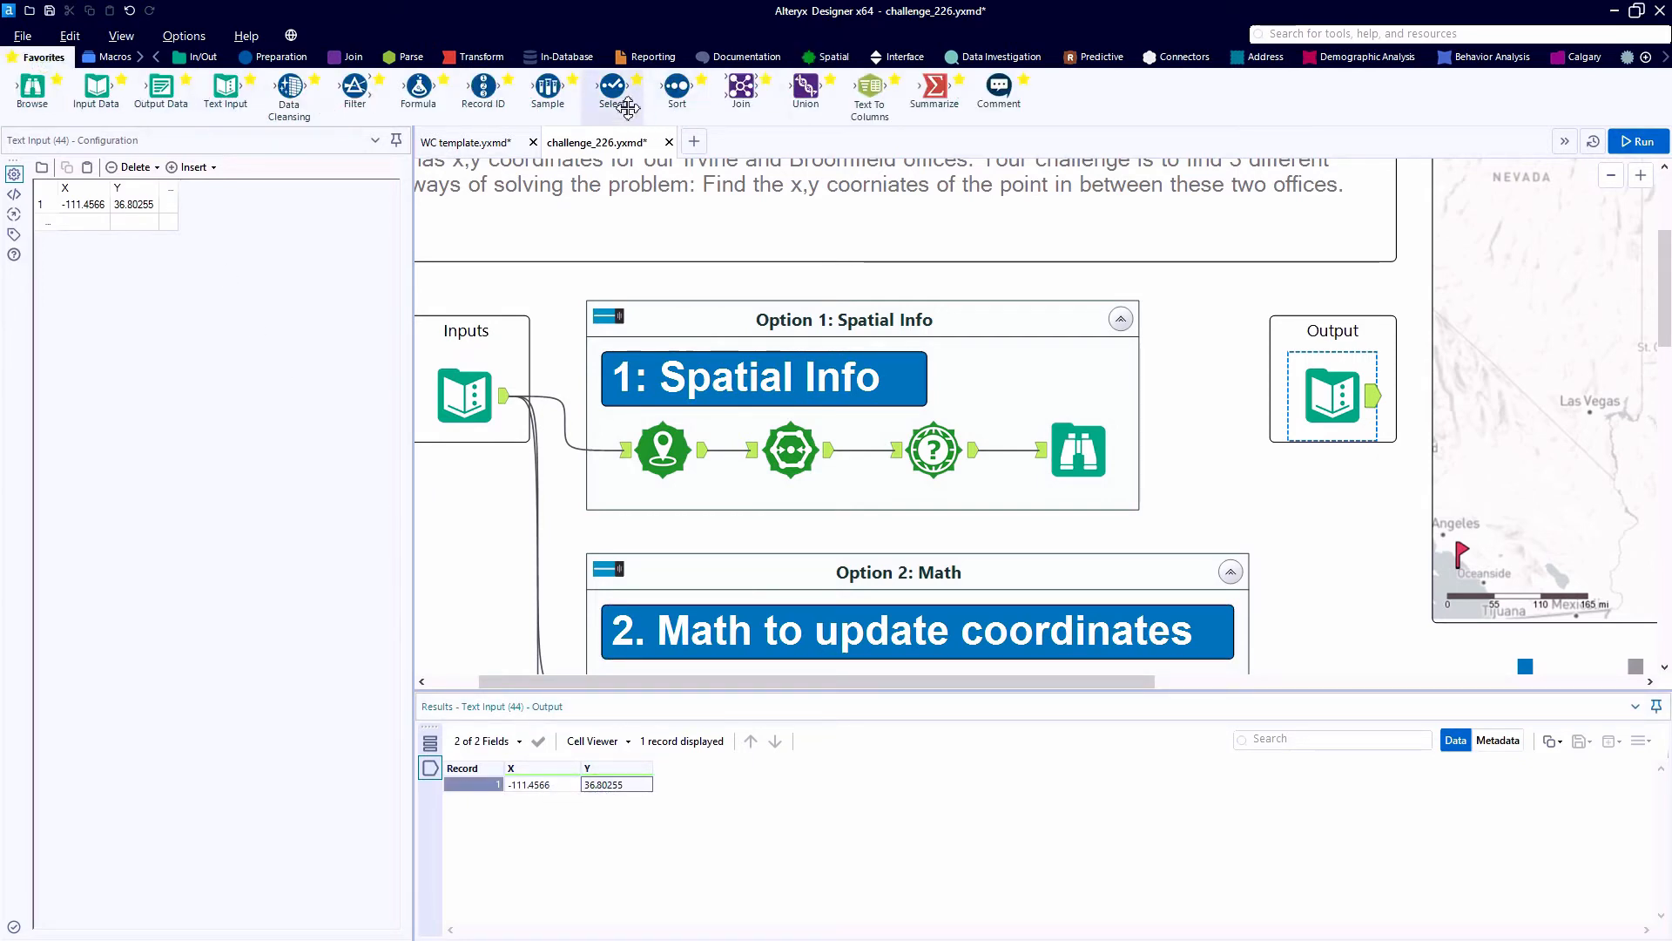
pyautogui.moveTo(627, 108); pyautogui.dragTo(1077, 449)
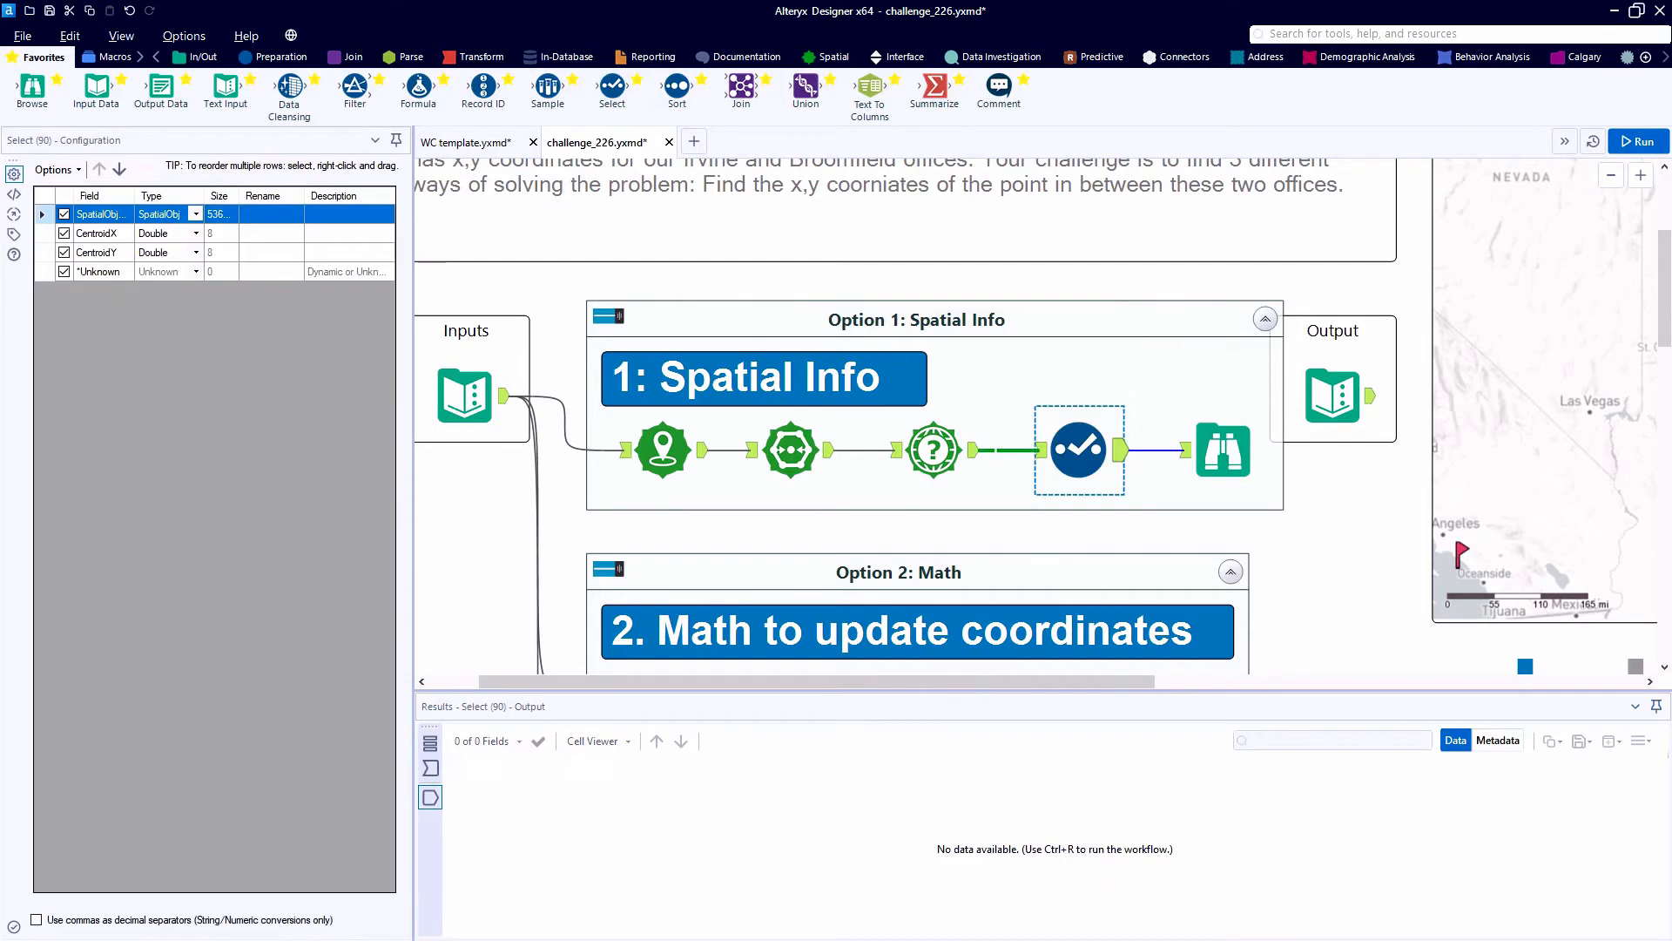
pyautogui.click(64, 214)
# - Rename CentroidX to X and CentroidY to Y, run the workflow, and check the result in the Option 1 Browse
pyautogui.click(269, 233)
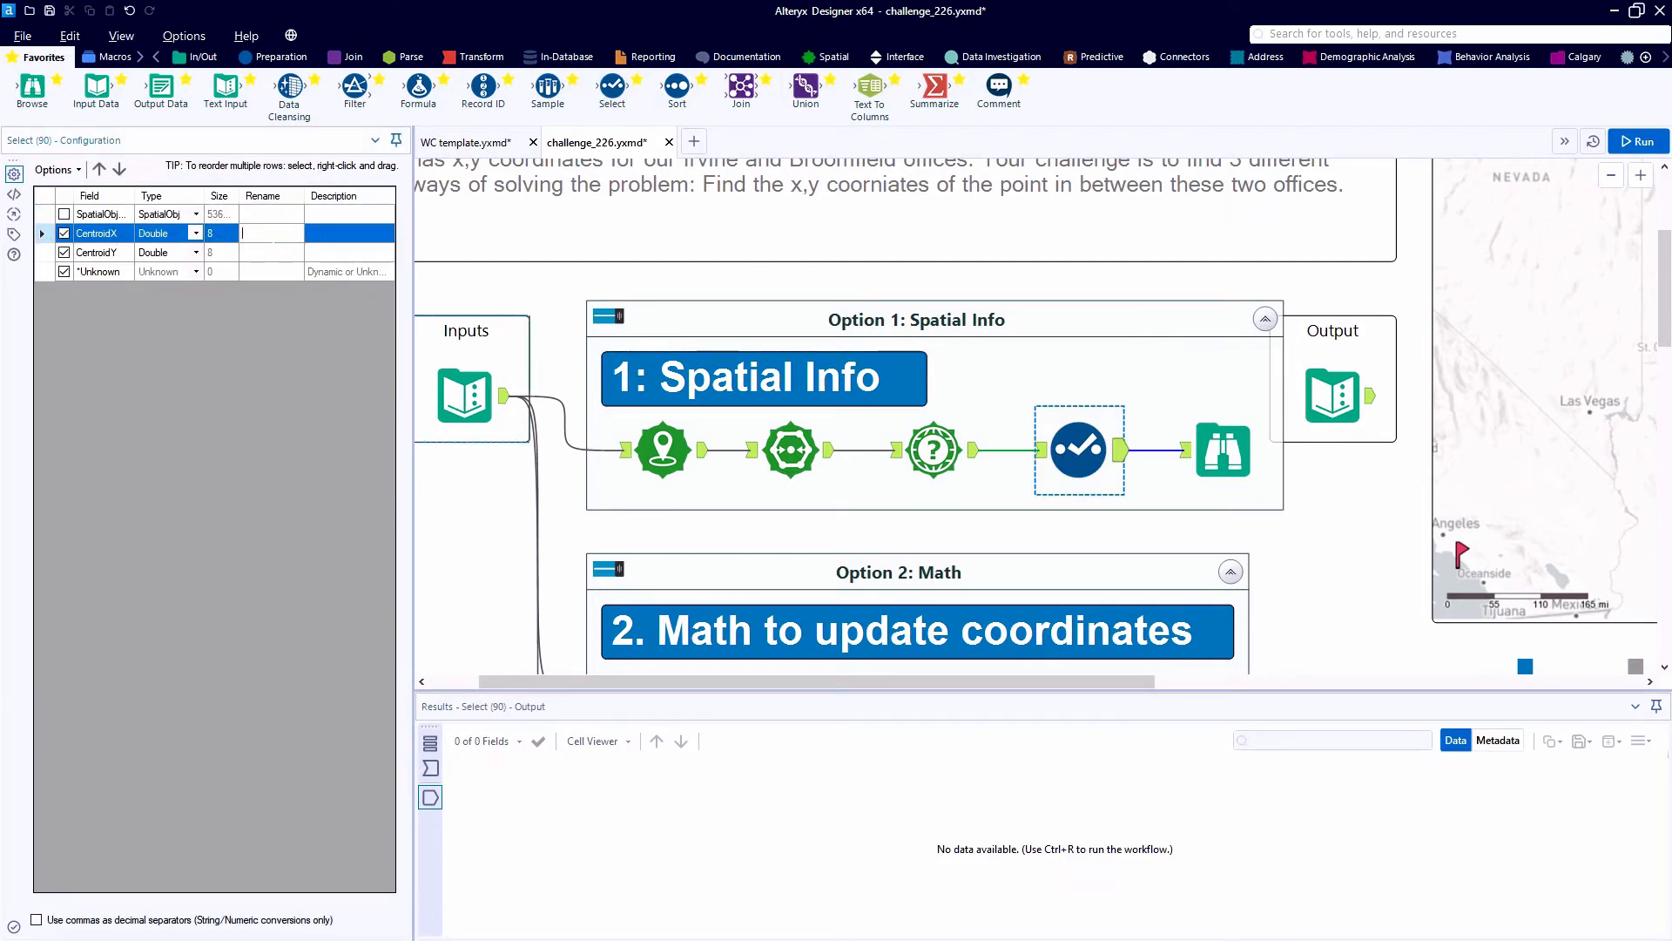
pyautogui.press('Down')
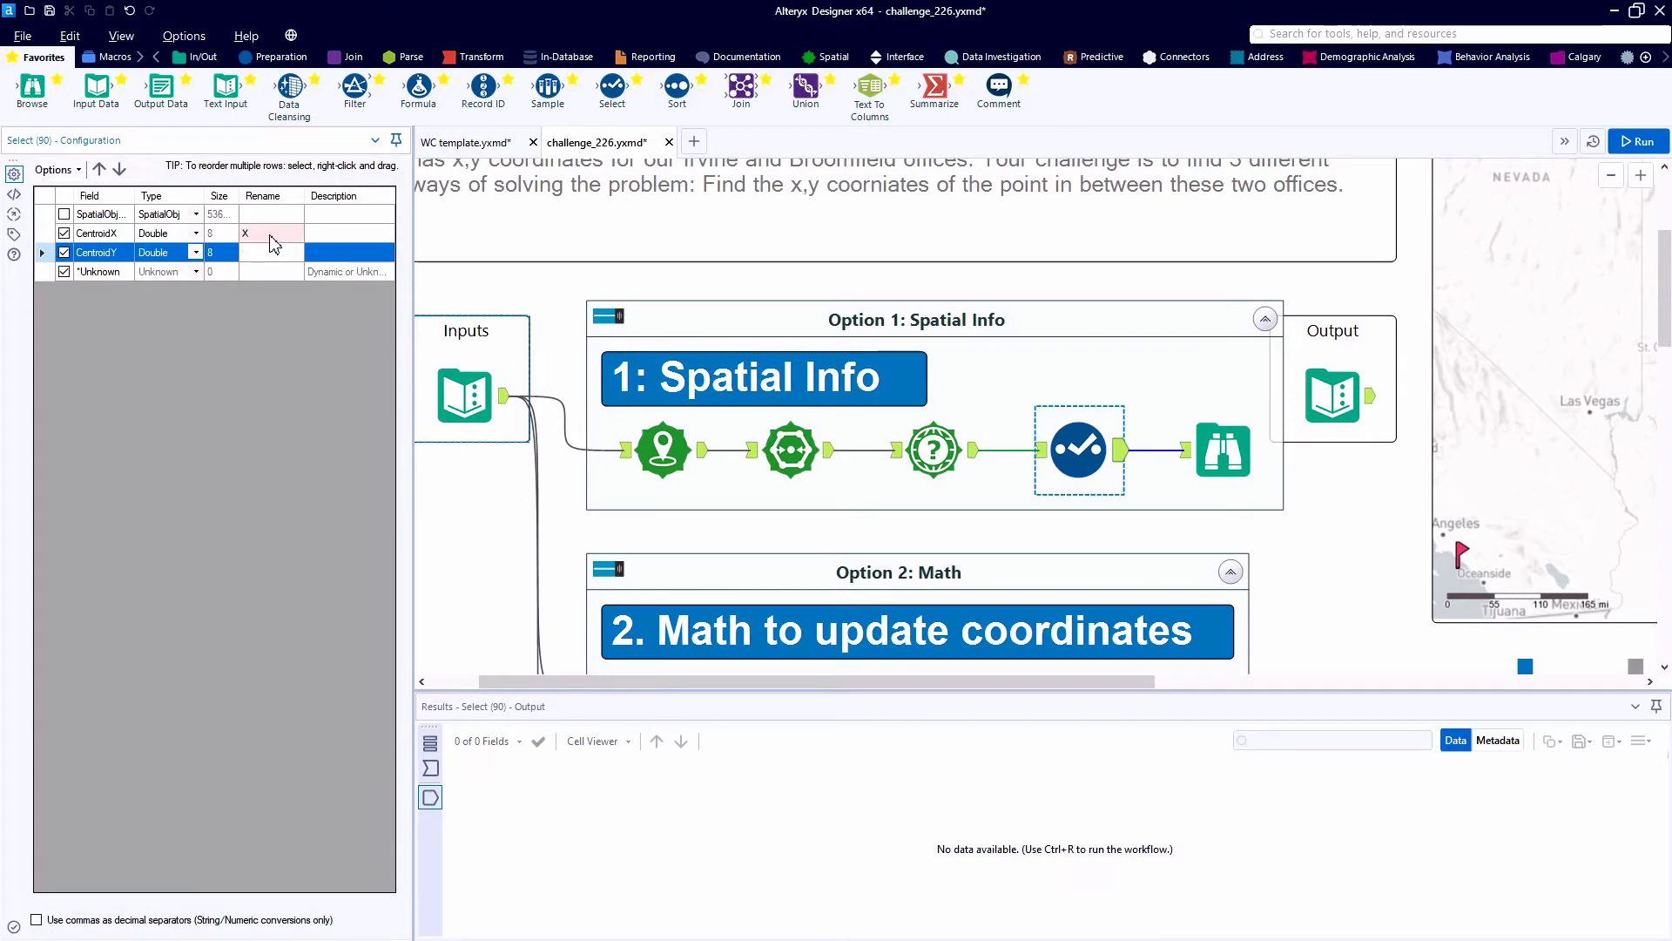
pyautogui.write('Y')
pyautogui.hotkey('ctrl', 'r')
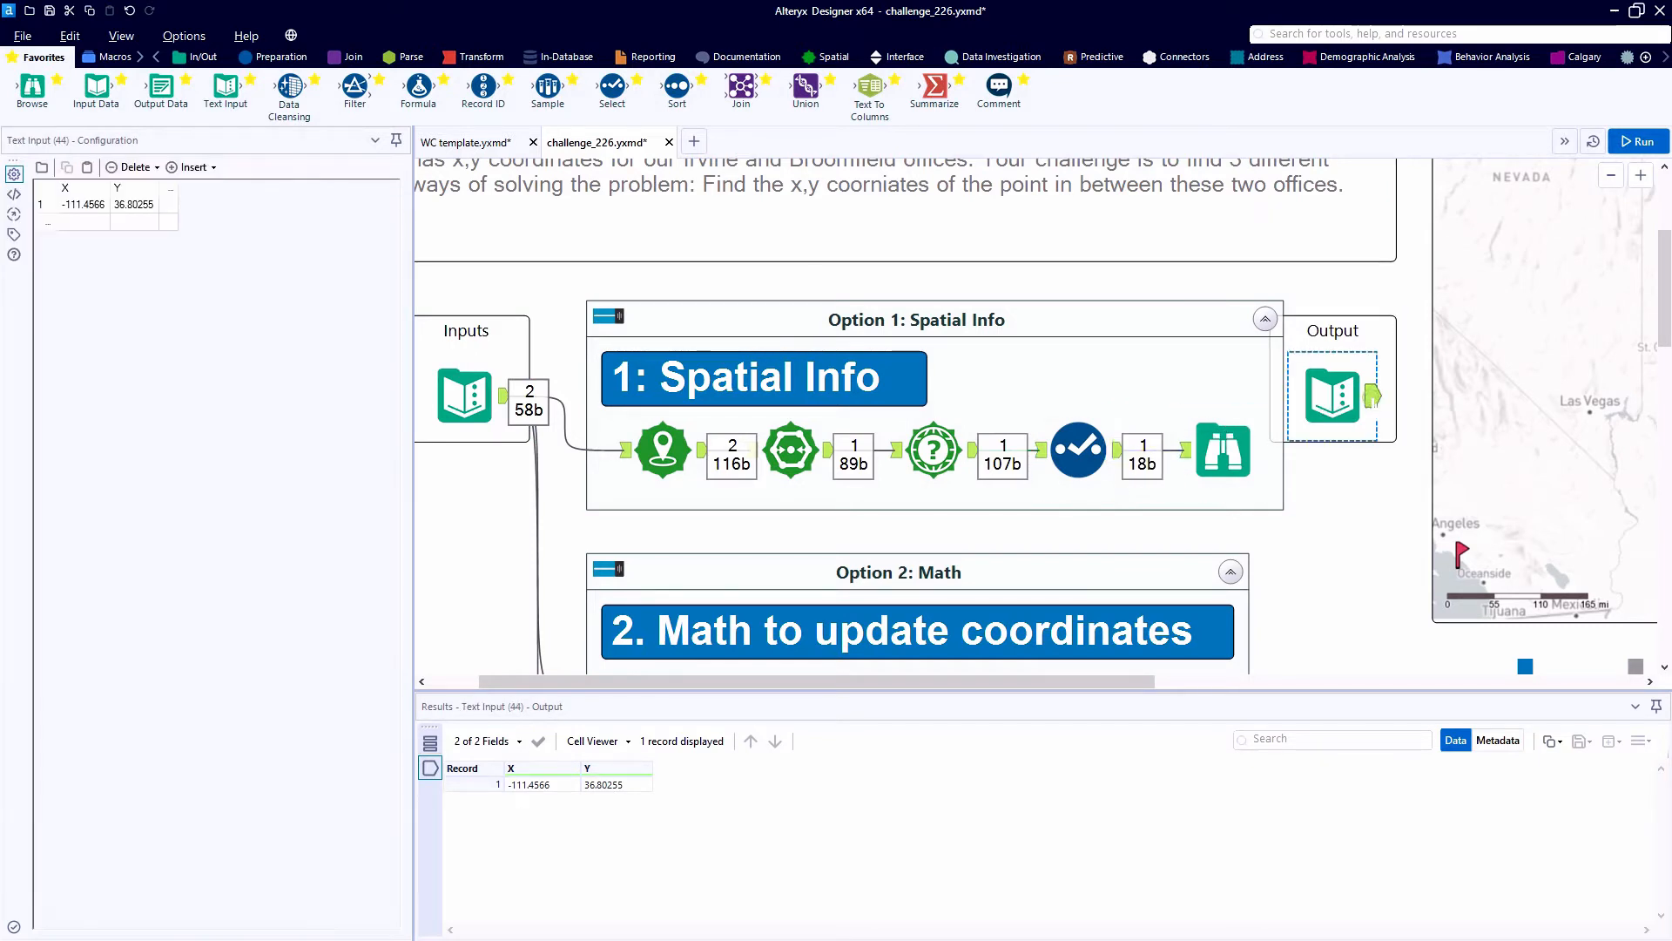
pyautogui.click(1224, 449)
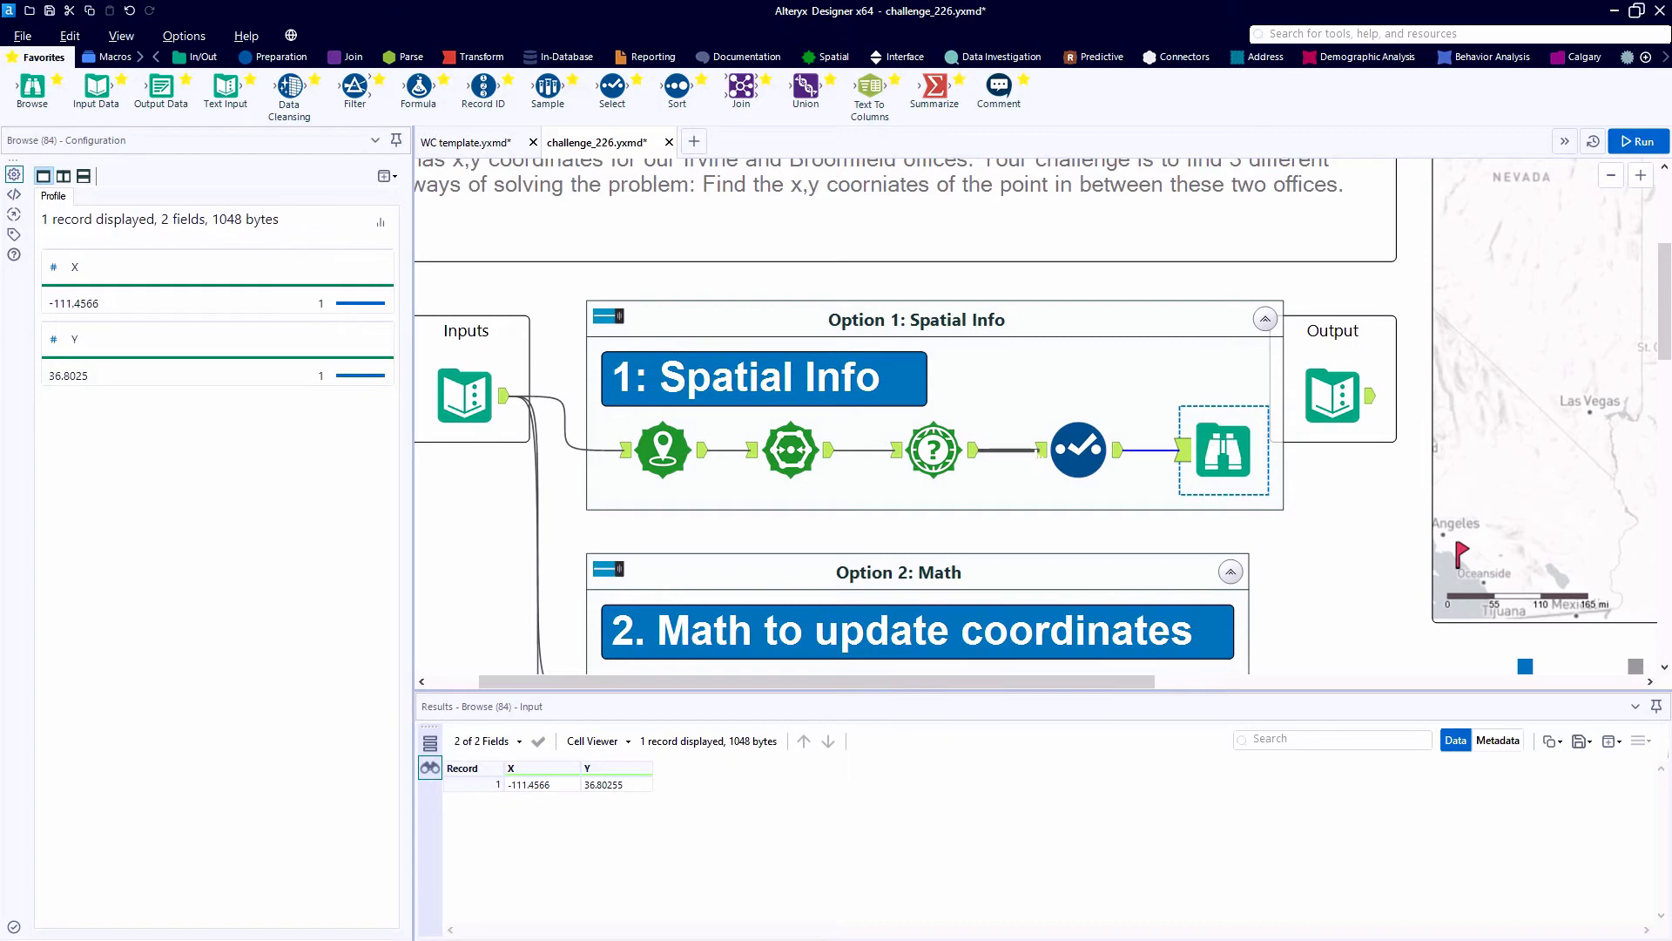
# - Insert a Record ID tool before Browse in the Option 2 container and space the two tools apart at opposite ends
pyautogui.scroll(-3, 1039, 459)
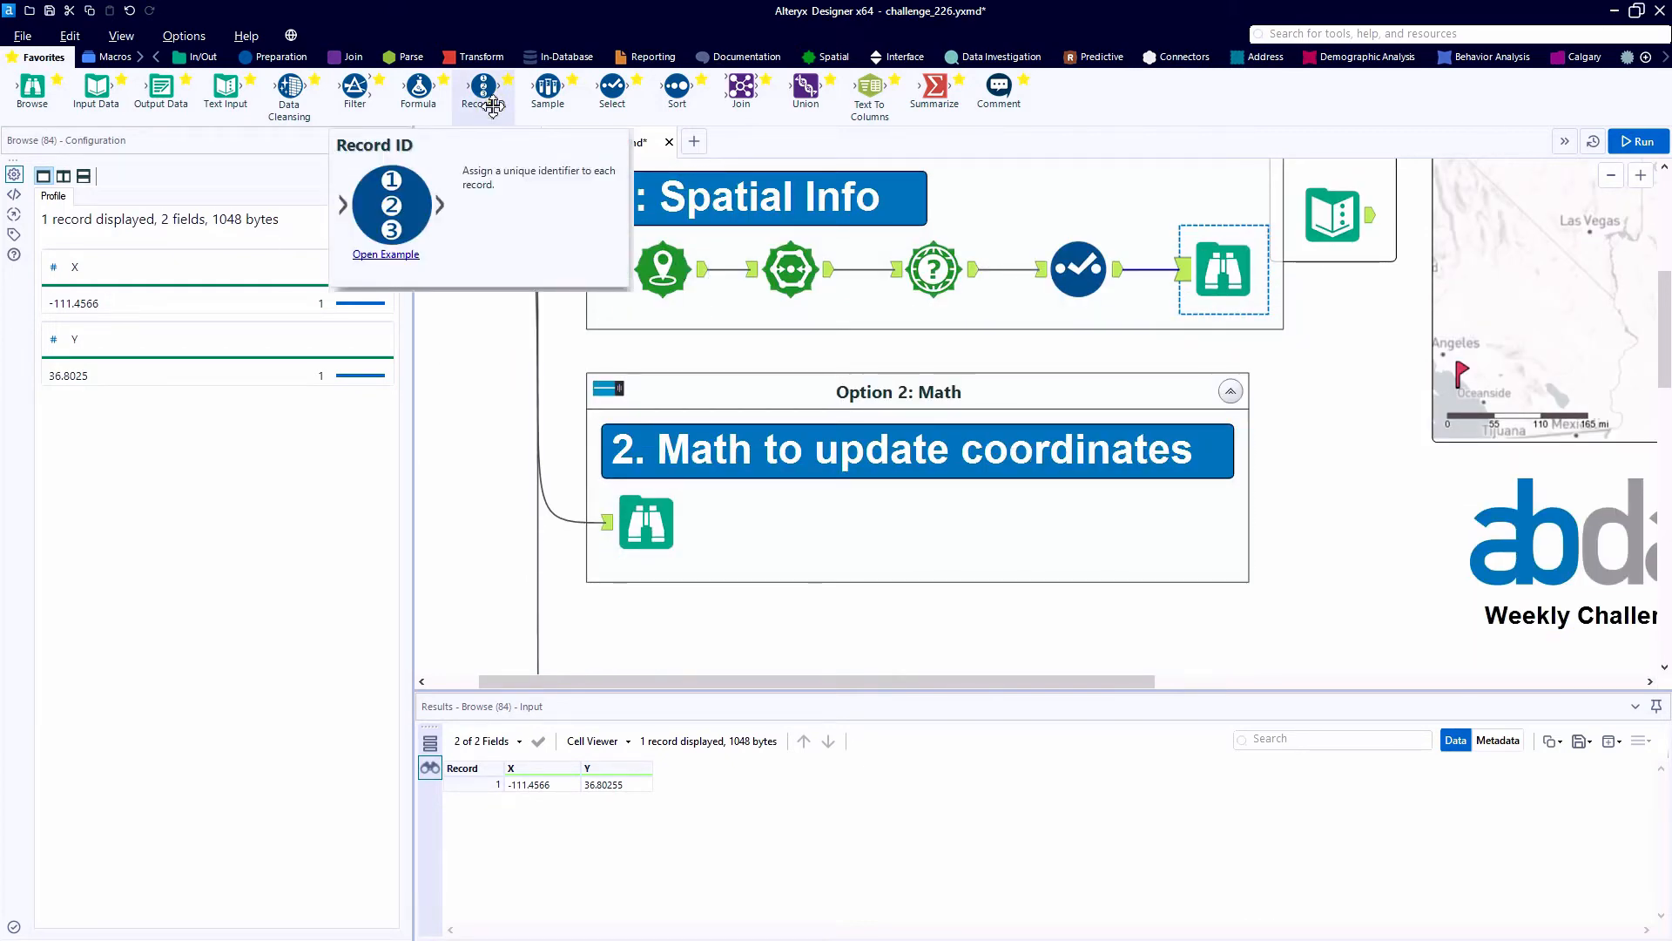
pyautogui.moveTo(484, 87); pyautogui.dragTo(609, 521)
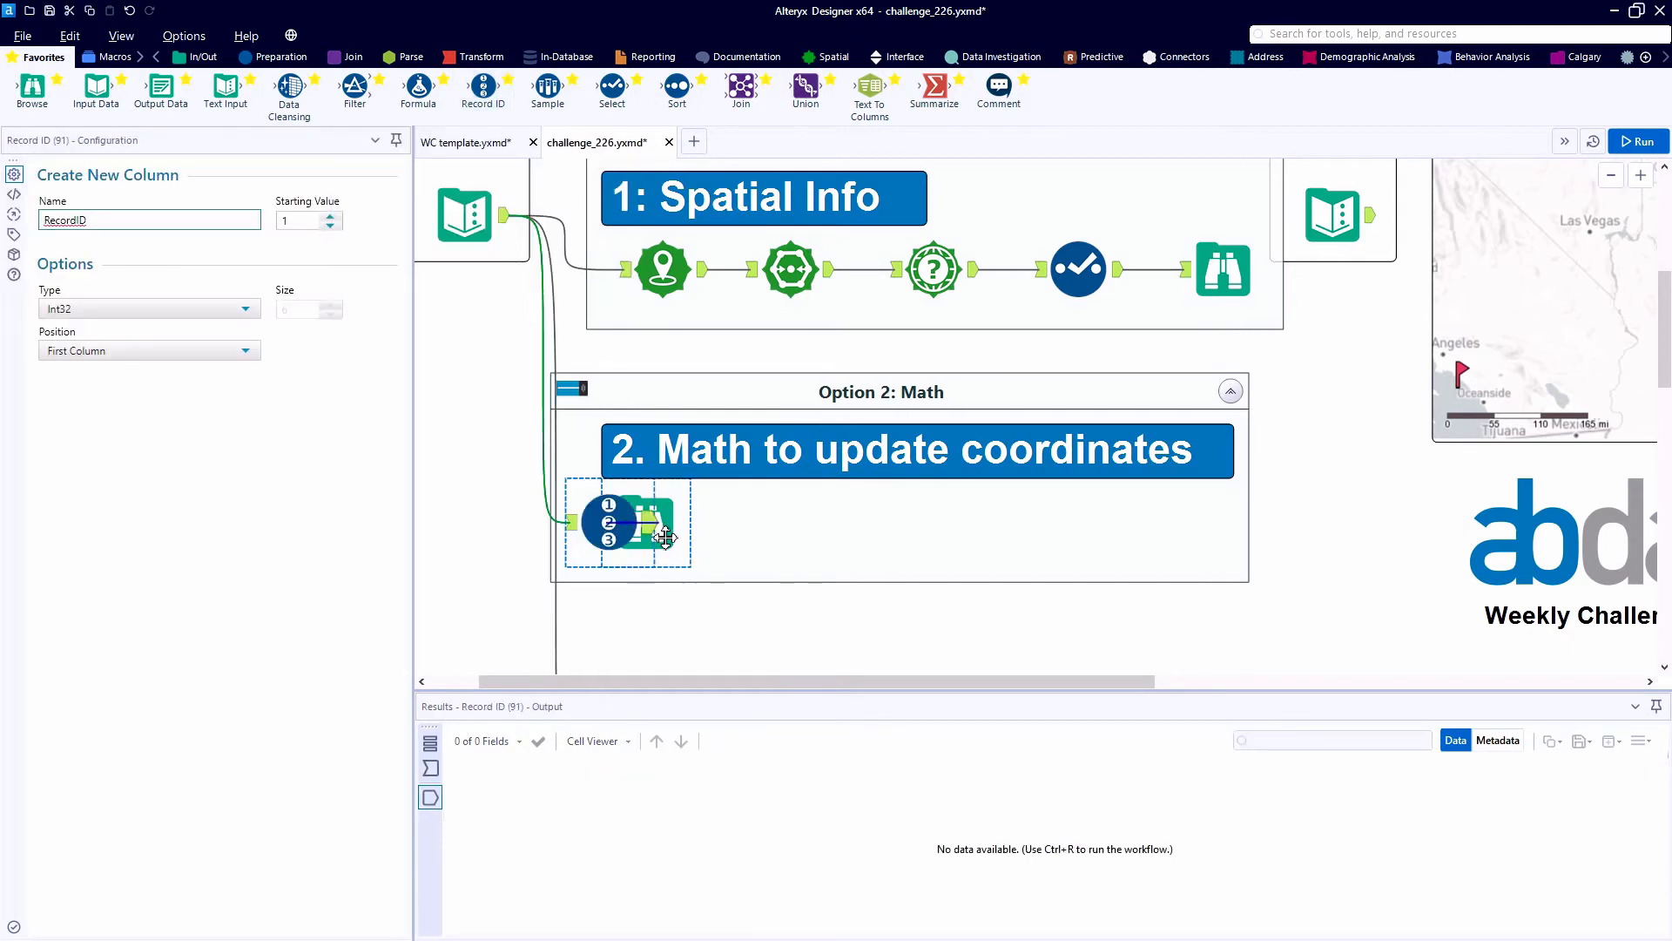
pyautogui.moveTo(835, 540); pyautogui.dragTo(1180, 526)
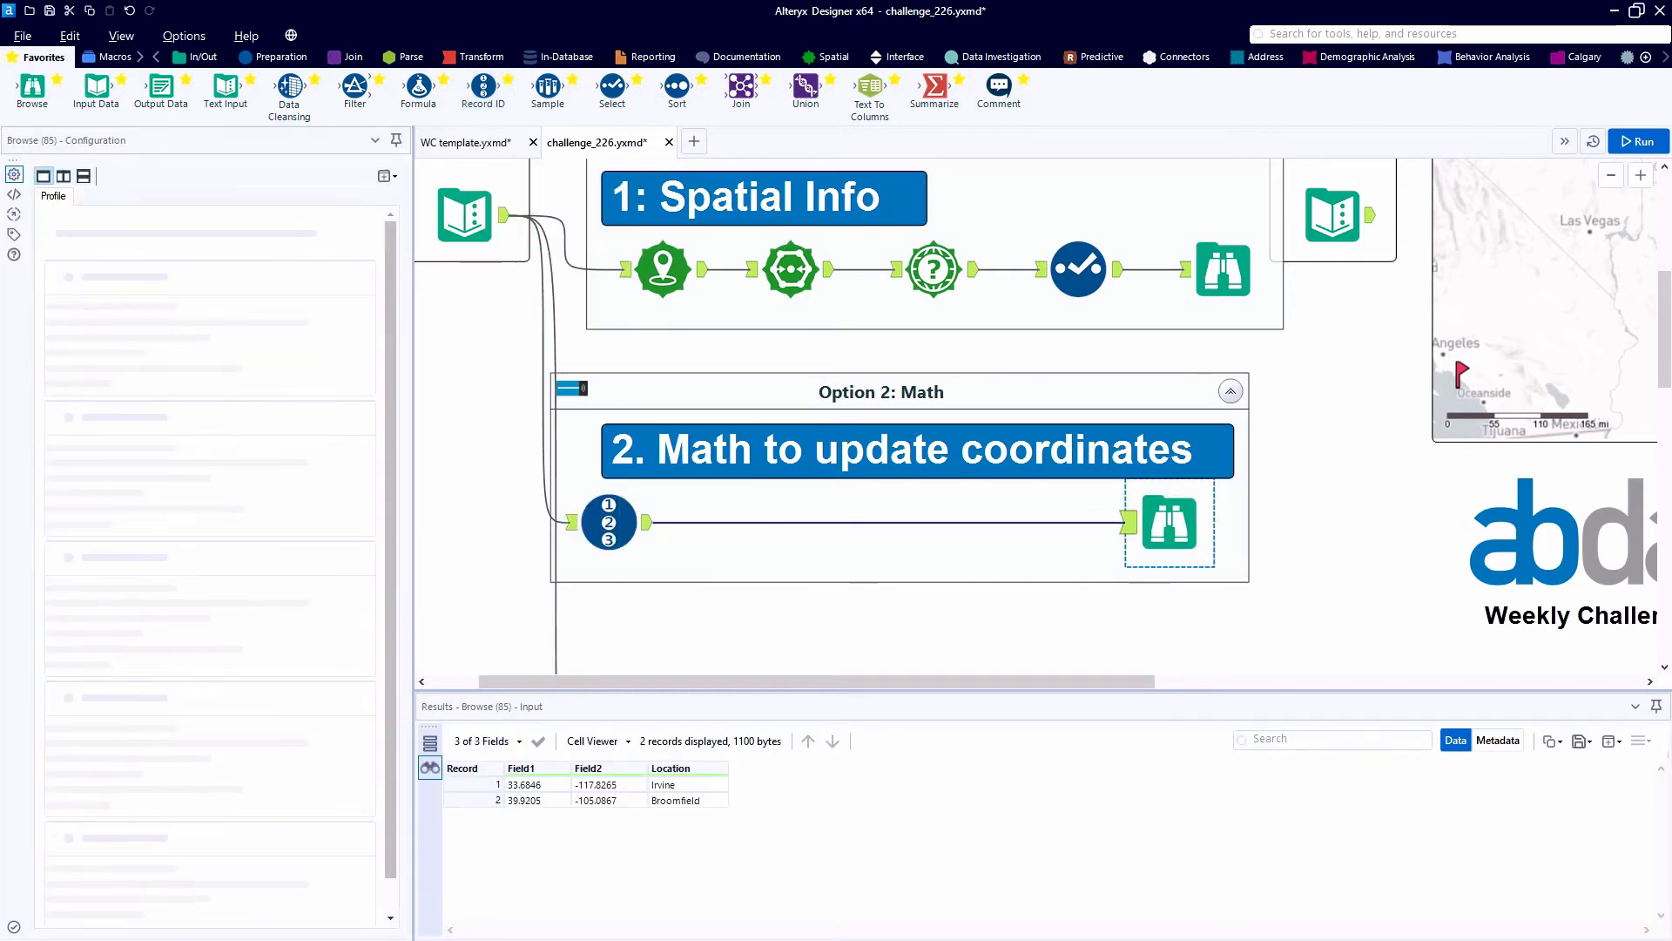
pyautogui.keyDown('ctrl'); pyautogui.click(620, 523); pyautogui.keyUp('ctrl')
pyautogui.keyDown('ctrl'); pyautogui.click(648, 402); pyautogui.keyUp('ctrl')
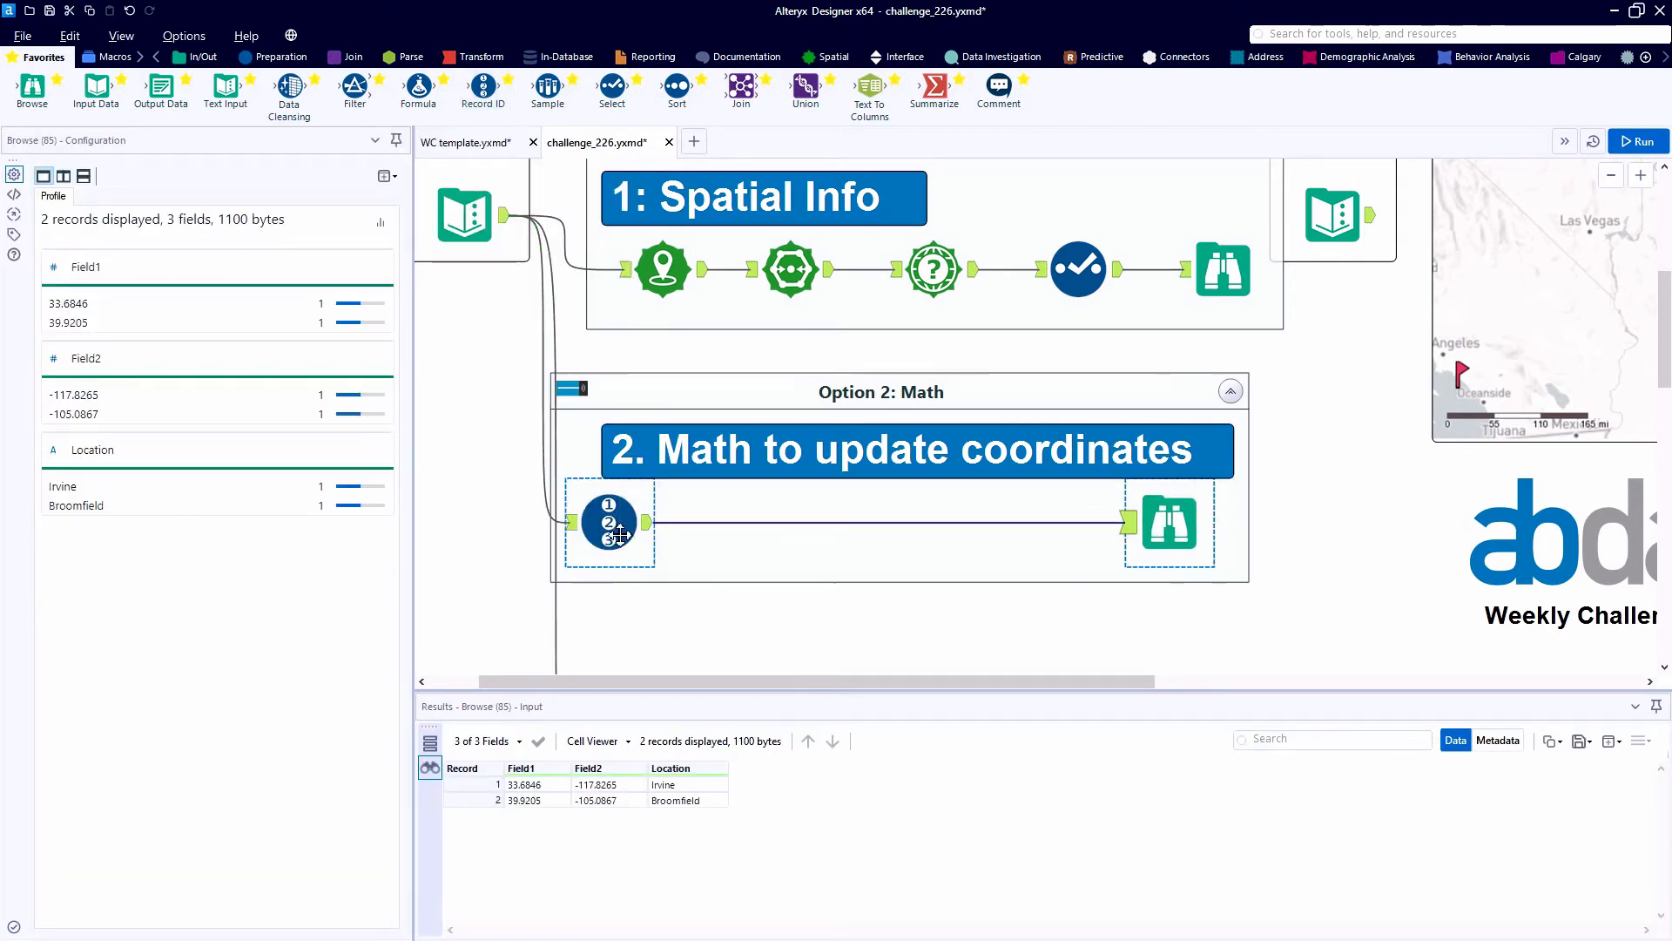
pyautogui.moveTo(583, 540); pyautogui.dragTo(620, 541)
# - Run the workflow and examine the RecordID and coordinate fields coming out of the Record ID tool
pyautogui.hotkey('ctrl', 'r')
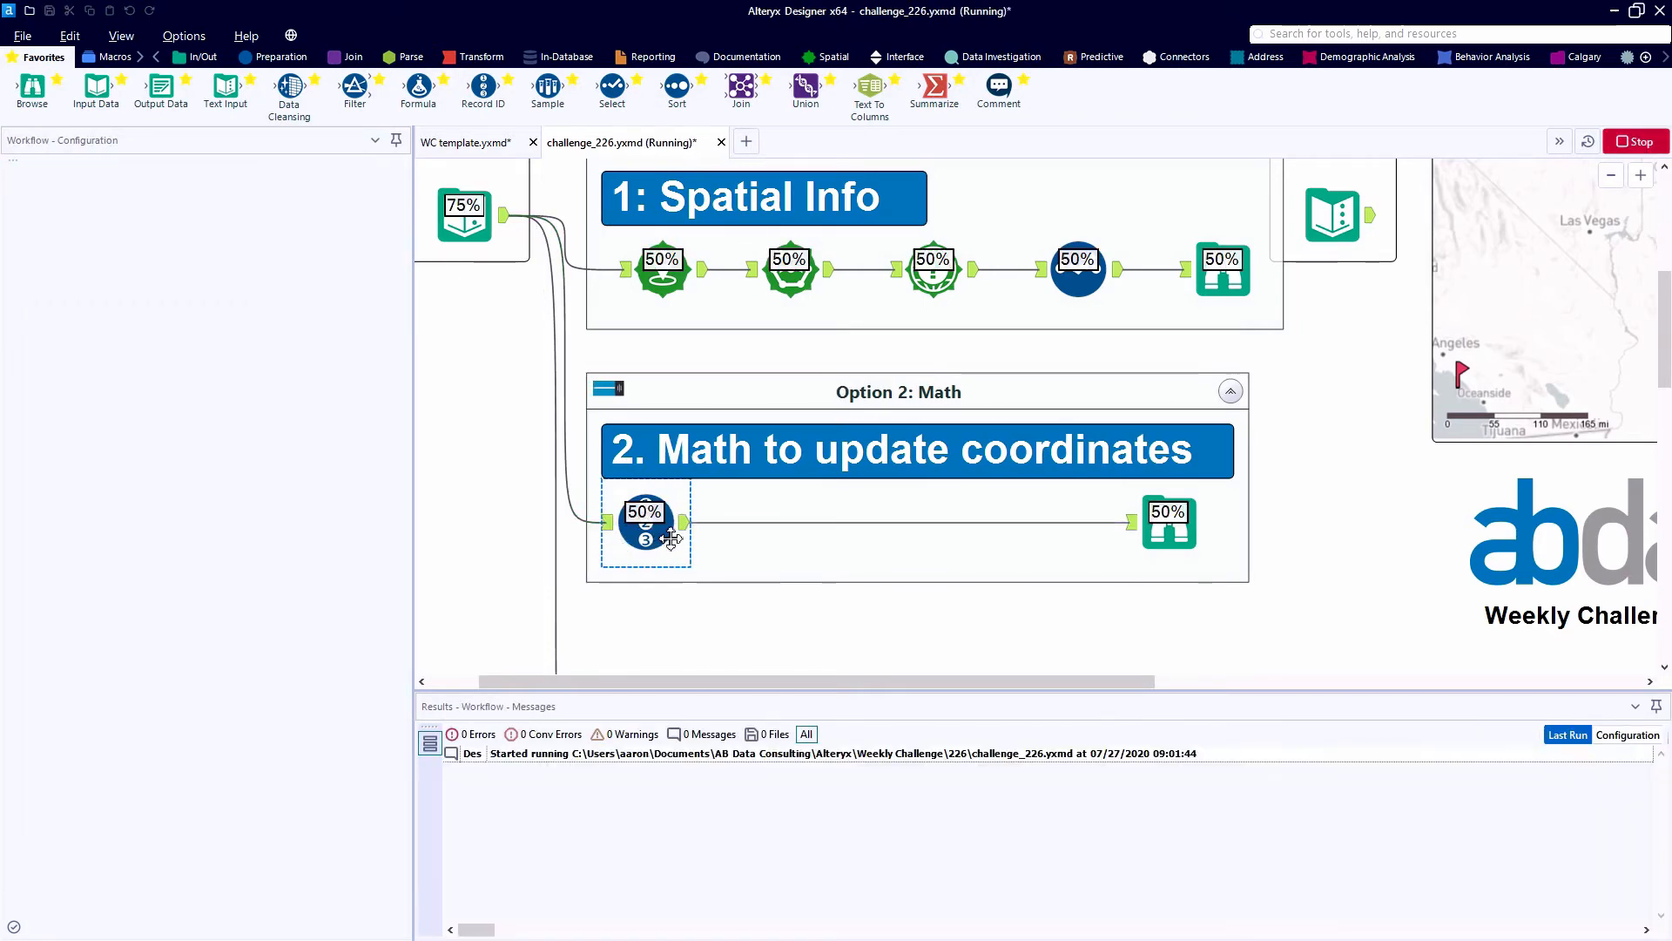
pyautogui.click(558, 785)
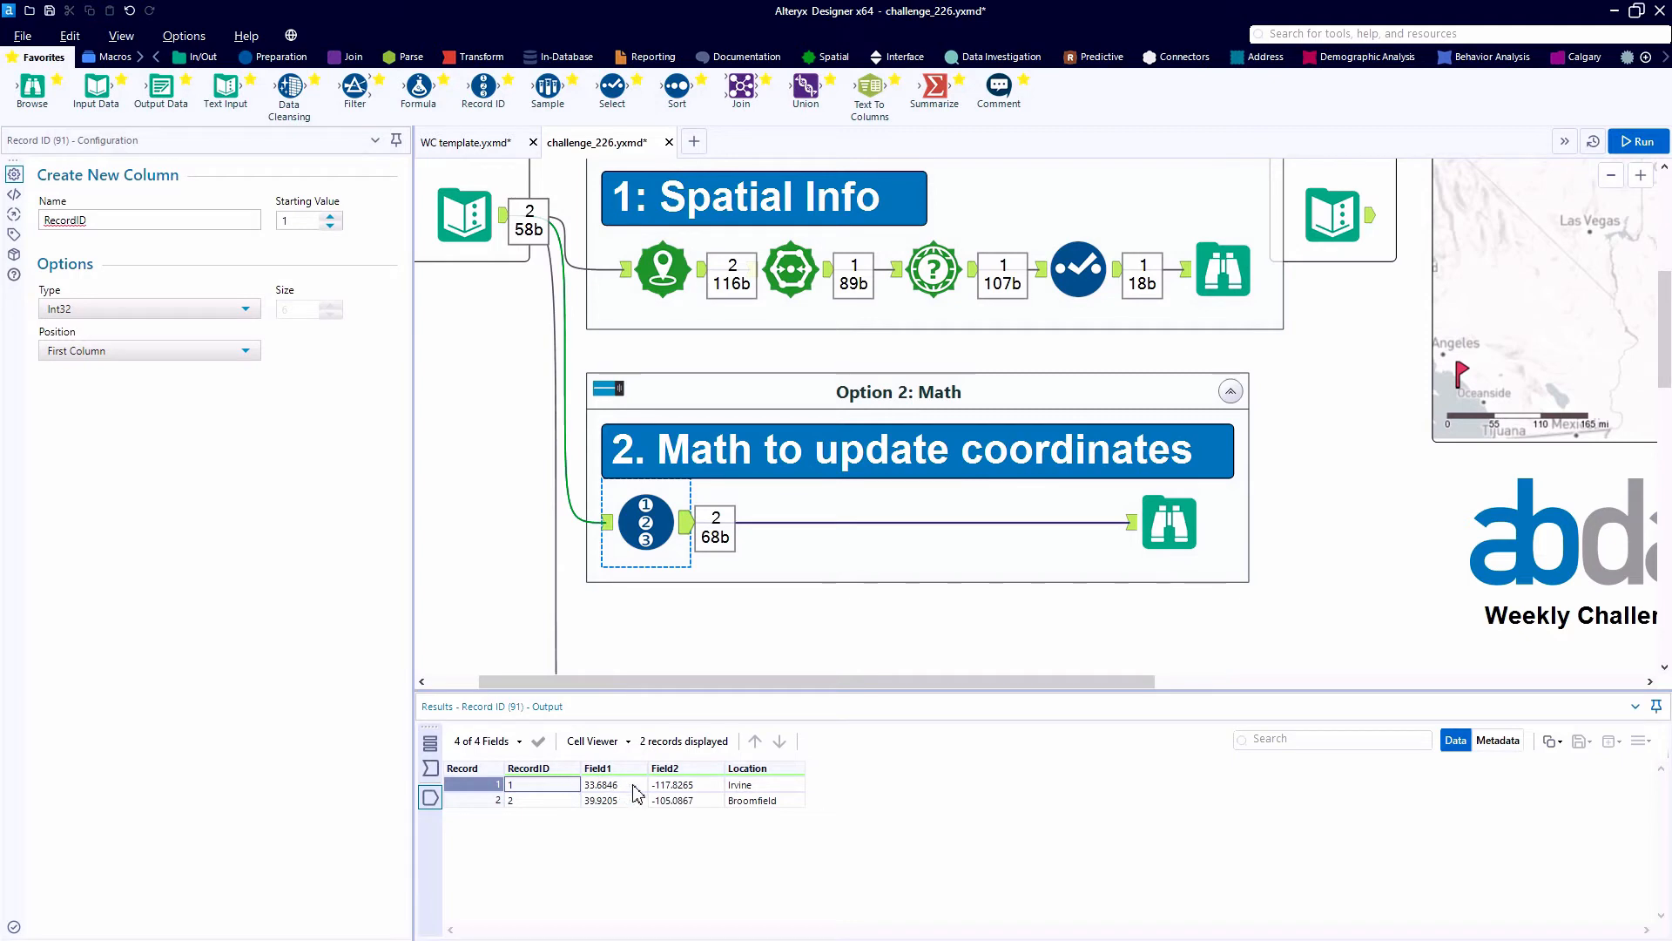
pyautogui.click(681, 788)
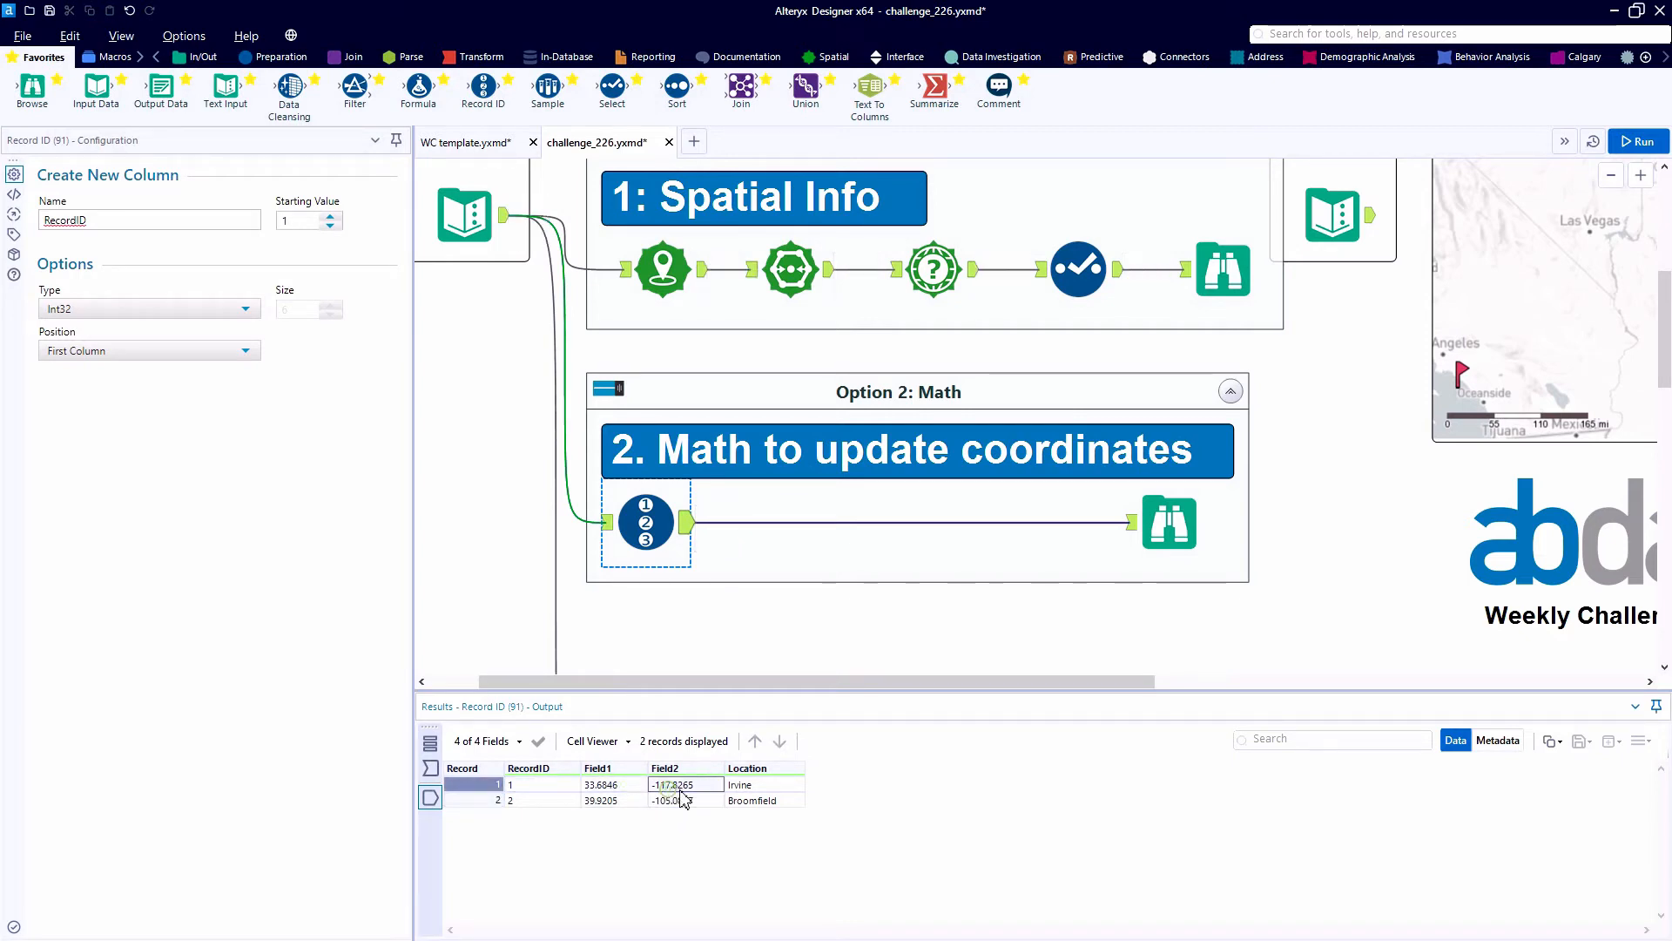
# - Insert a Transpose tool after Record ID with RecordID and Location as key columns, and run the workflow to check its output
pyautogui.click(464, 61)
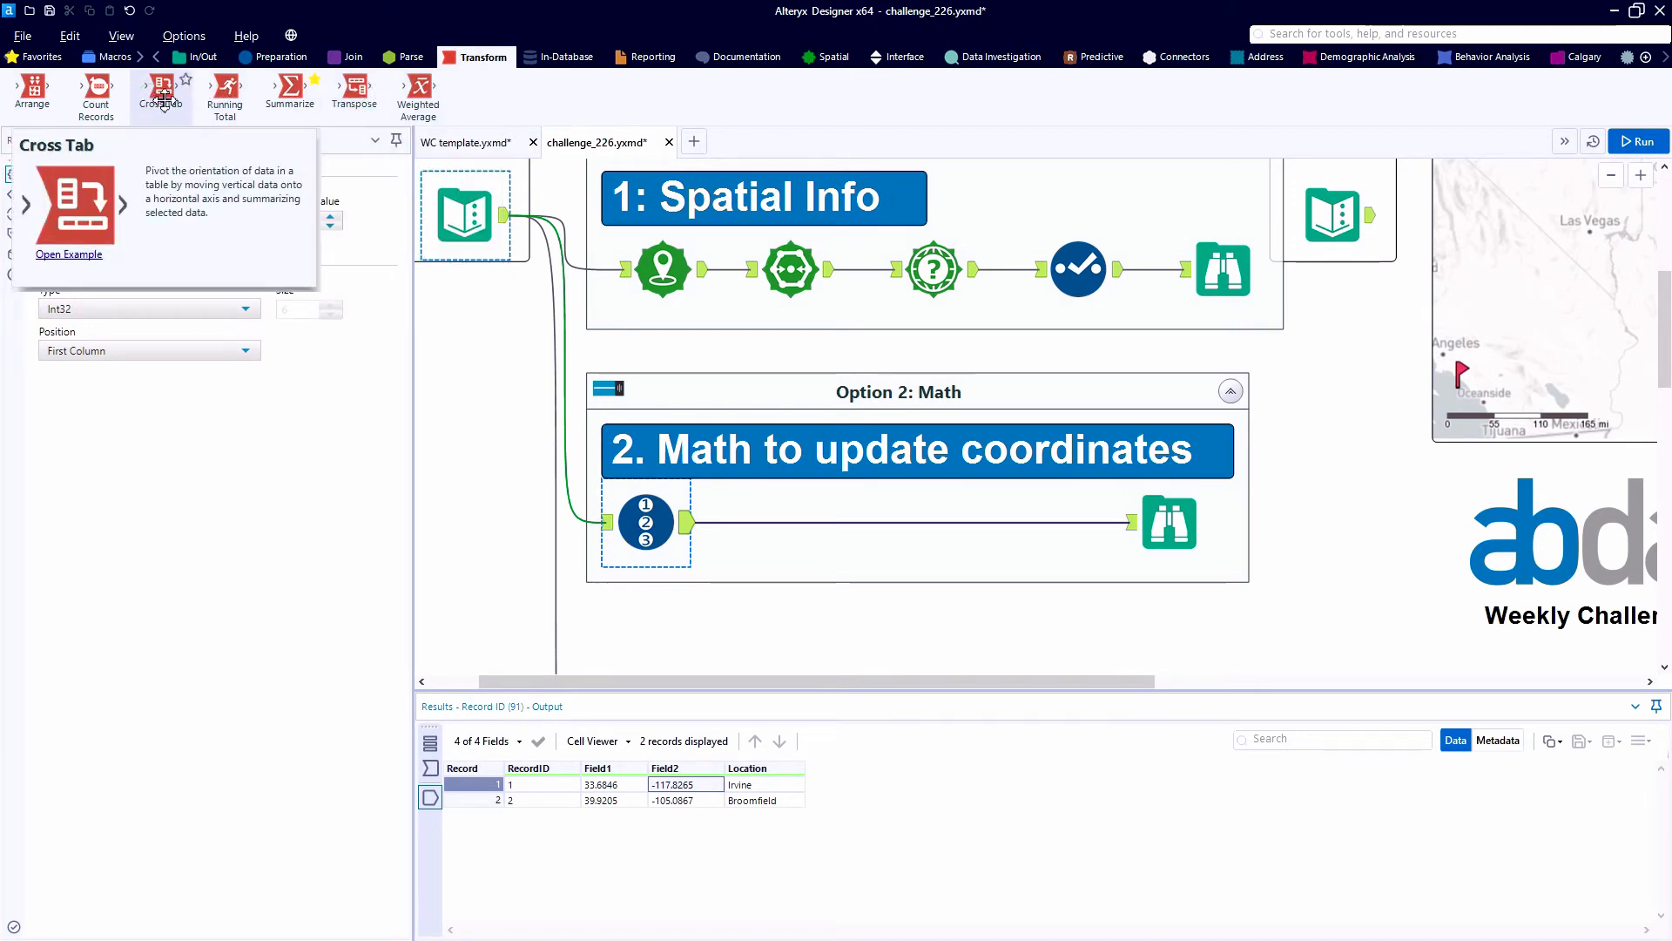
pyautogui.moveTo(355, 87); pyautogui.dragTo(770, 522)
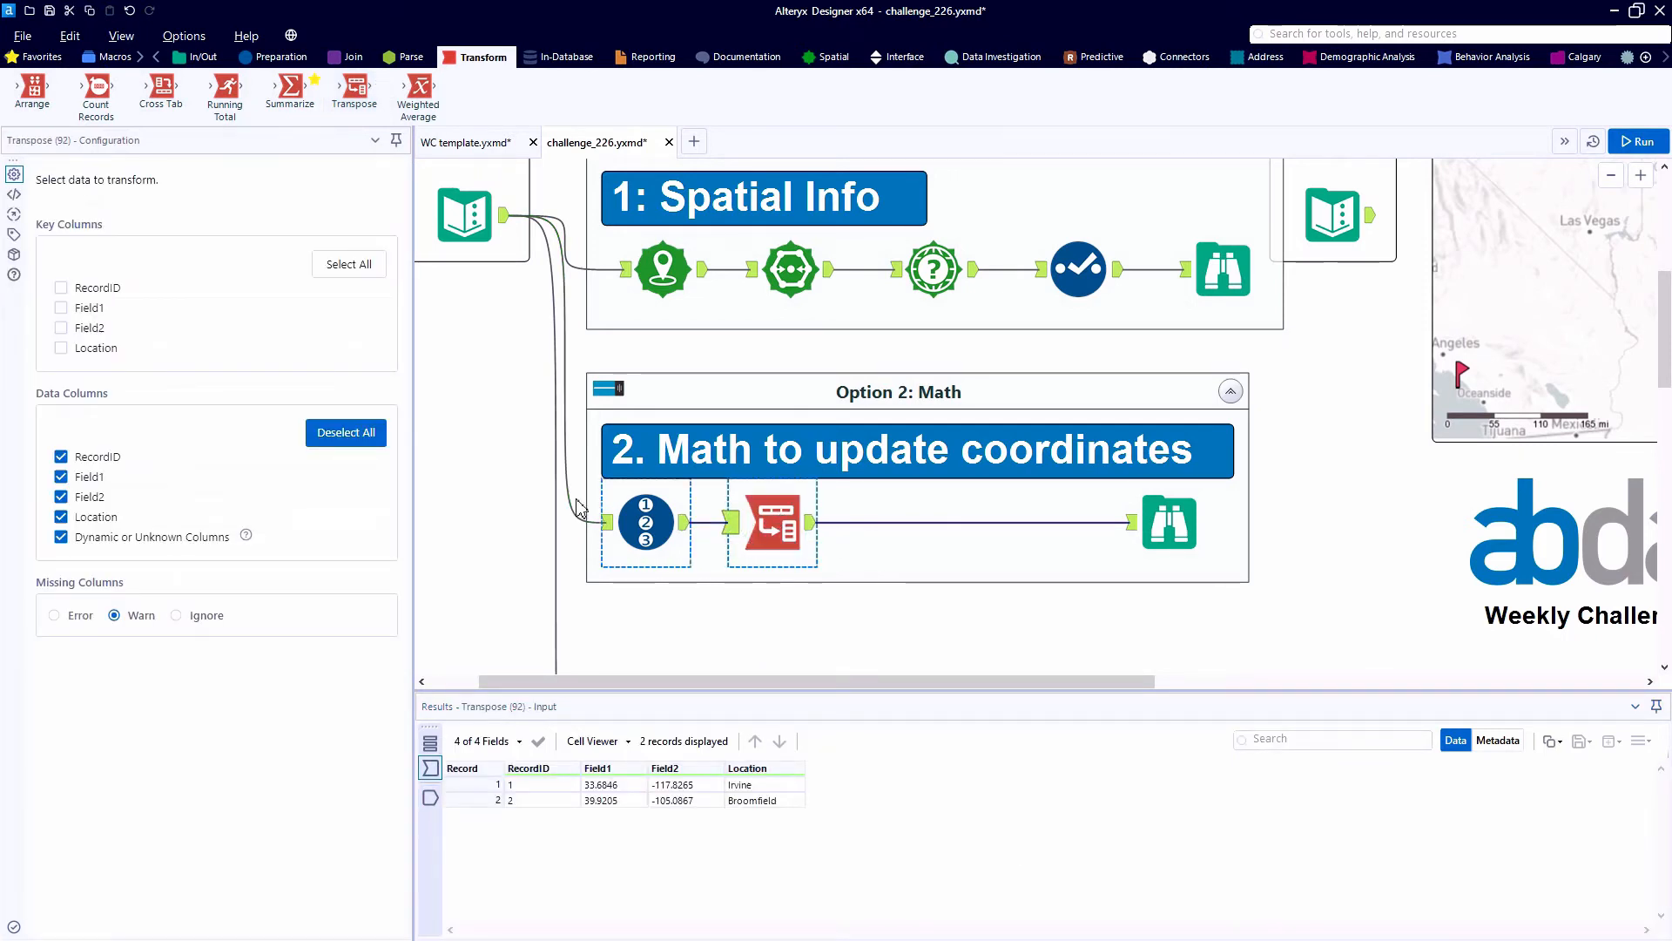
pyautogui.click(62, 288)
pyautogui.click(62, 349)
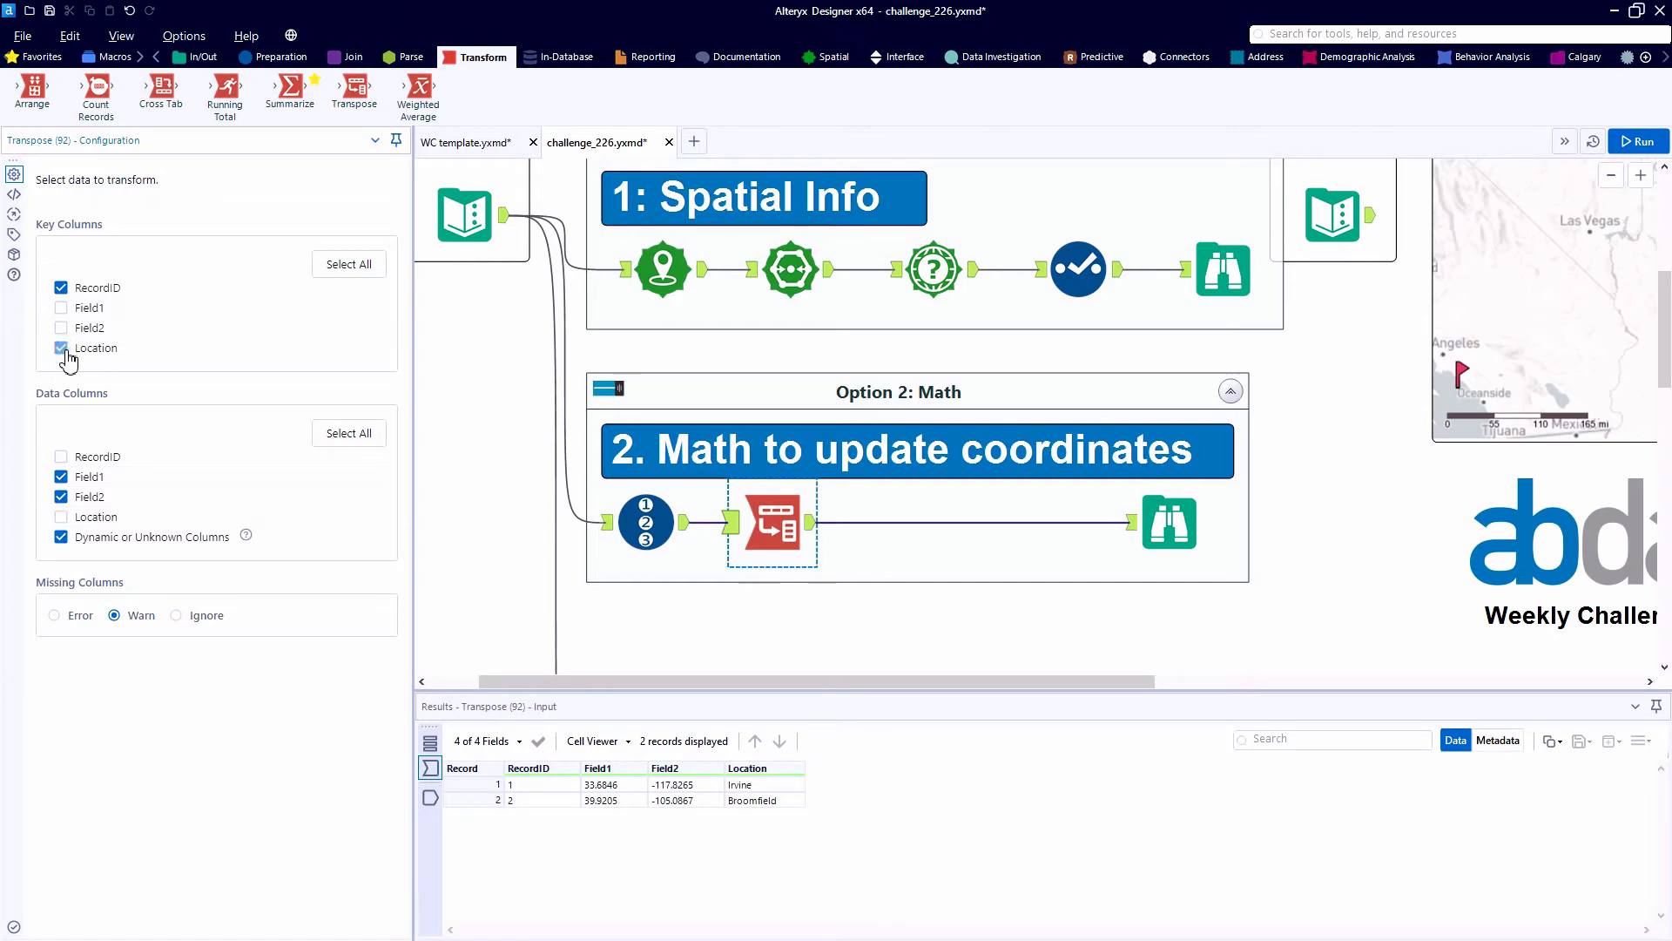
pyautogui.hotkey('ctrl', 'r')
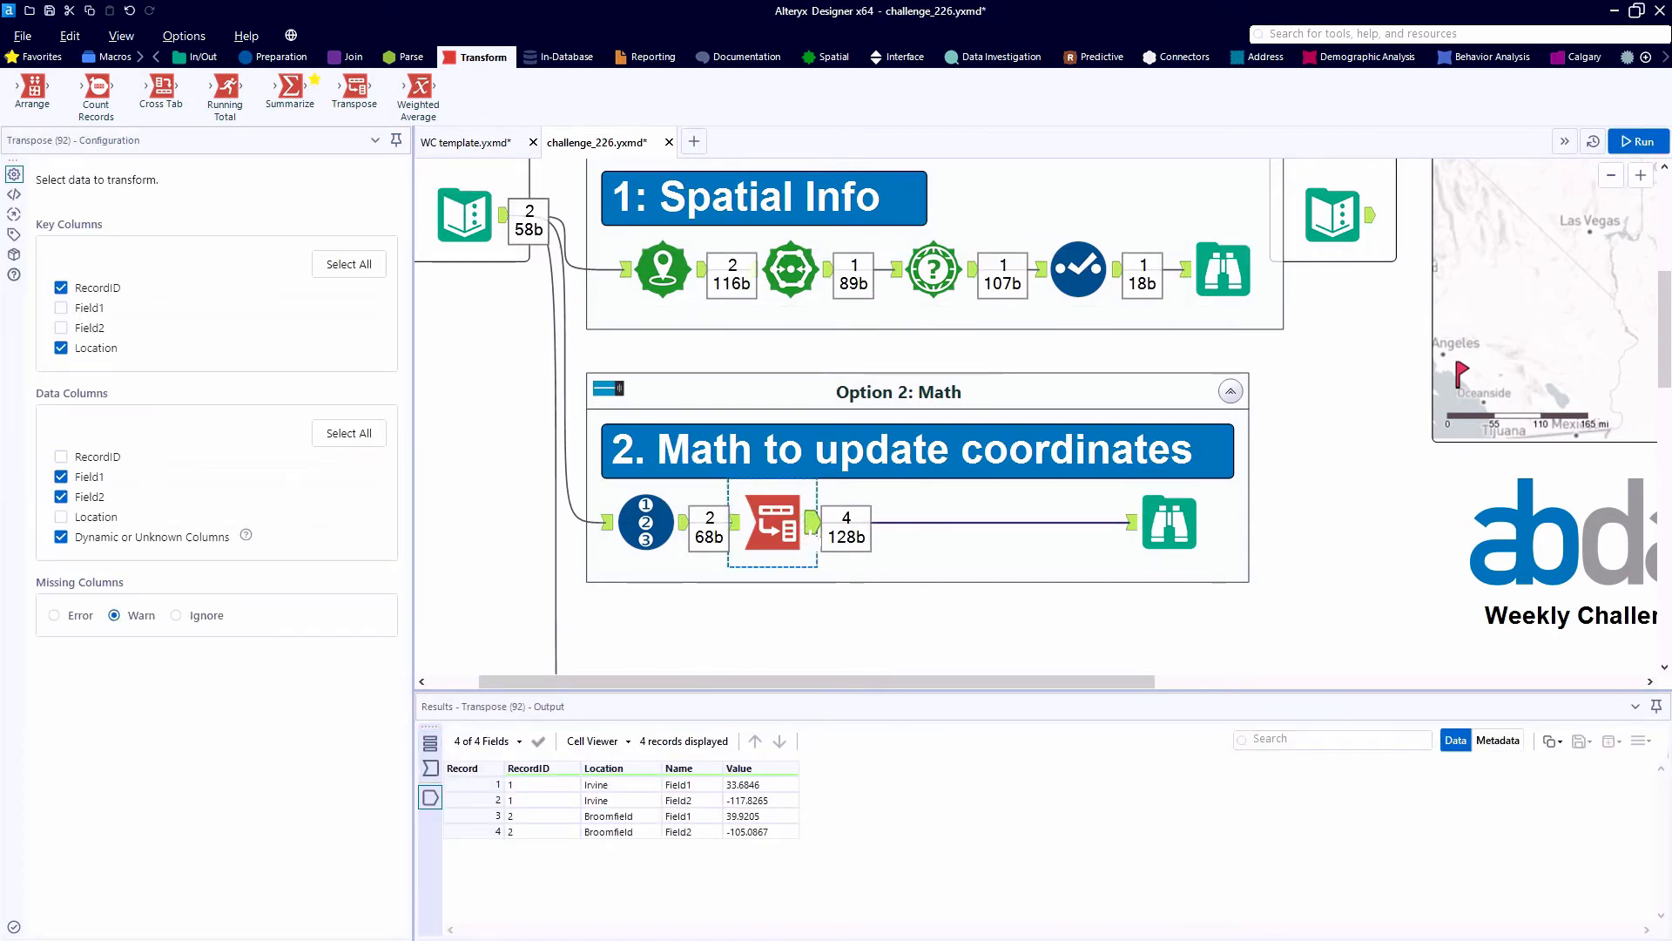
pyautogui.click(788, 785)
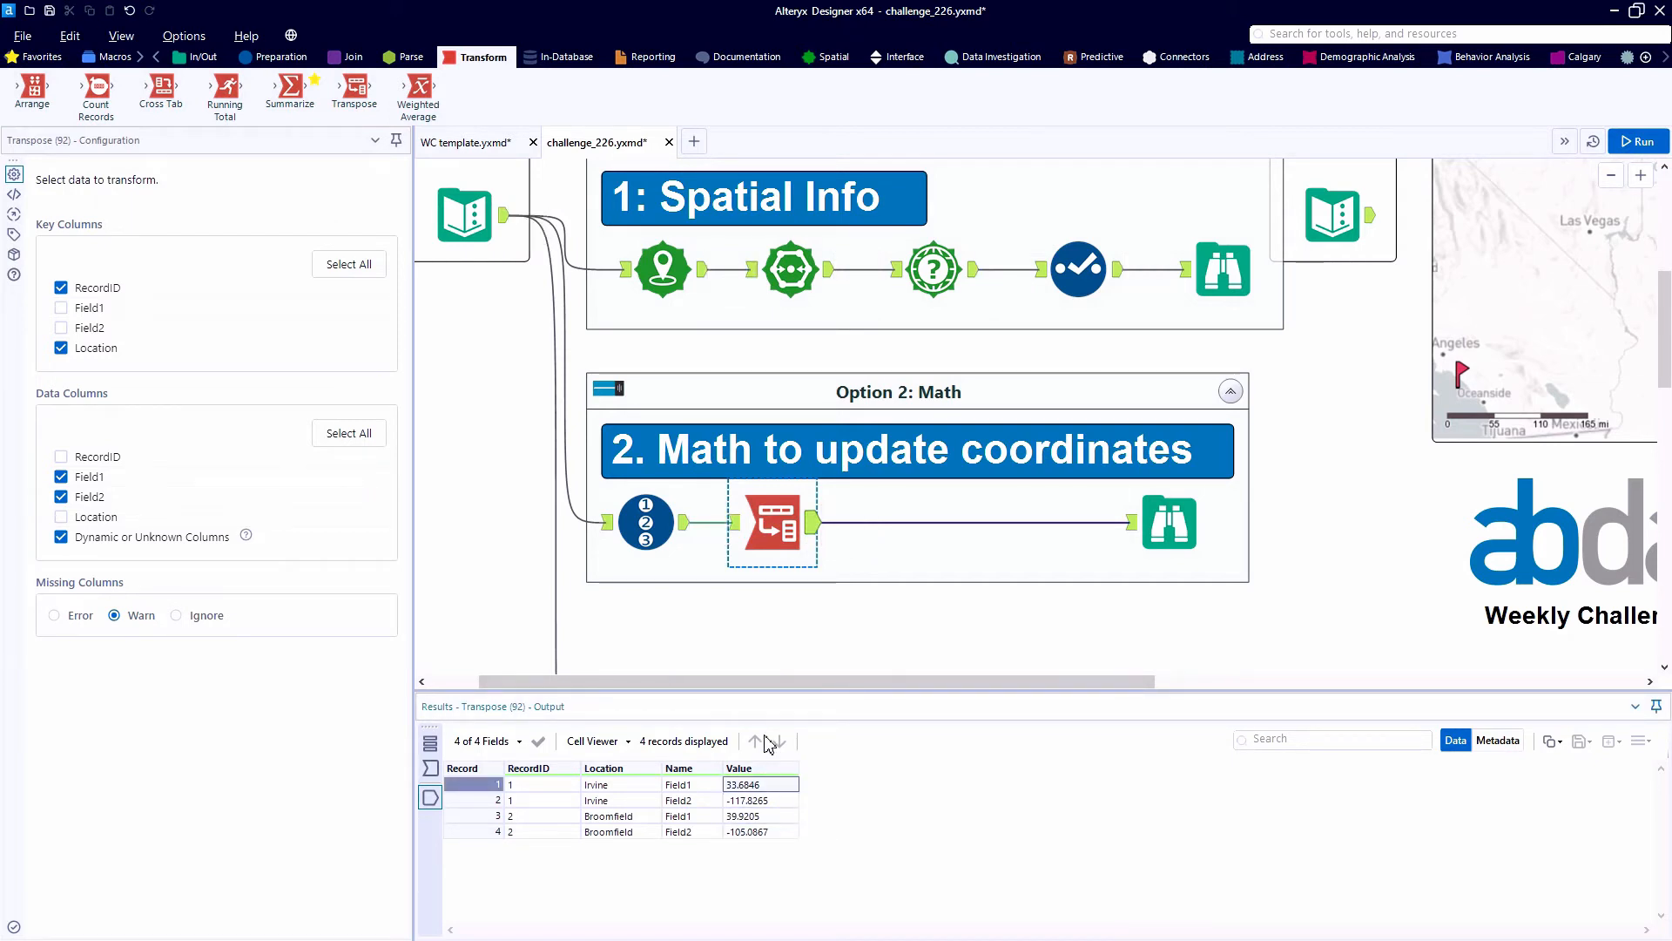
# - Insert a Cross Tab tool after Transpose, grouping by Name, with Value as the new column values and Sum as the aggregation method
pyautogui.moveTo(161, 91); pyautogui.dragTo(919, 523)
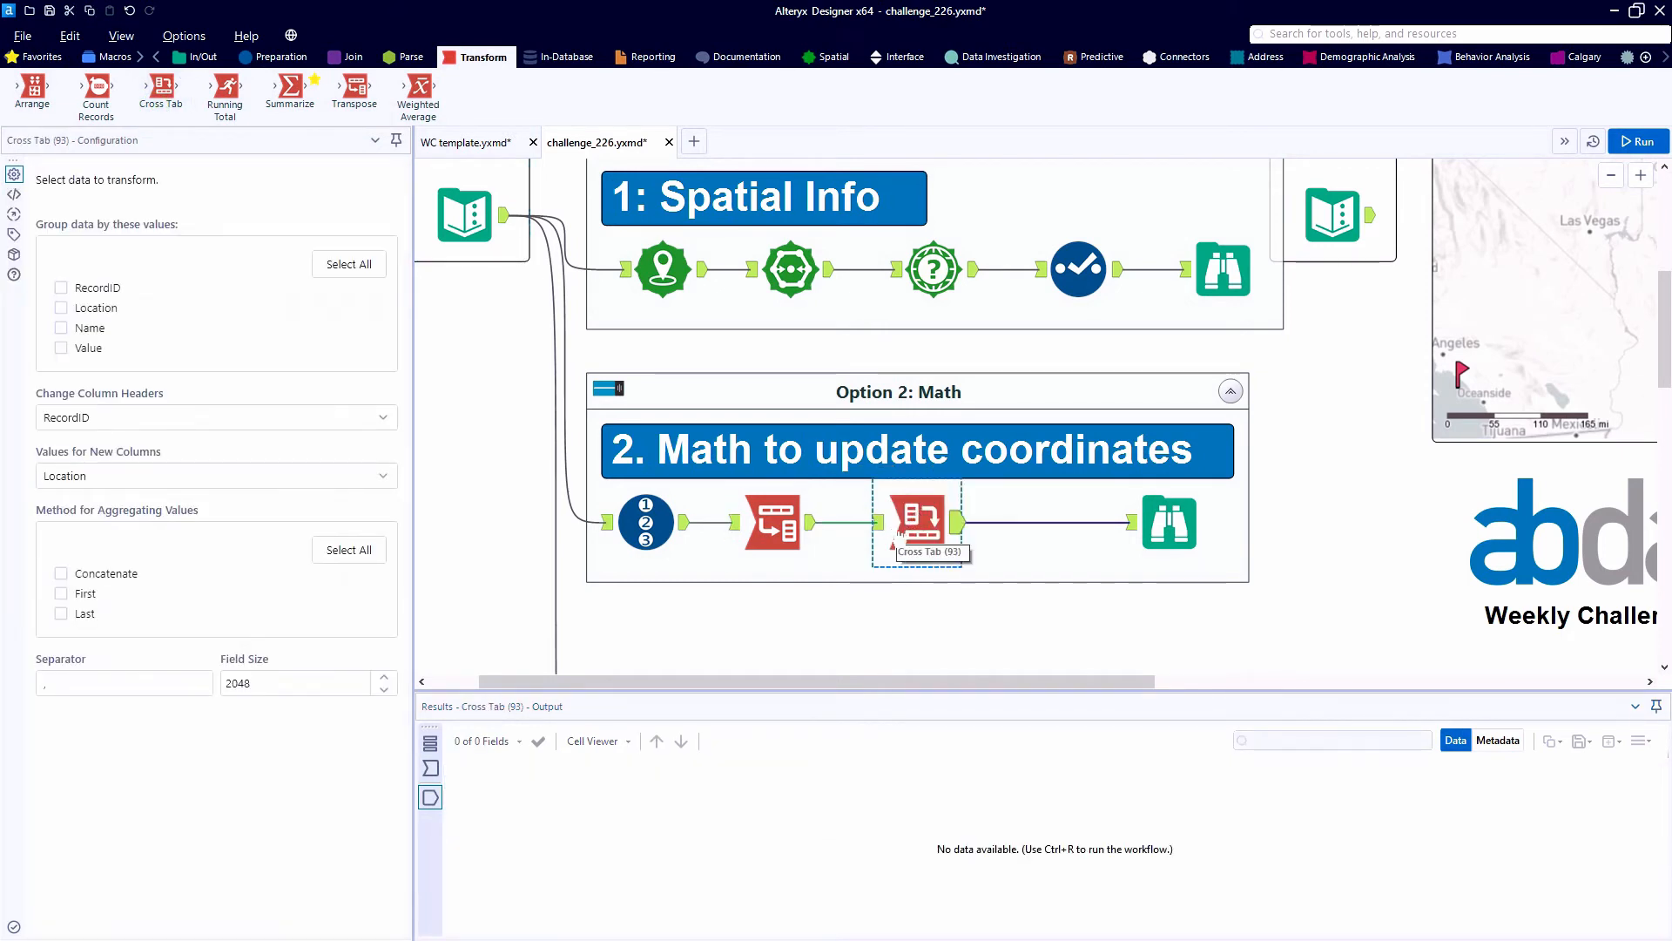
pyautogui.click(61, 328)
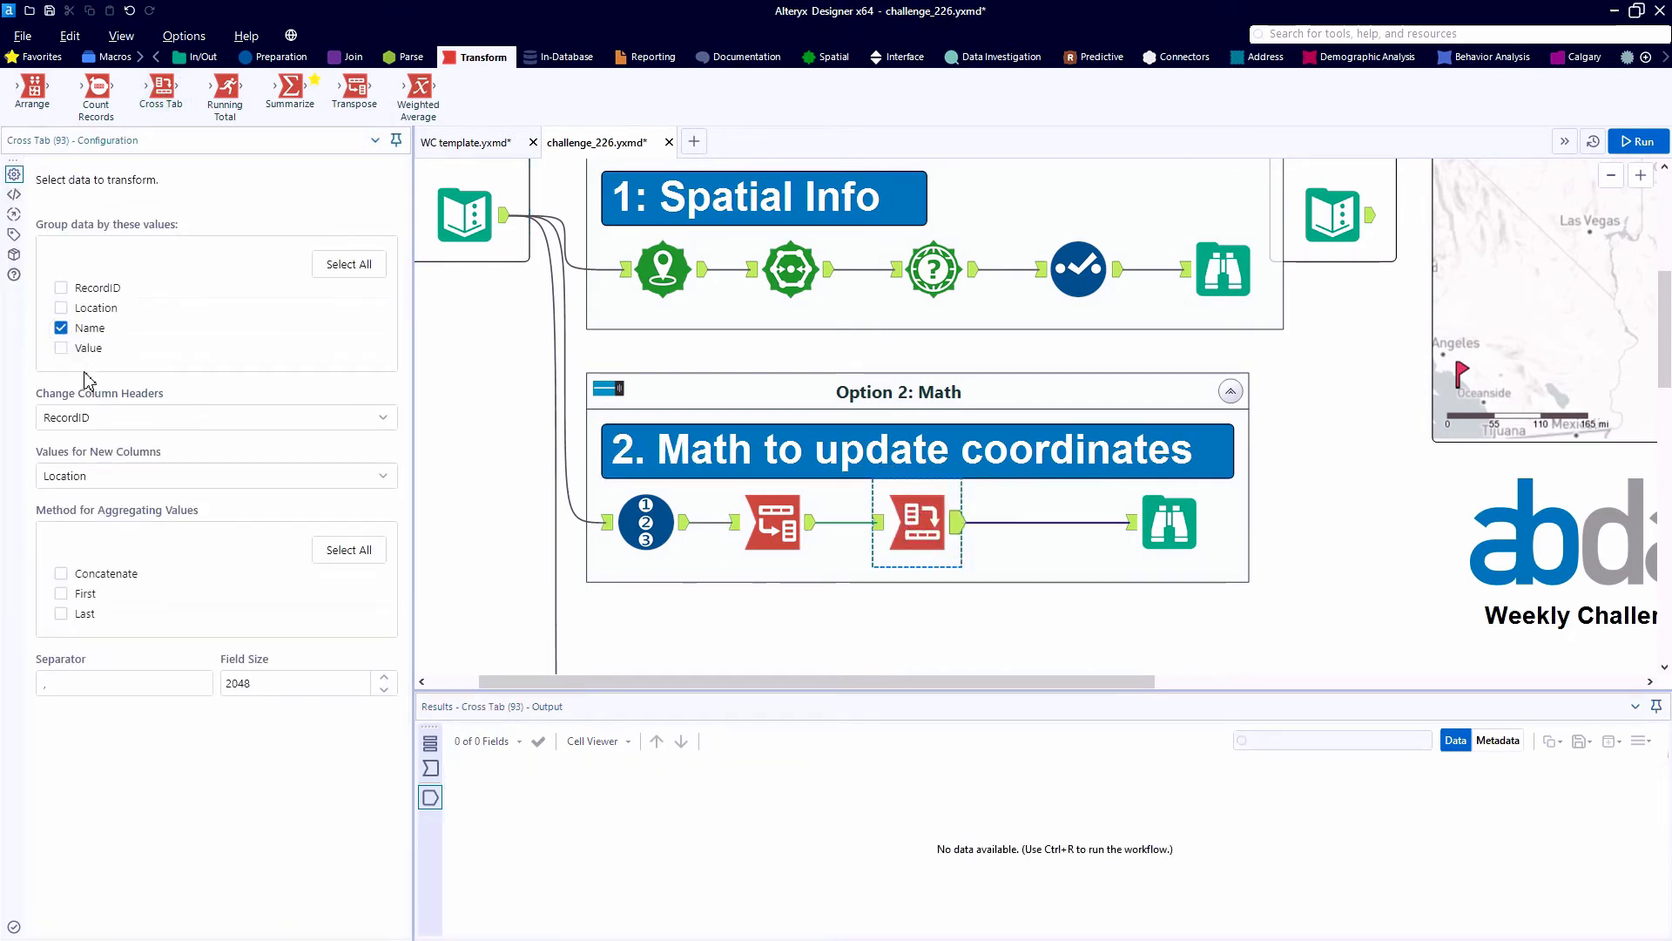
pyautogui.click(304, 477)
pyautogui.click(228, 592)
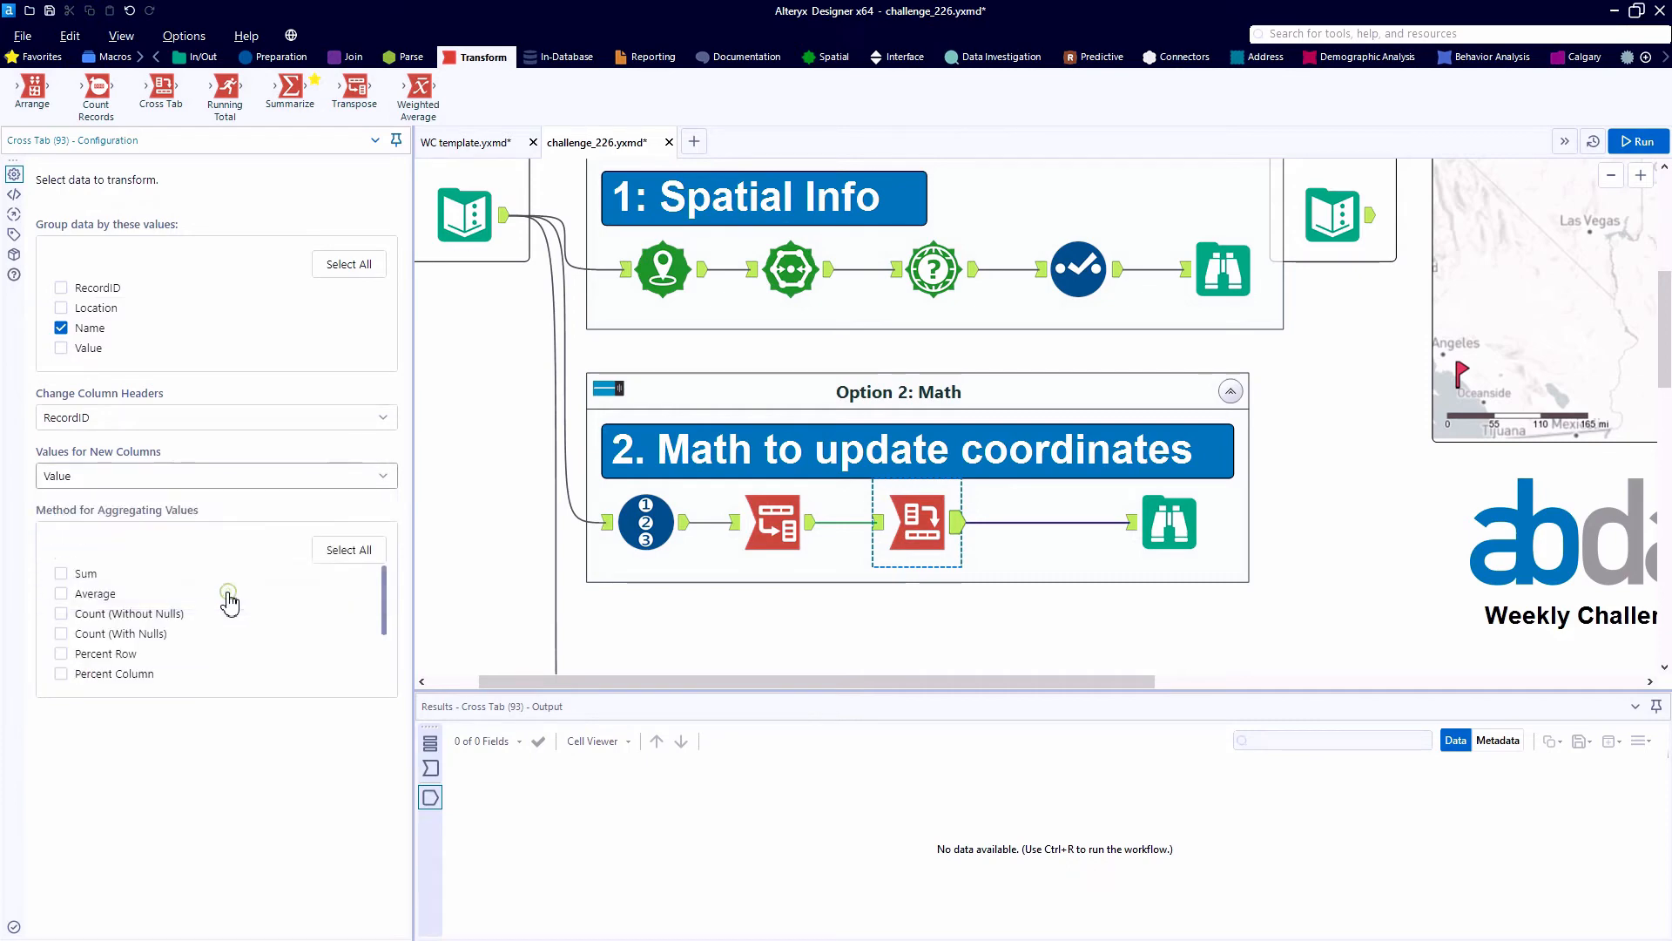
pyautogui.click(63, 575)
# - Run the workflow and examine the Field1 and Field2 coordinates in columns 1 and 2 of the Cross Tab output
pyautogui.hotkey('ctrl', 'r')
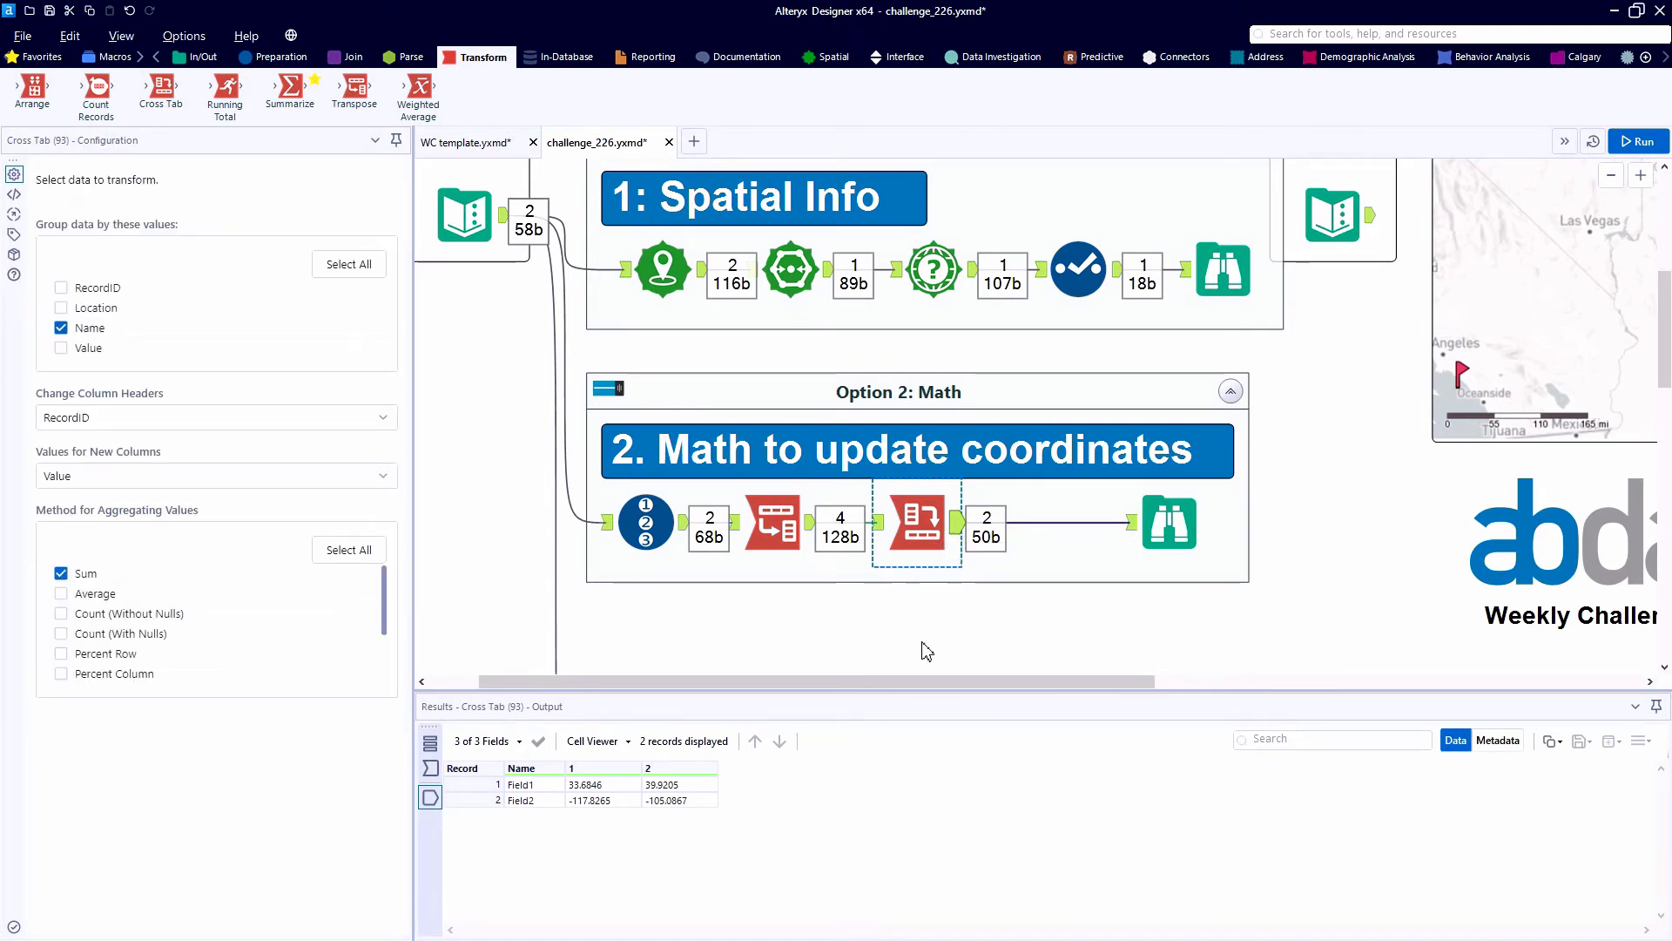
pyautogui.click(653, 785)
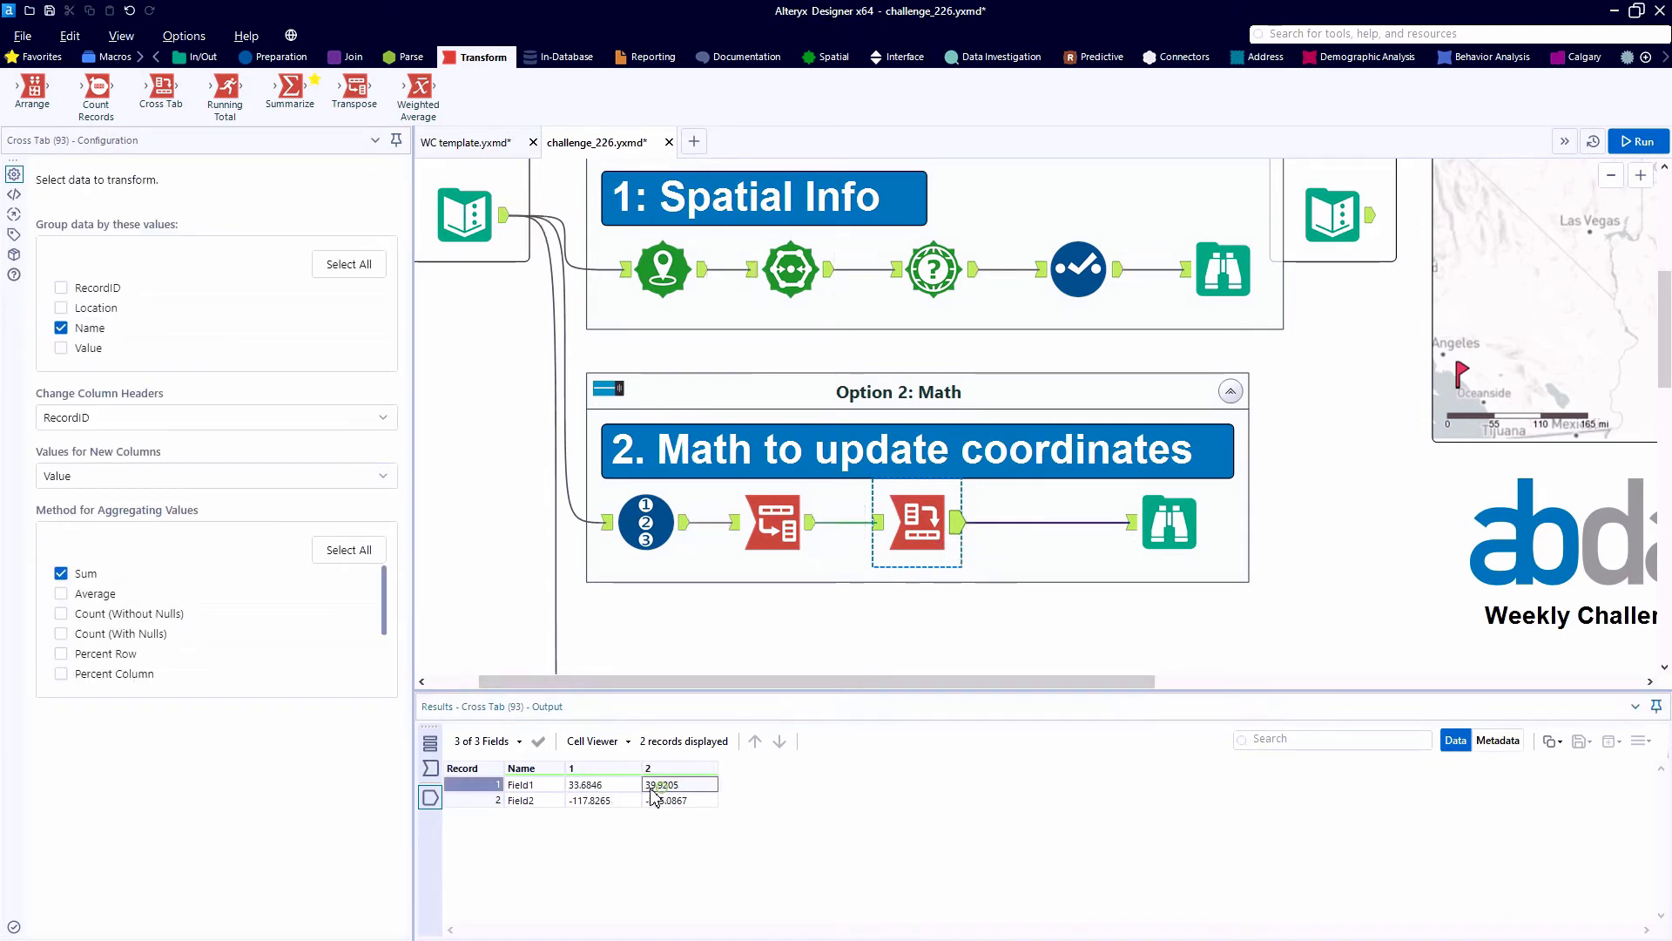
pyautogui.click(626, 799)
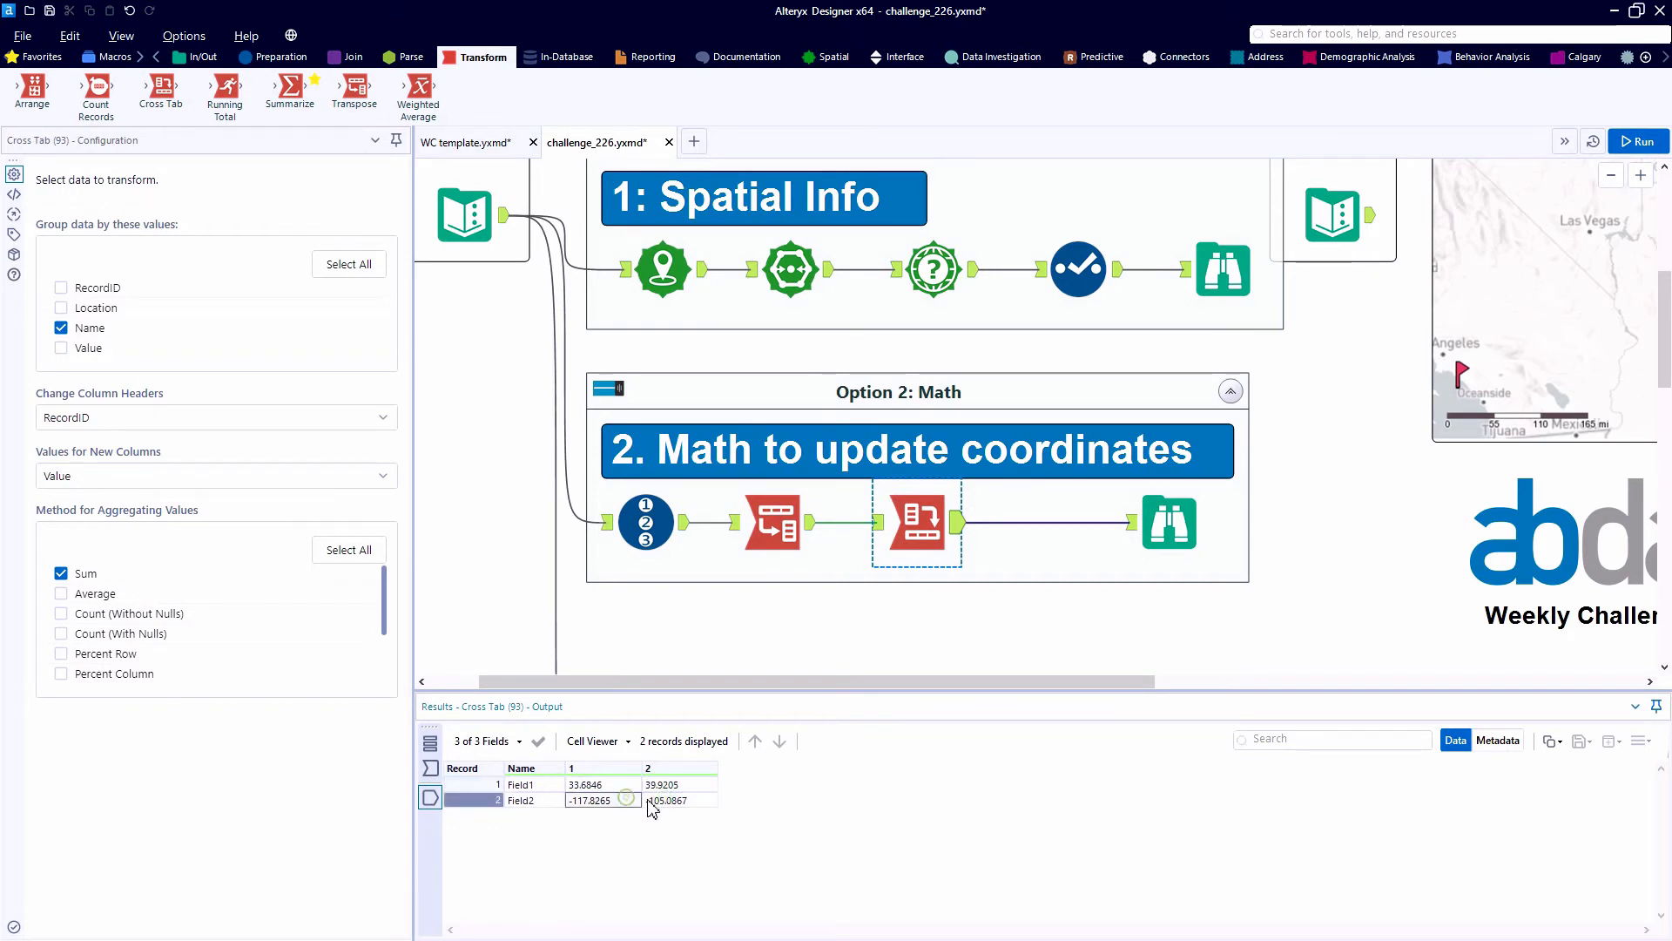
pyautogui.click(649, 801)
# - Insert a Formula tool between Cross Tab and Browse and add a new output column named Delta
pyautogui.click(290, 61)
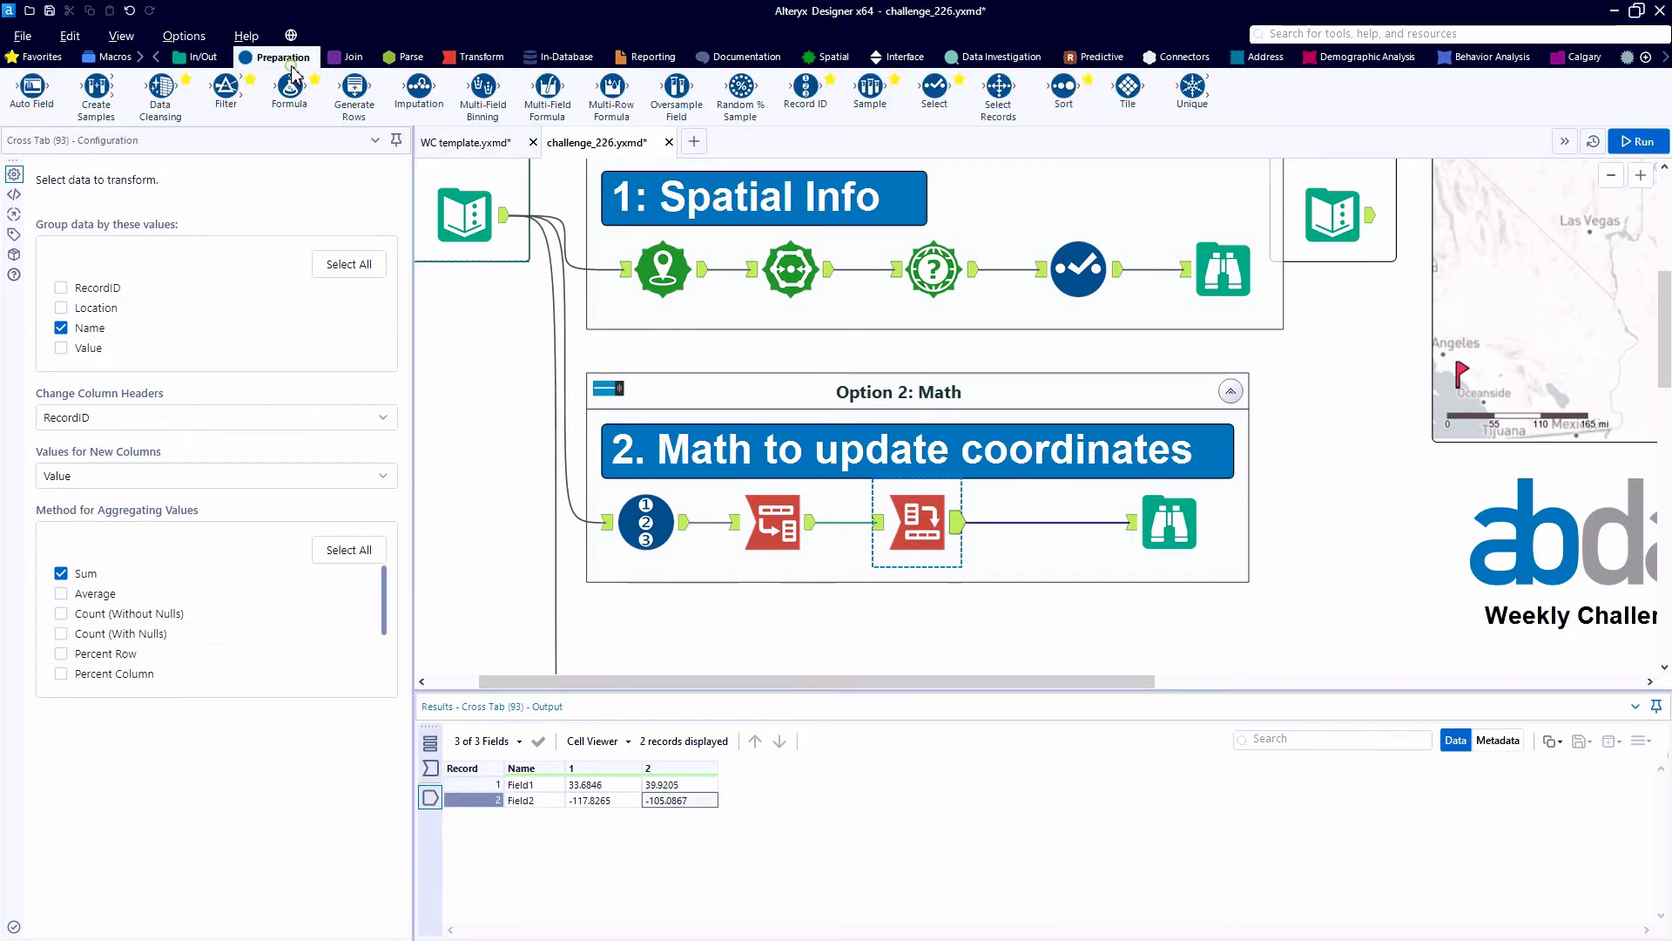
pyautogui.moveTo(291, 84); pyautogui.dragTo(1059, 521)
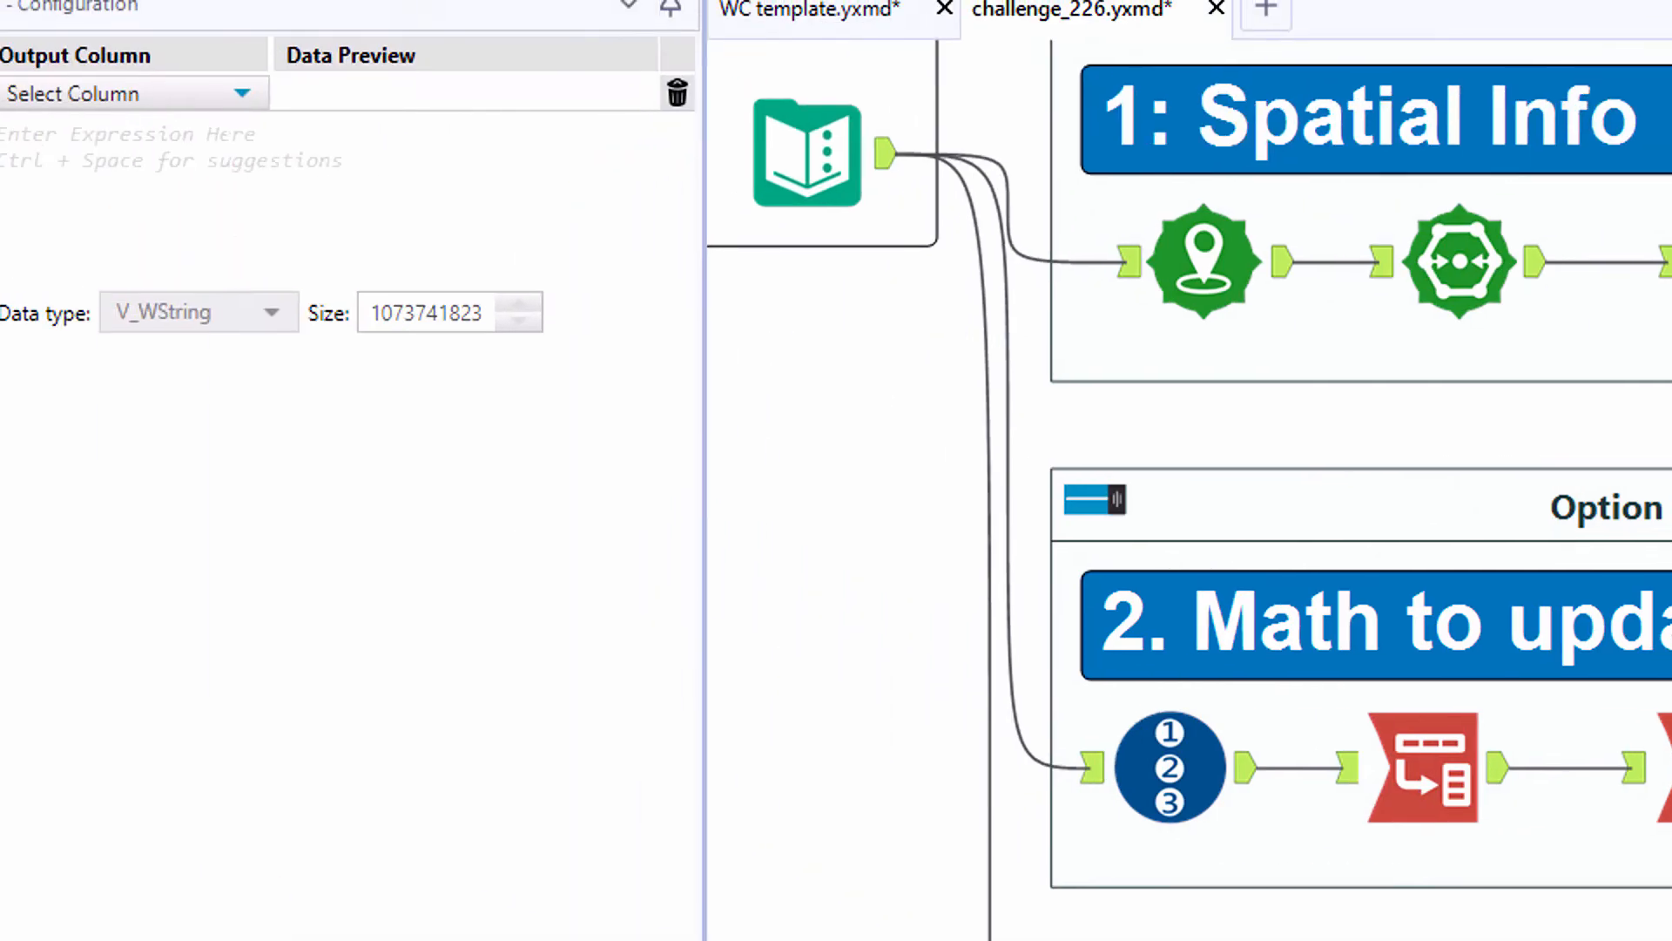
pyautogui.click(106, 100)
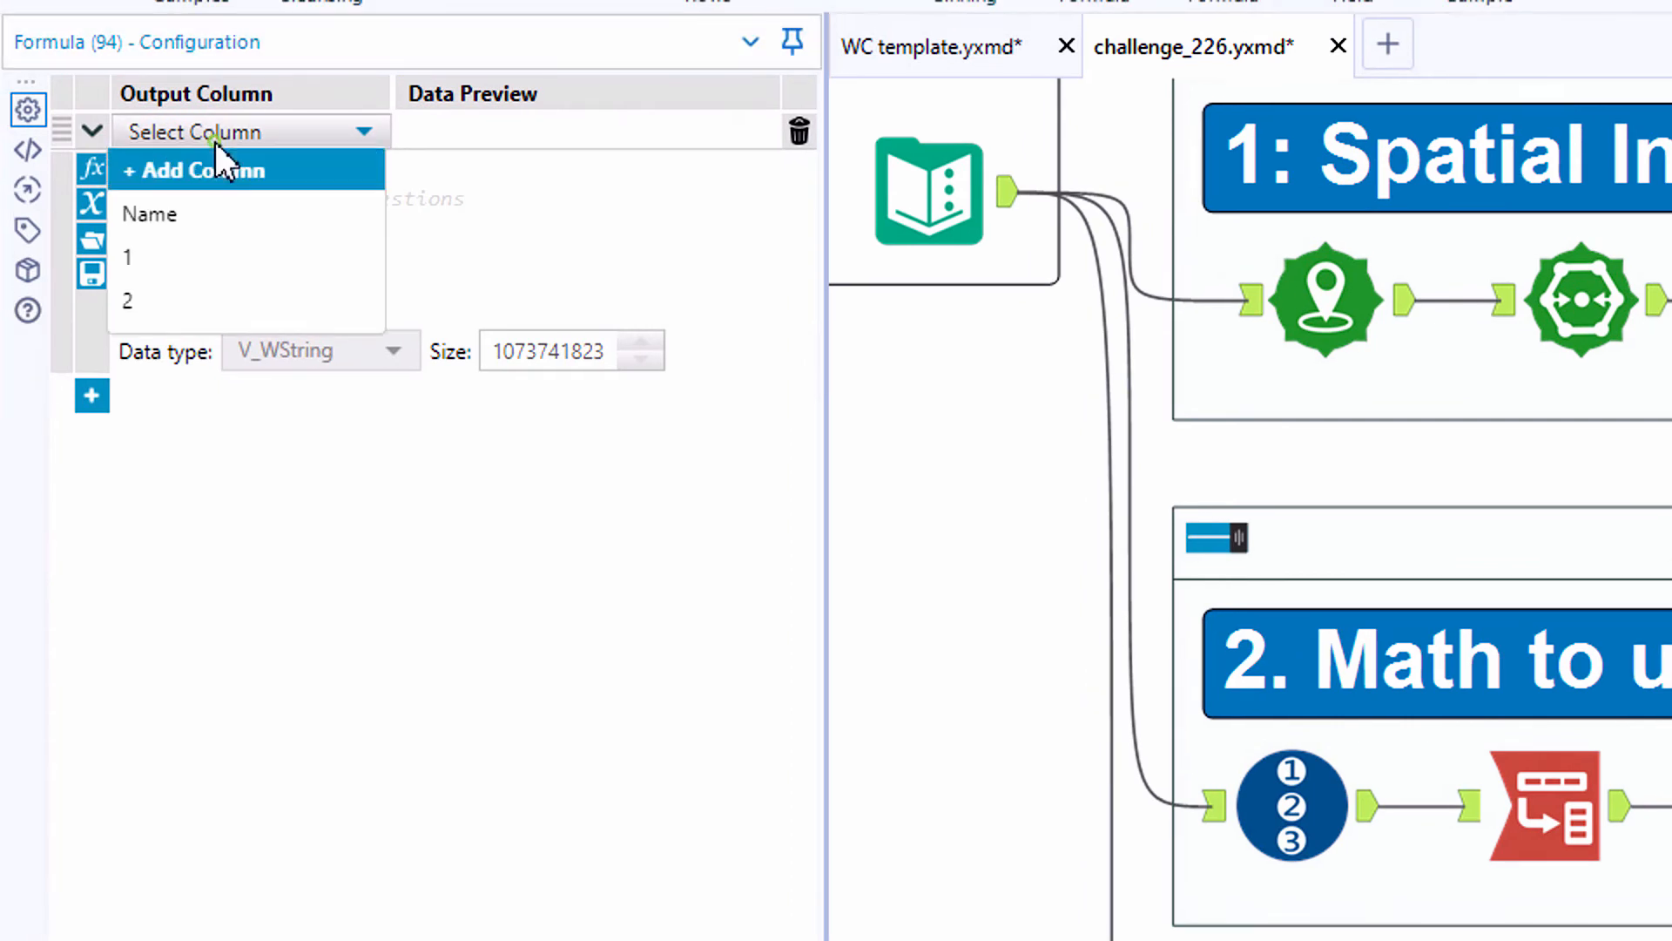
pyautogui.click(248, 174)
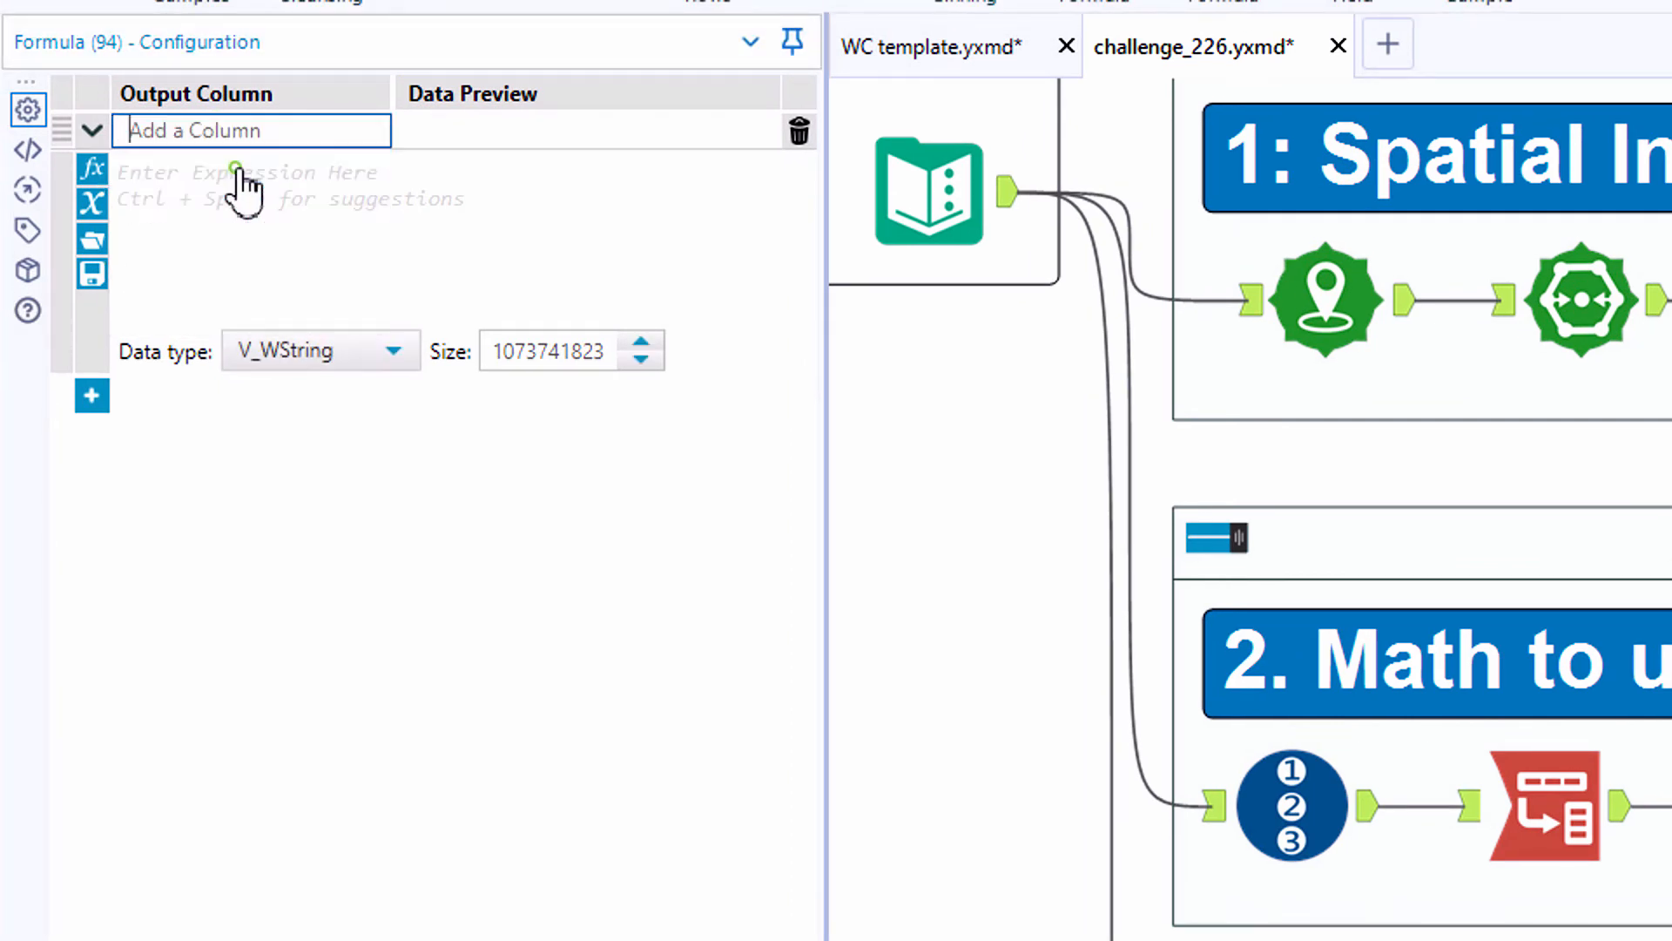
pyautogui.write('Delta')
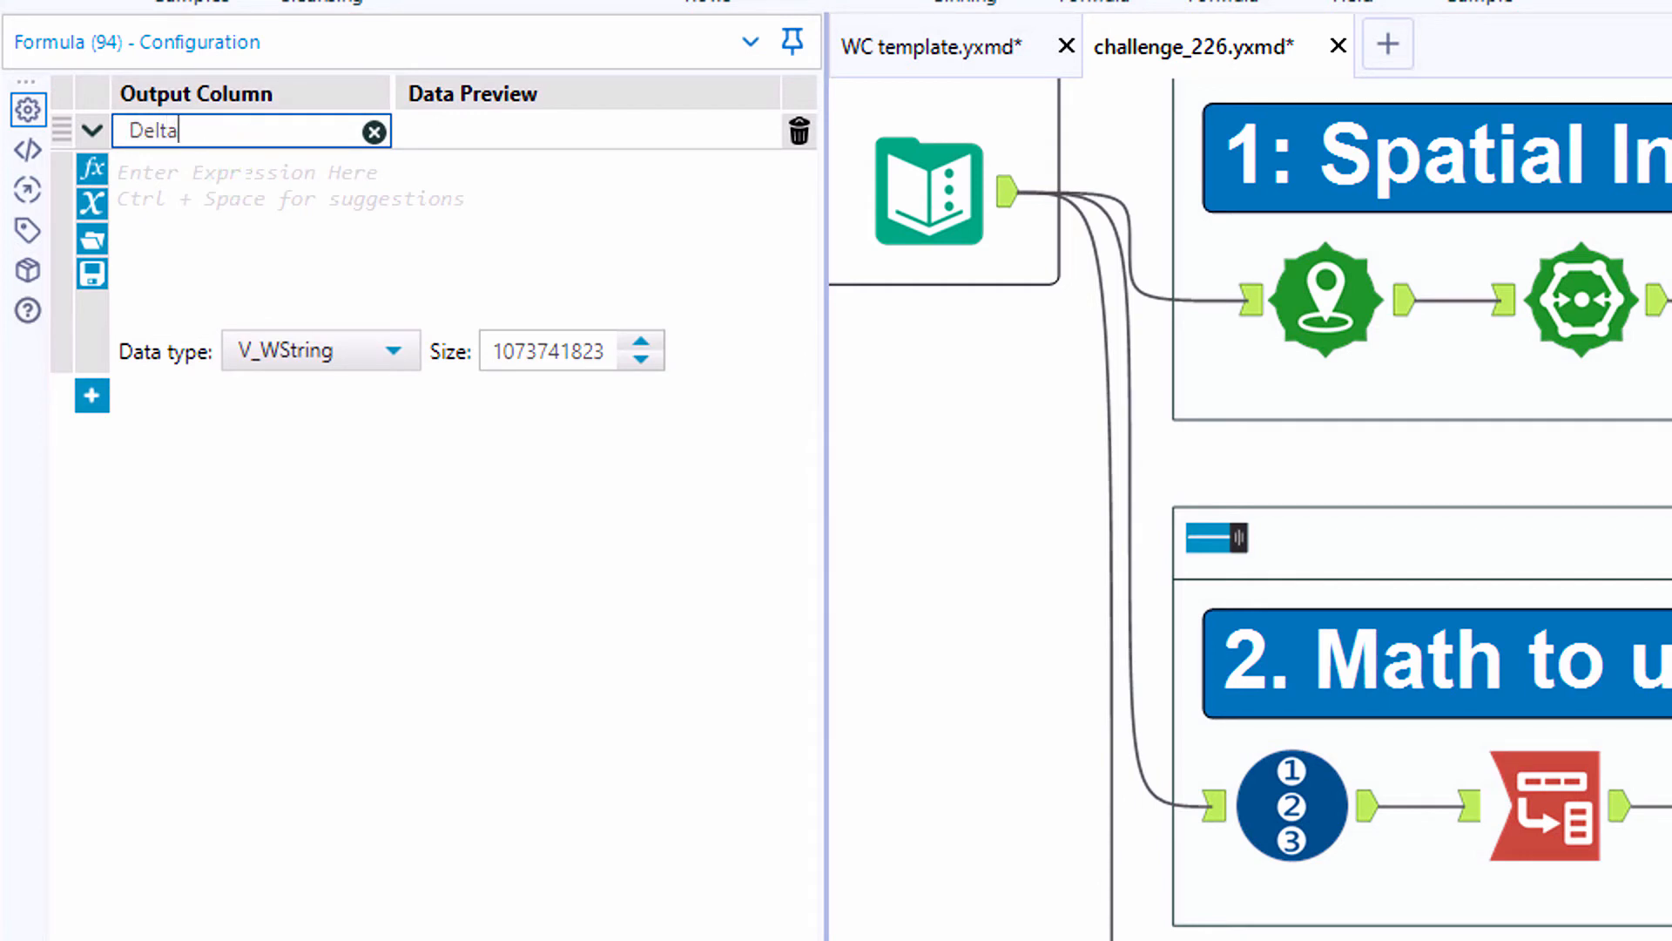
# - Set the Delta expression to [2]-[1] and its data type to Double
pyautogui.click(92, 203)
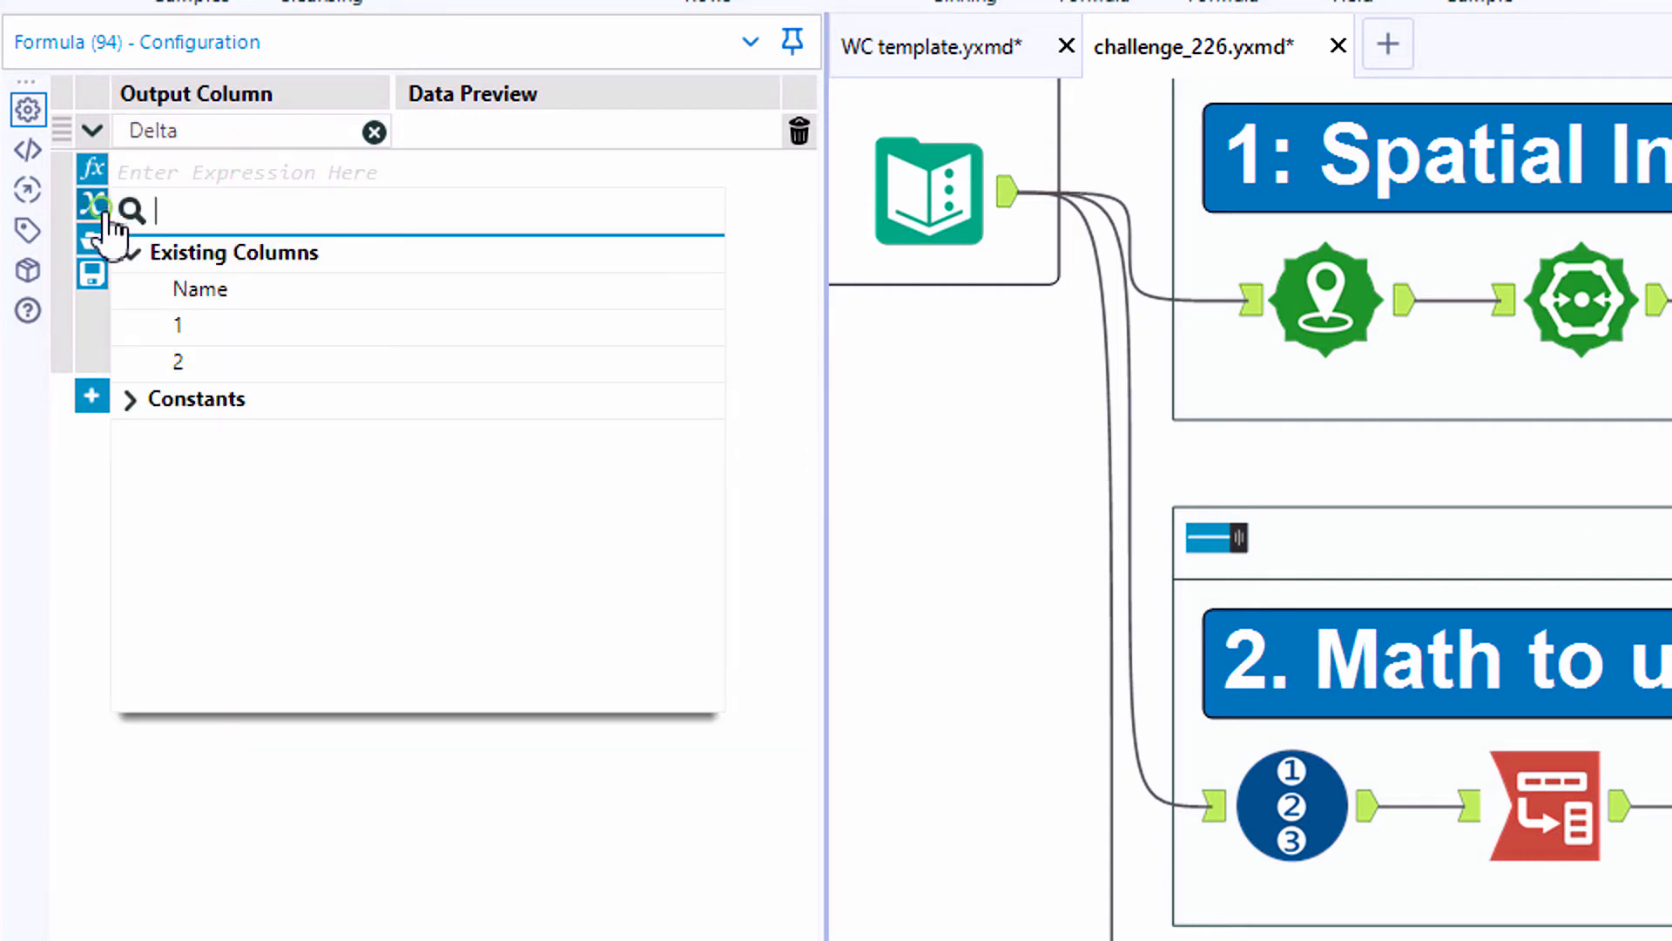
pyautogui.click(153, 359)
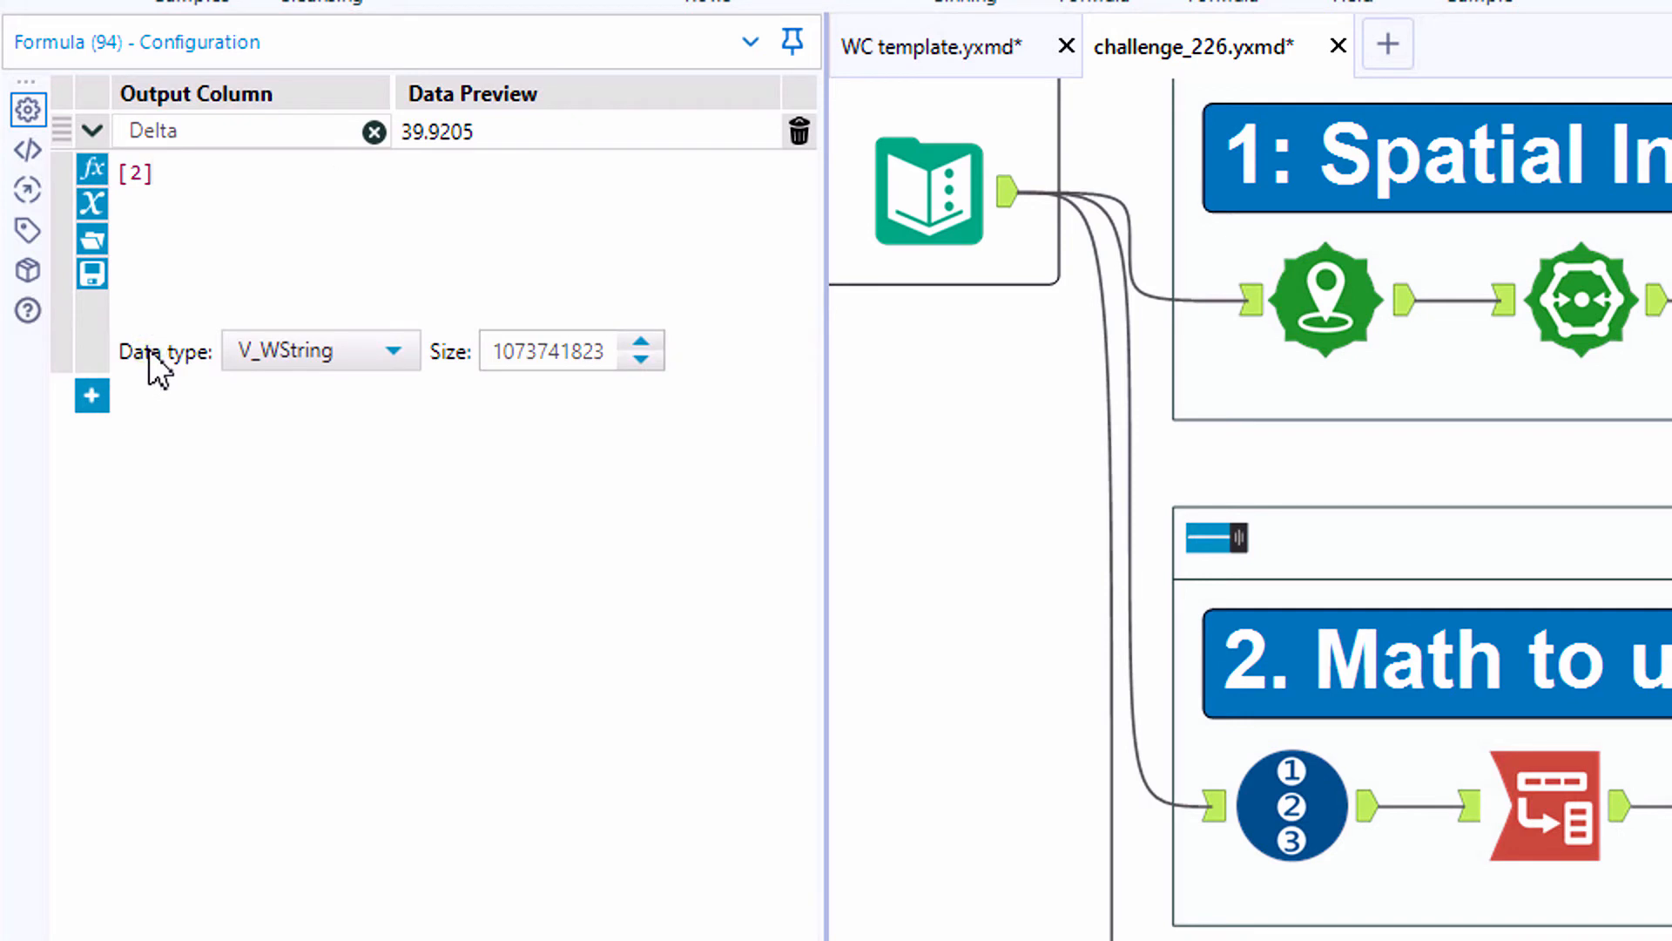
pyautogui.write('-[')
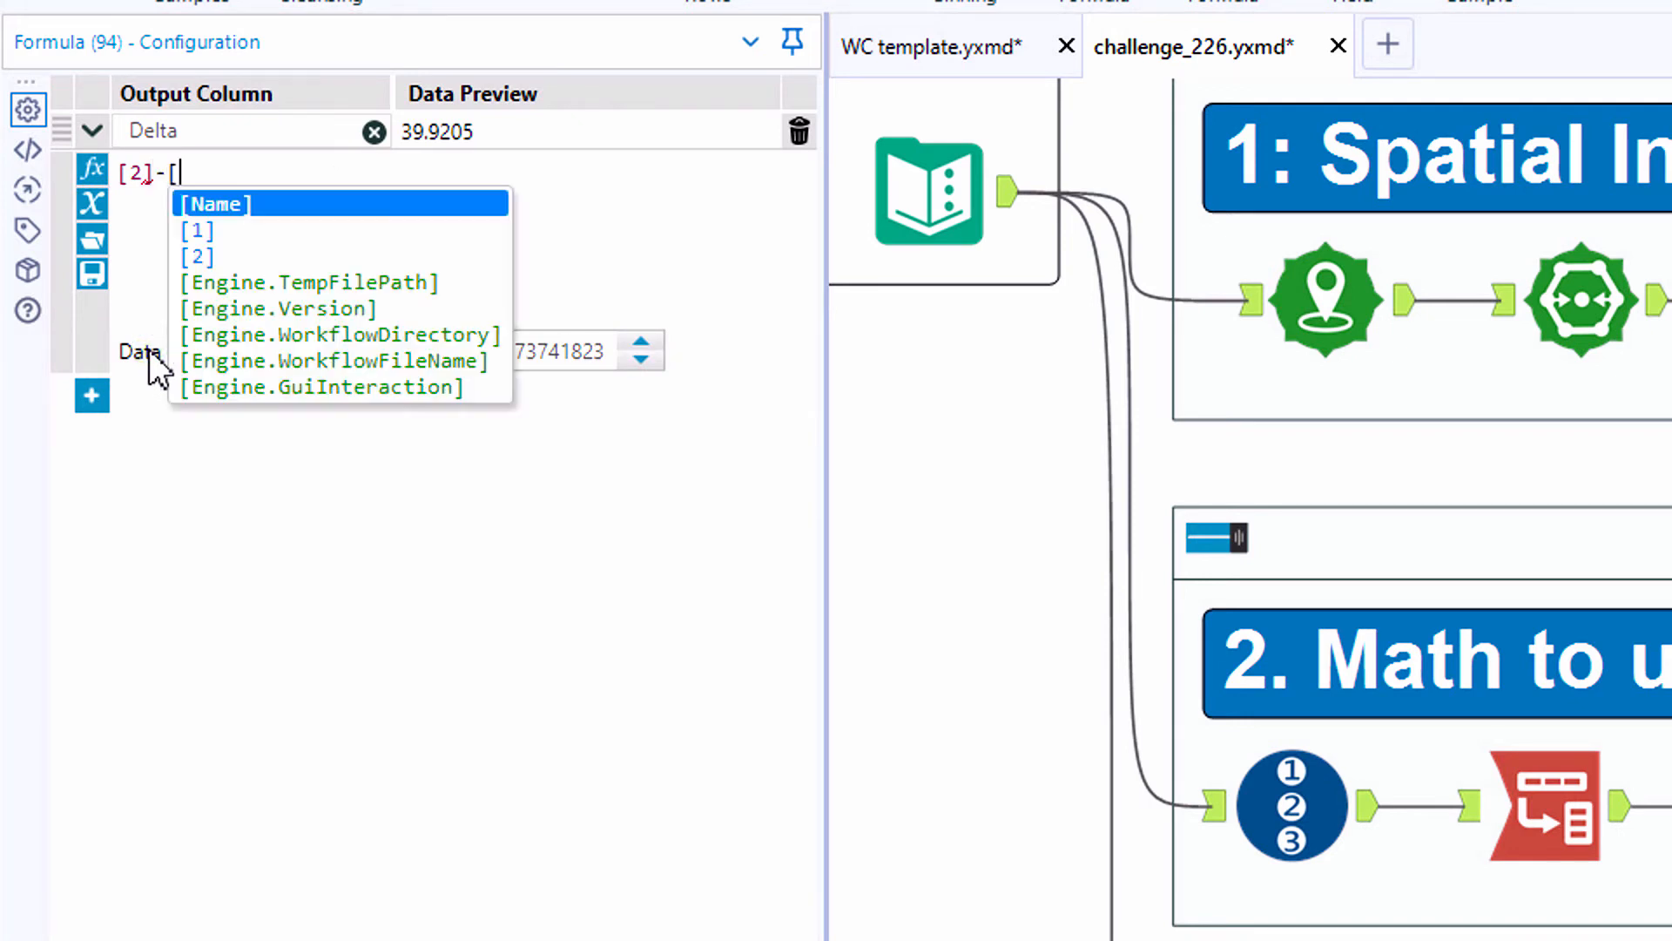
pyautogui.click(209, 231)
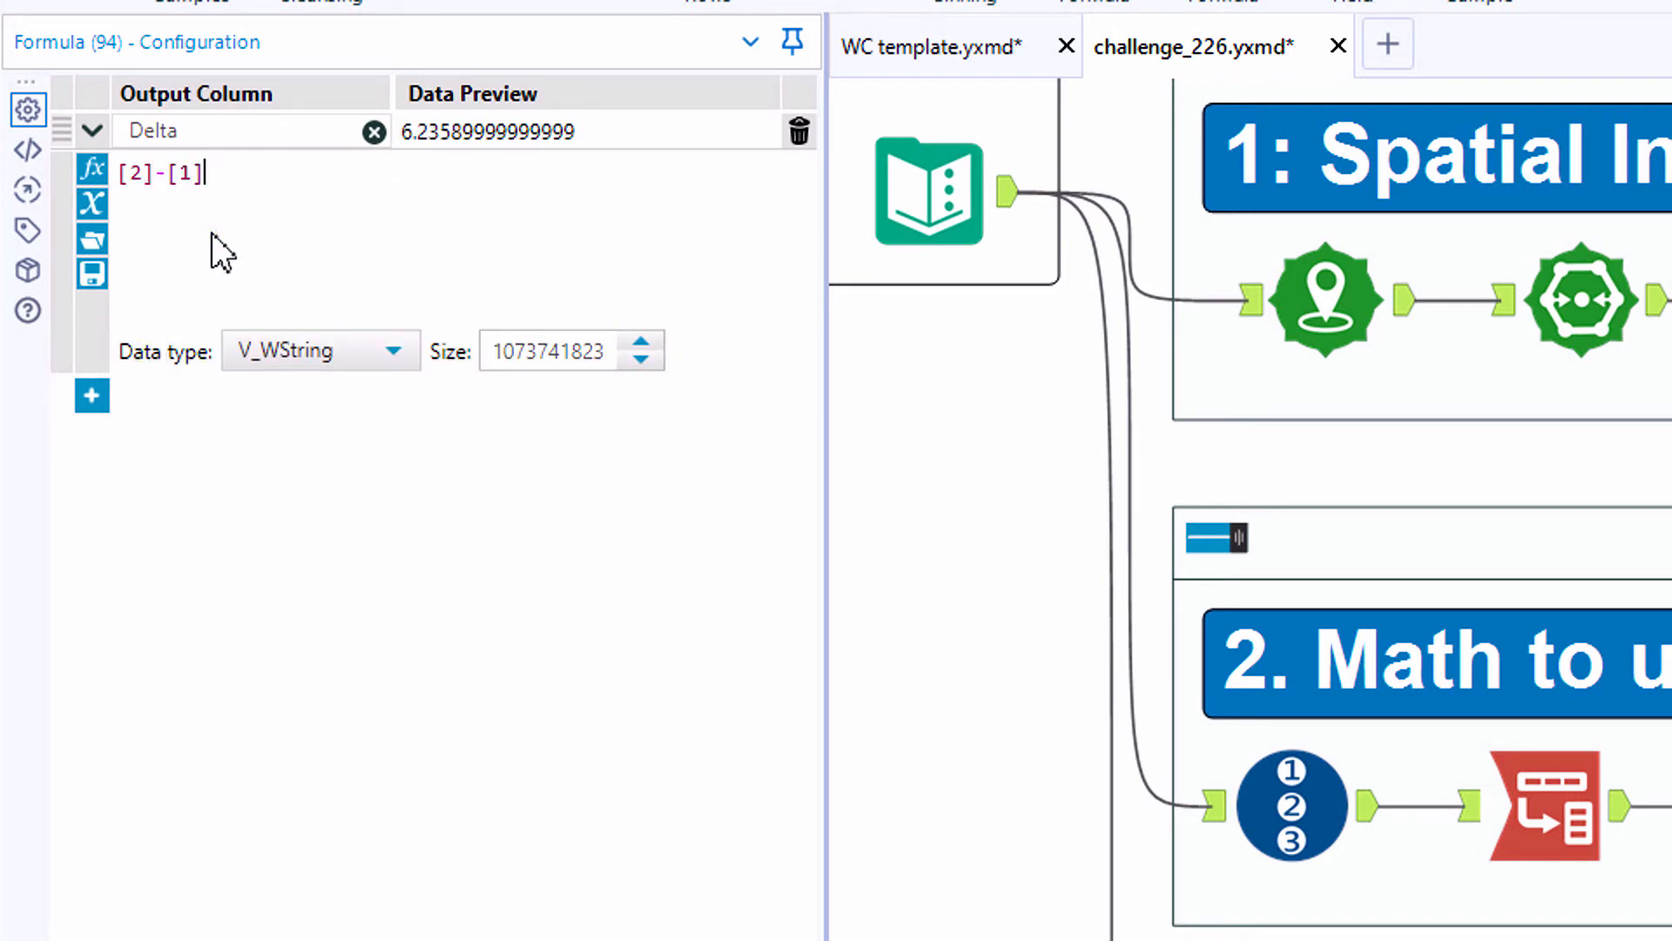
pyautogui.click(255, 337)
pyautogui.scroll(-3, 276, 493)
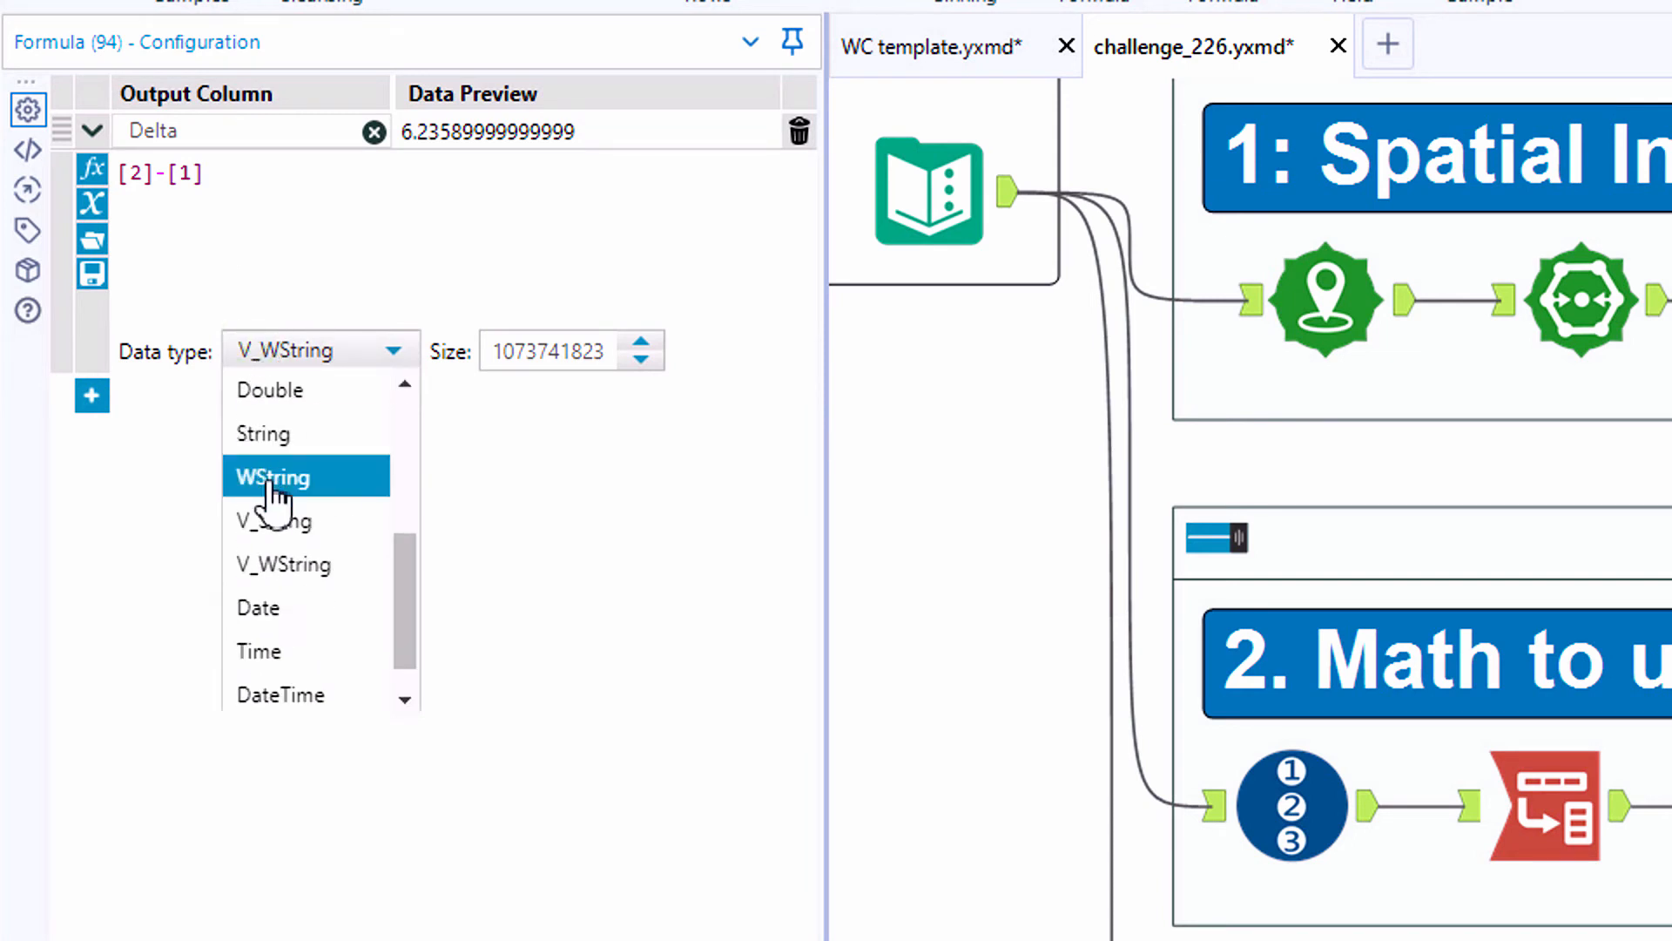
pyautogui.click(266, 406)
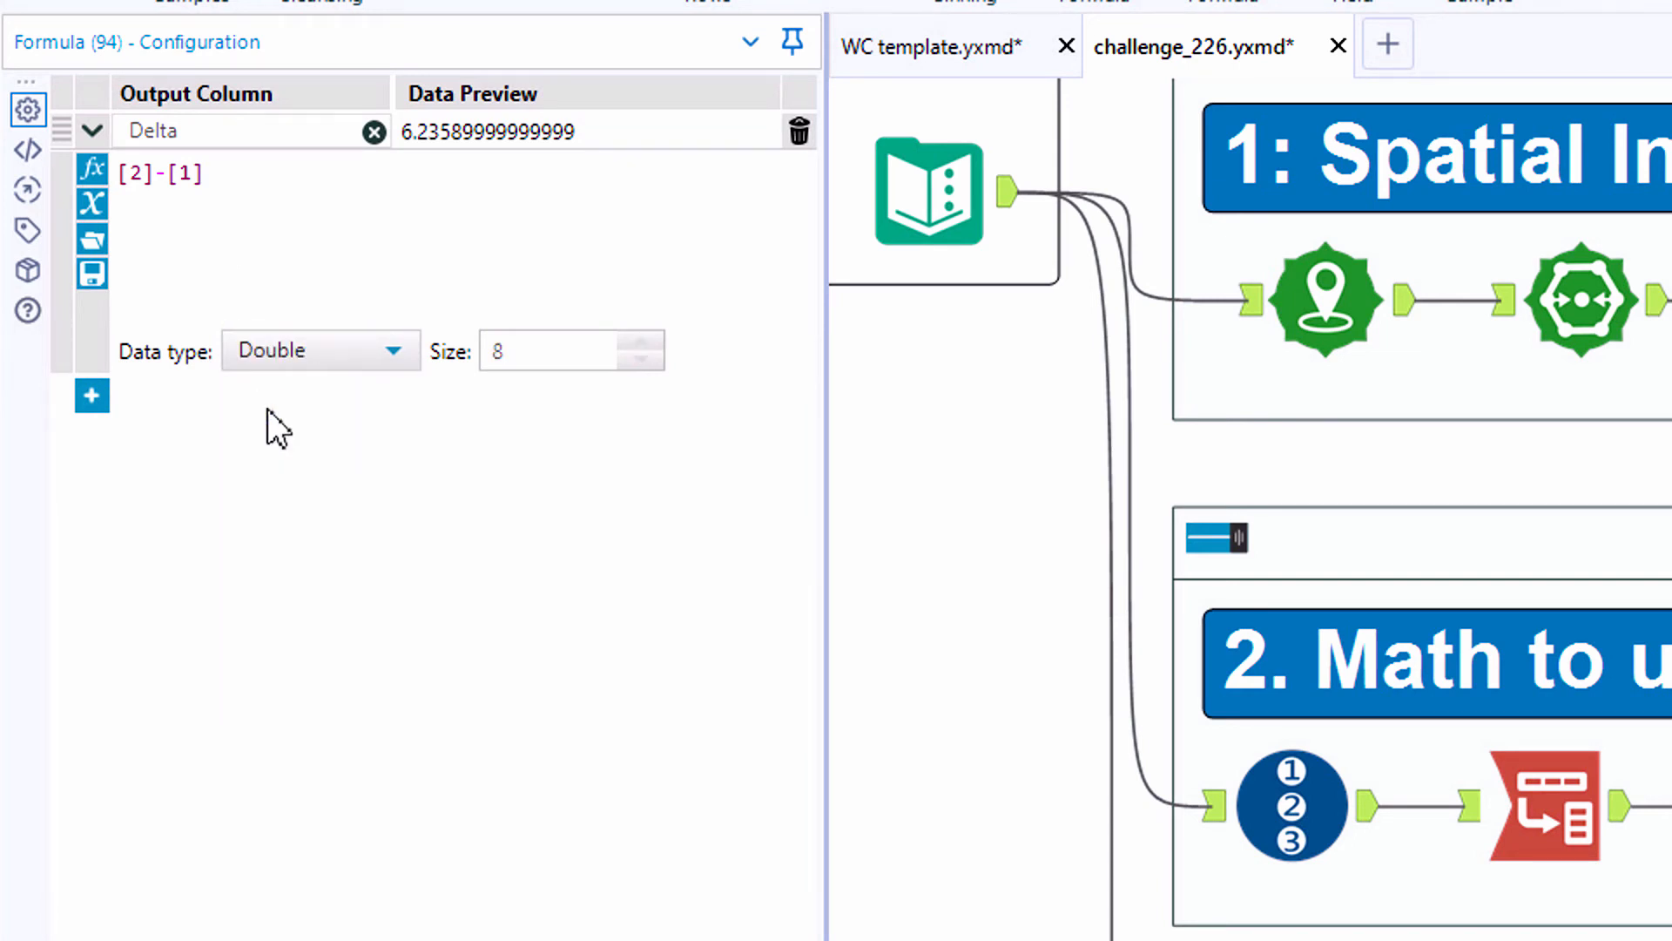
# - Add a second output column named Mid to the Formula tool below Delta
pyautogui.click(109, 398)
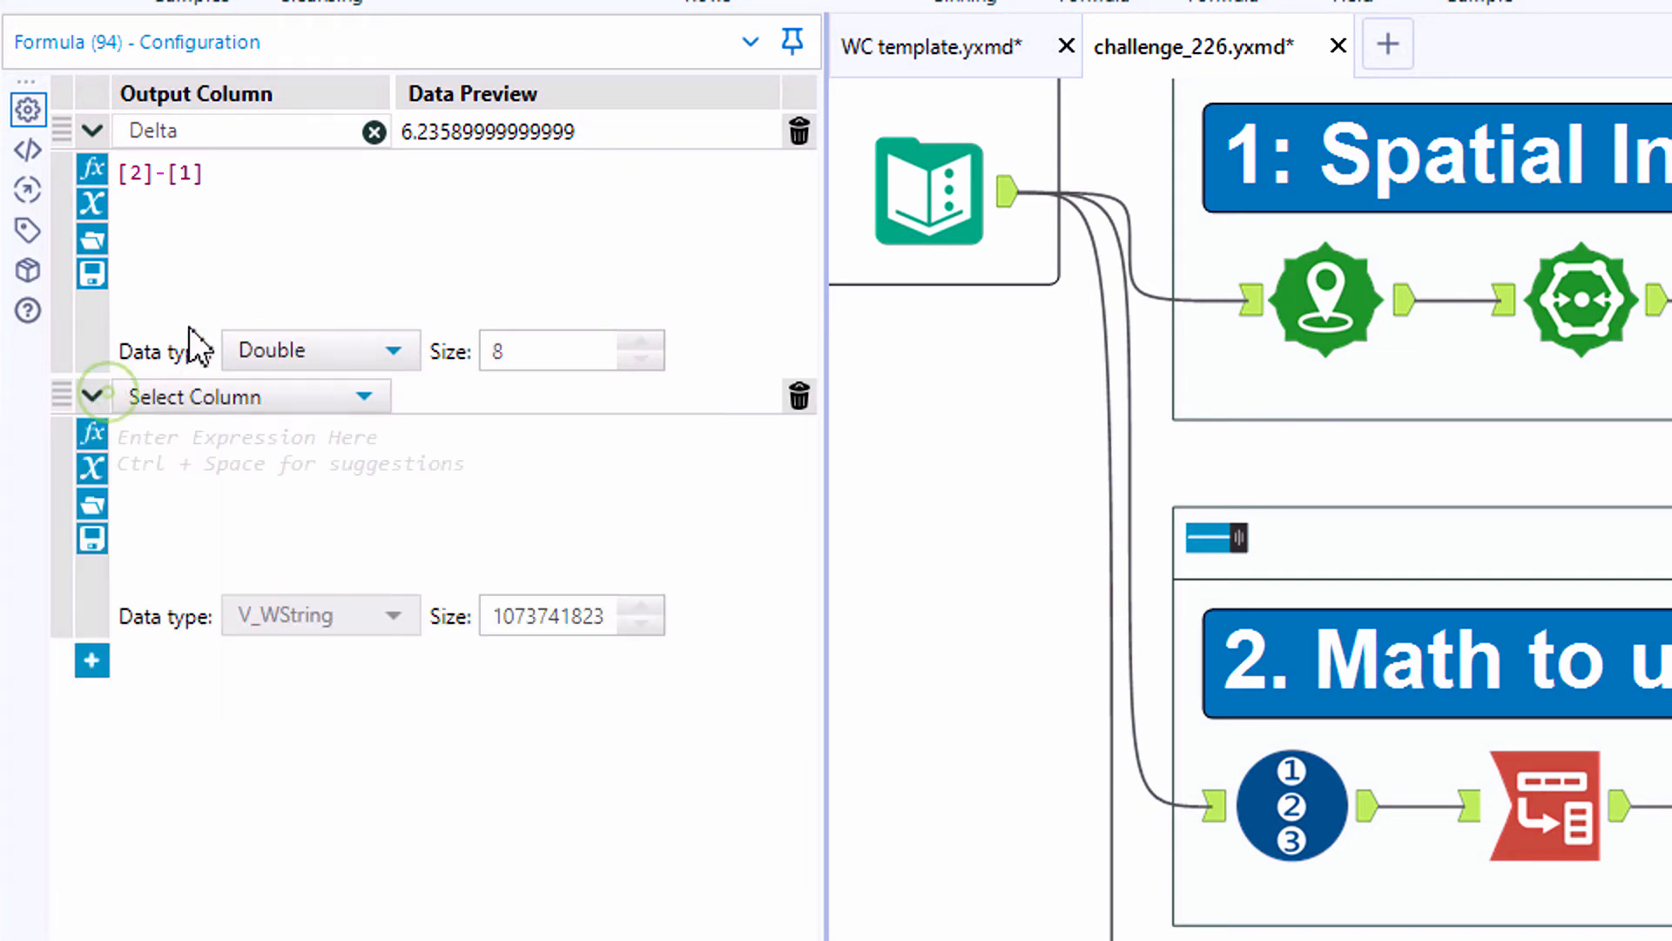
pyautogui.click(229, 253)
pyautogui.scroll(2, 228, 252)
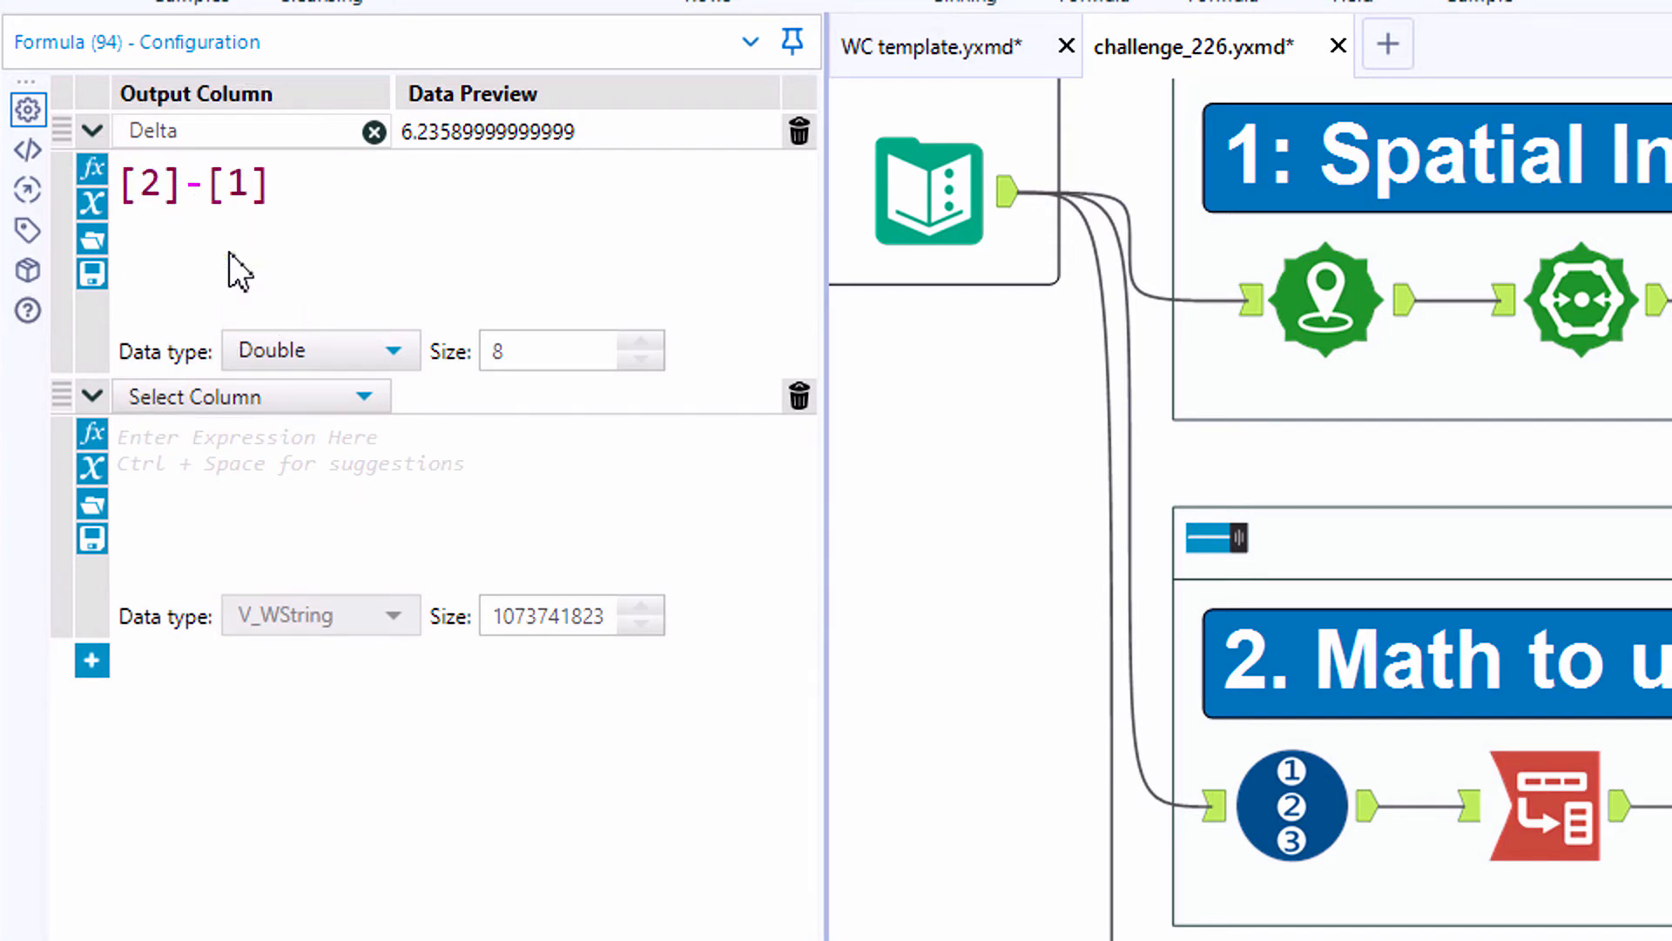
pyautogui.click(196, 395)
pyautogui.click(196, 435)
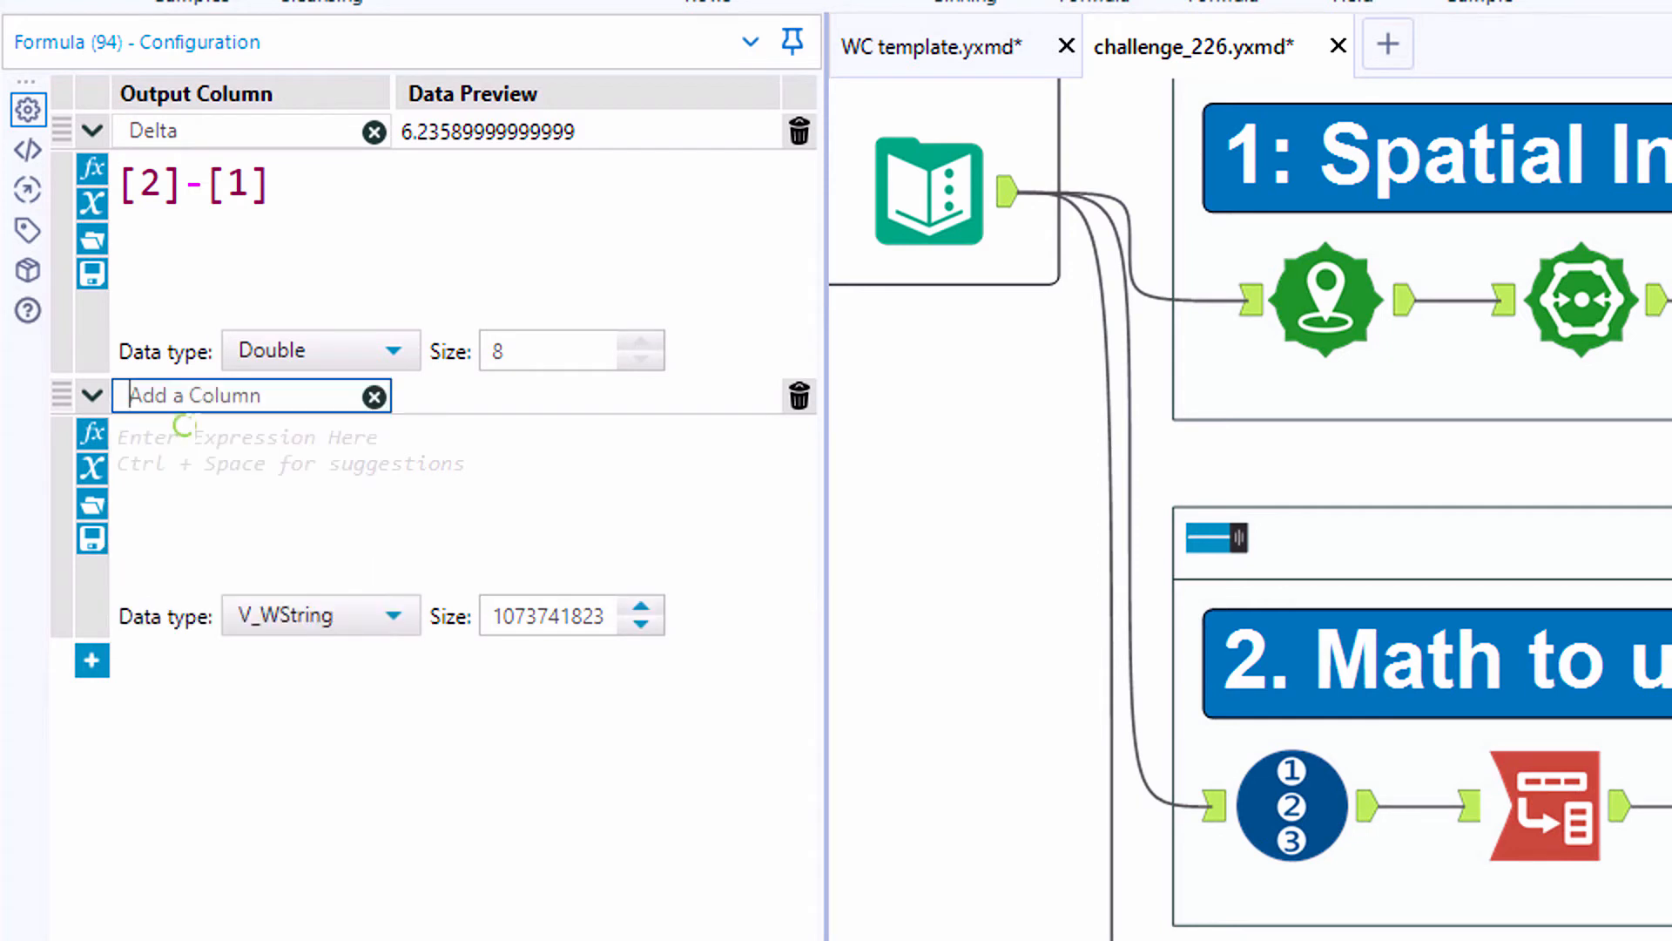
pyautogui.write('Mid')
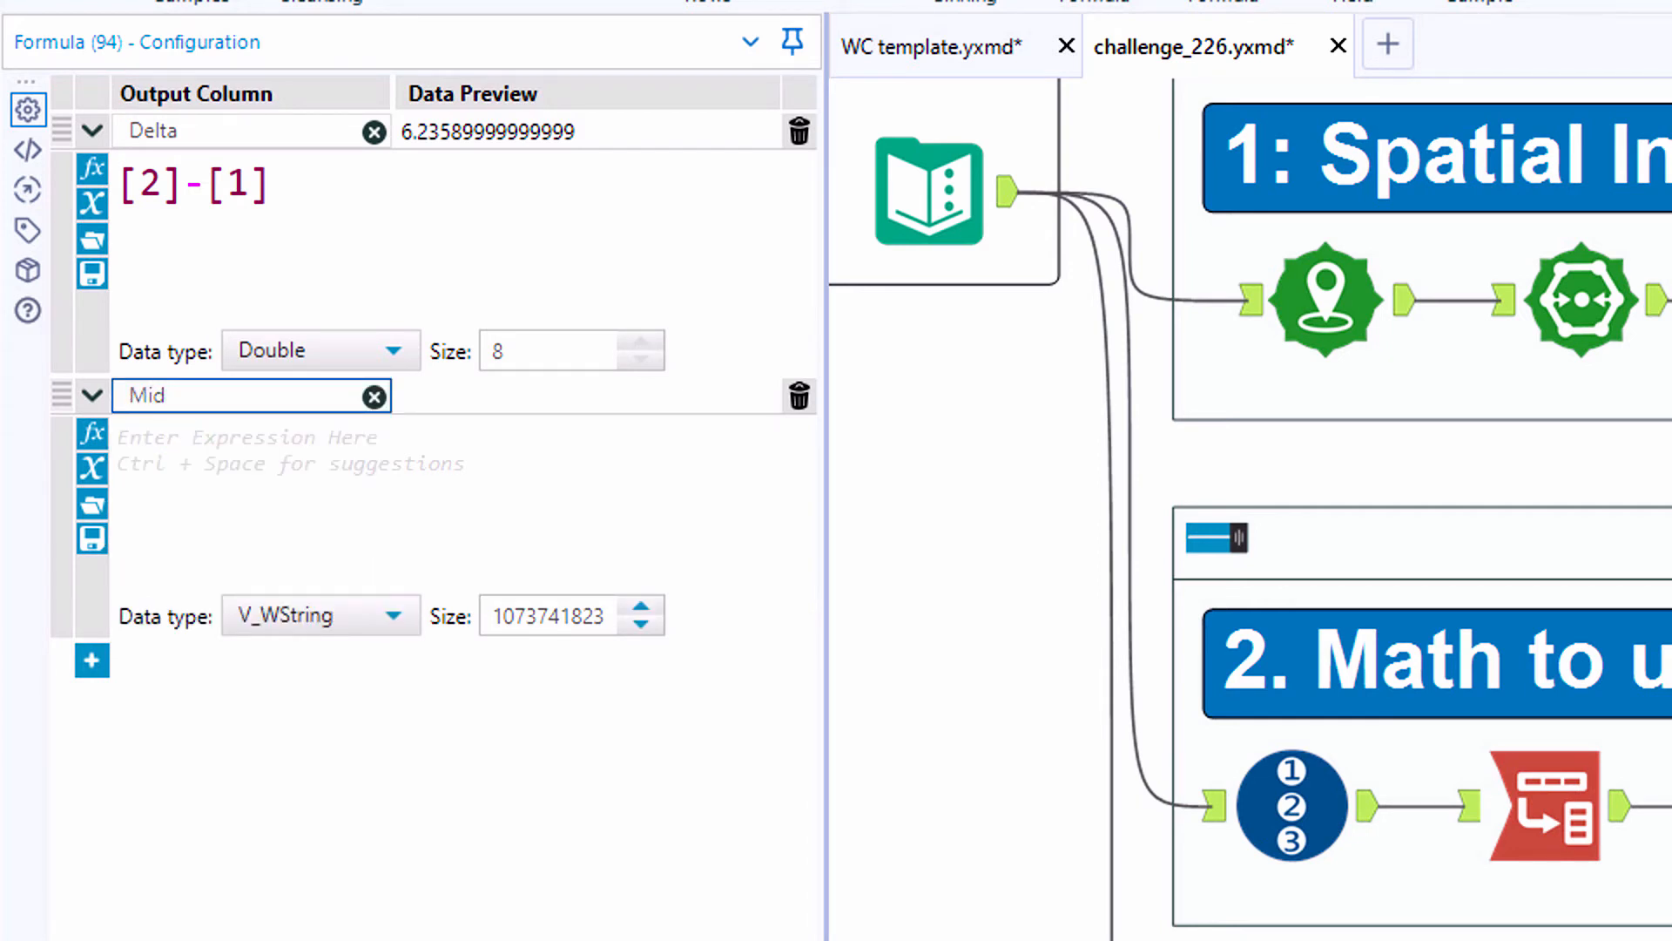
# - Set the Mid expression to [1]+([Delta]/2)
pyautogui.click(97, 468)
pyautogui.click(162, 582)
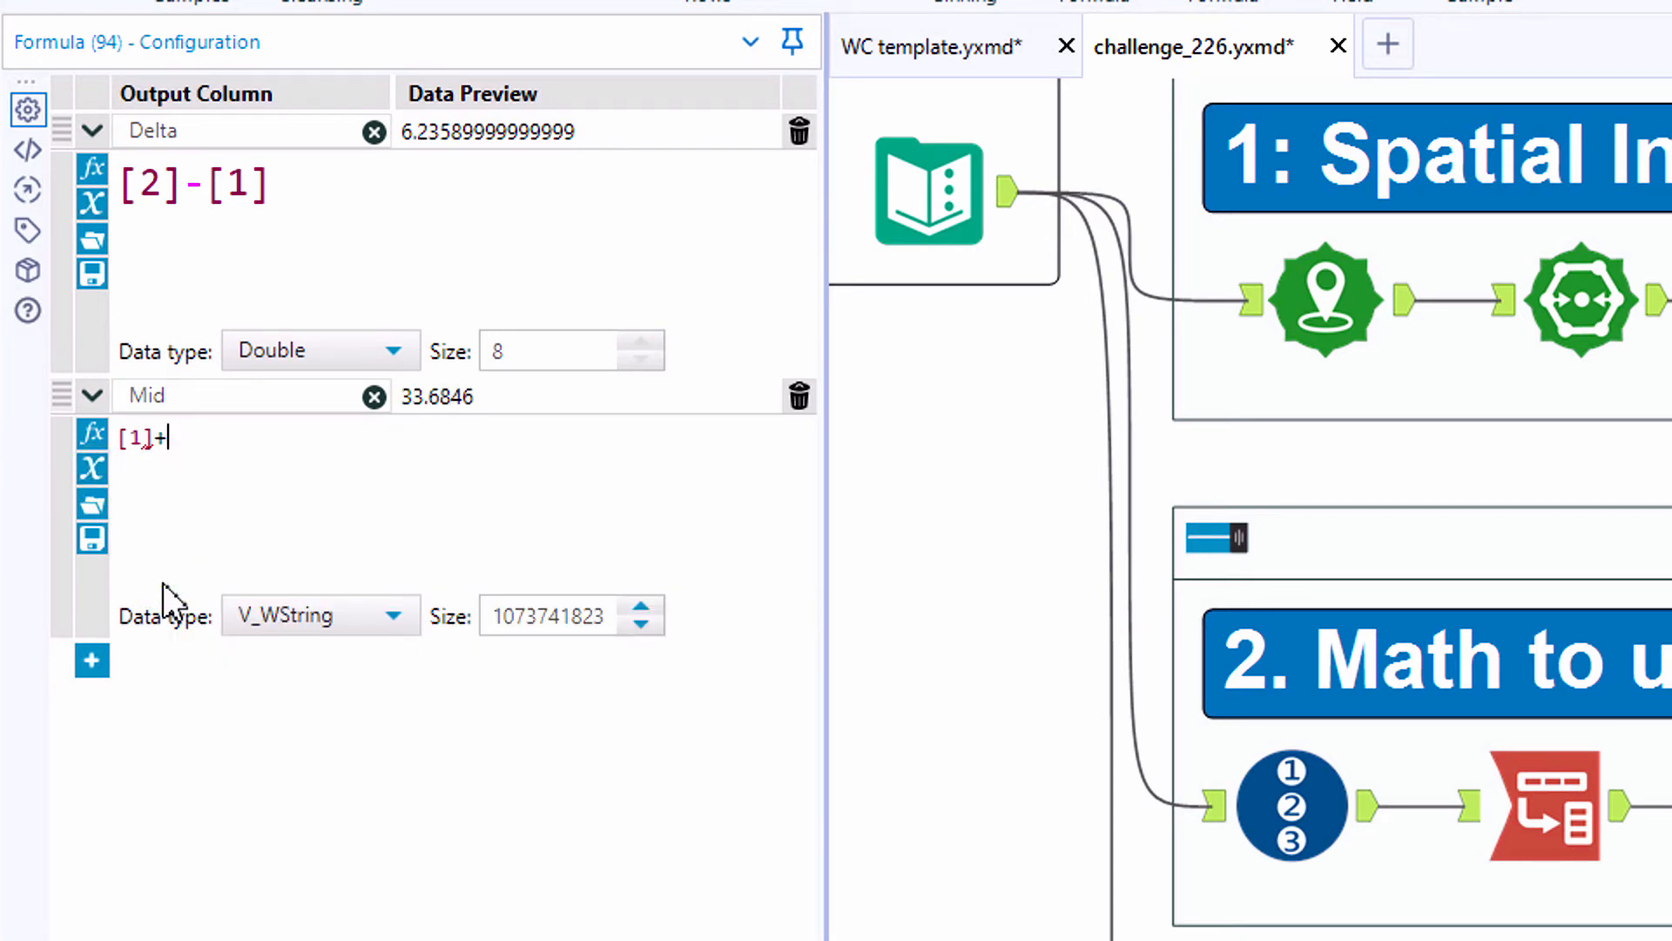
pyautogui.write('+(')
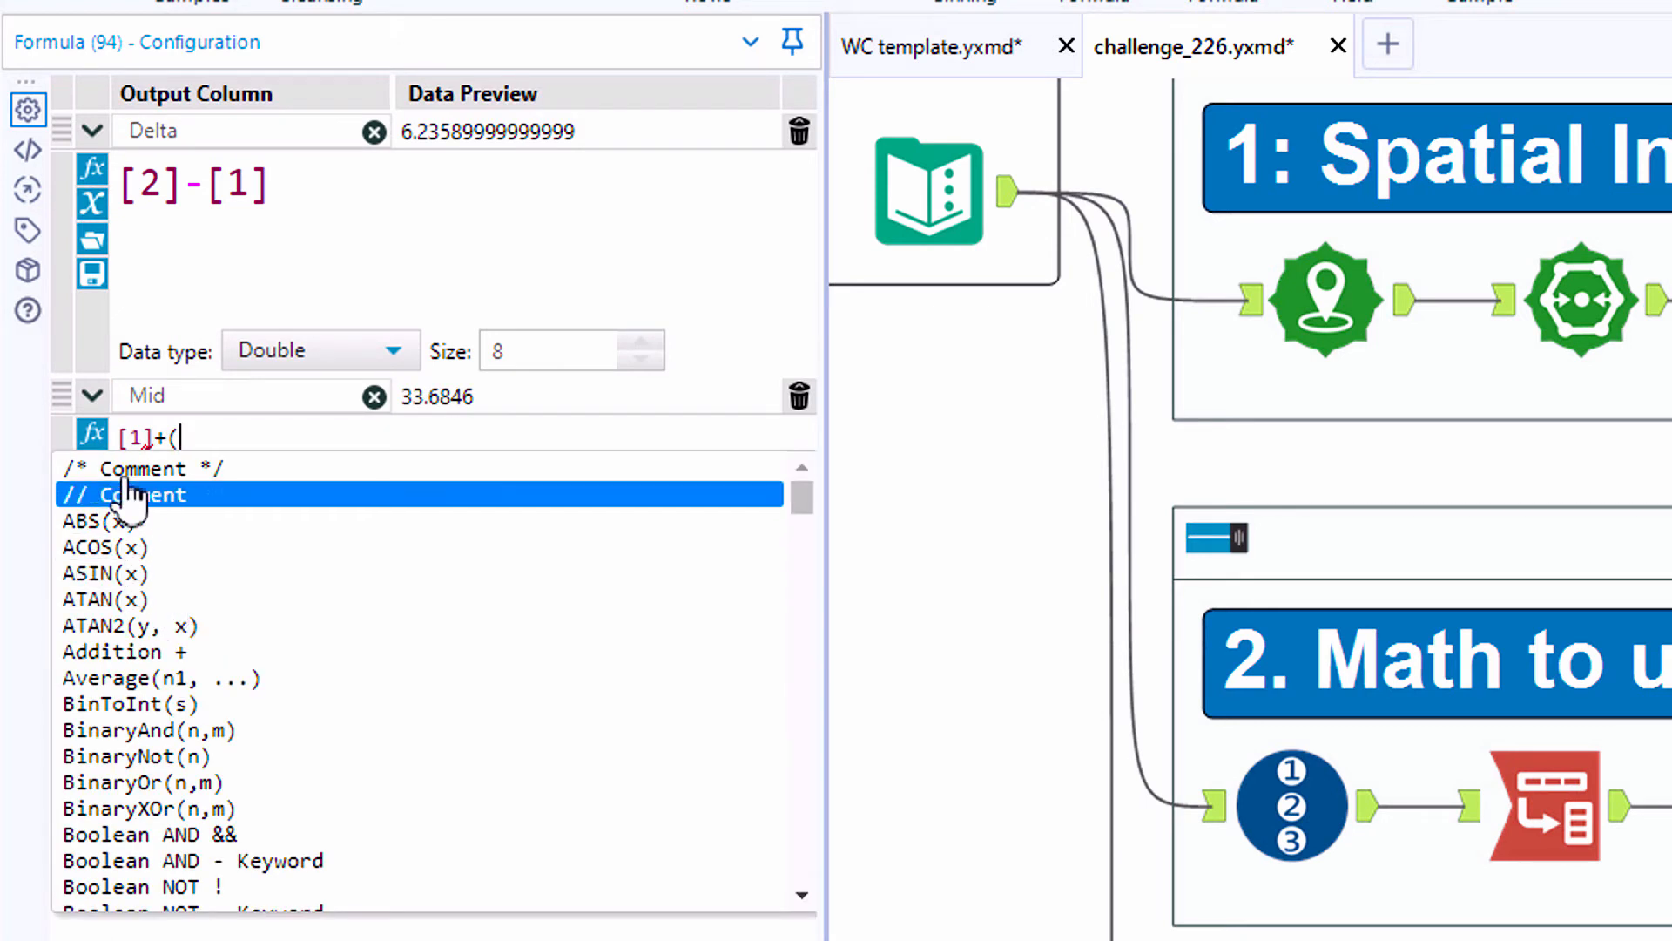
pyautogui.write('[')
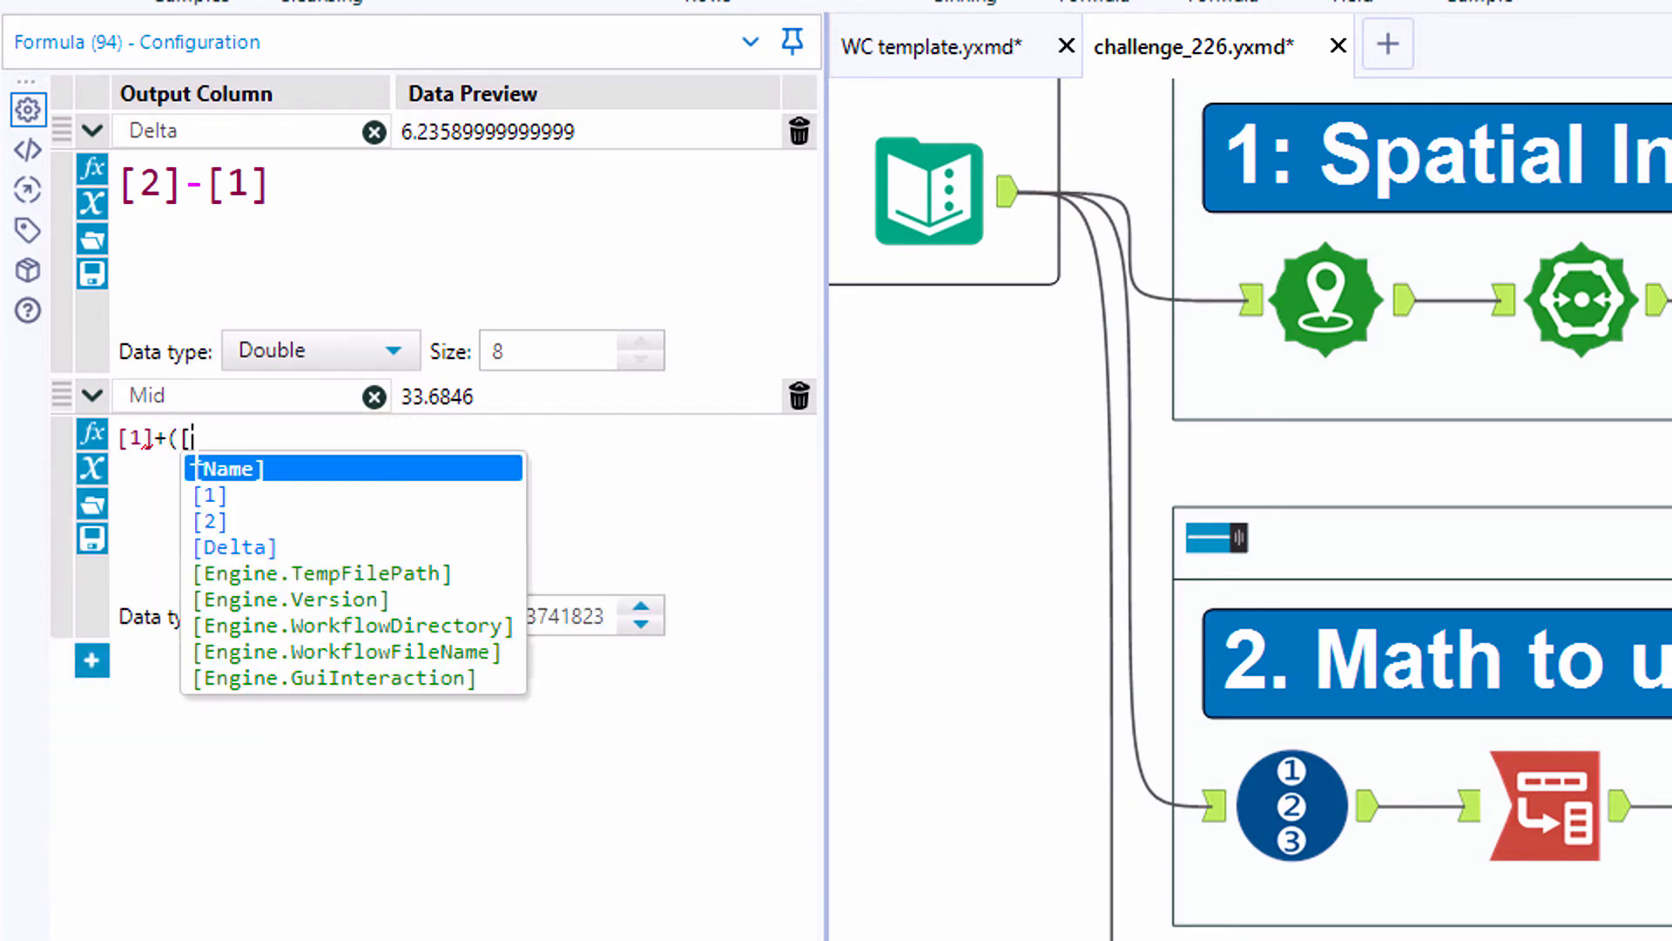
pyautogui.click(235, 547)
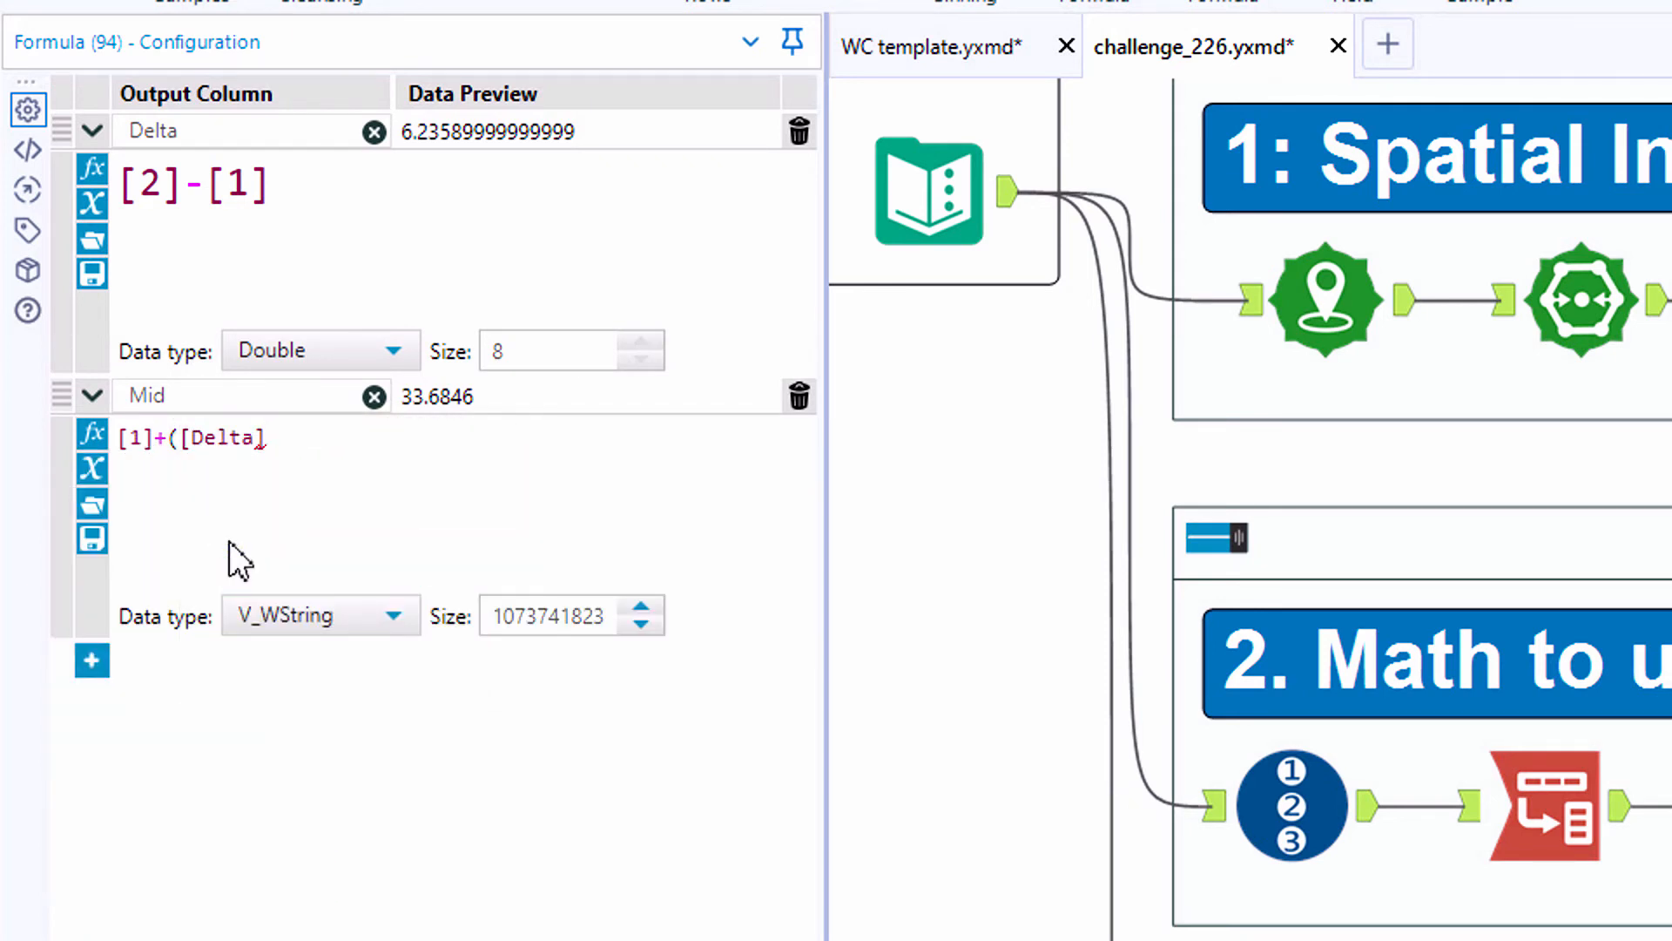
pyautogui.write('/2)')
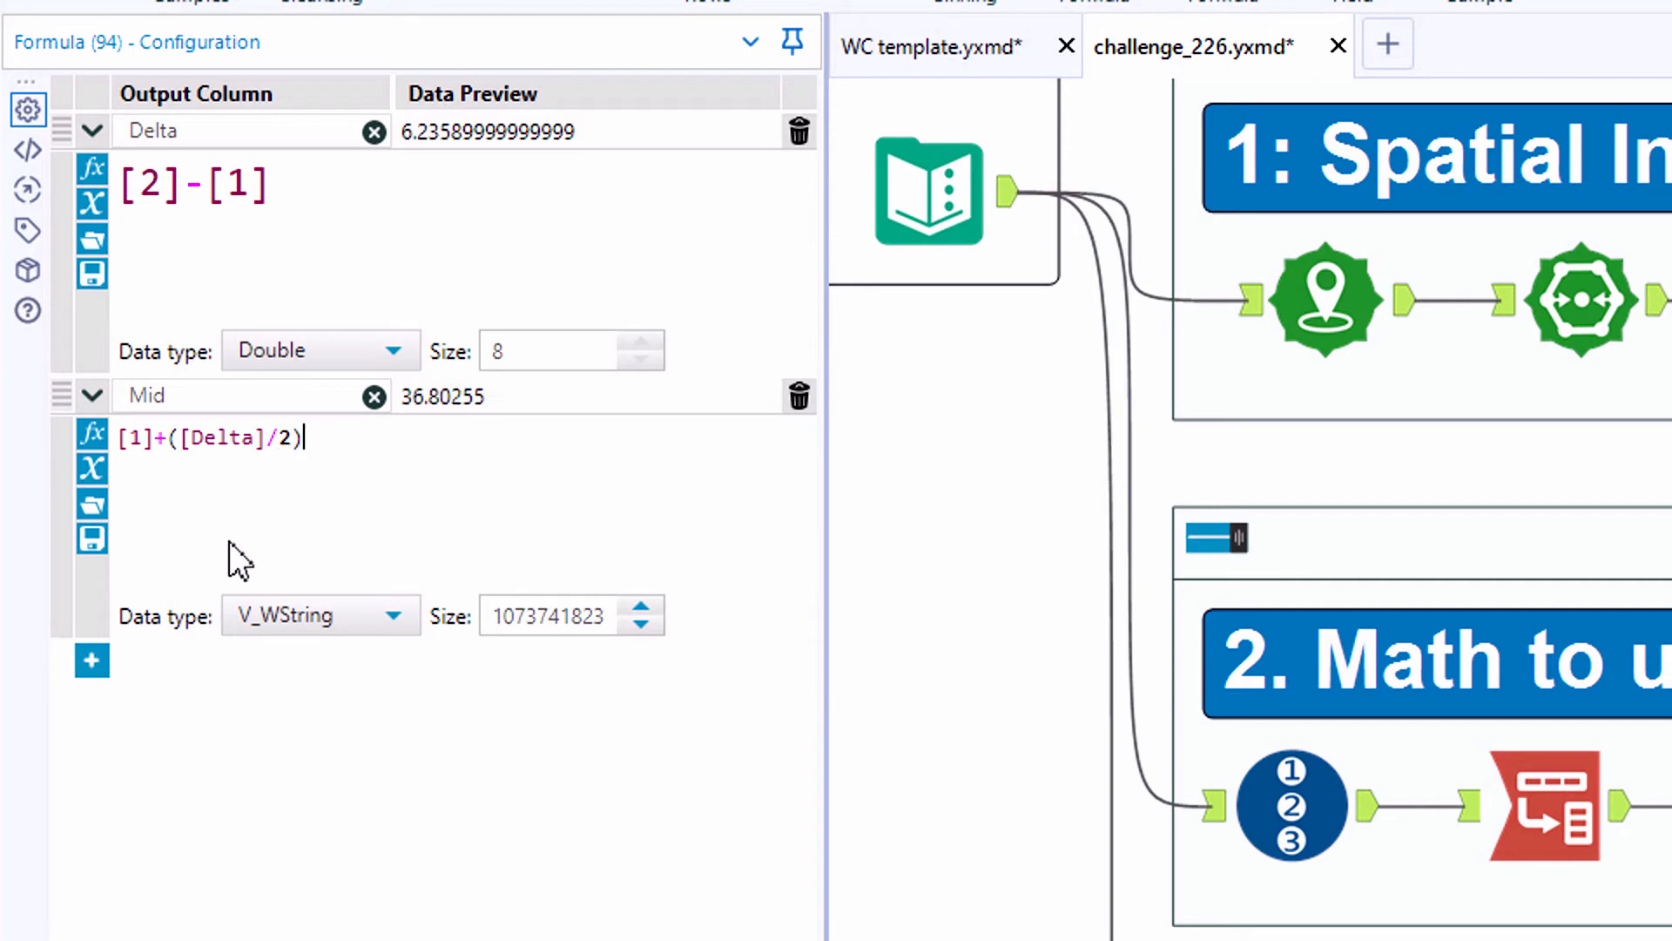
# - Run the workflow and examine the Delta and Mid values against columns 1 and 2 in the Formula output
pyautogui.hotkey('ctrl', 'r')
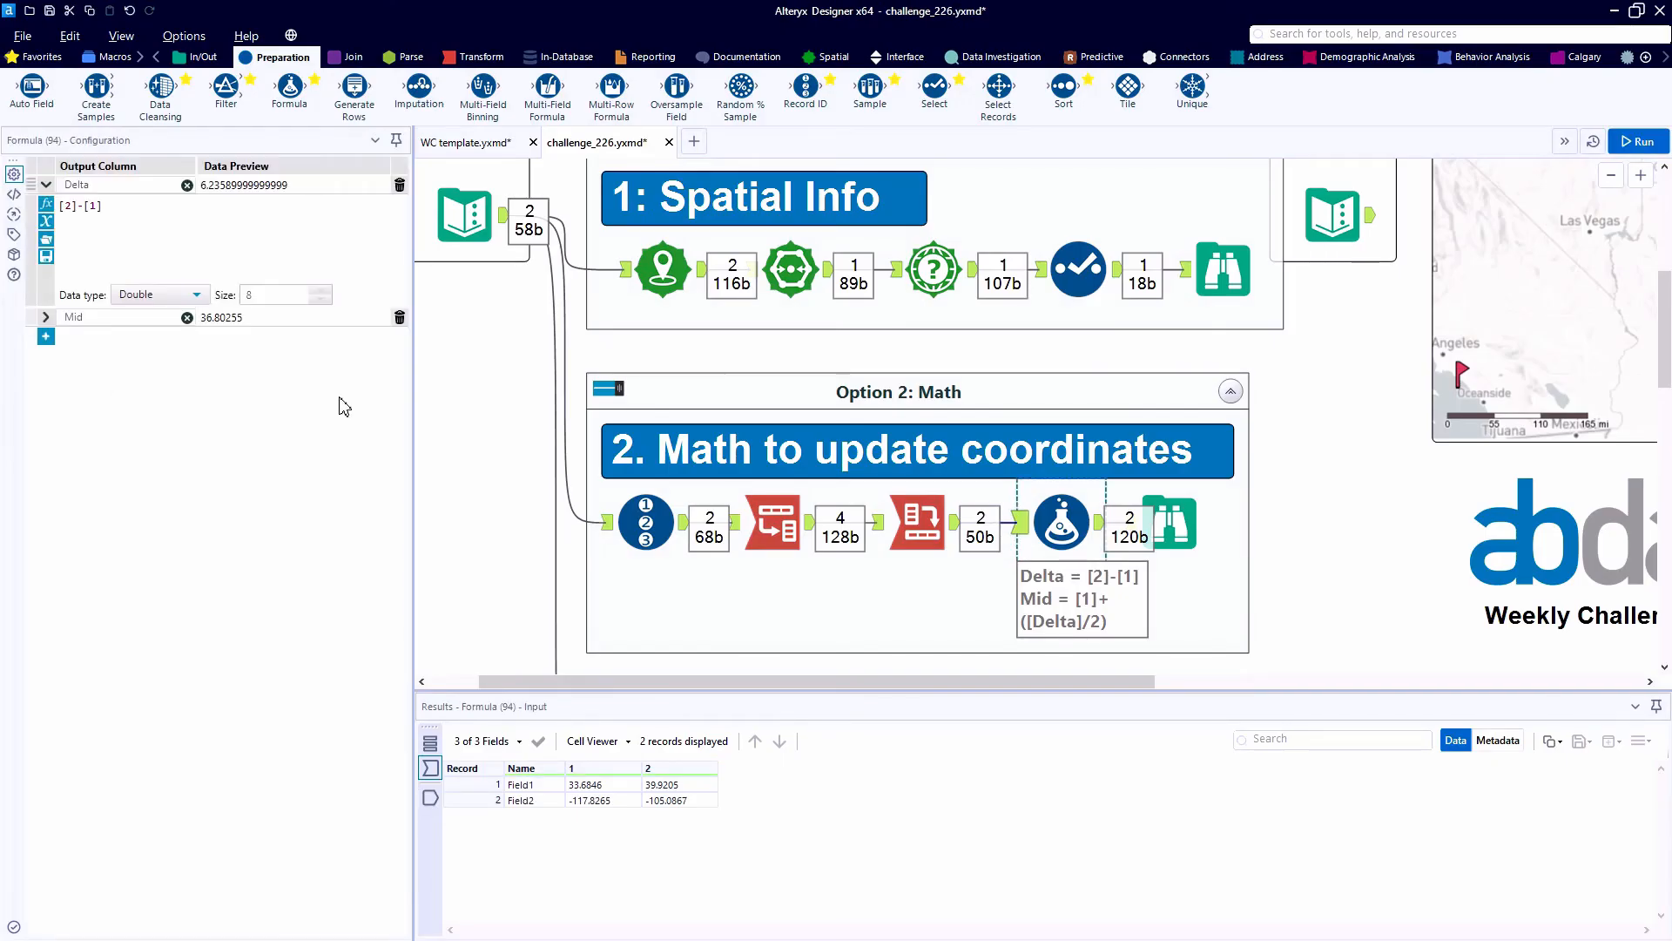
pyautogui.click(46, 317)
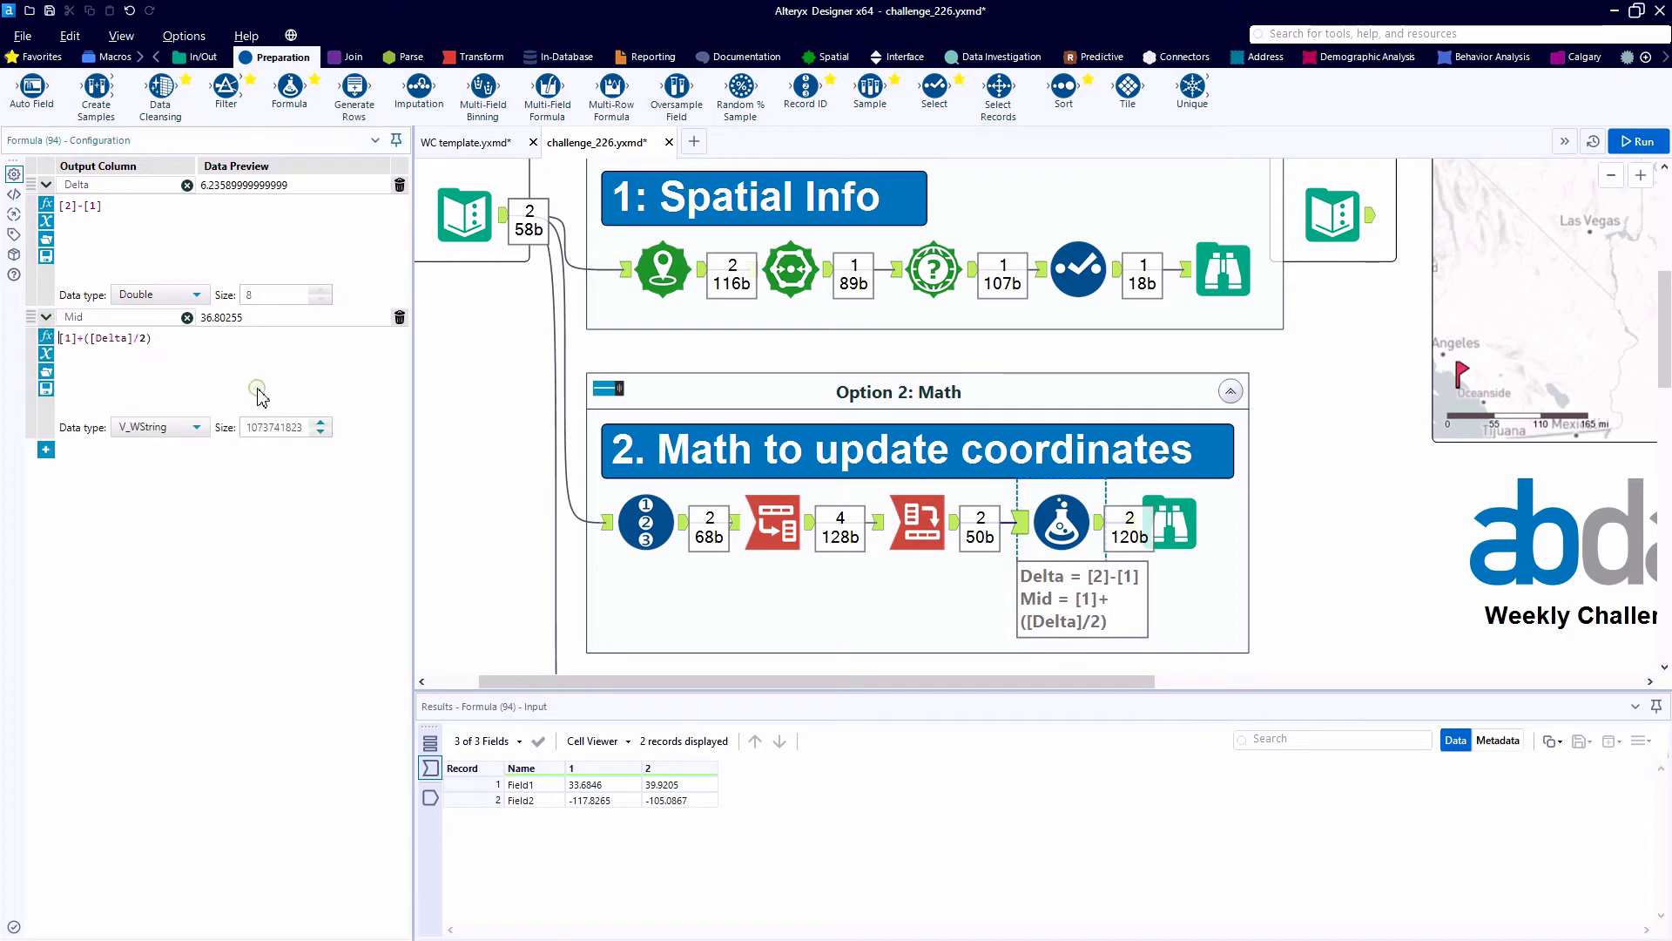
pyautogui.click(430, 798)
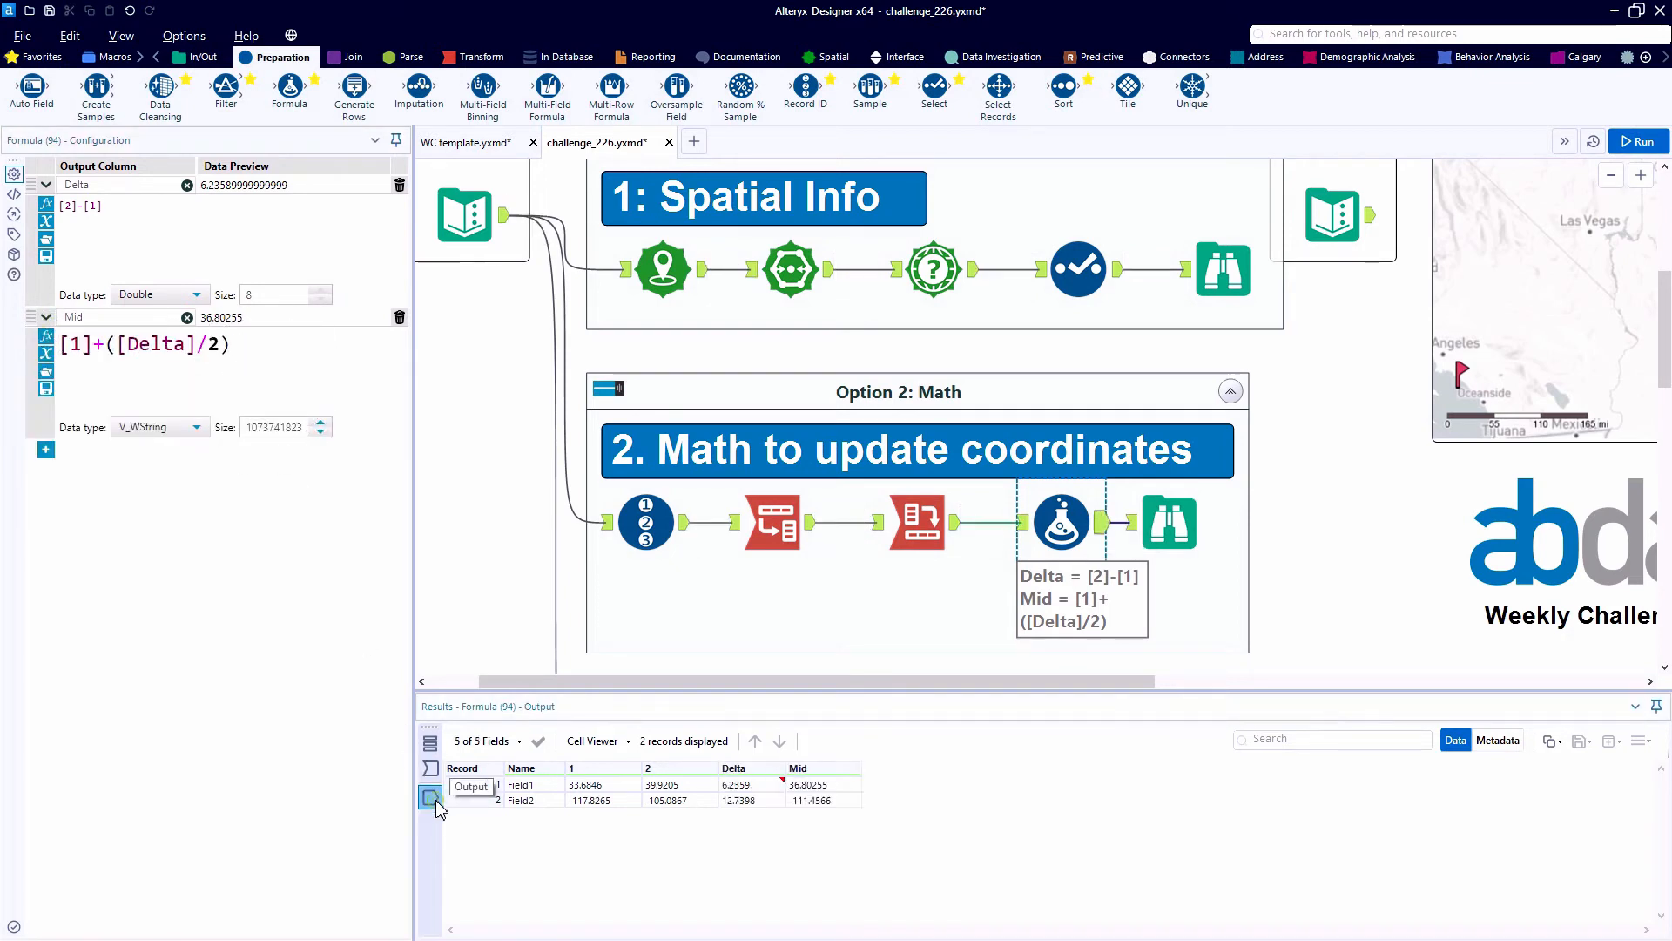
pyautogui.click(739, 785)
pyautogui.click(654, 789)
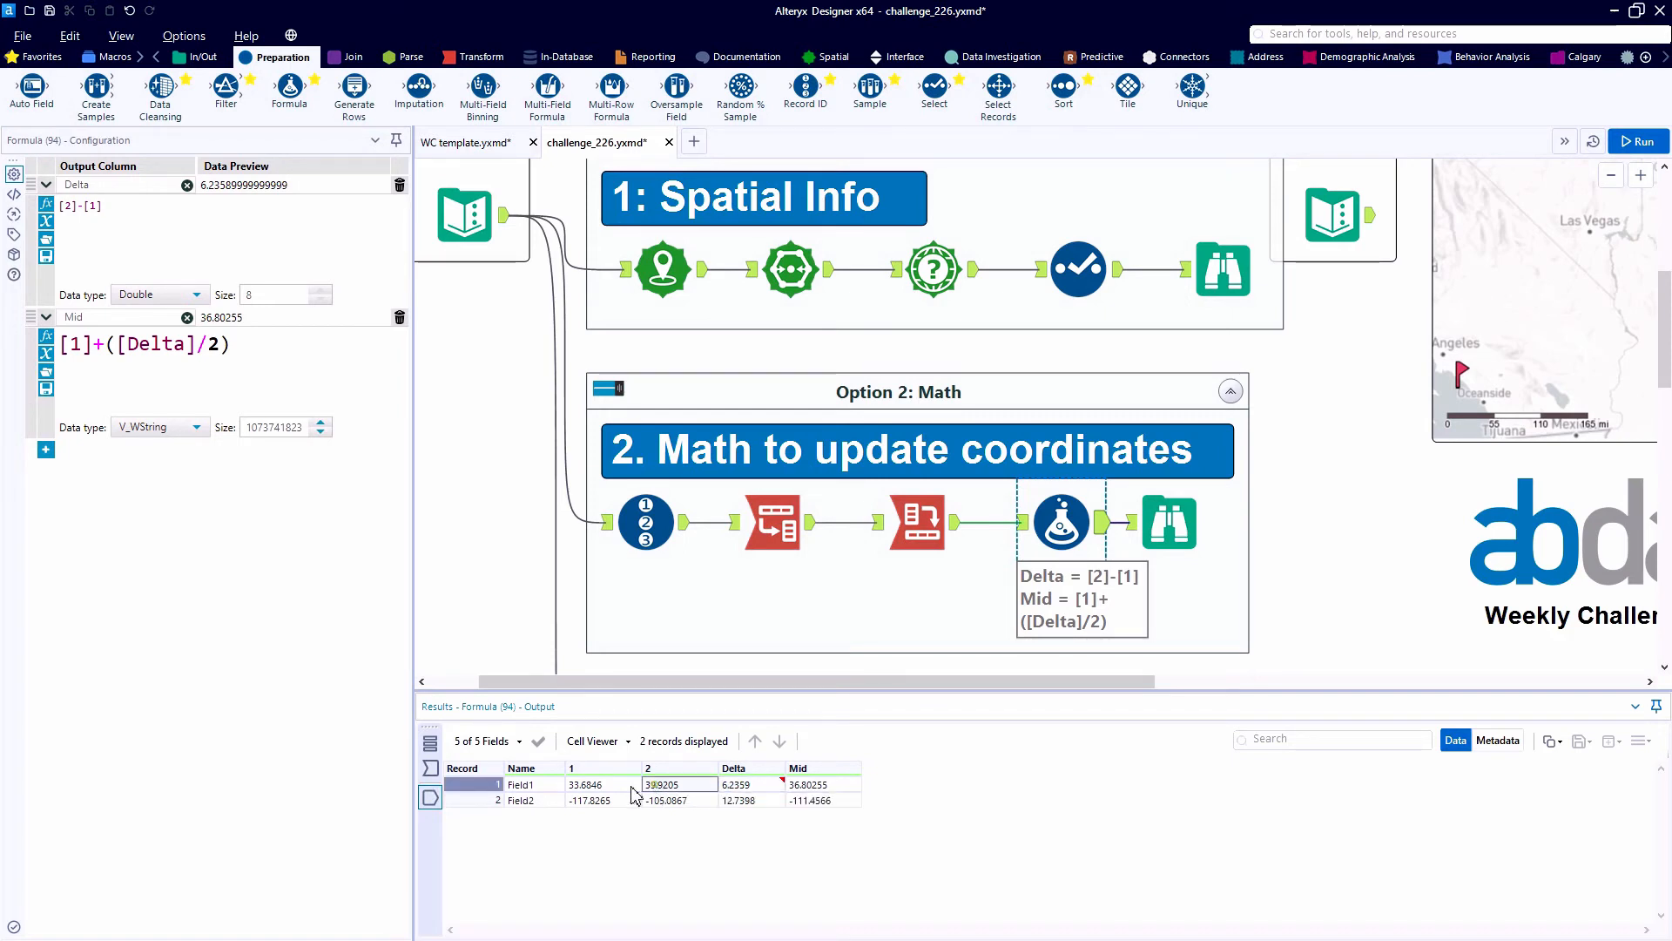
pyautogui.click(665, 799)
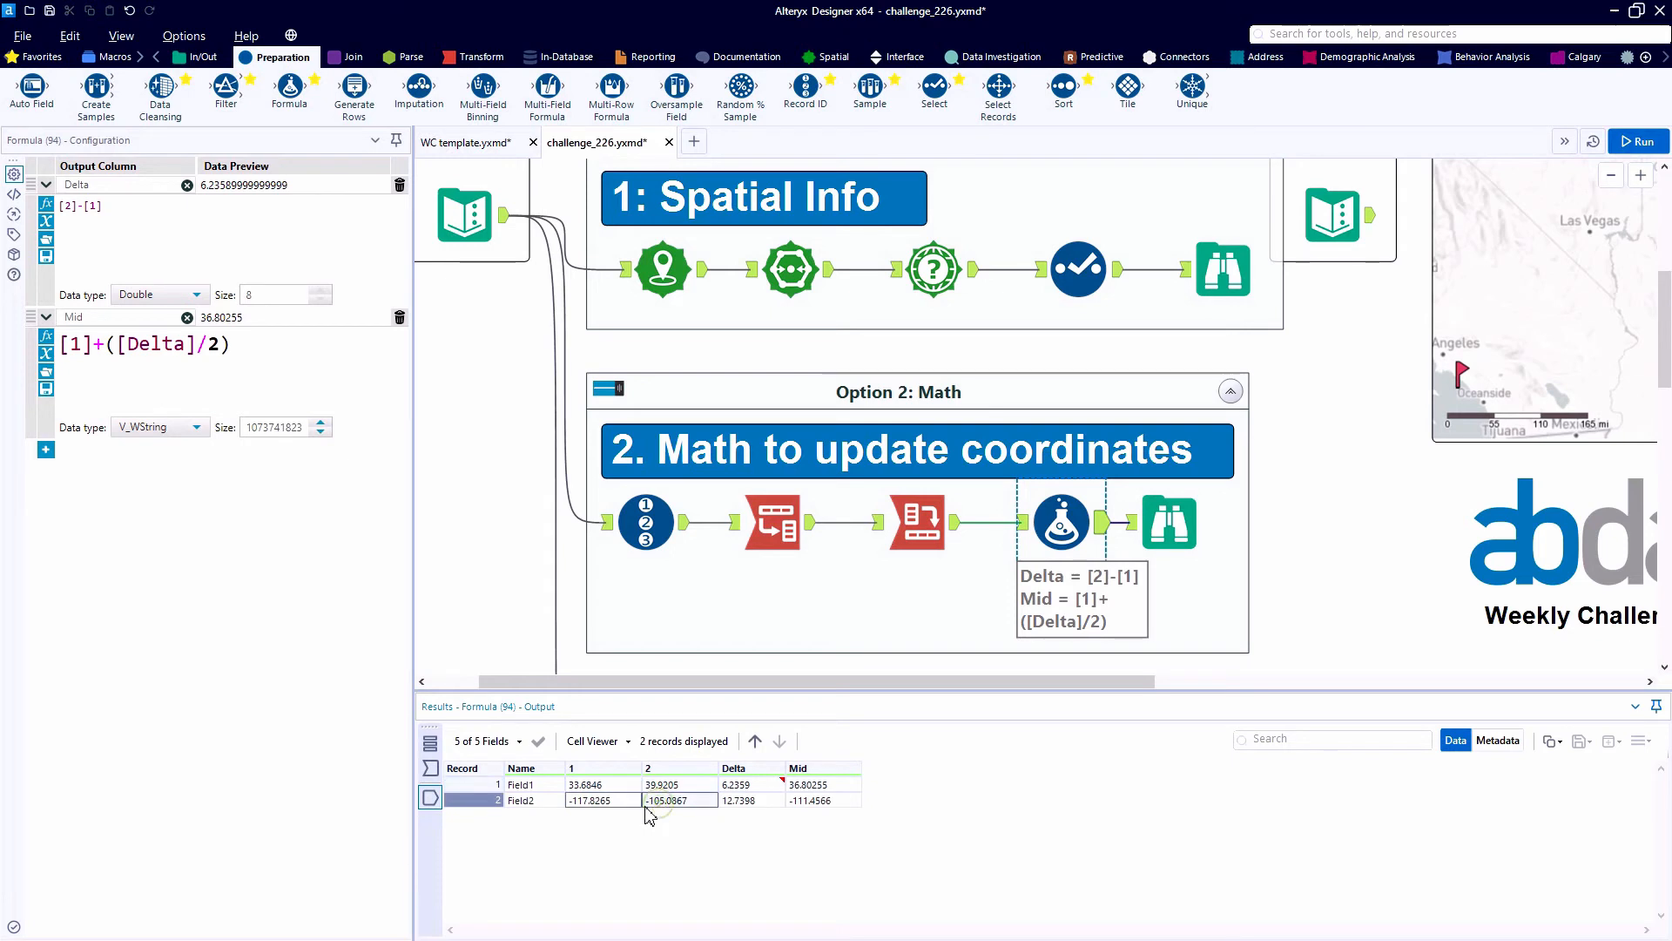
pyautogui.click(740, 785)
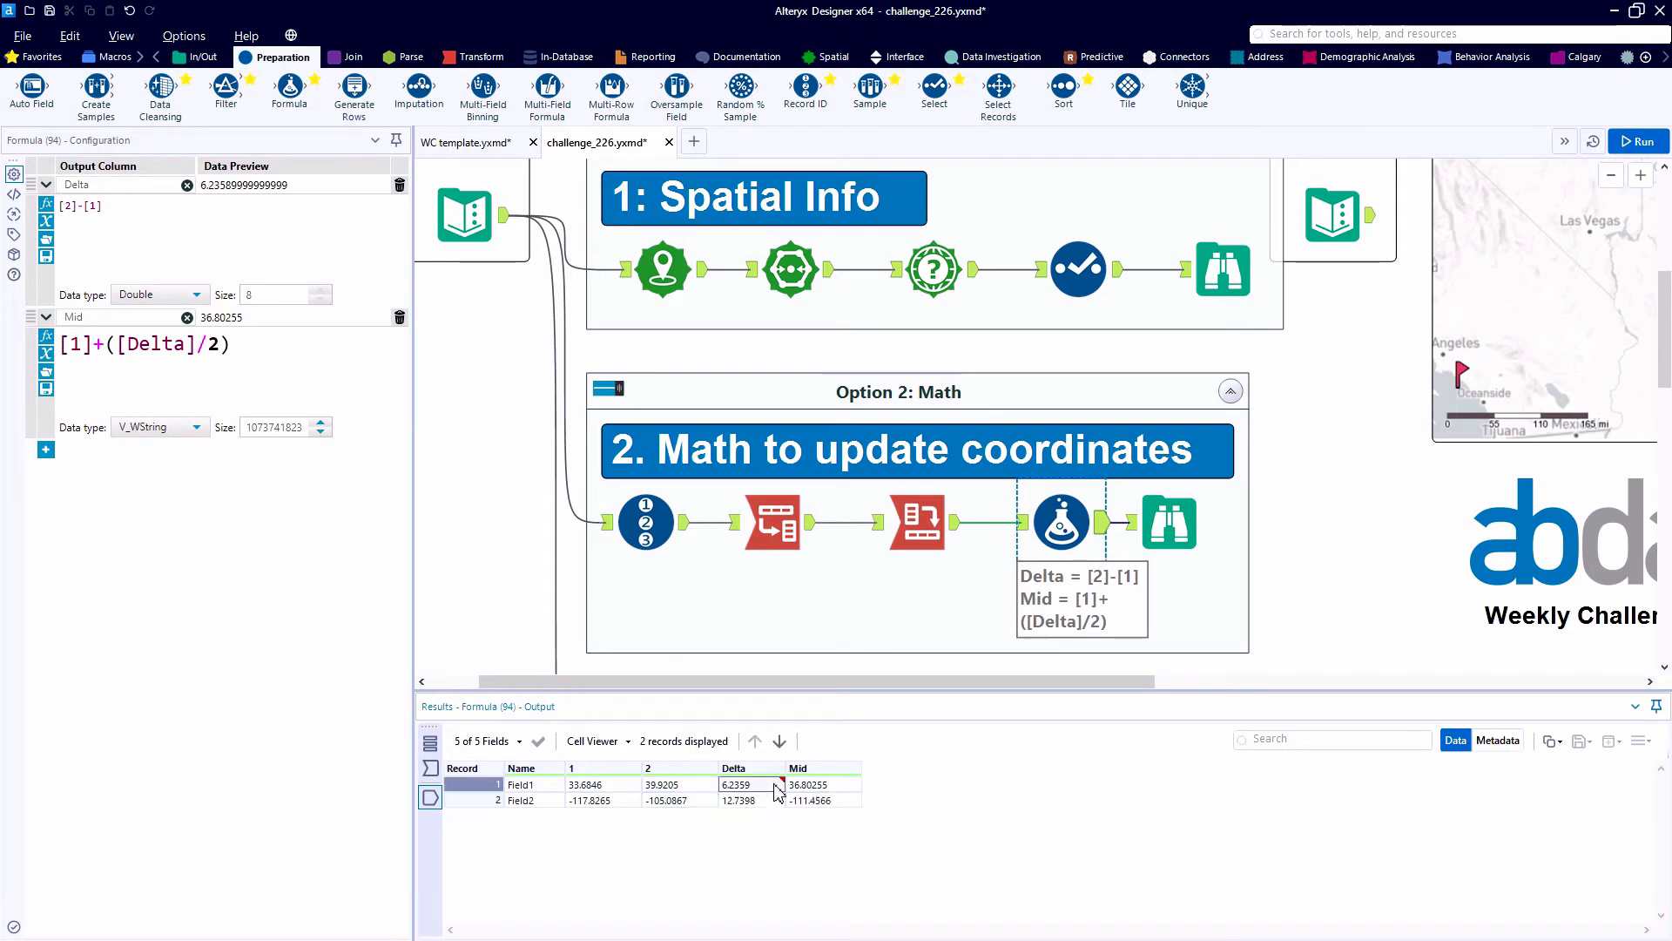
pyautogui.click(810, 786)
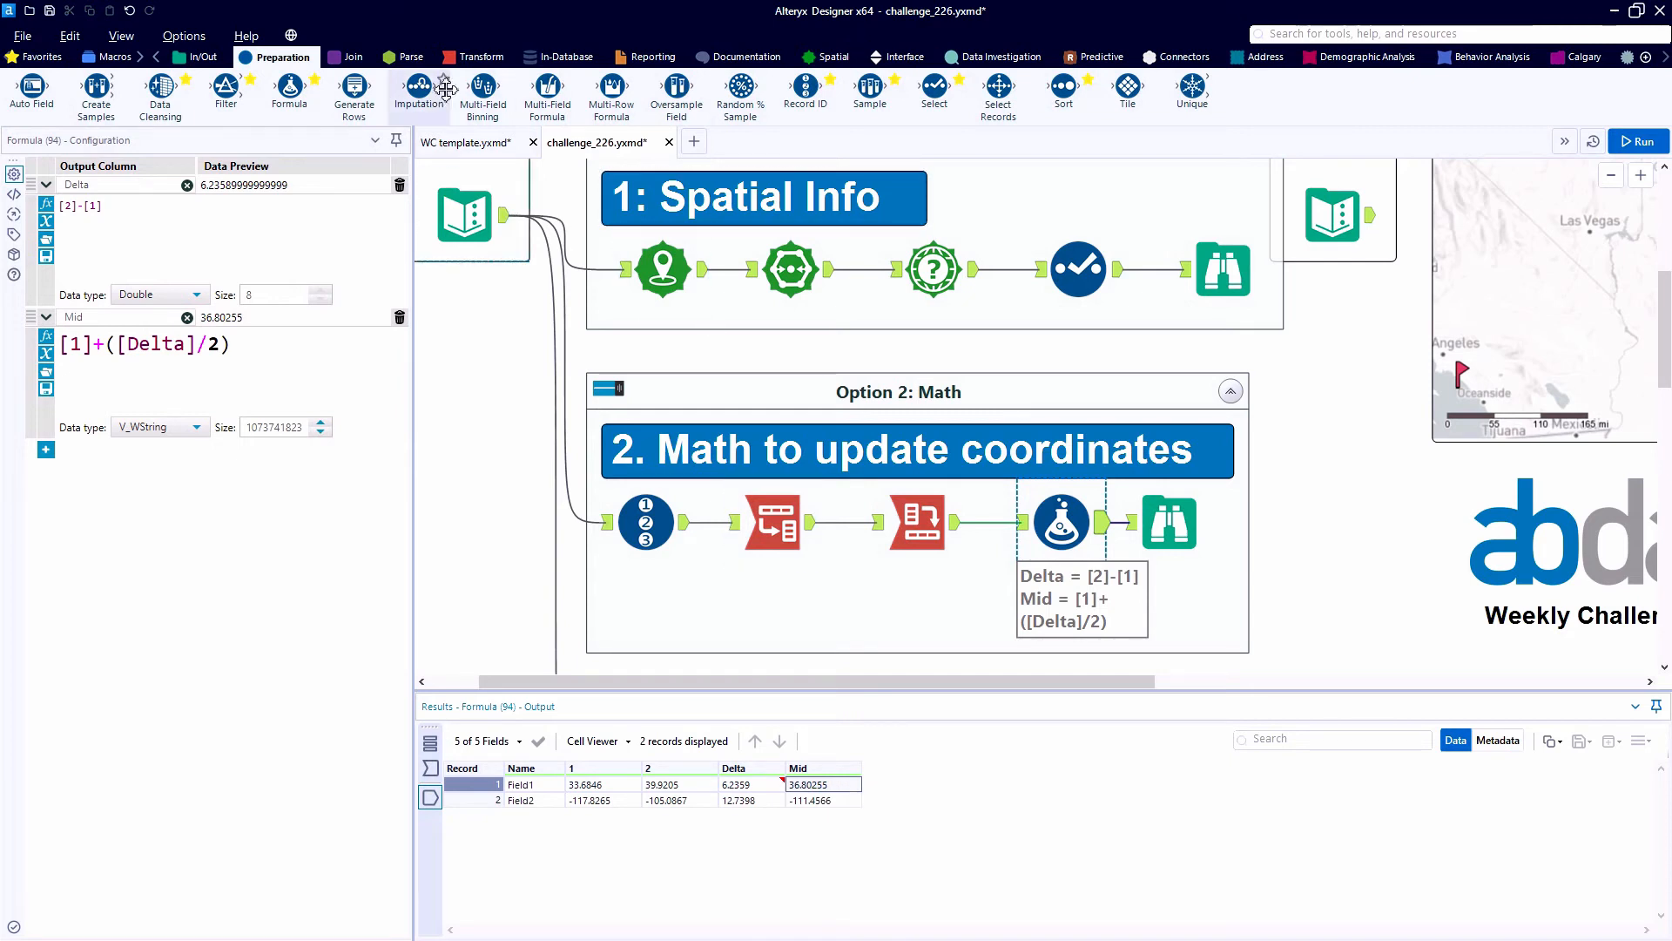
# - Insert a Cross Tab tool after Formula with Name as column headers, Mid as values and Concatenate as the aggregation method, and run the workflow
pyautogui.click(474, 57)
pyautogui.moveTo(165, 96); pyautogui.dragTo(1097, 514)
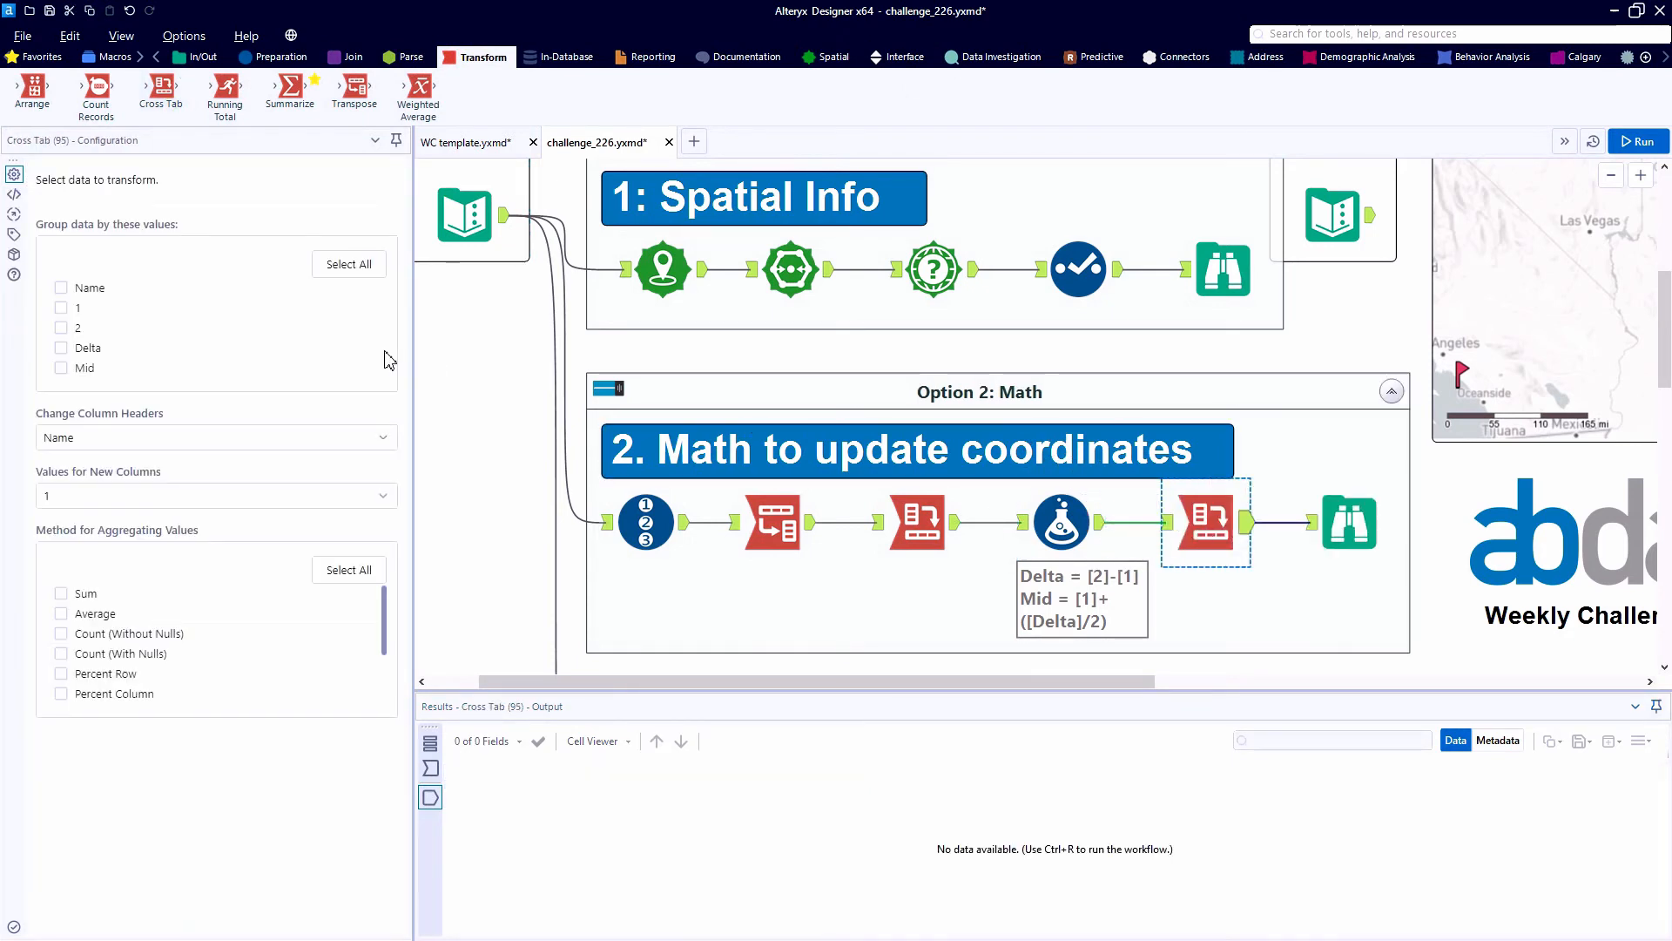
pyautogui.click(106, 438)
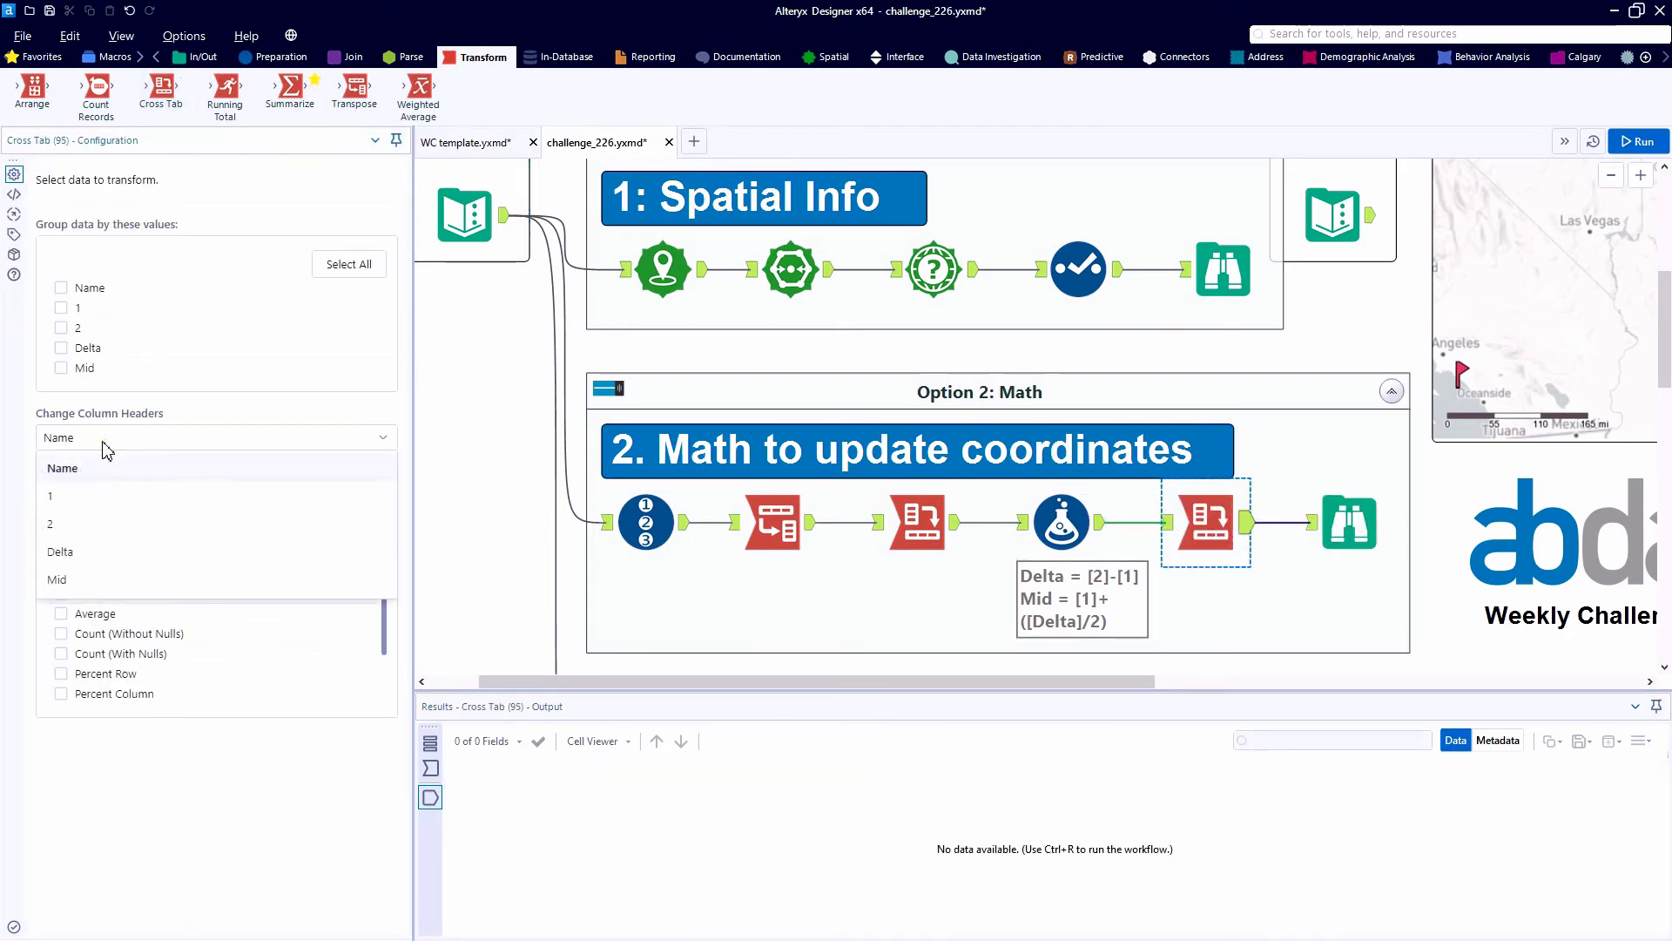
pyautogui.click(105, 441)
pyautogui.click(87, 496)
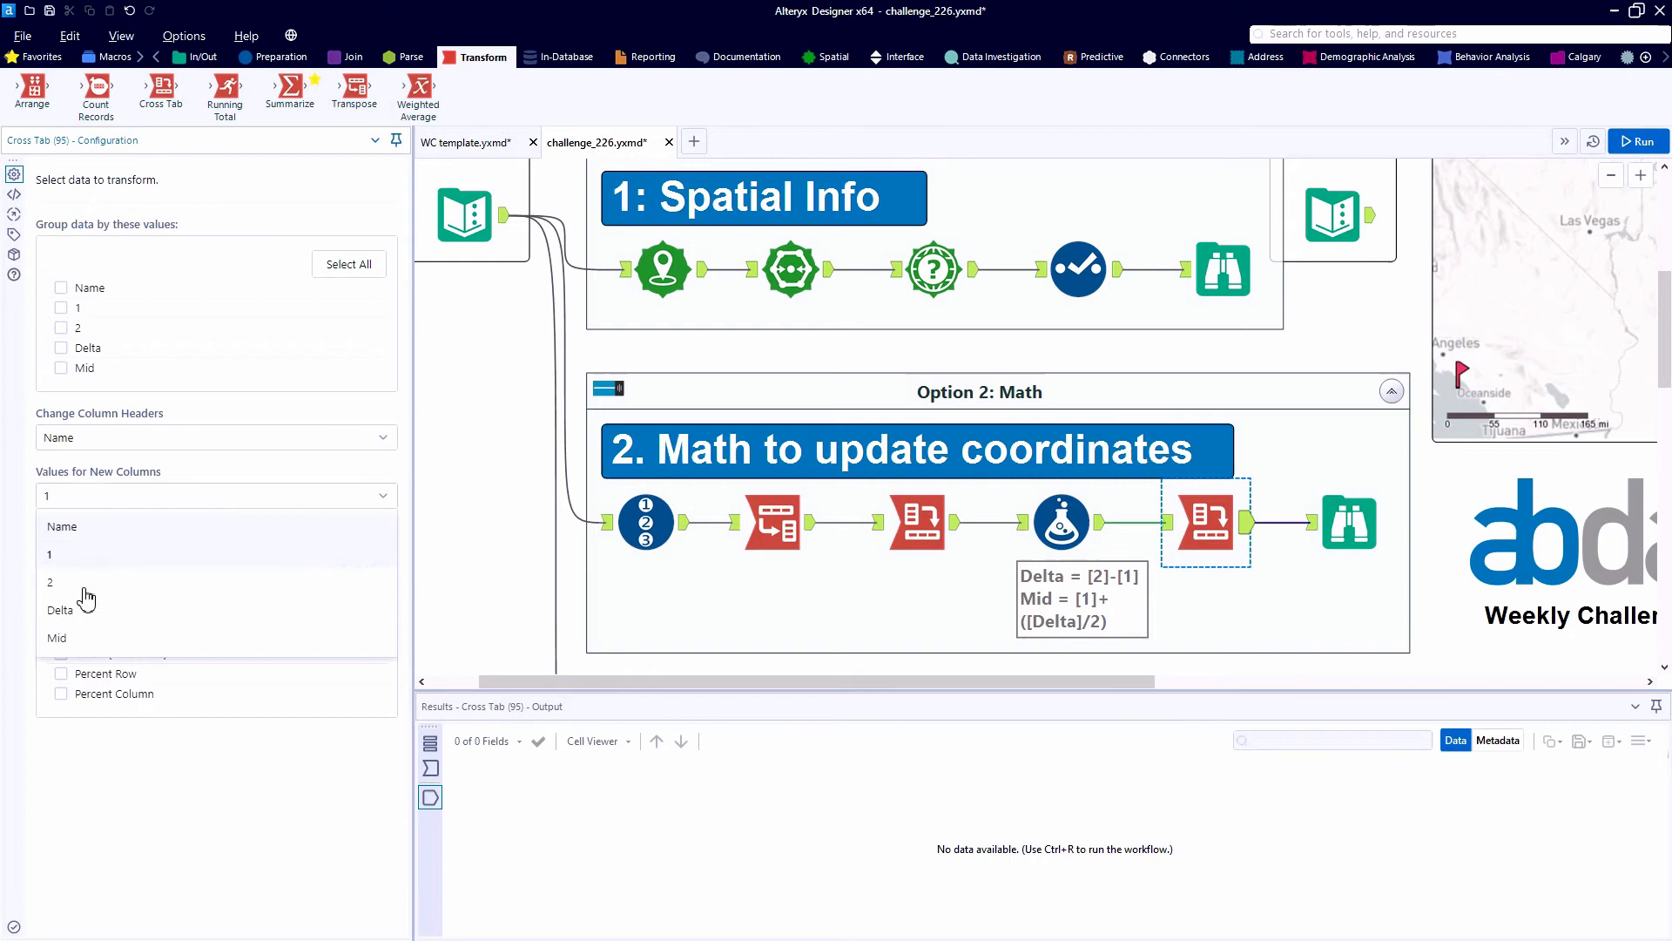
pyautogui.click(71, 647)
pyautogui.click(62, 595)
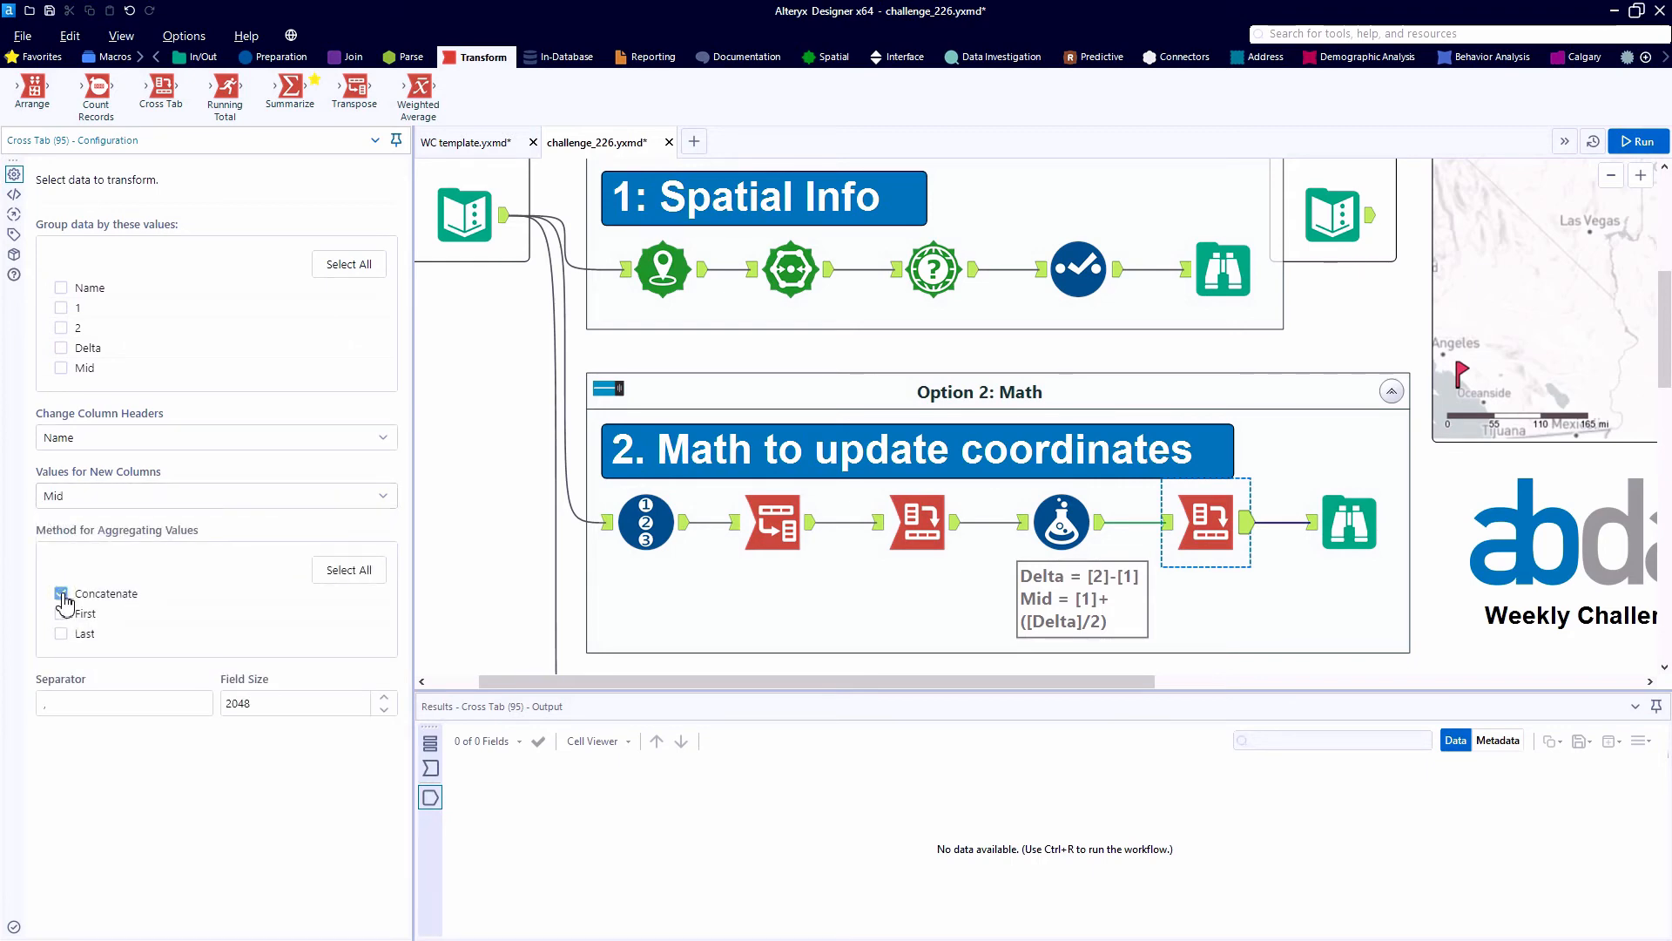
pyautogui.hotkey('ctrl', 'r')
pyautogui.click(1348, 523)
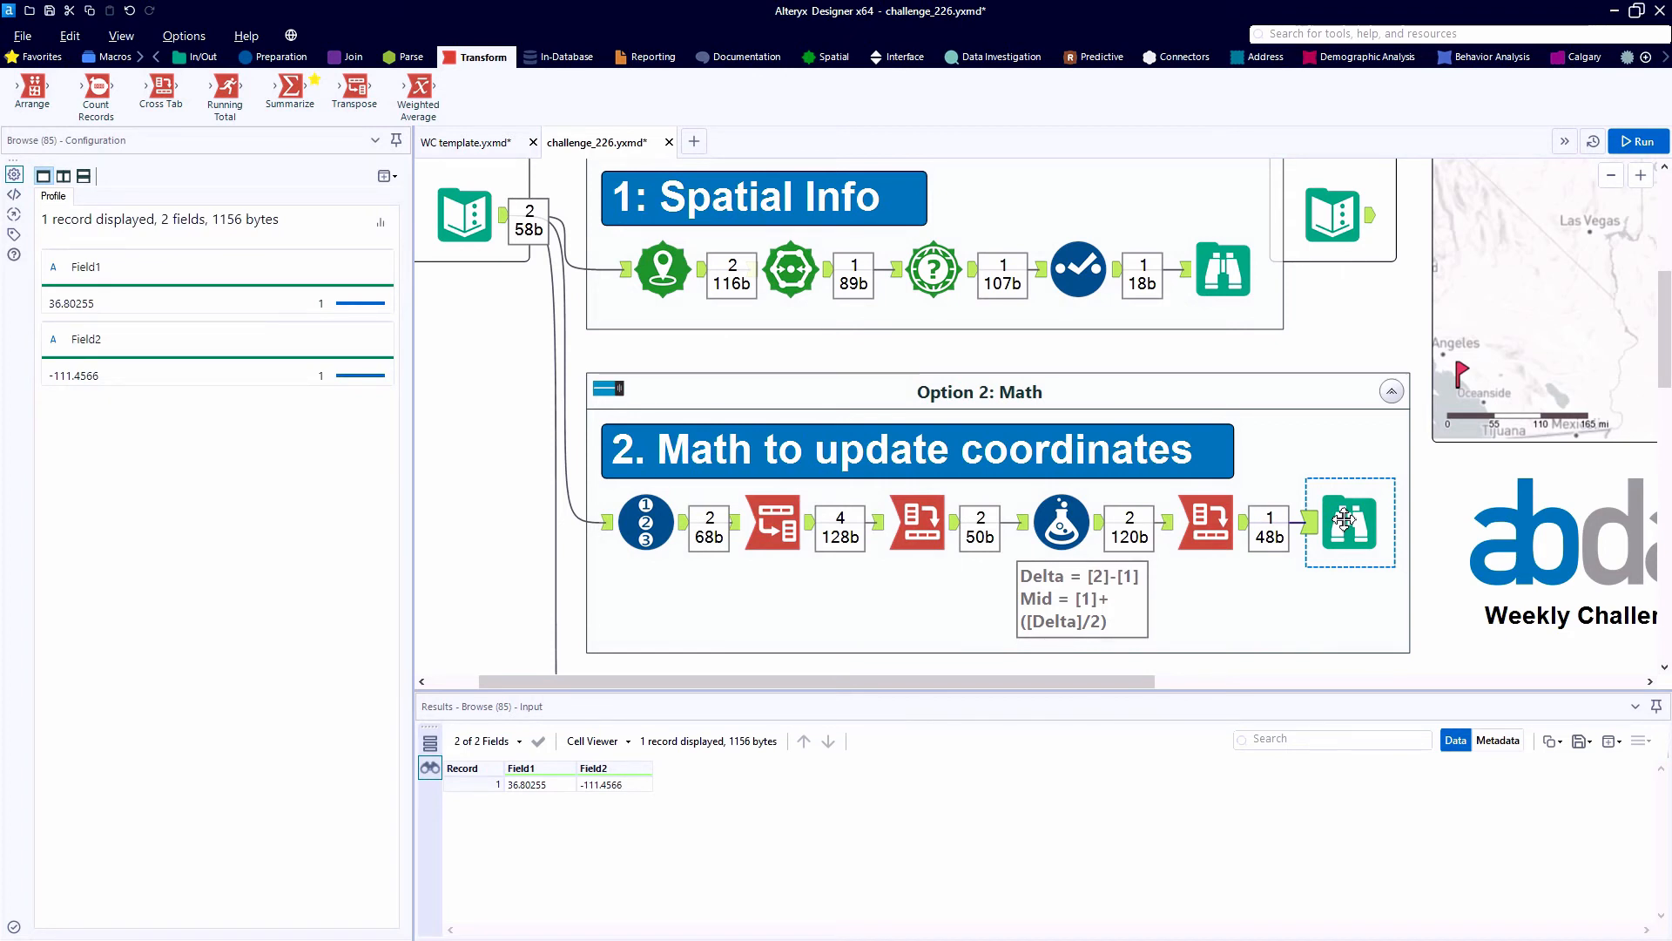
# - Insert a Select tool between the second Cross Tab and Browse, and move Field1 below Field2
pyautogui.click(296, 58)
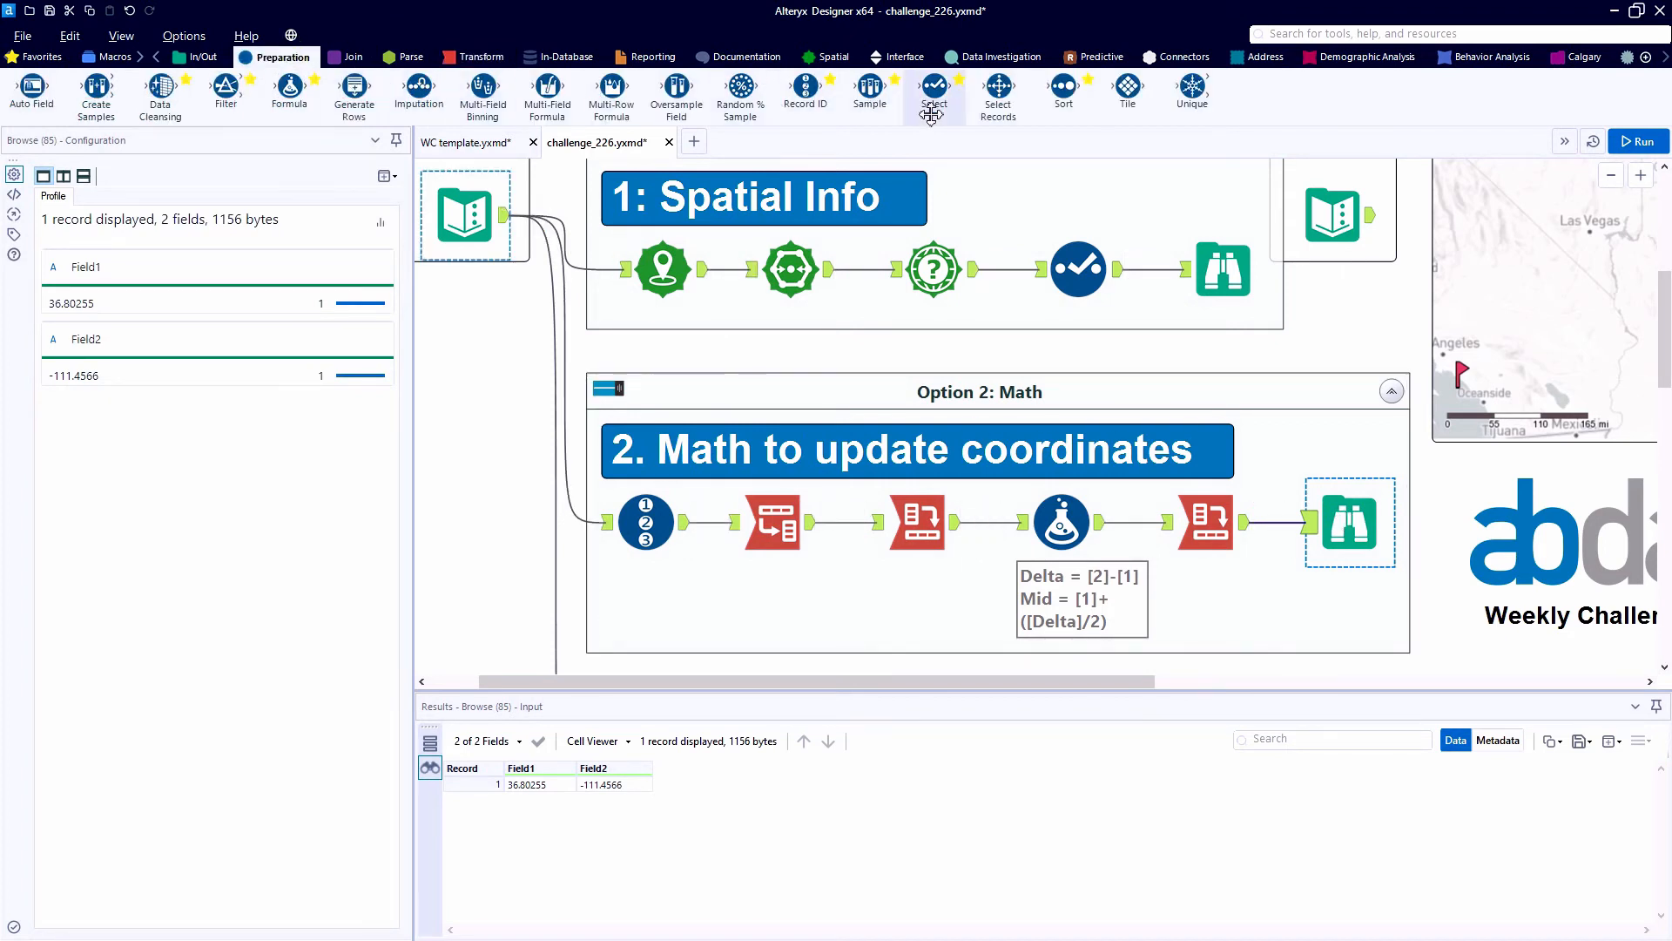
pyautogui.moveTo(933, 112); pyautogui.dragTo(1281, 521)
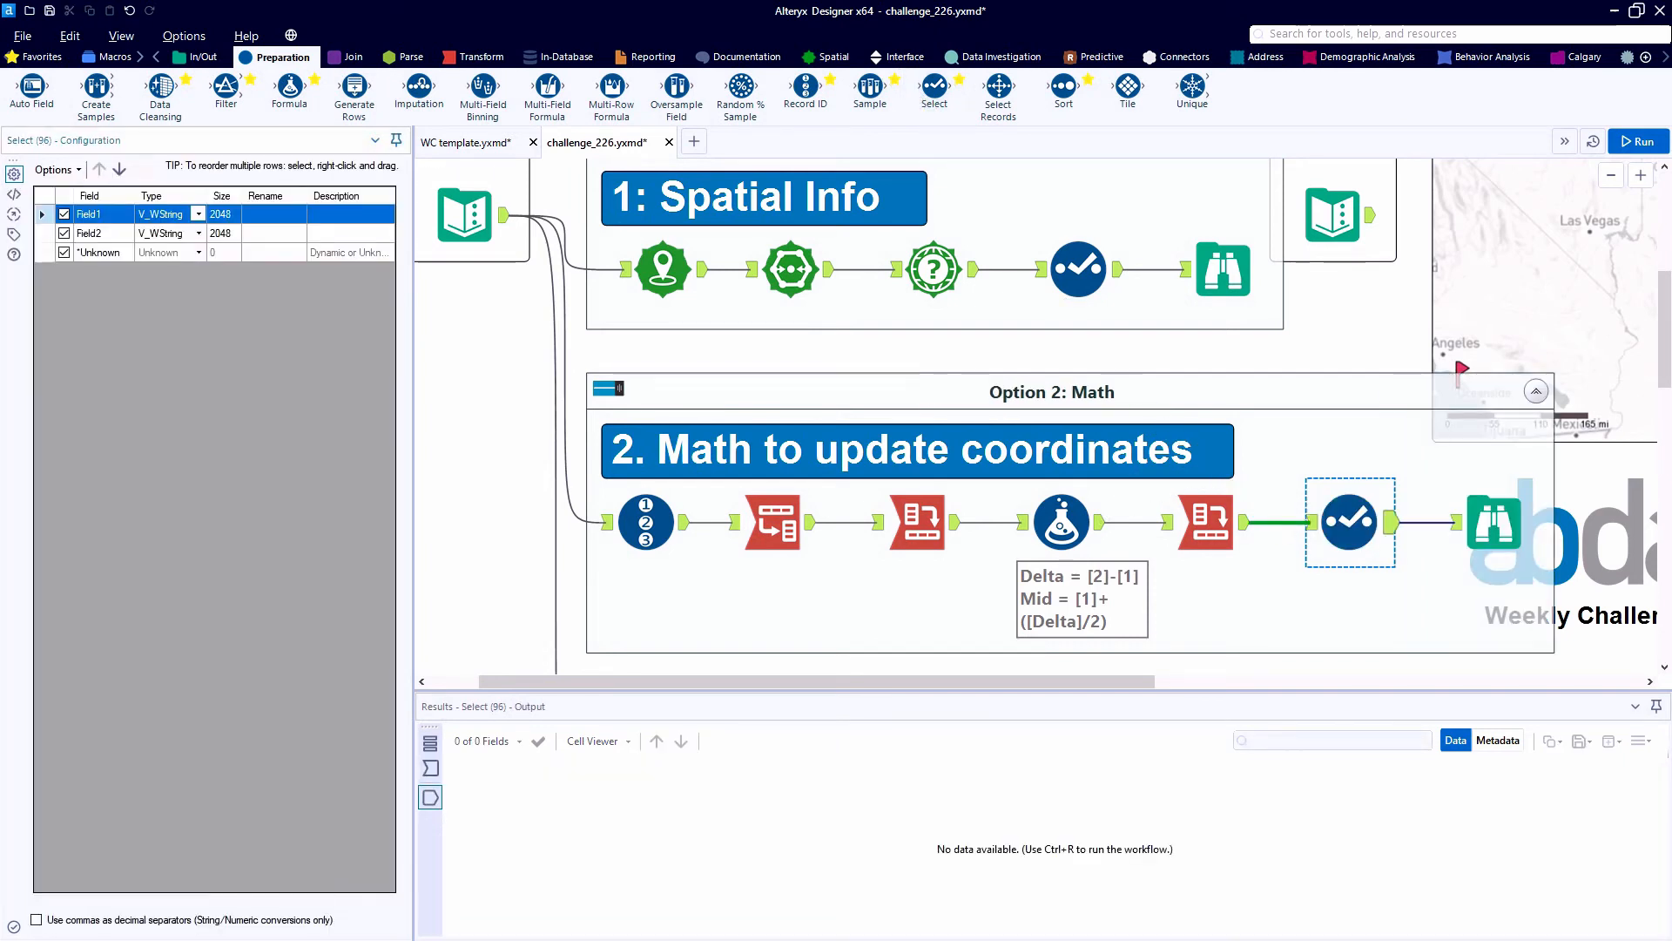
pyautogui.click(120, 170)
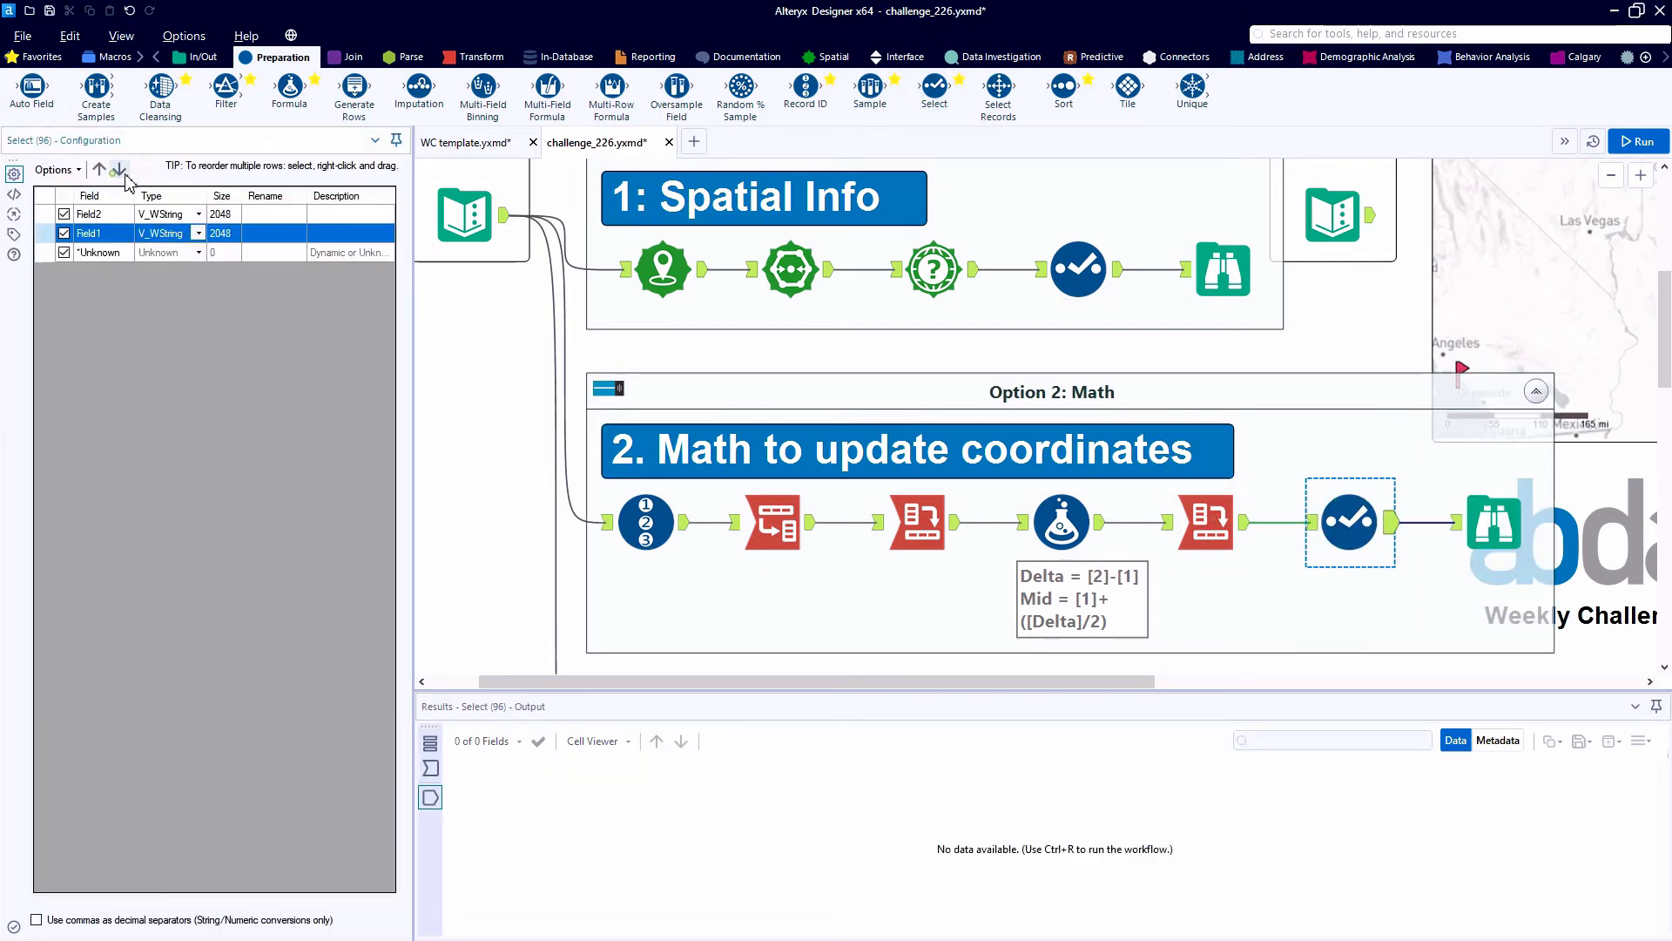
# - Rename Field2 to X and Field1 to Y, and run the workflow to compare the result with the Spatial Info option
pyautogui.click(284, 214)
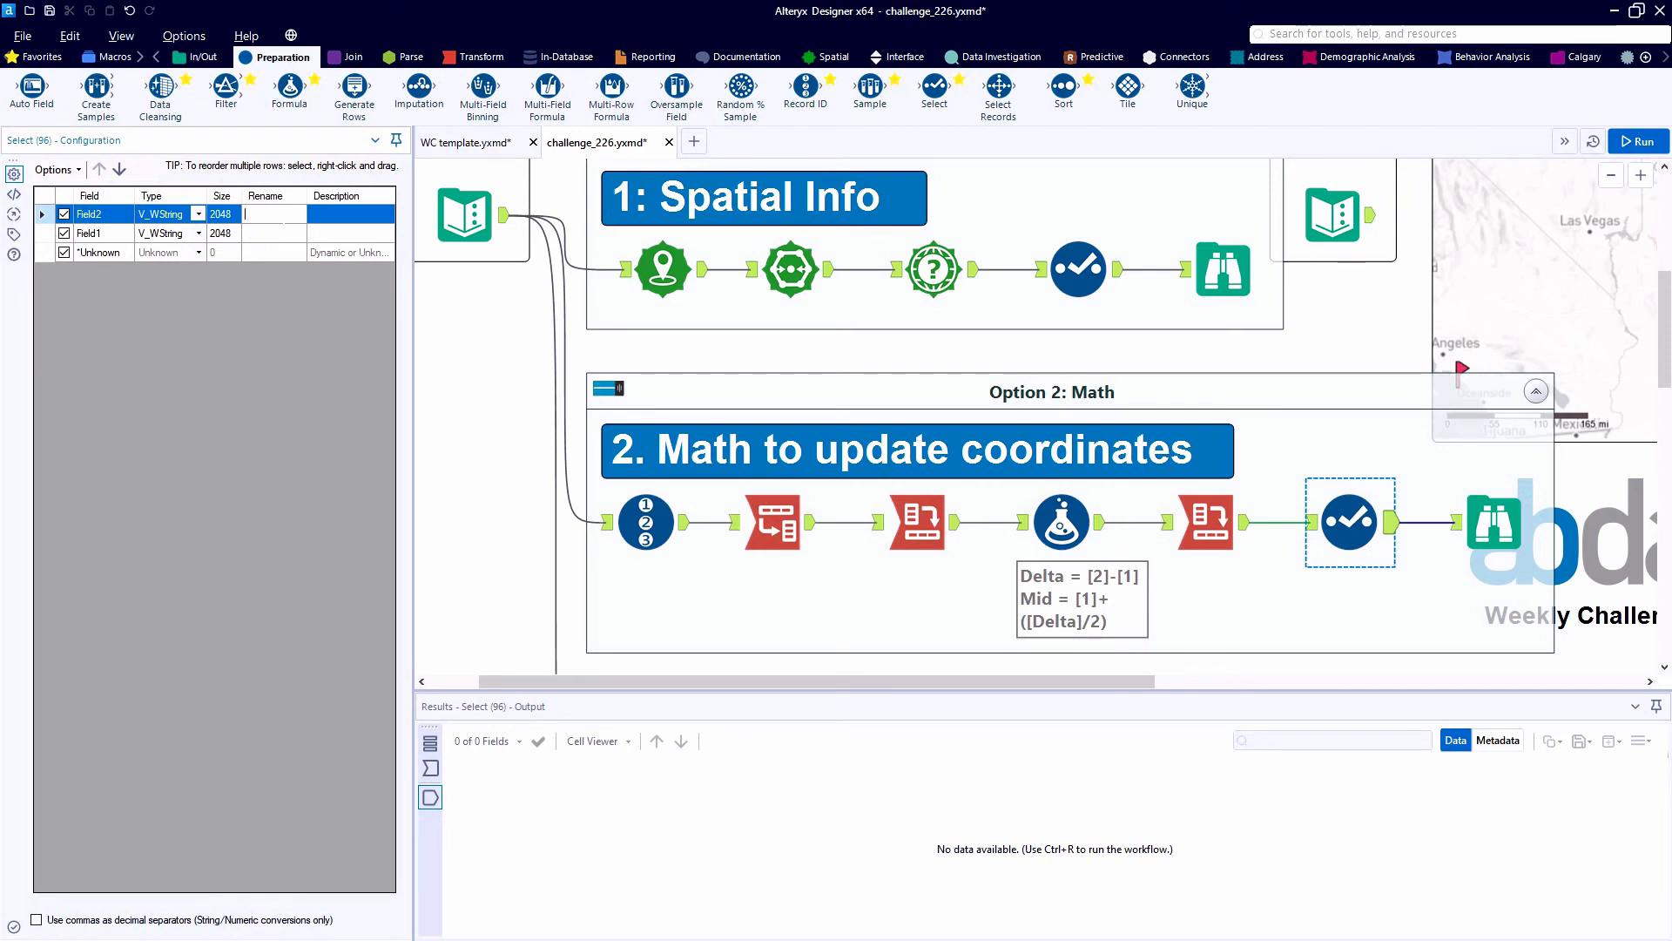
pyautogui.write('X')
pyautogui.press('Return')
pyautogui.write('Y')
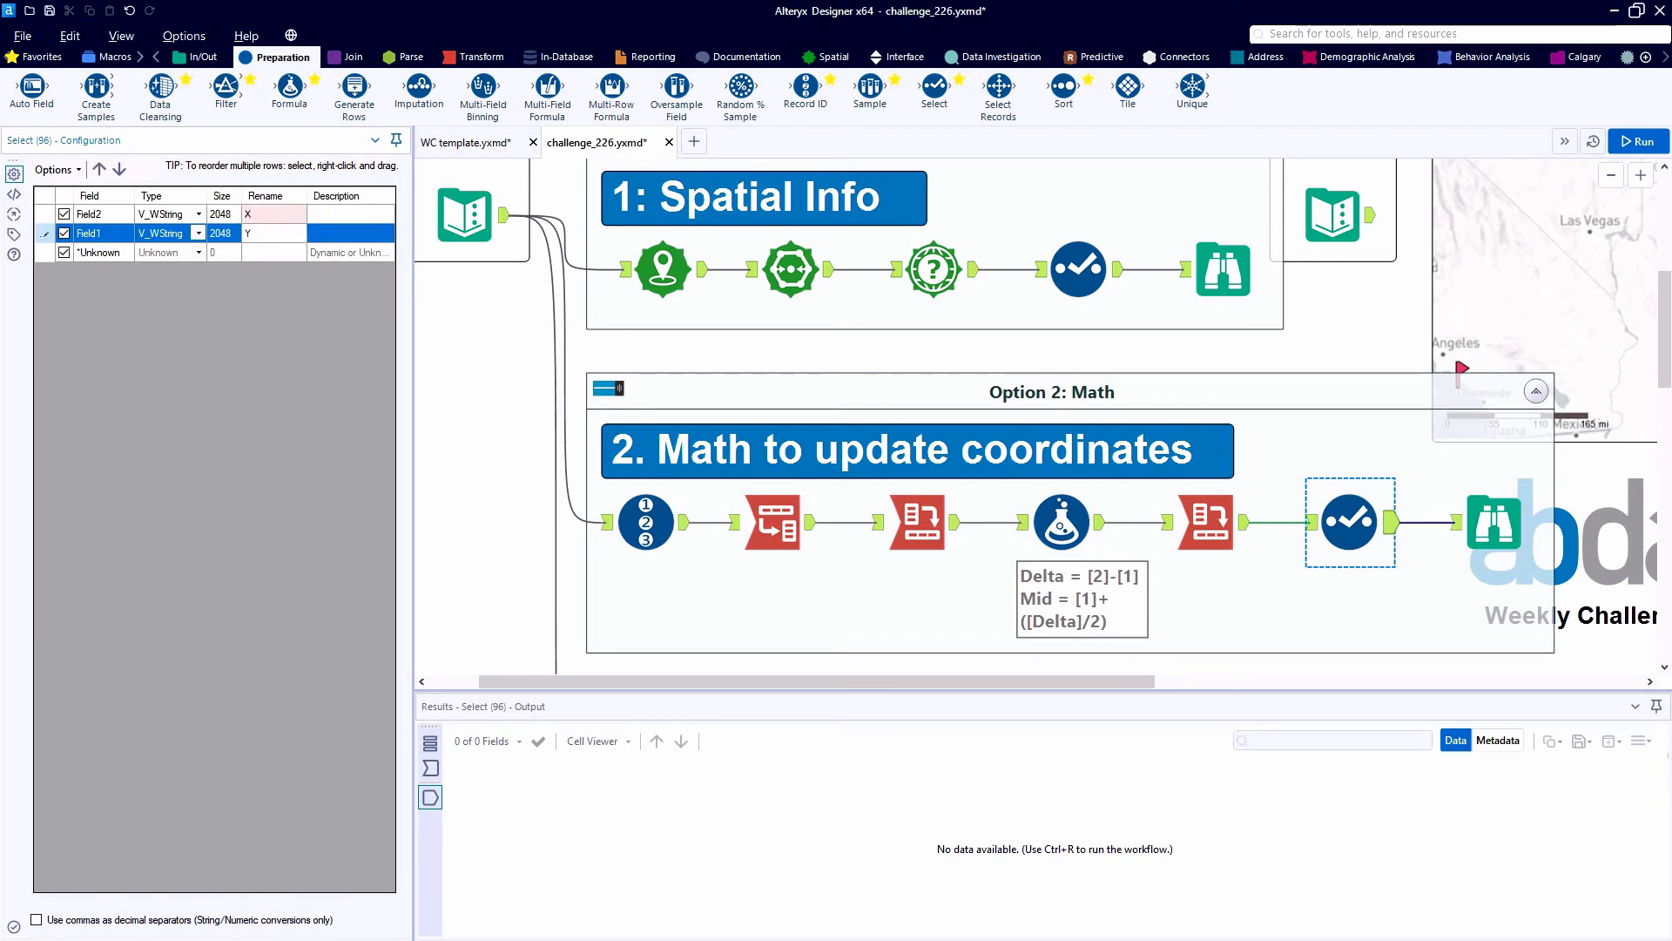
pyautogui.hotkey('ctrl', 'r')
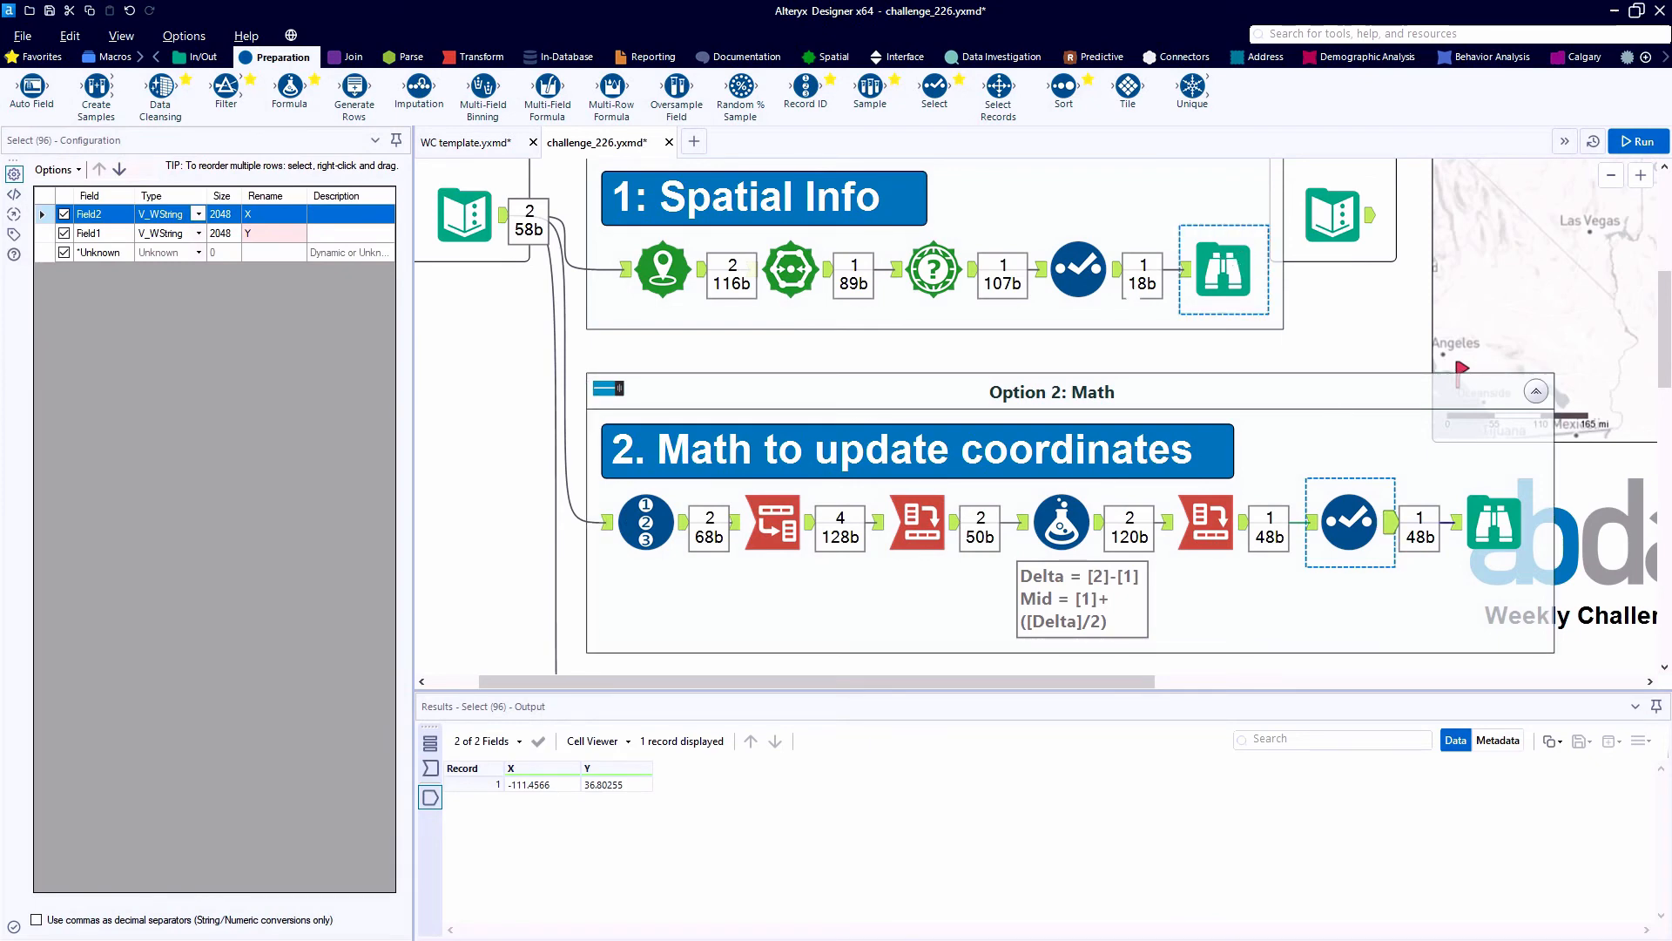
pyautogui.click(1115, 272)
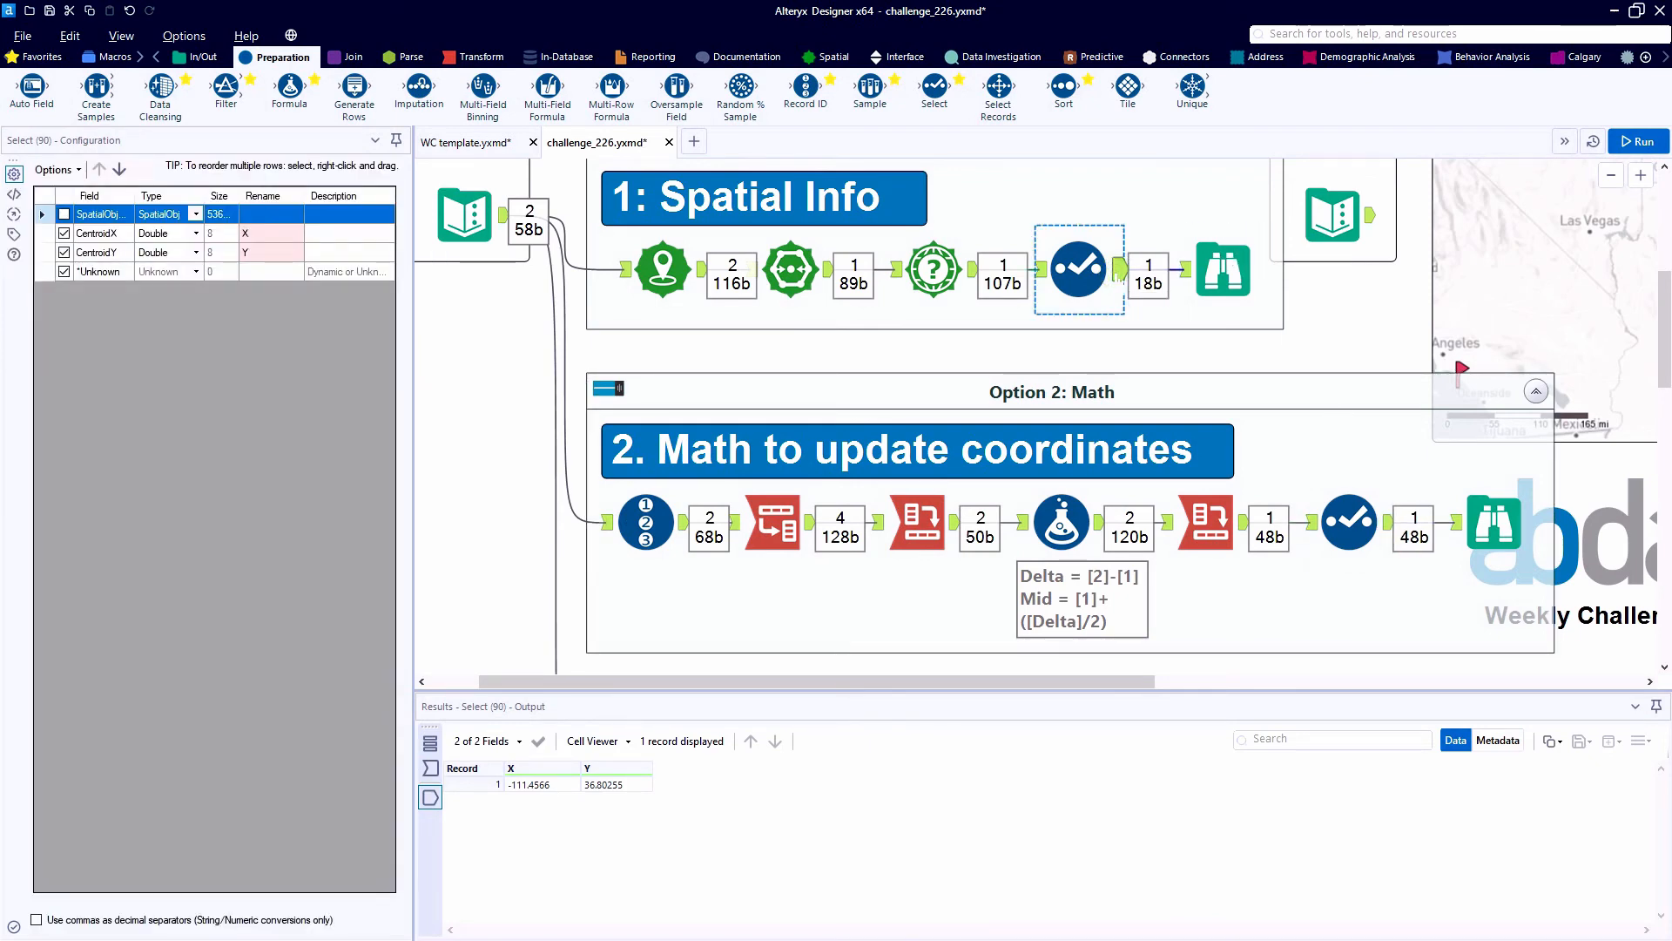
# - Insert a Create Points tool before Browse in Option 3, with Field2 as the X field and Field1 as the Y field
pyautogui.scroll(-5, 1119, 276)
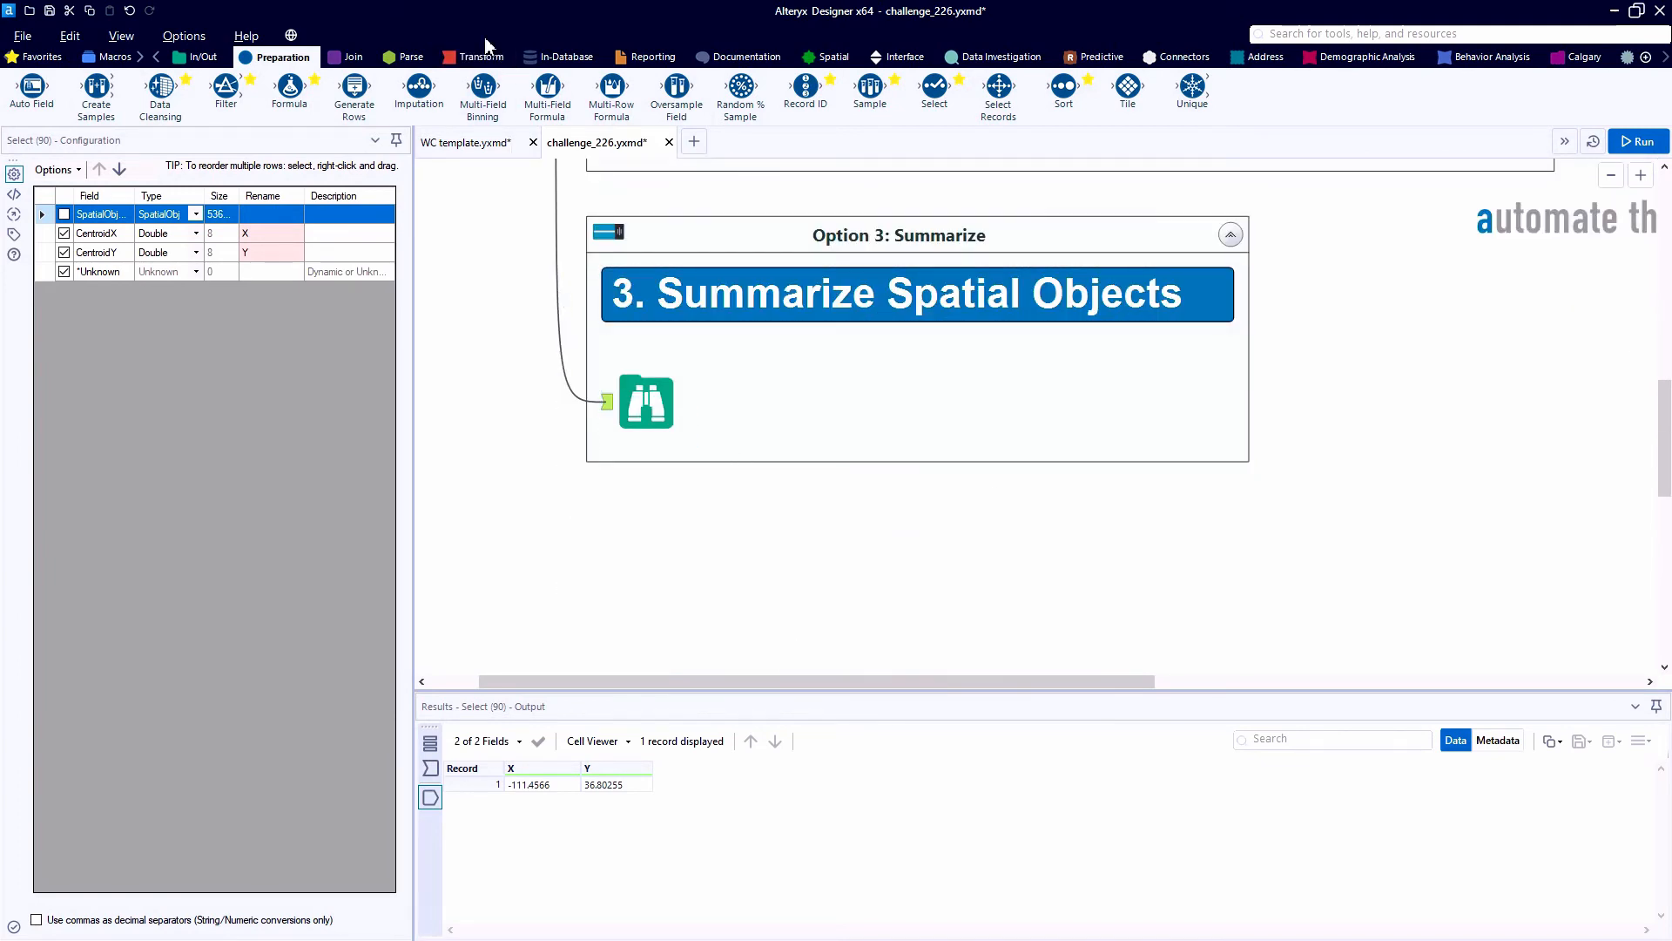
pyautogui.scroll(4, 607, 249)
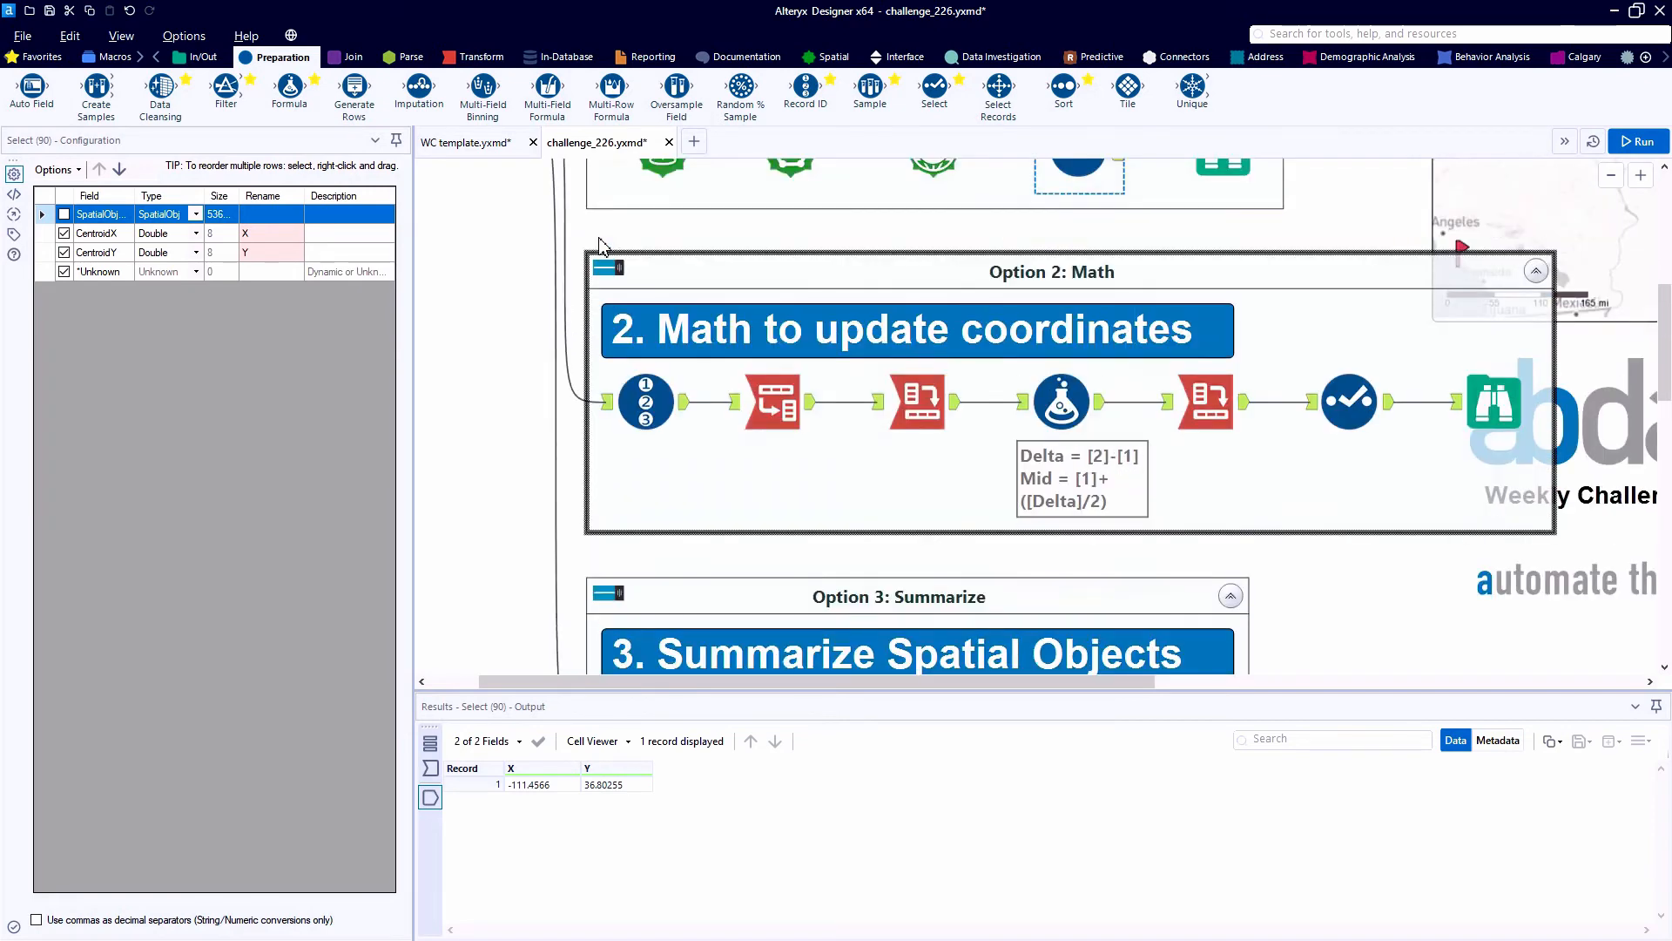
pyautogui.scroll(-3, 607, 248)
pyautogui.scroll(-1, 607, 249)
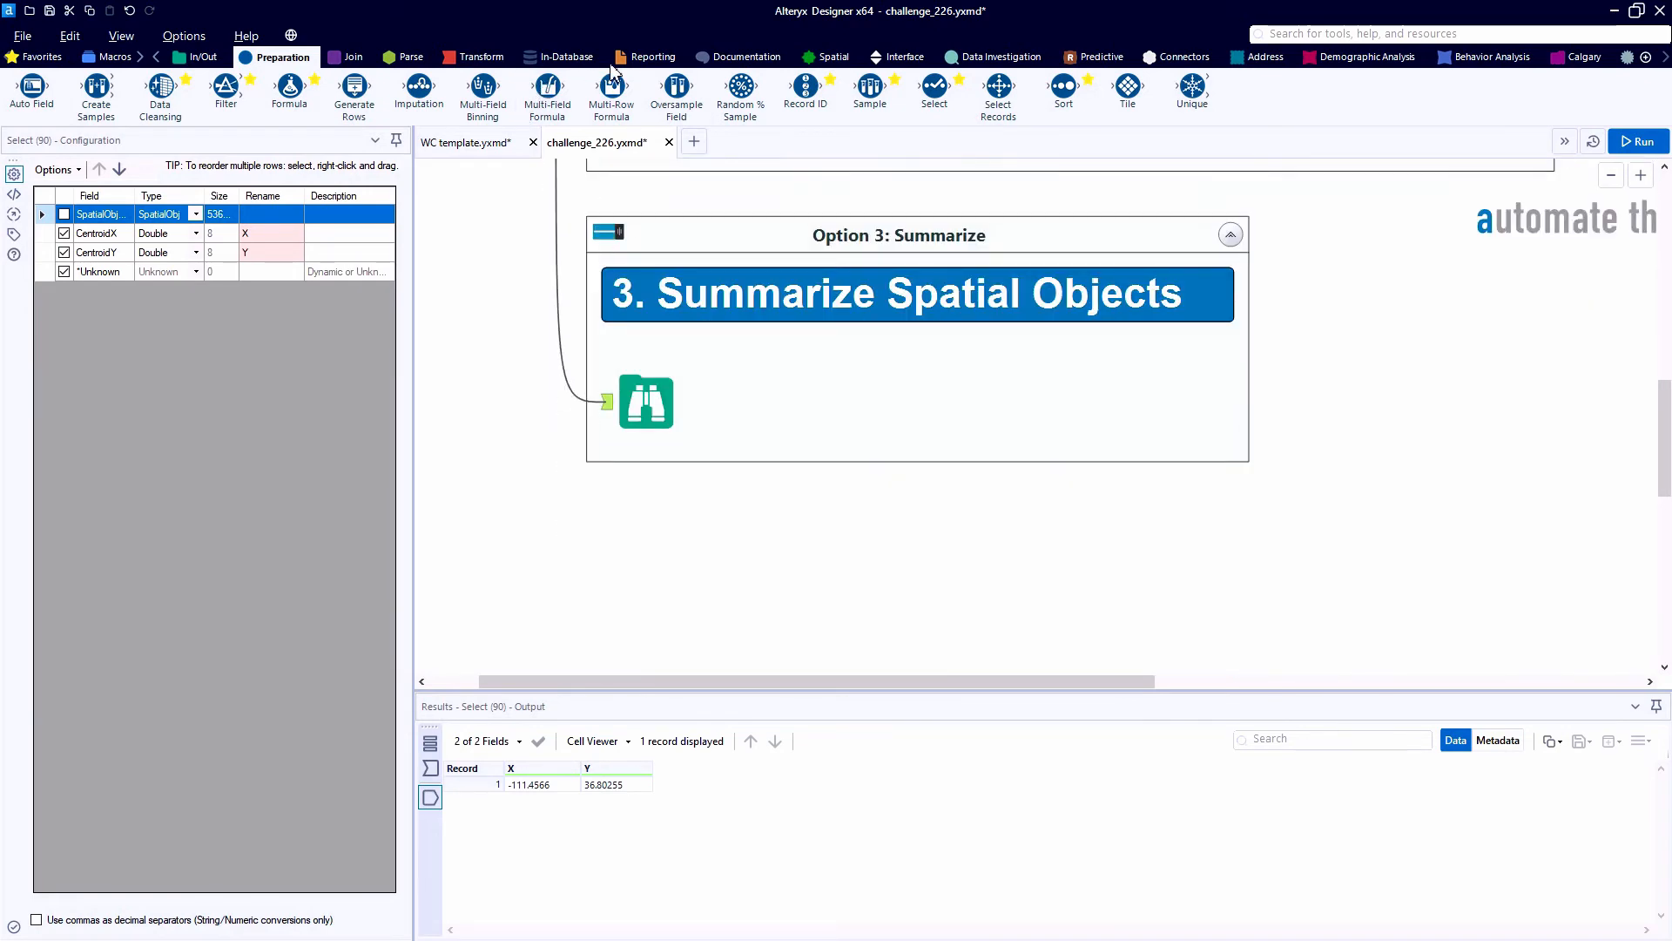
pyautogui.click(827, 57)
pyautogui.moveTo(96, 87); pyautogui.dragTo(592, 396)
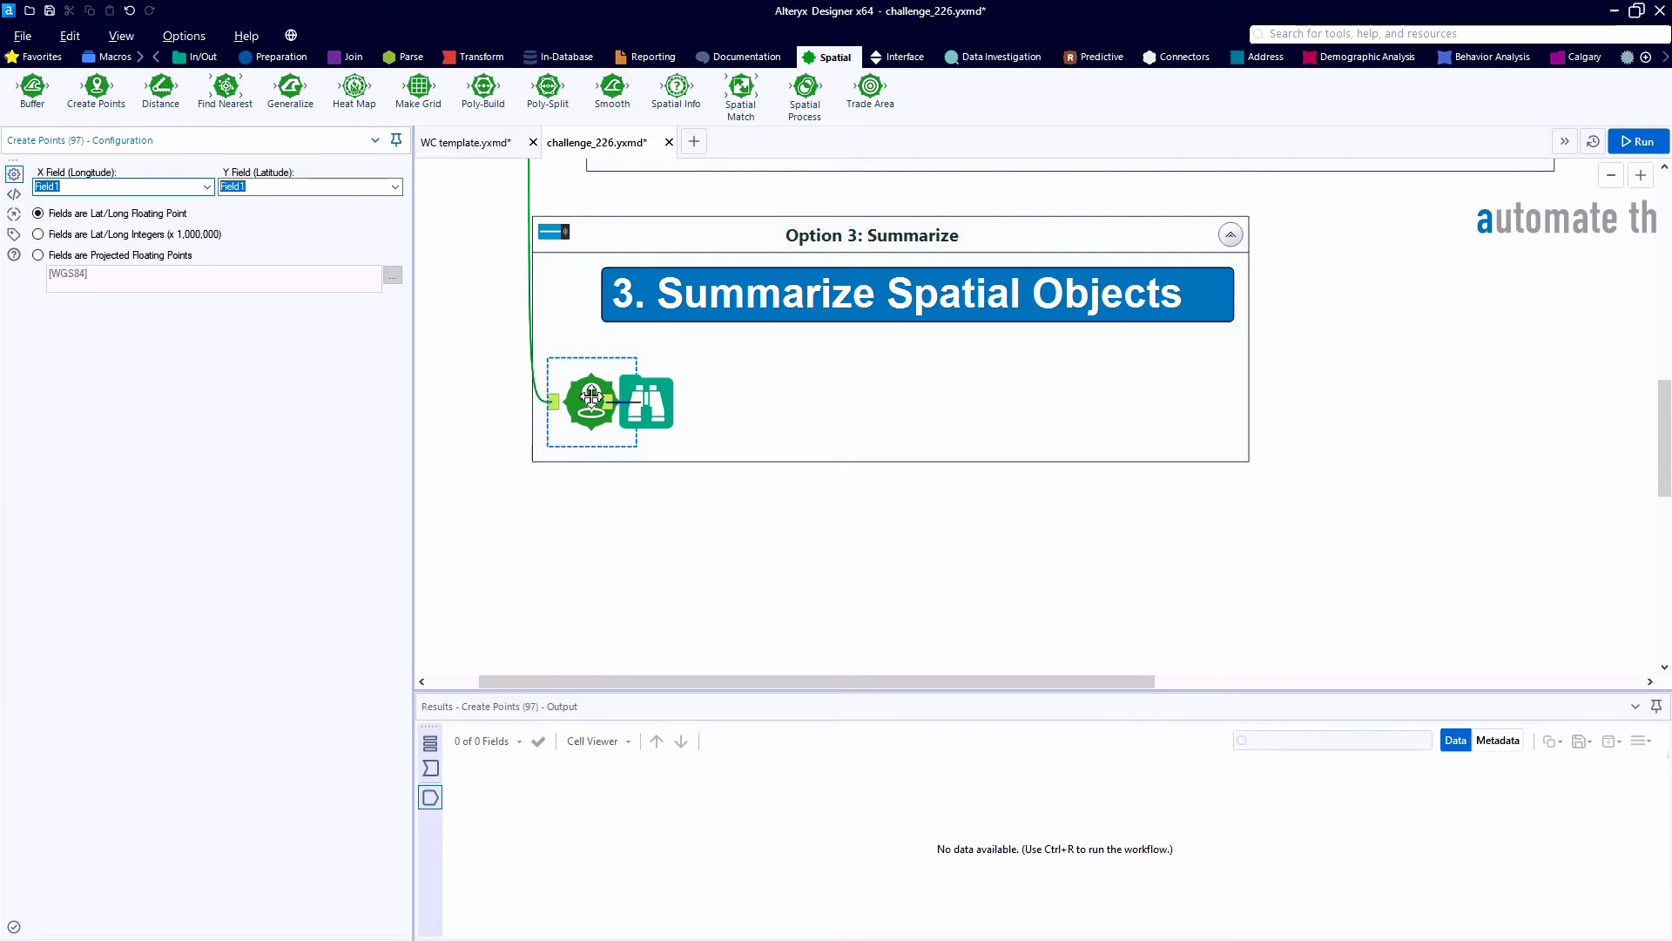
pyautogui.click(207, 196)
pyautogui.click(178, 211)
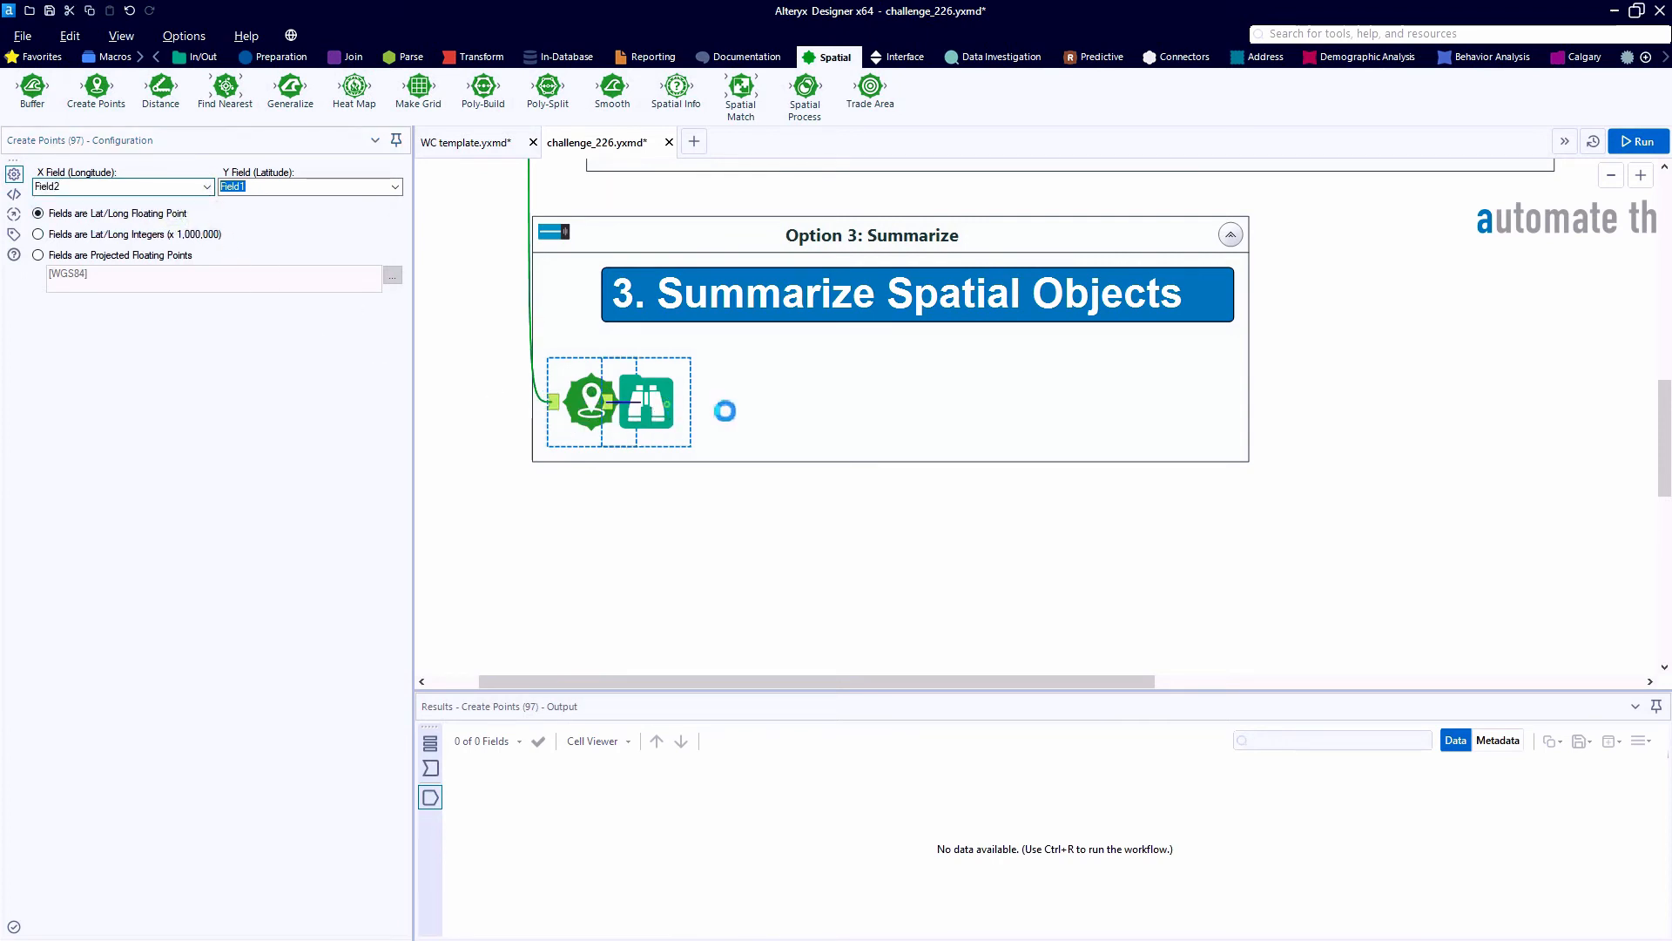
# - Space the Option 3 Browse tool well apart from Create Points and run the workflow
pyautogui.moveTo(688, 406); pyautogui.dragTo(1131, 407)
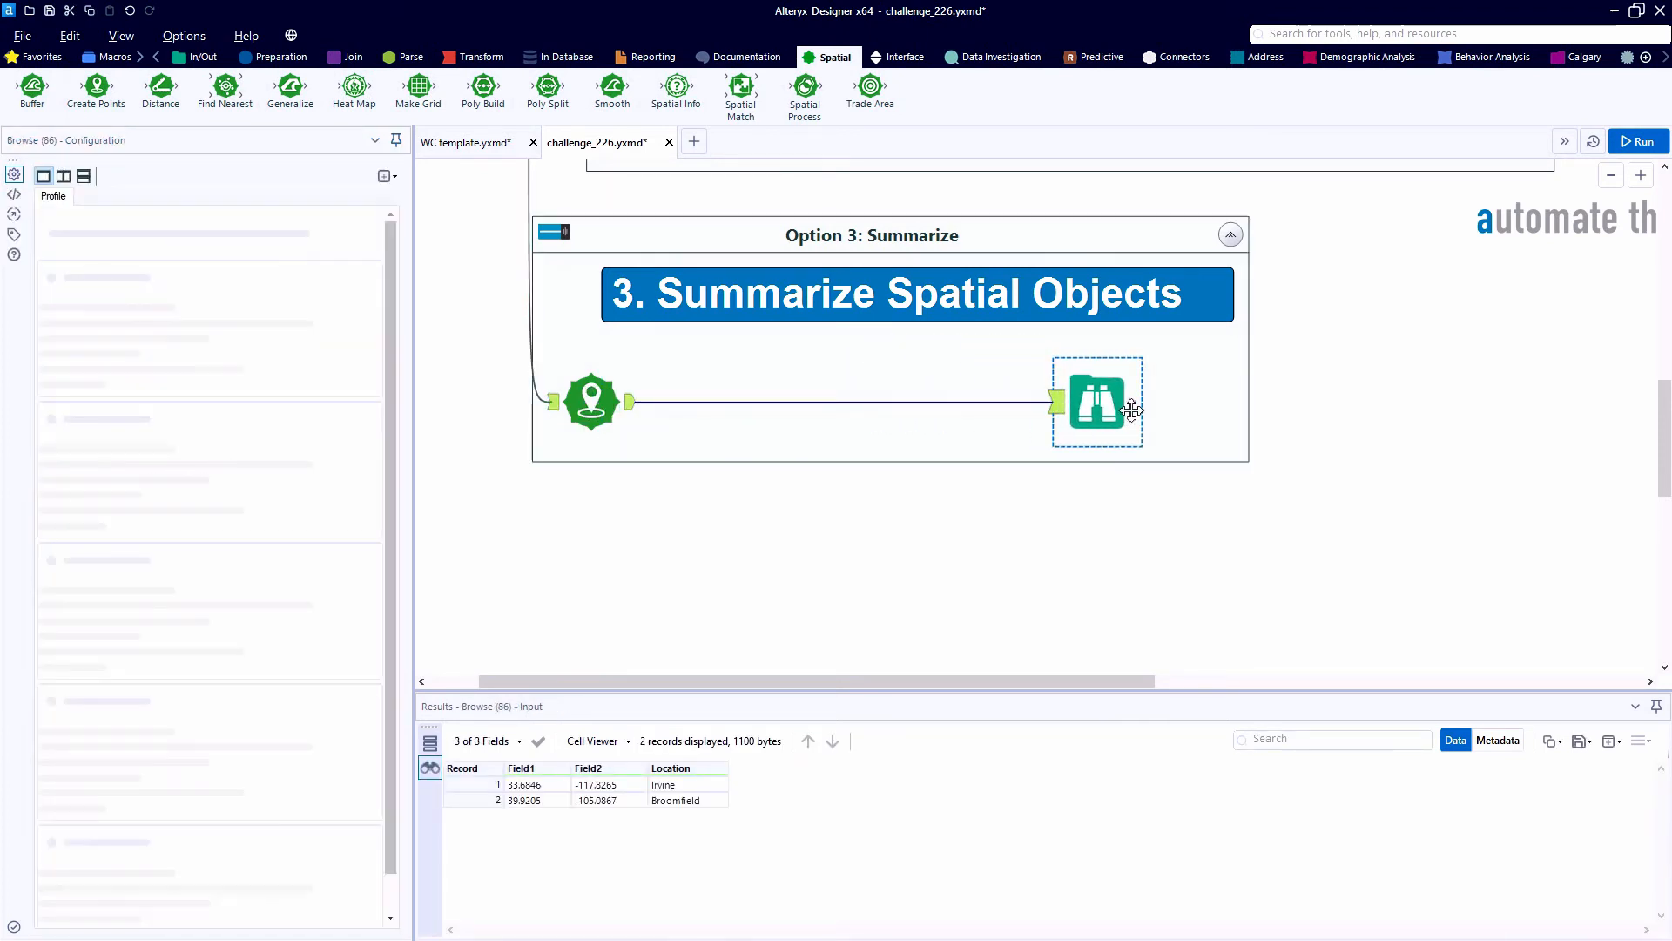
pyautogui.click(610, 423)
pyautogui.hotkey('ctrl', 'r')
pyautogui.scroll(1, 604, 424)
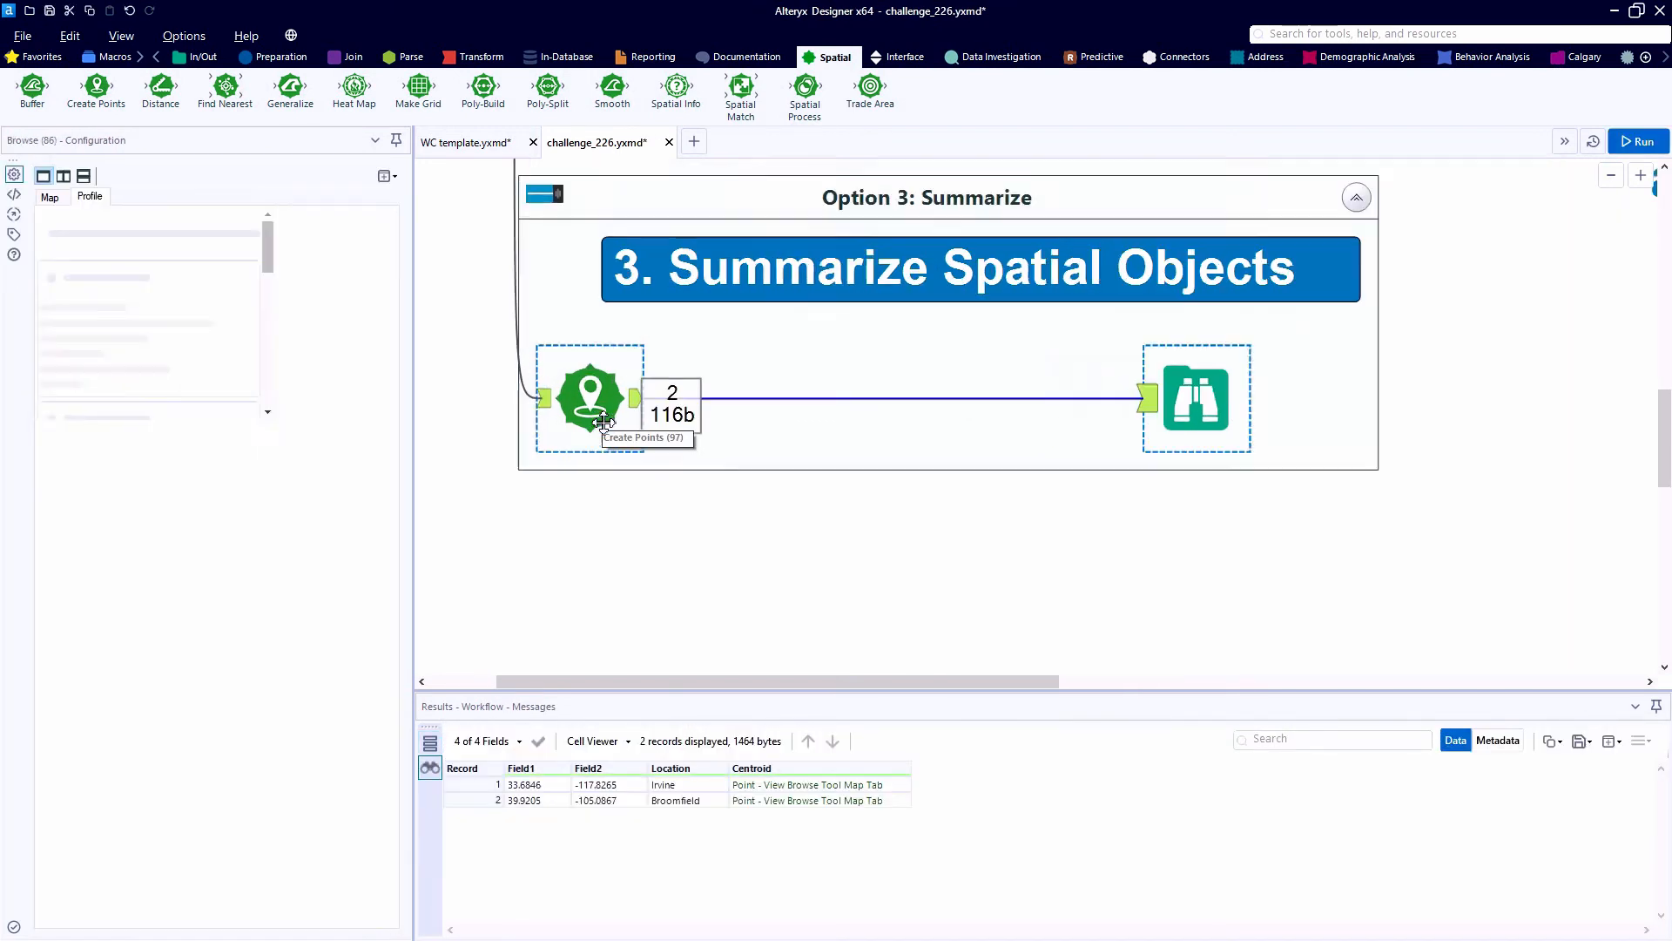
# - Enlarge the results area and examine the two Option 3 points on the Browse map, highlighting the Irvine record
pyautogui.scroll(1, 604, 424)
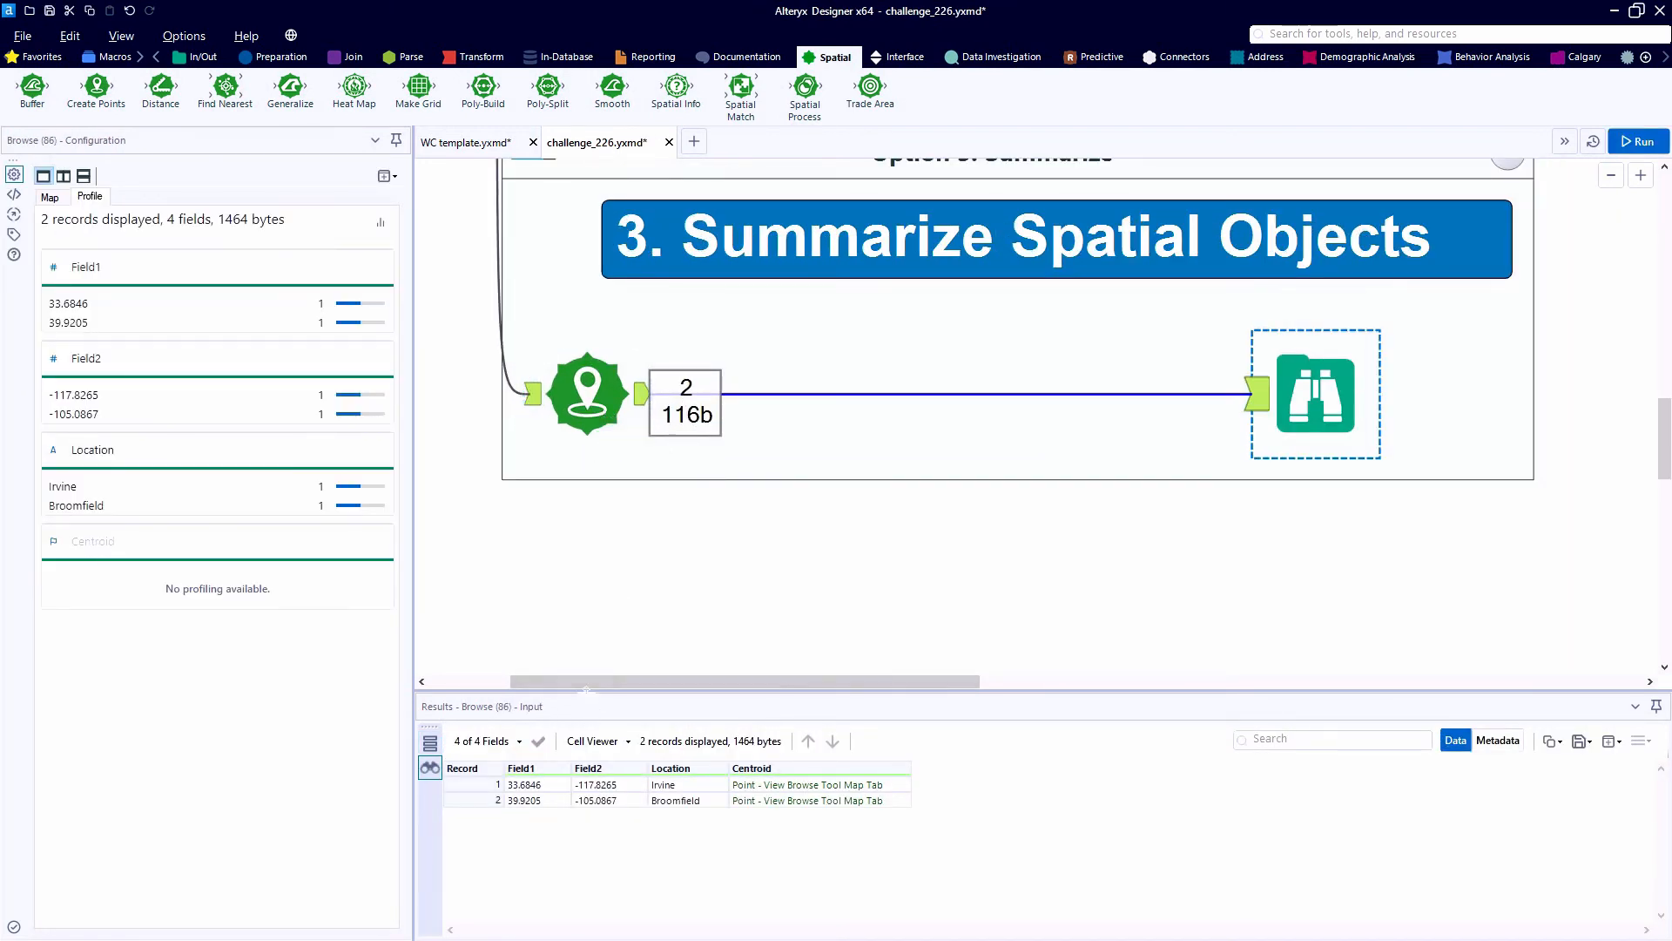
pyautogui.moveTo(586, 690); pyautogui.dragTo(588, 614)
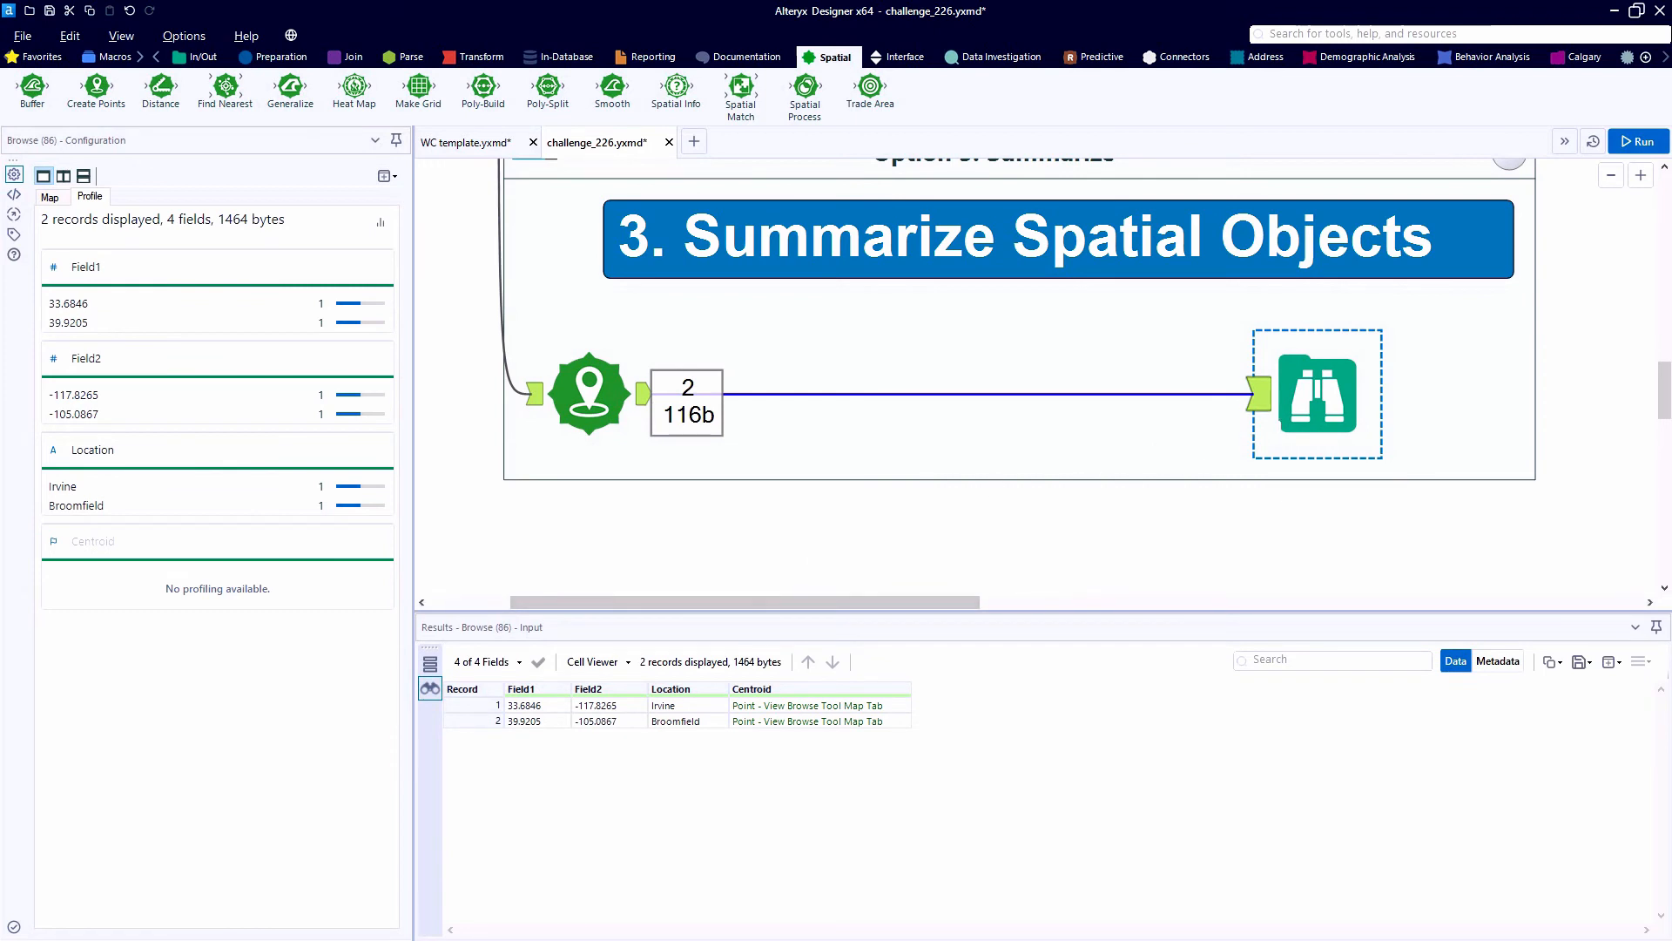
pyautogui.click(51, 198)
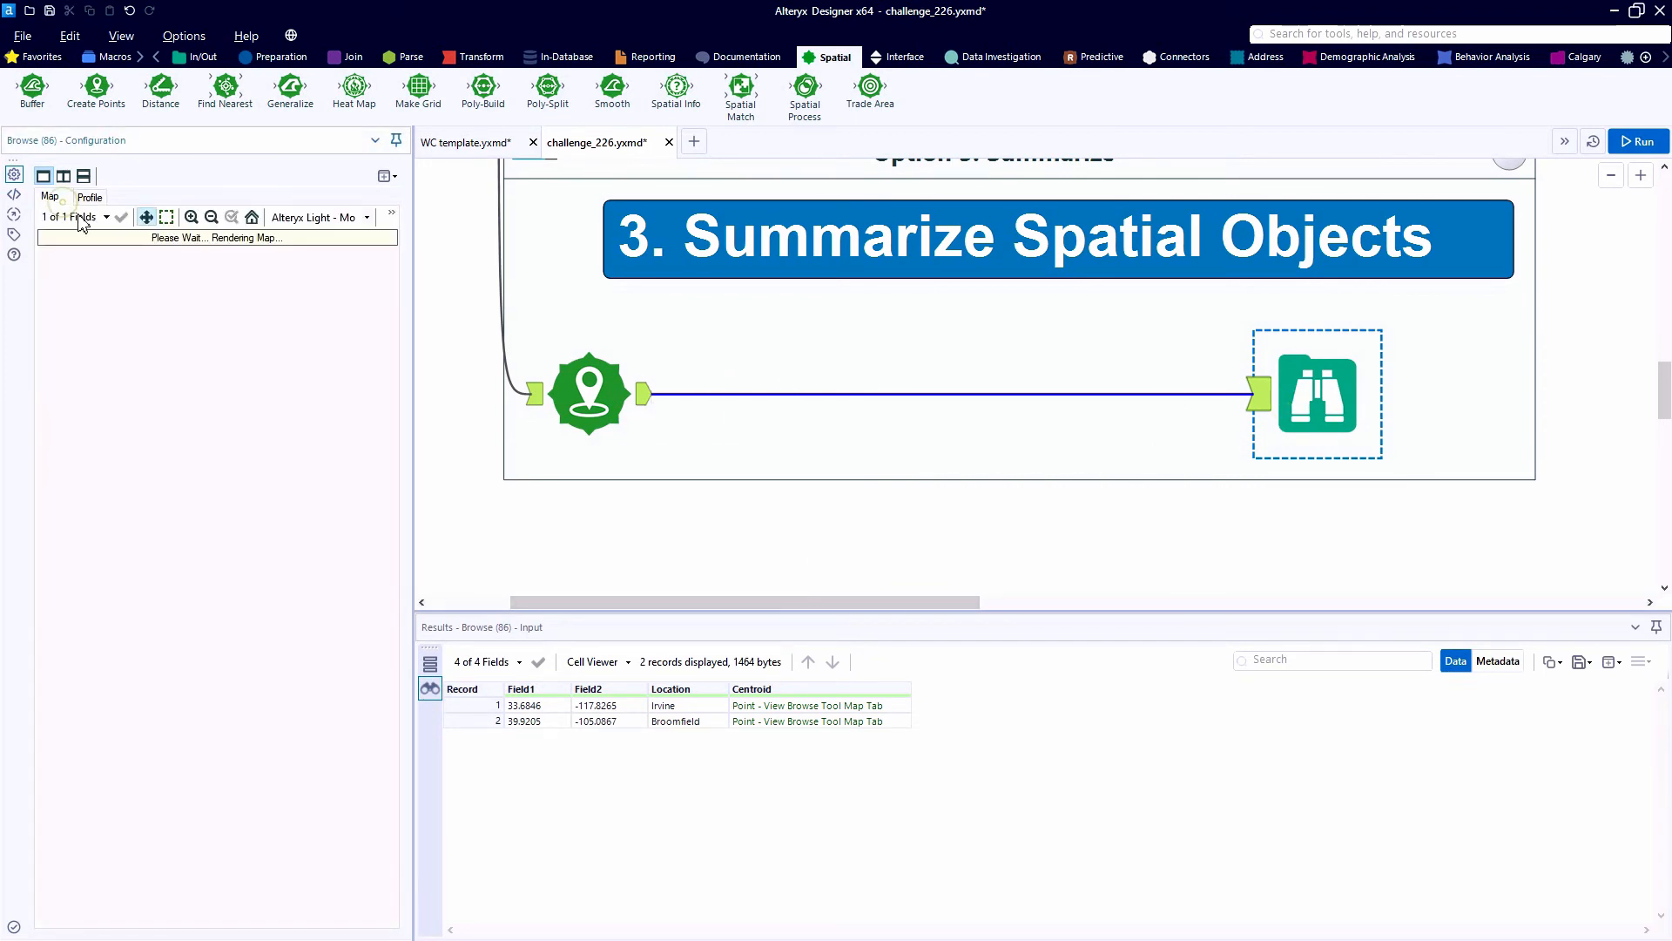
pyautogui.click(804, 707)
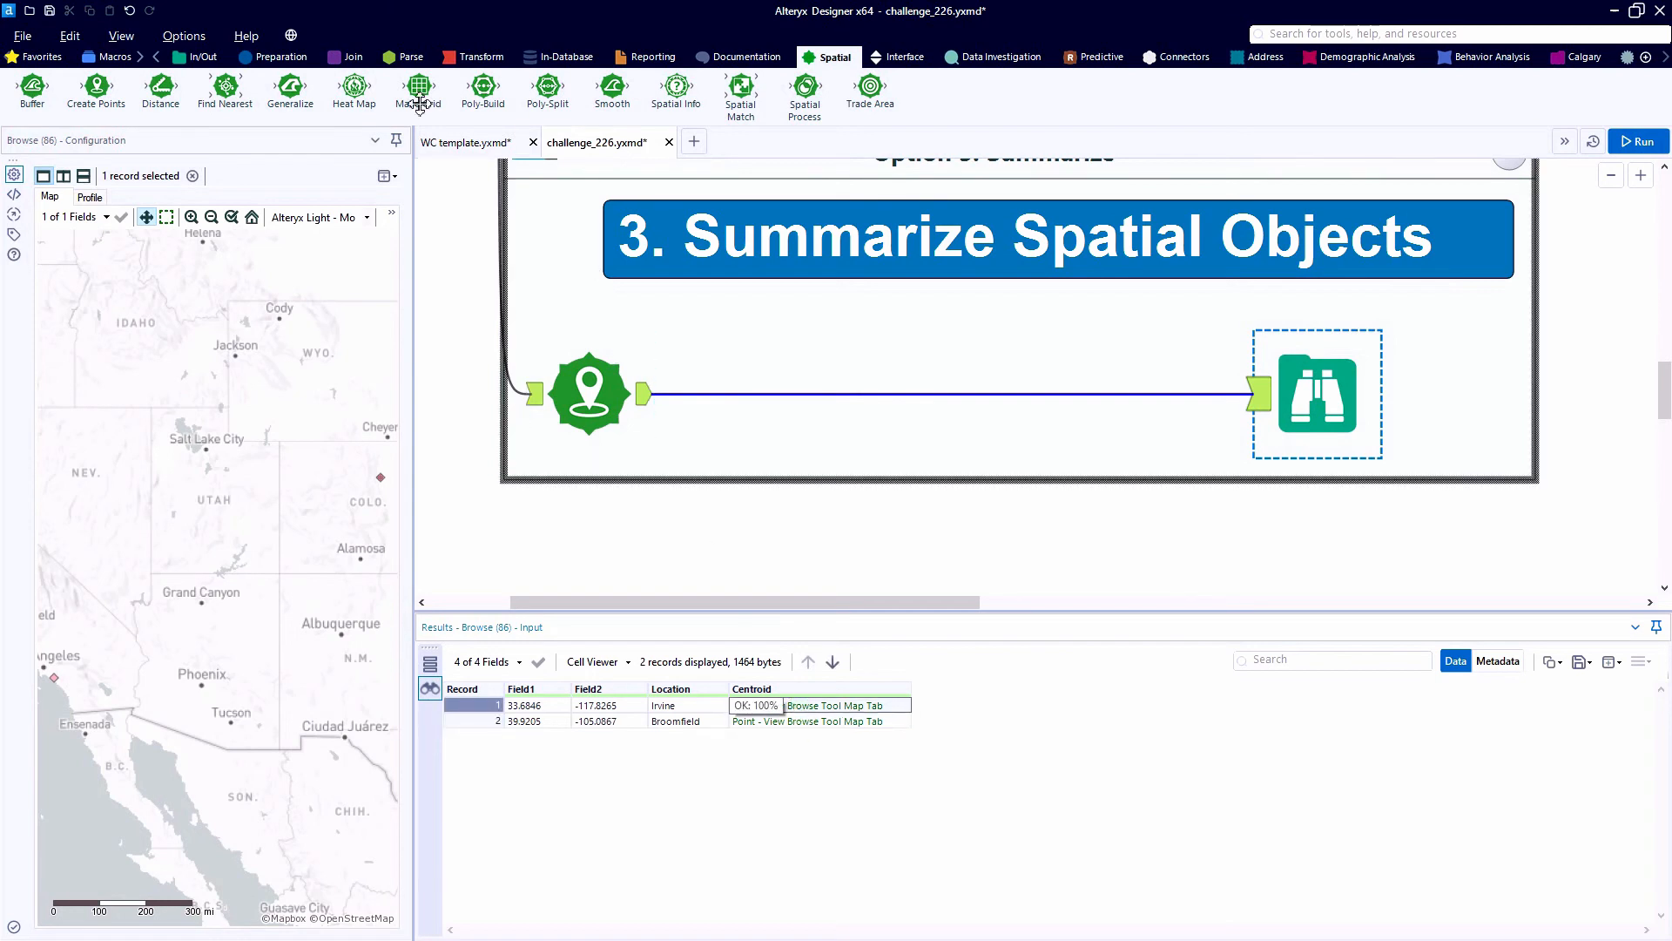
# - Insert a Summarize tool between Create Points and Browse in Option 3, and add the spatial Combine action on the Centroid field
pyautogui.click(42, 58)
pyautogui.moveTo(934, 88); pyautogui.dragTo(794, 392)
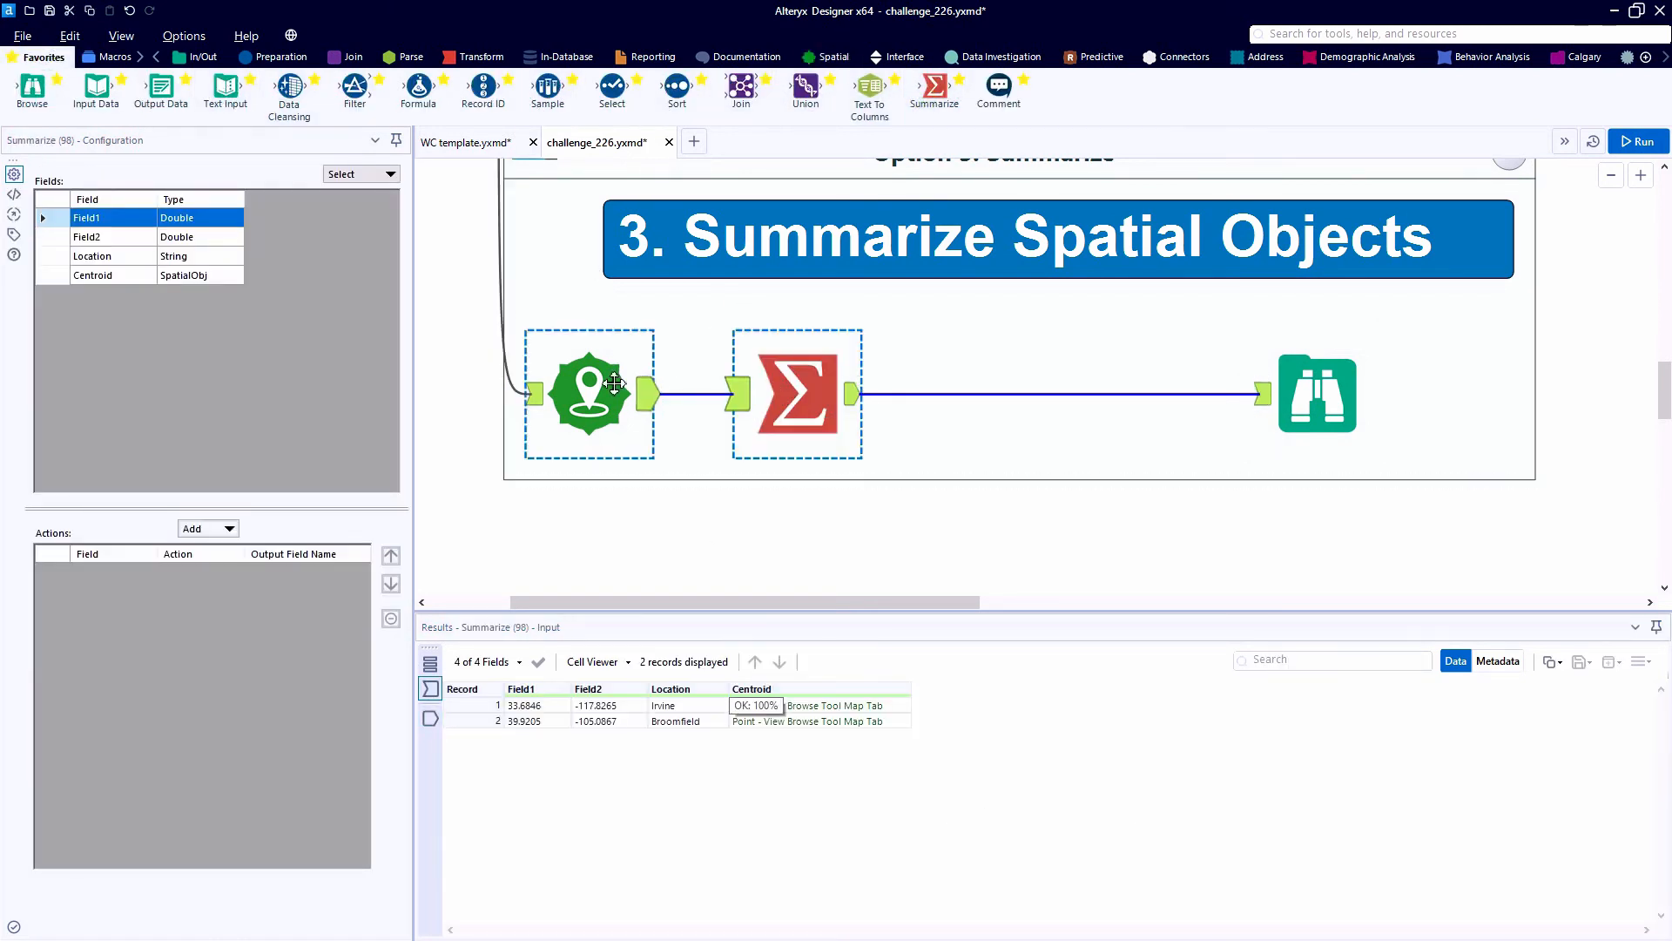
pyautogui.click(137, 278)
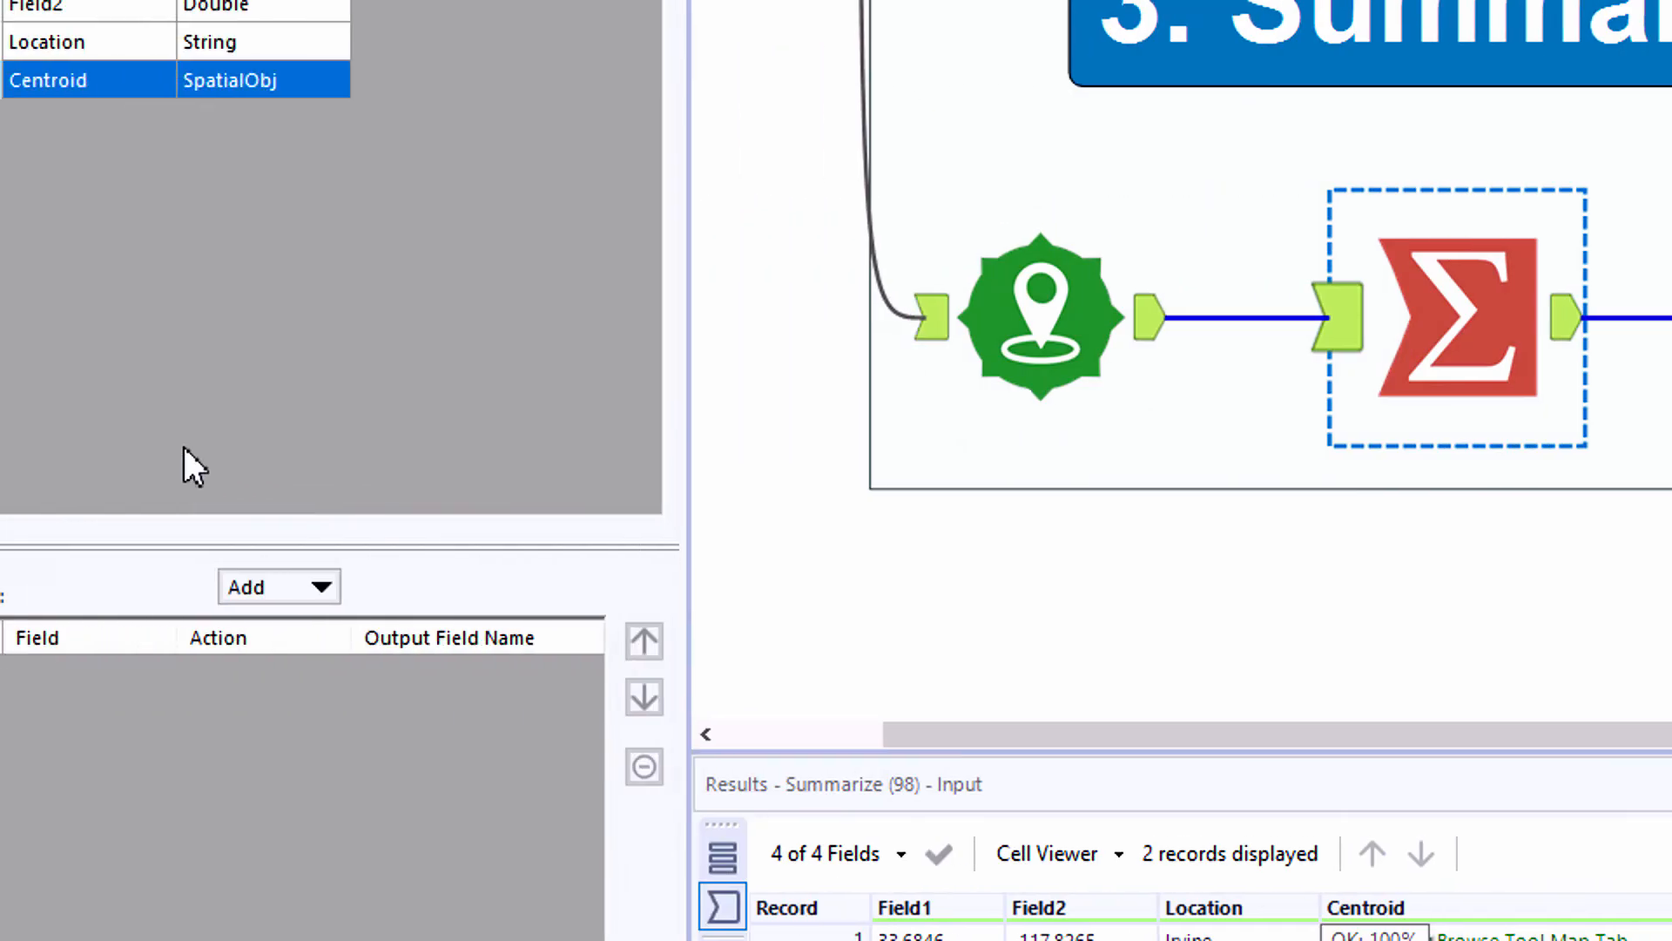
pyautogui.click(371, 591)
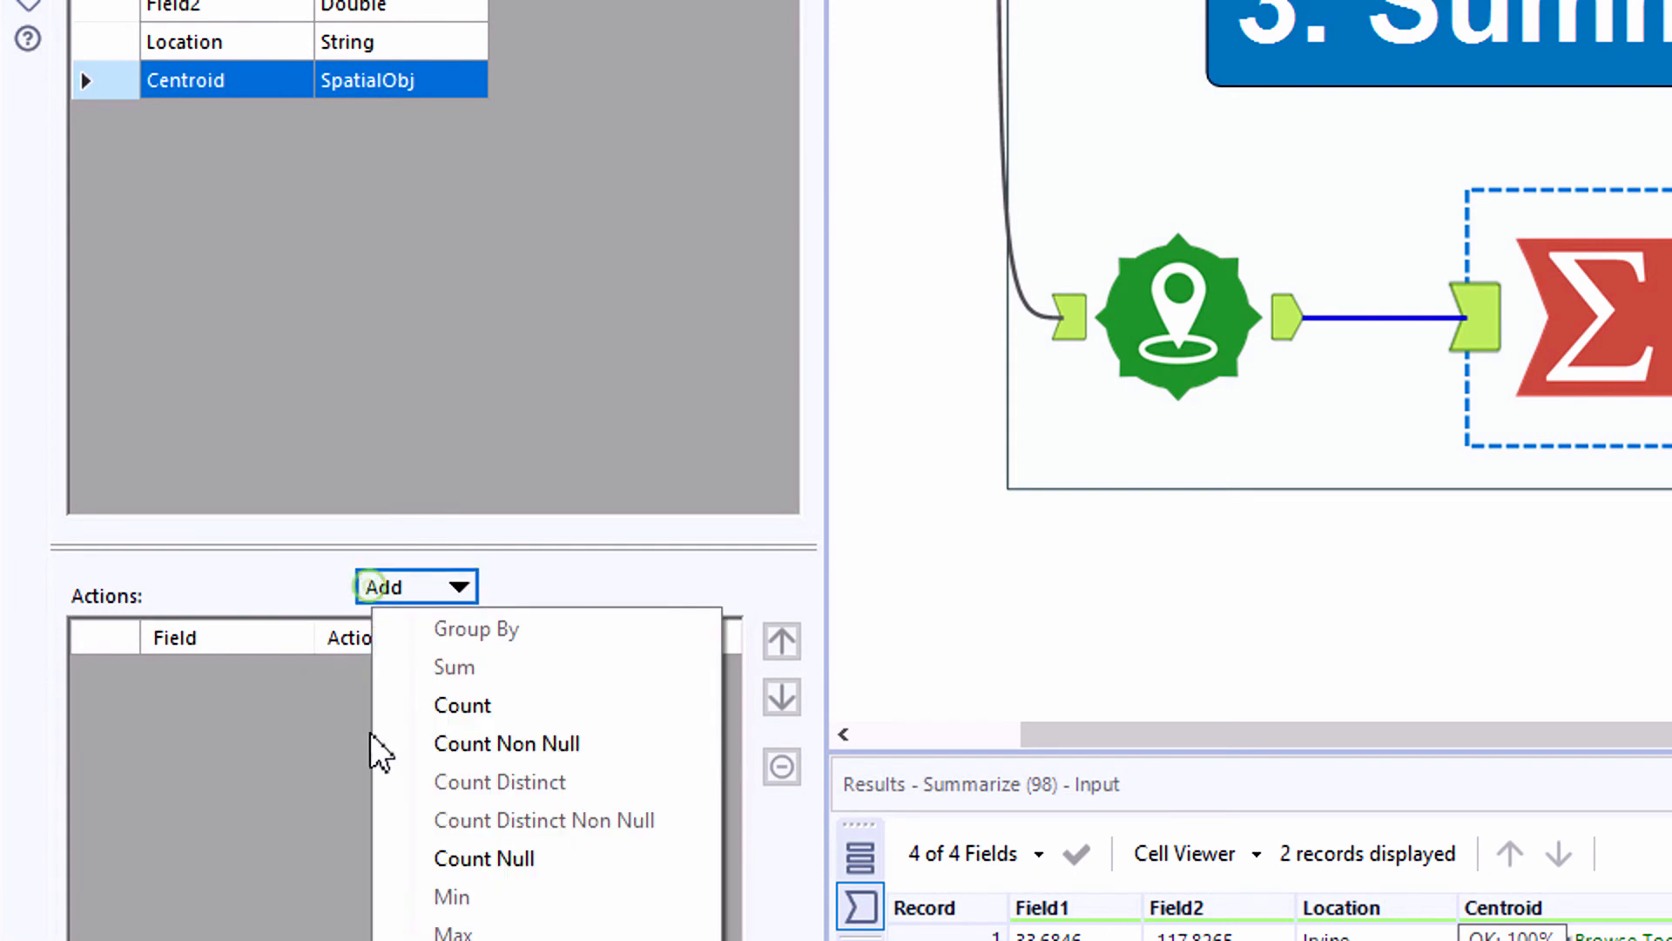
pyautogui.moveTo(545, 758)
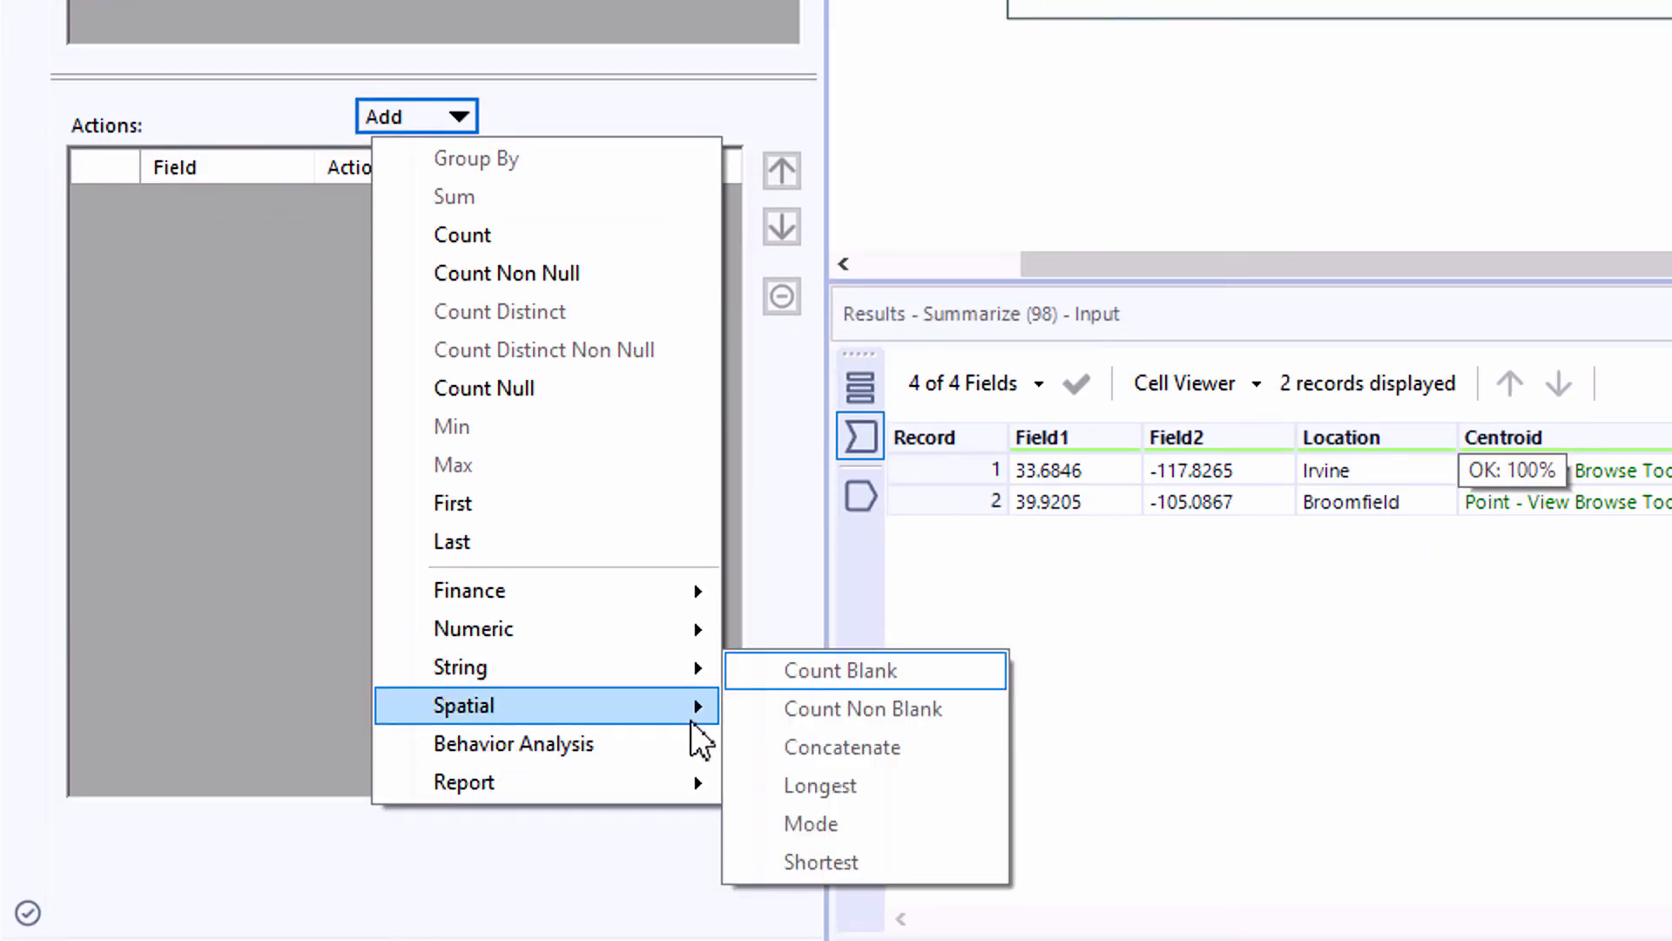
pyautogui.moveTo(694, 738)
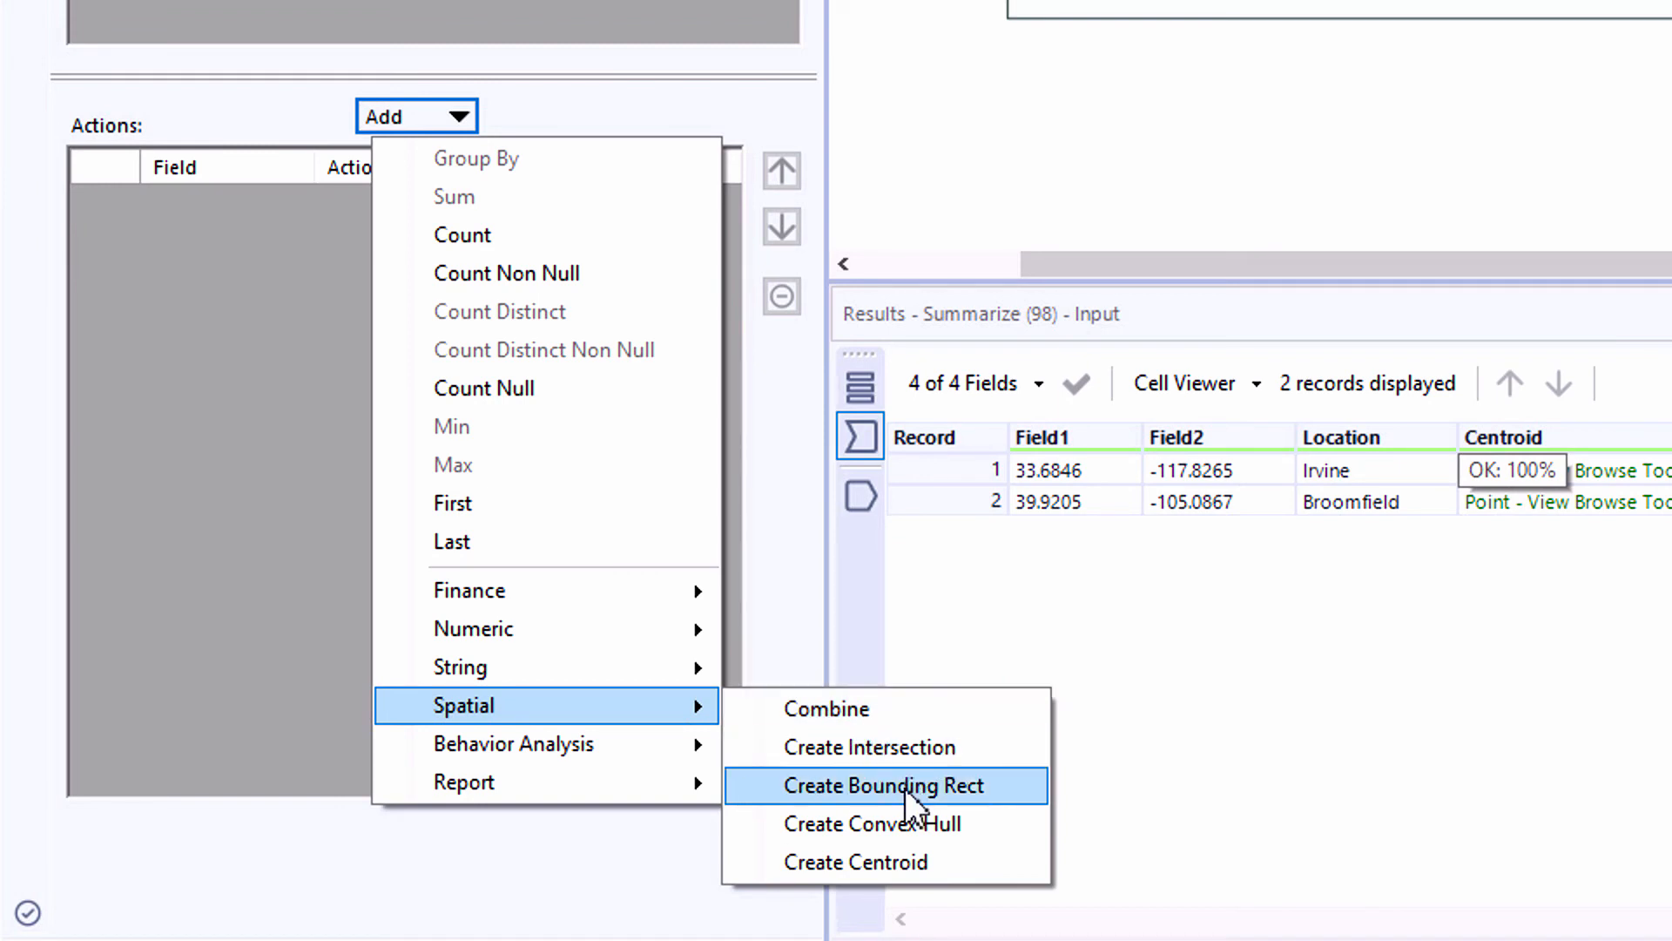
pyautogui.click(908, 718)
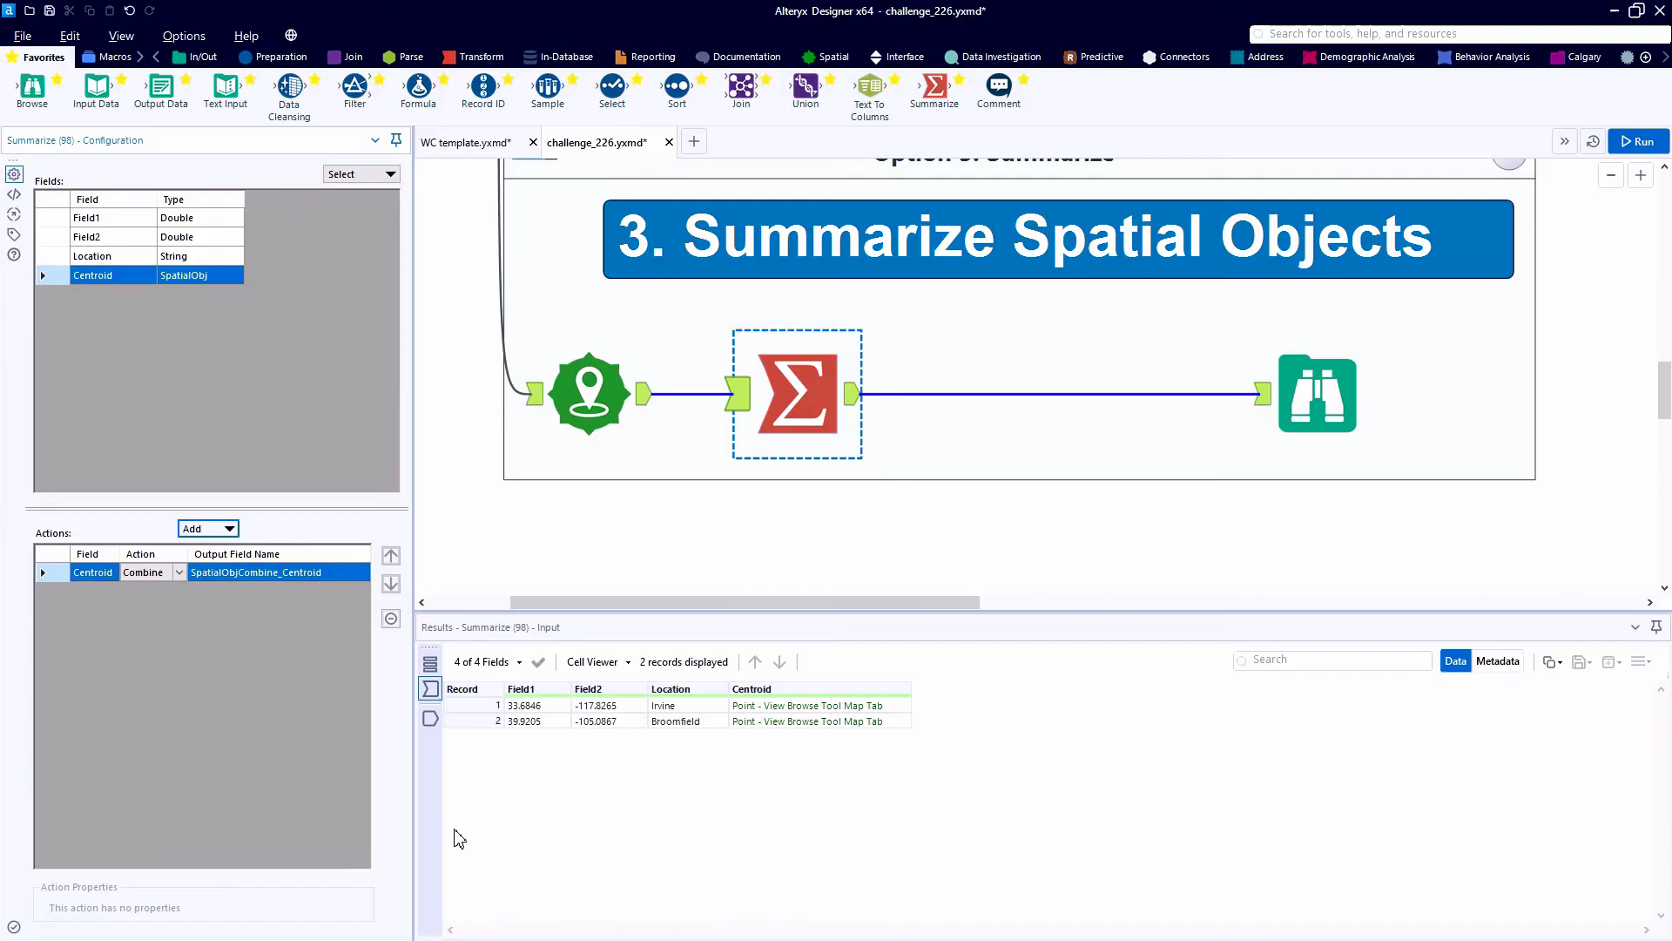
# - Run the workflow and examine the combined spatial object in the Option 3 Browse tool
pyautogui.hotkey('ctrl', 'r')
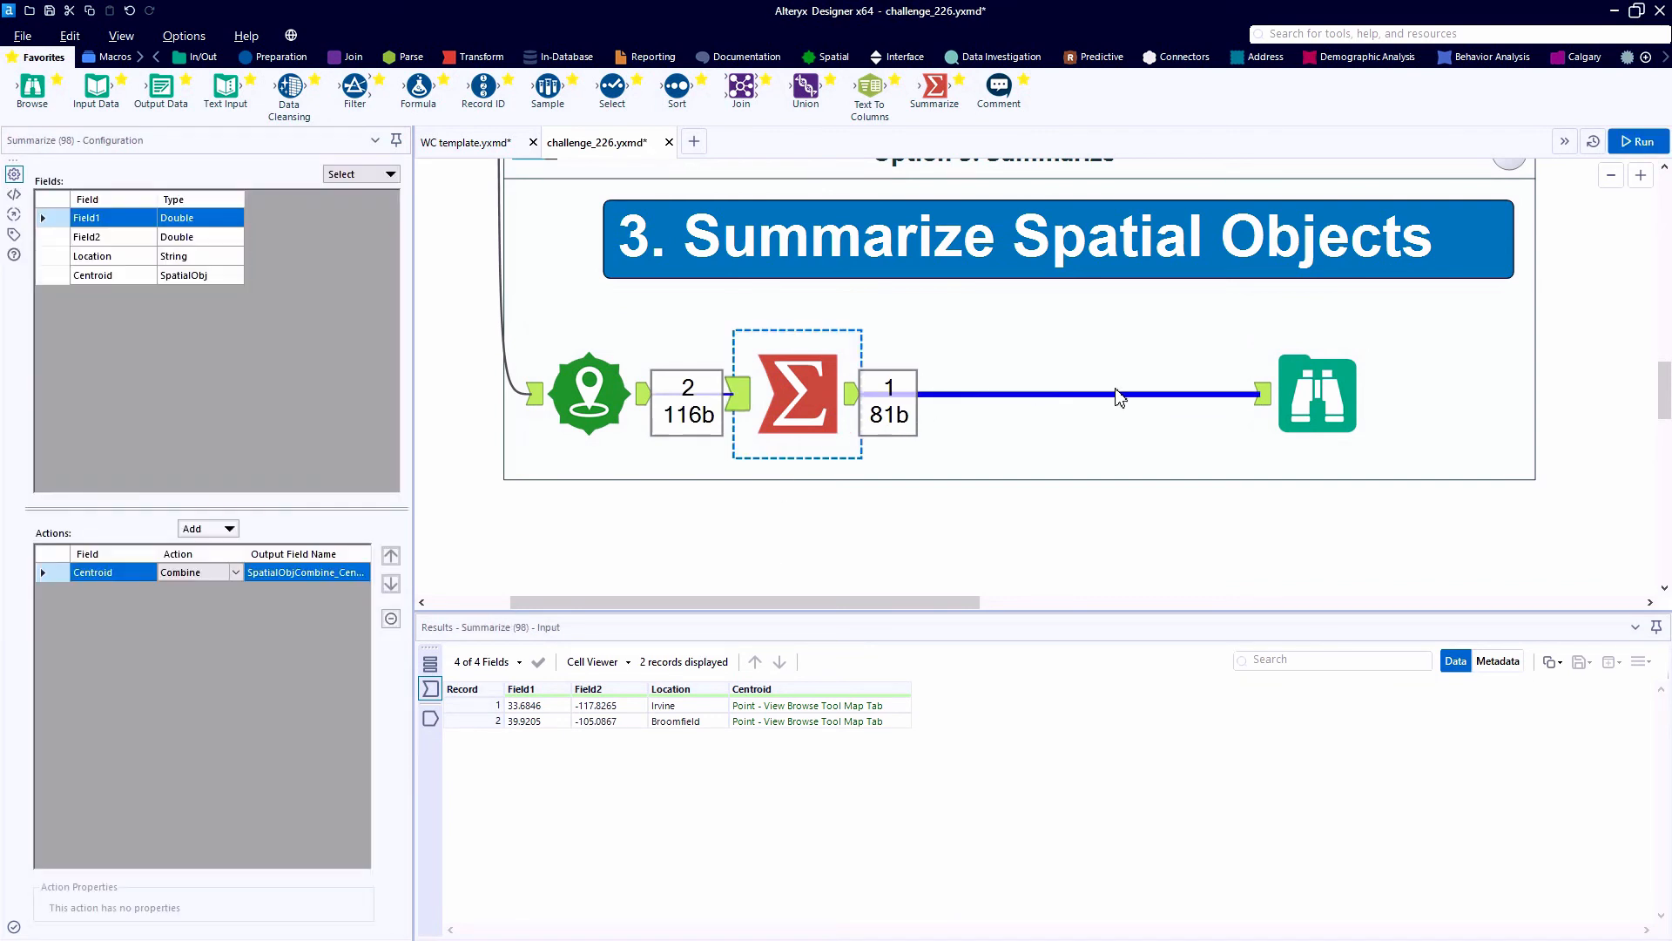
pyautogui.click(1317, 409)
pyautogui.click(1318, 412)
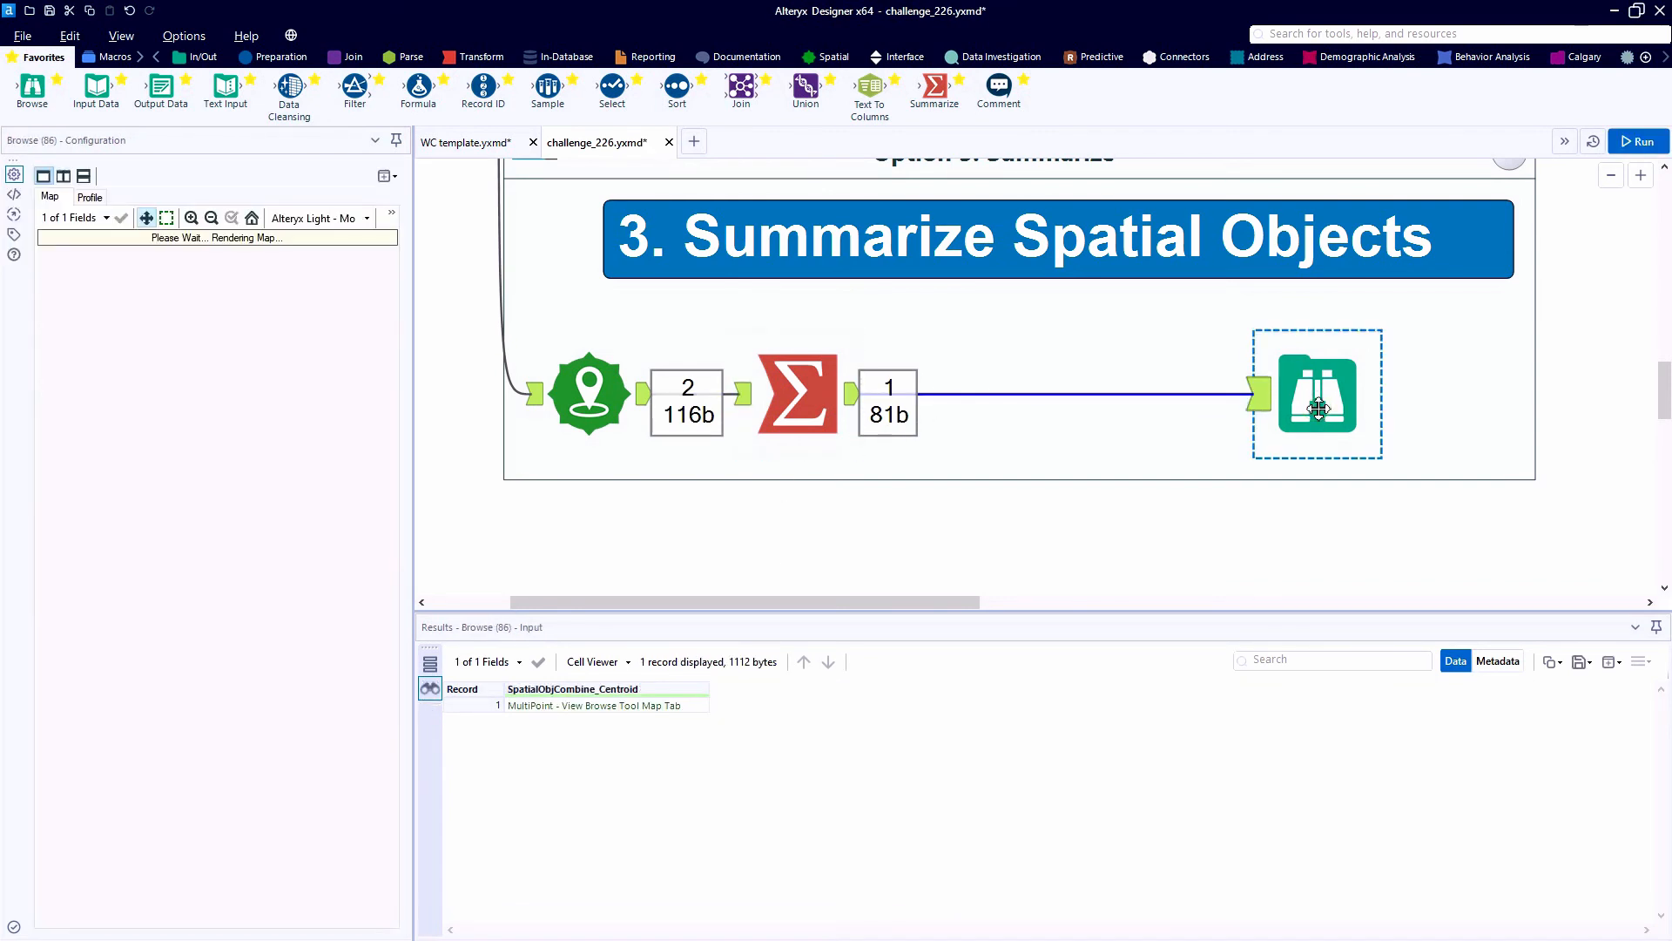
pyautogui.click(576, 708)
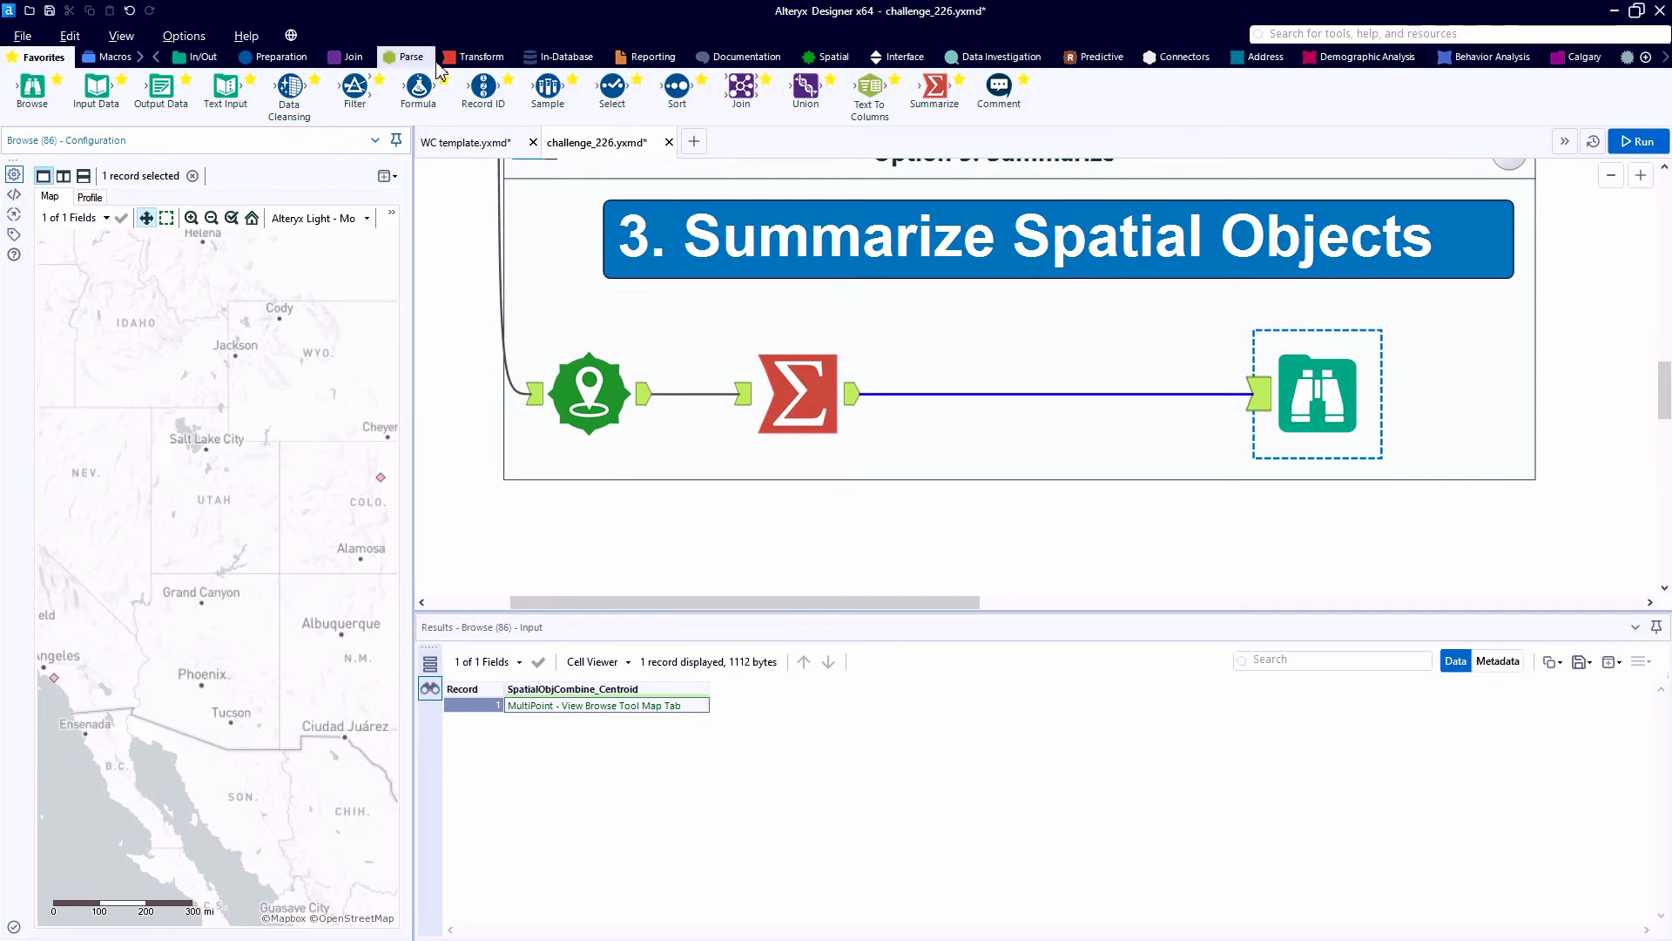
# - Insert a second Summarize tool before Browse and apply the spatial Create Centroid action to SpatialObjCombine_Centroid
pyautogui.click(474, 58)
pyautogui.moveTo(265, 109); pyautogui.dragTo(977, 400)
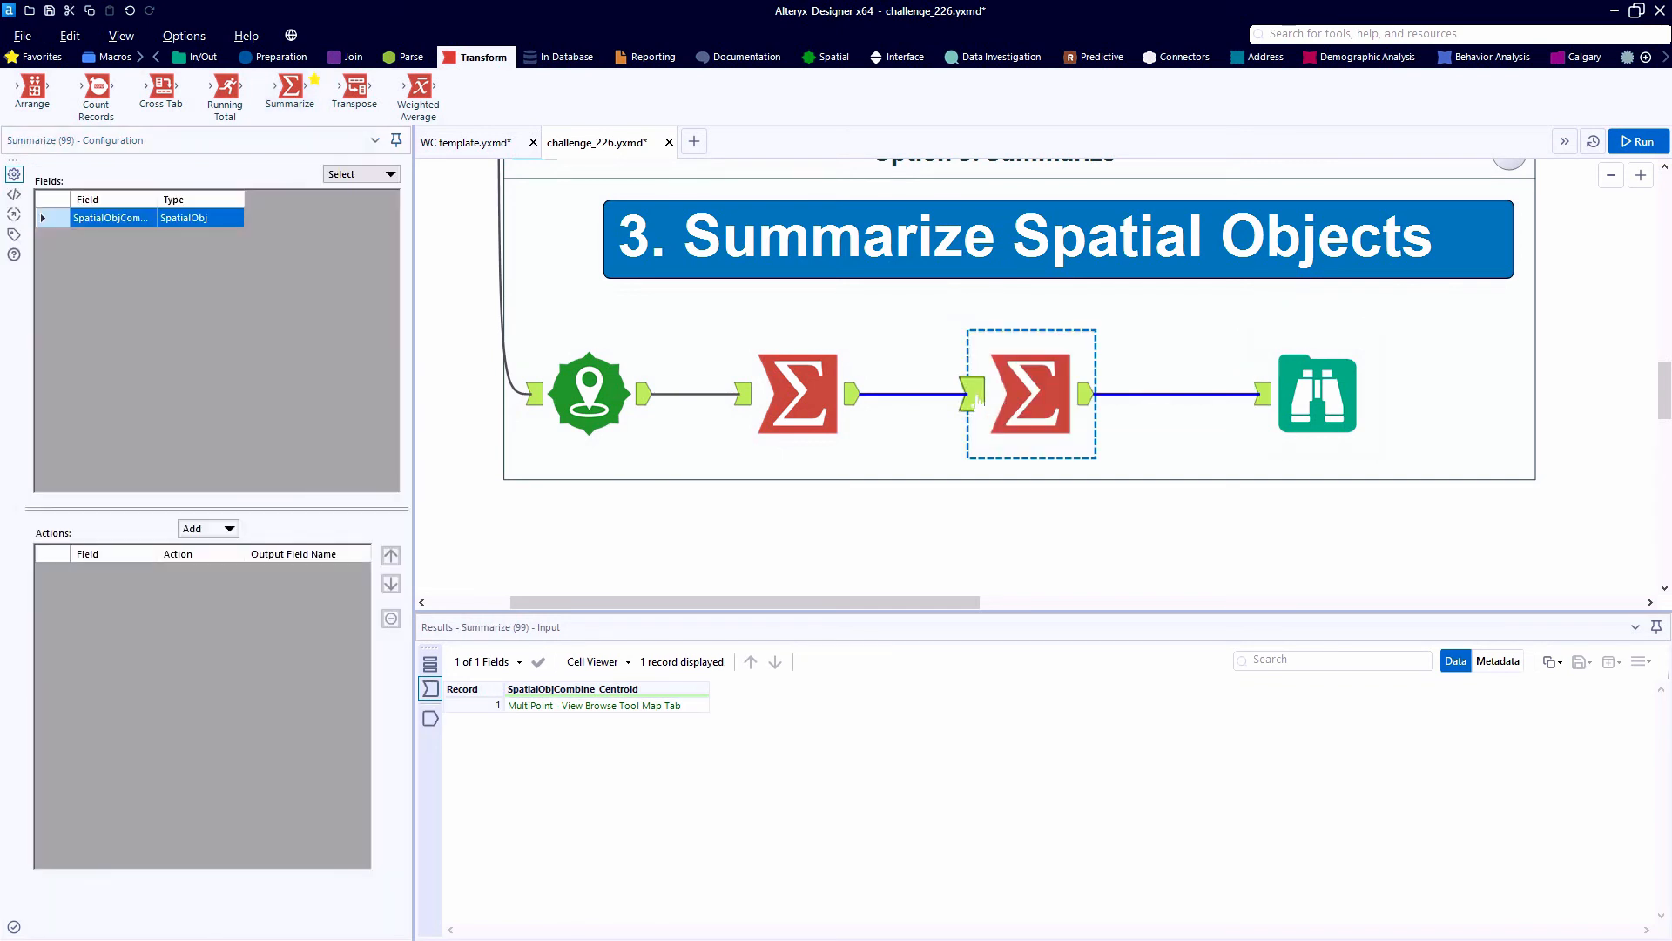
pyautogui.click(228, 529)
pyautogui.moveTo(265, 825)
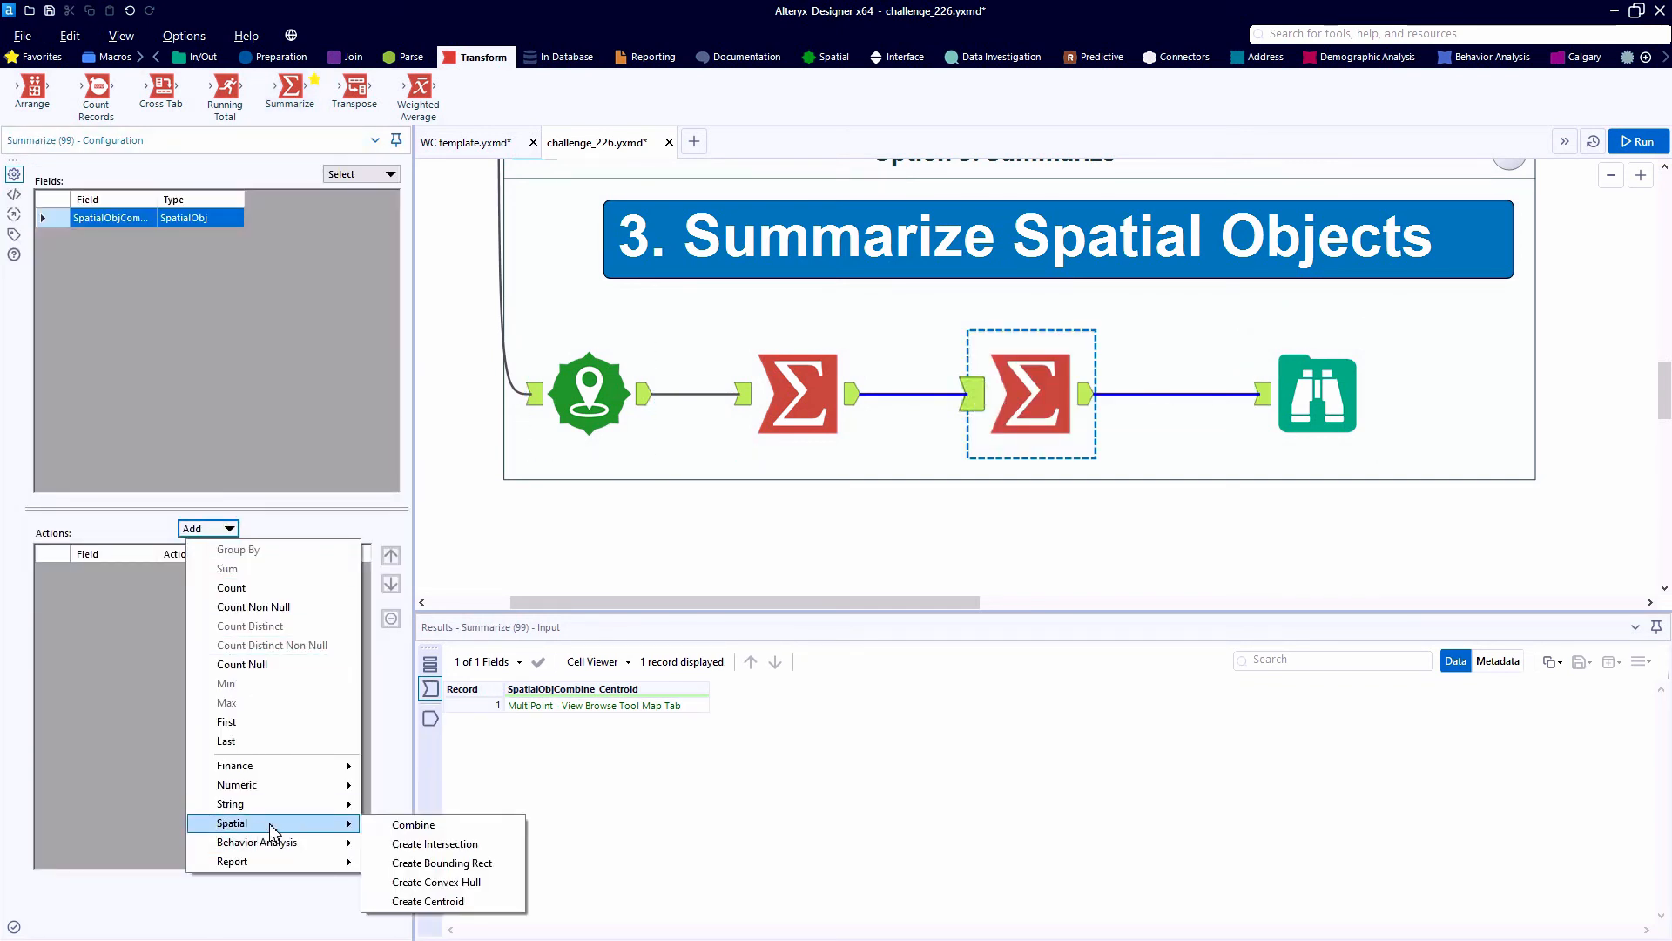
pyautogui.click(448, 902)
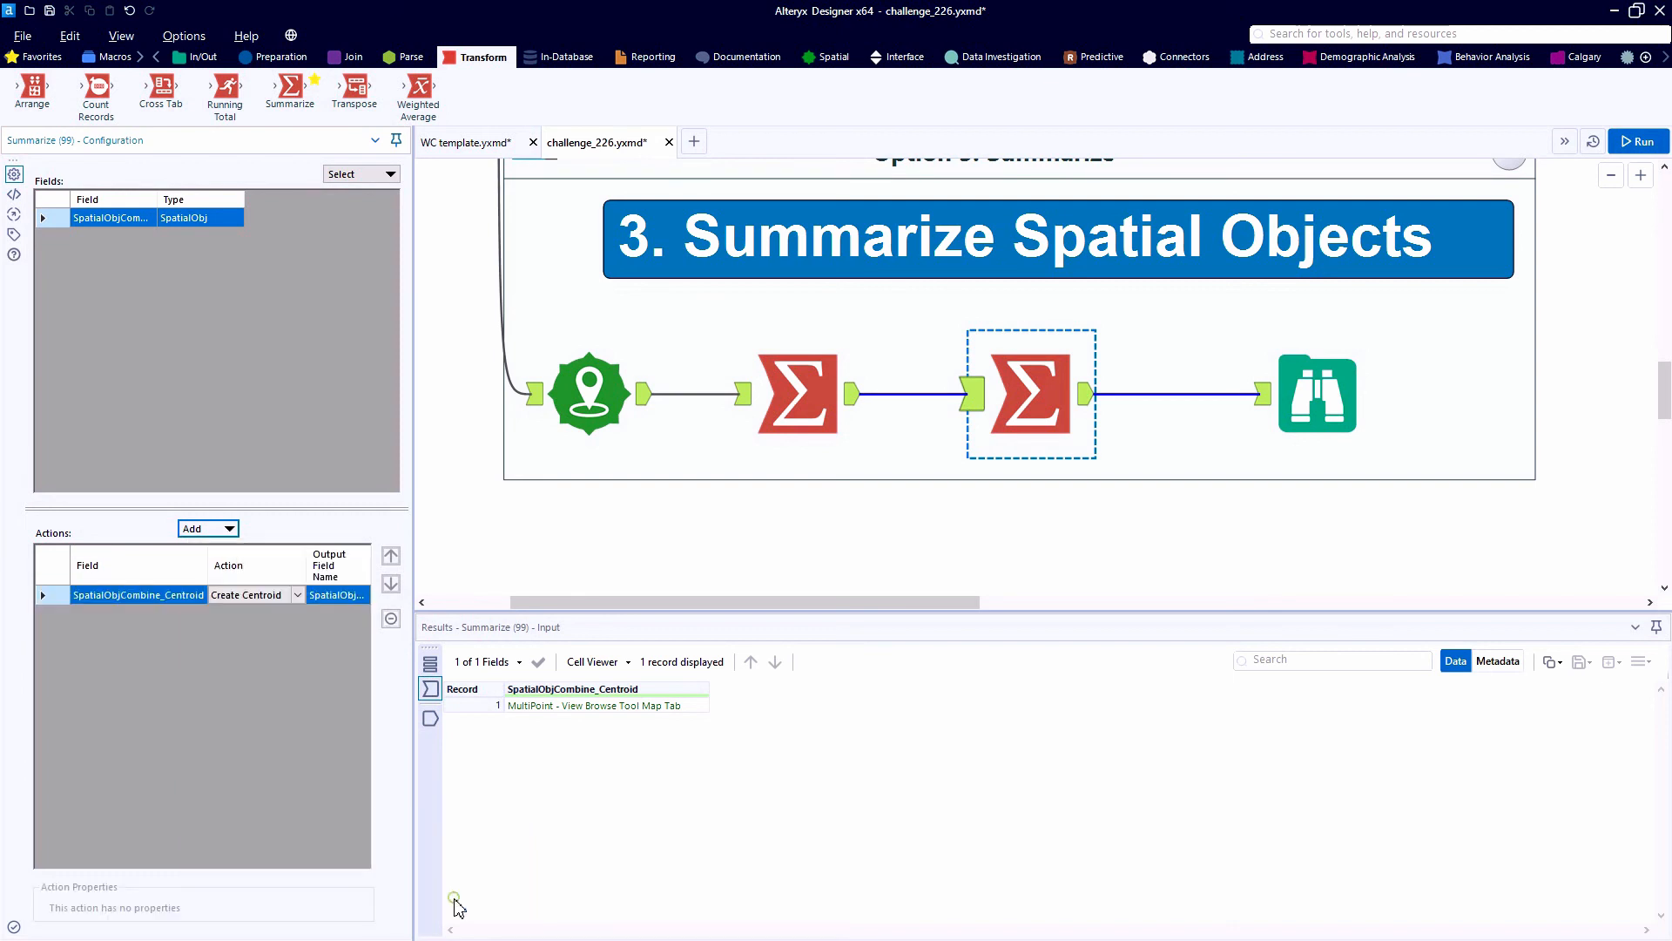
# - Run the workflow and examine where the resulting centroid lies on the Option 3 Browse map
pyautogui.hotkey('ctrl', 'r')
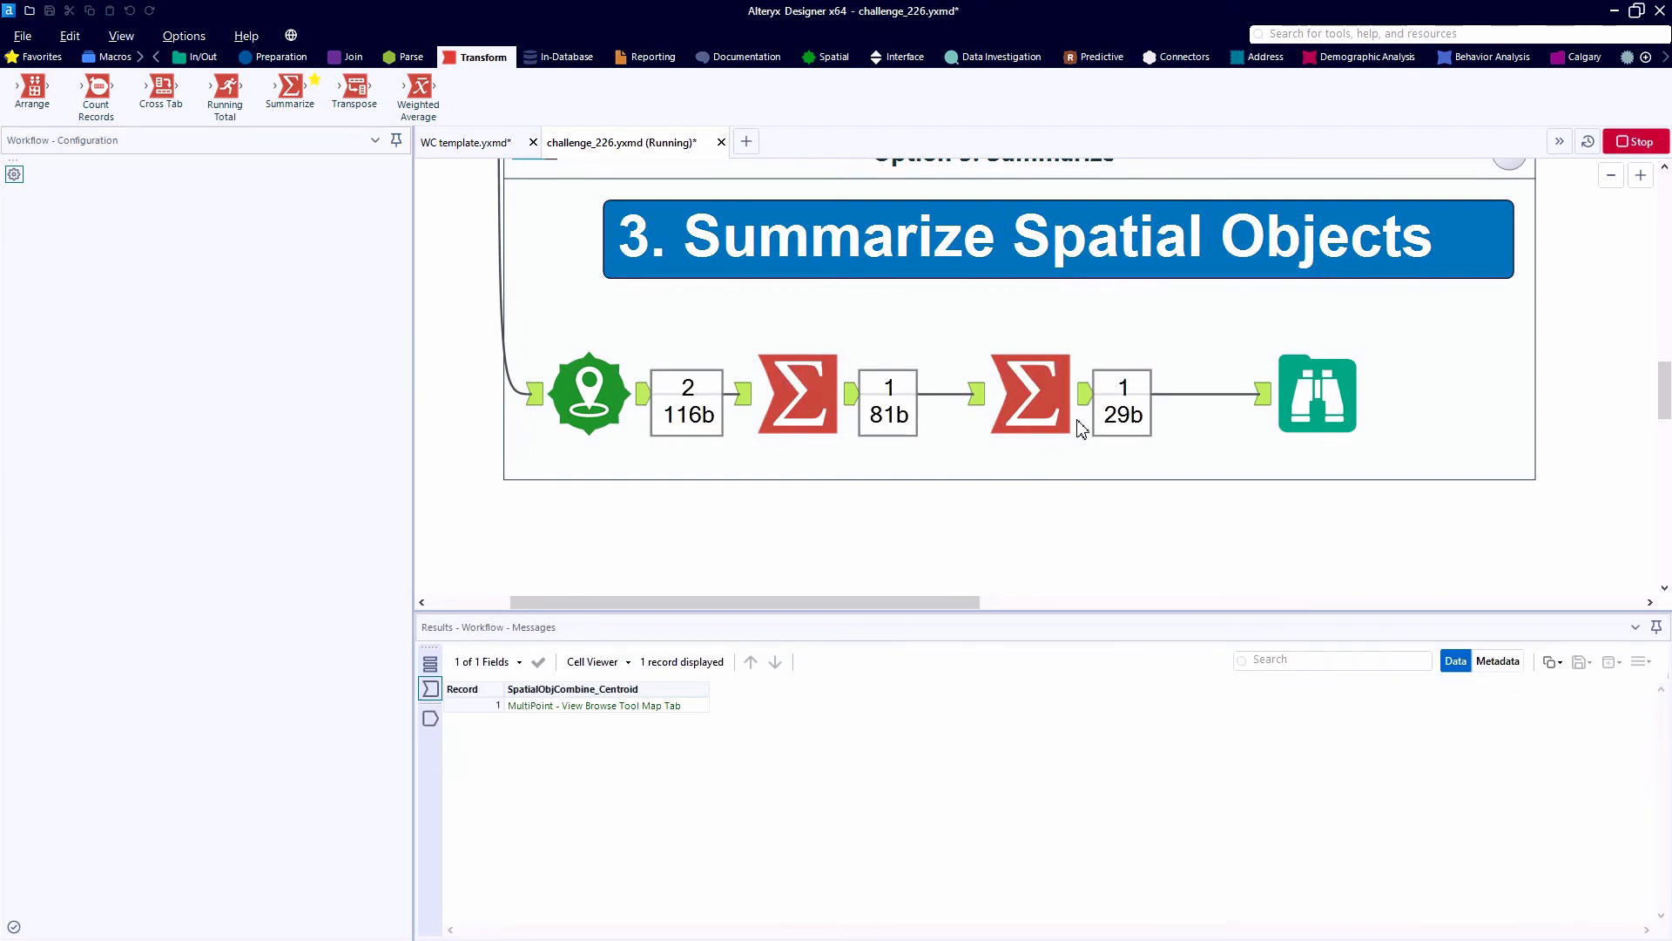
pyautogui.click(1089, 396)
pyautogui.click(1303, 414)
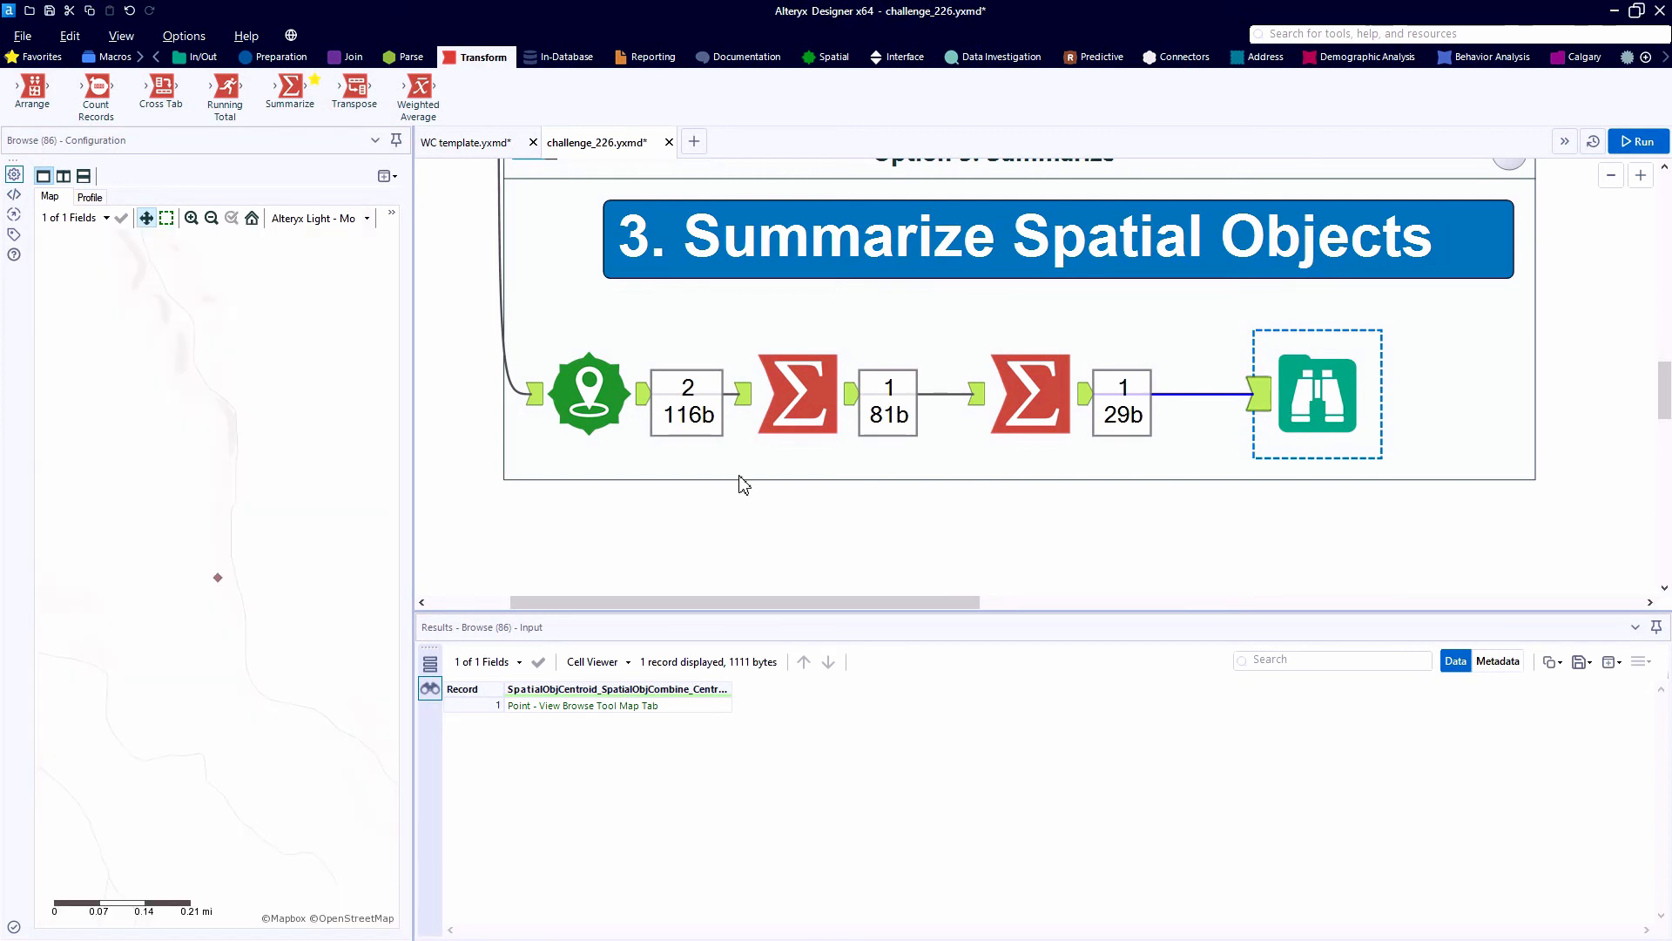
pyautogui.scroll(-5, 166, 527)
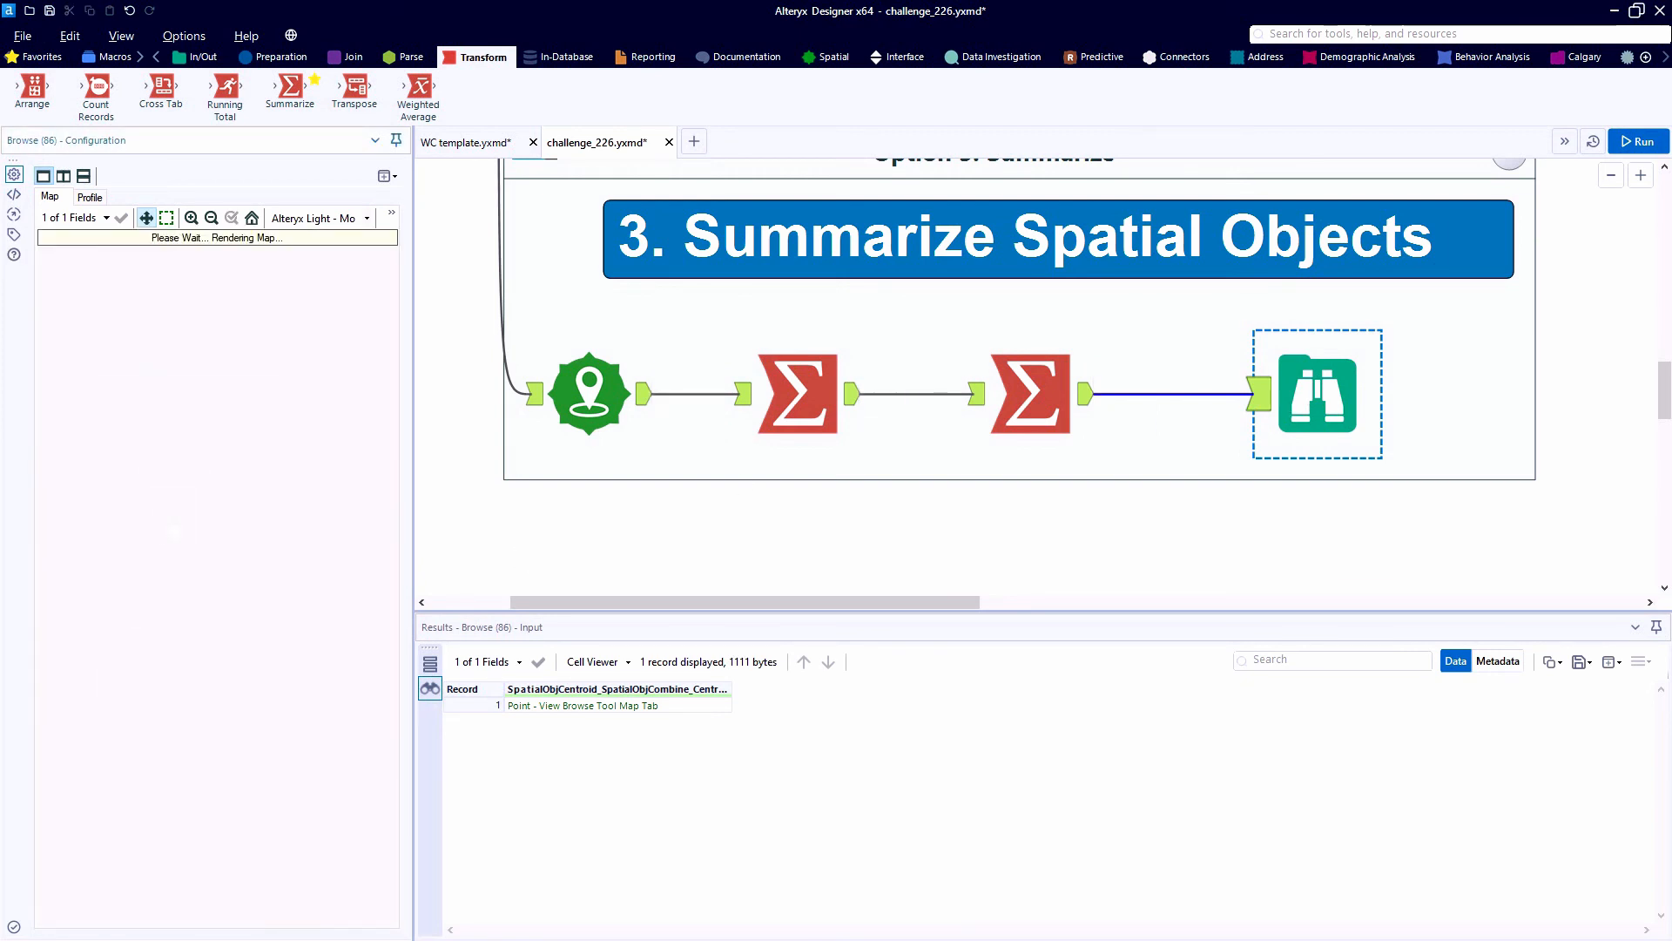
pyautogui.click(832, 58)
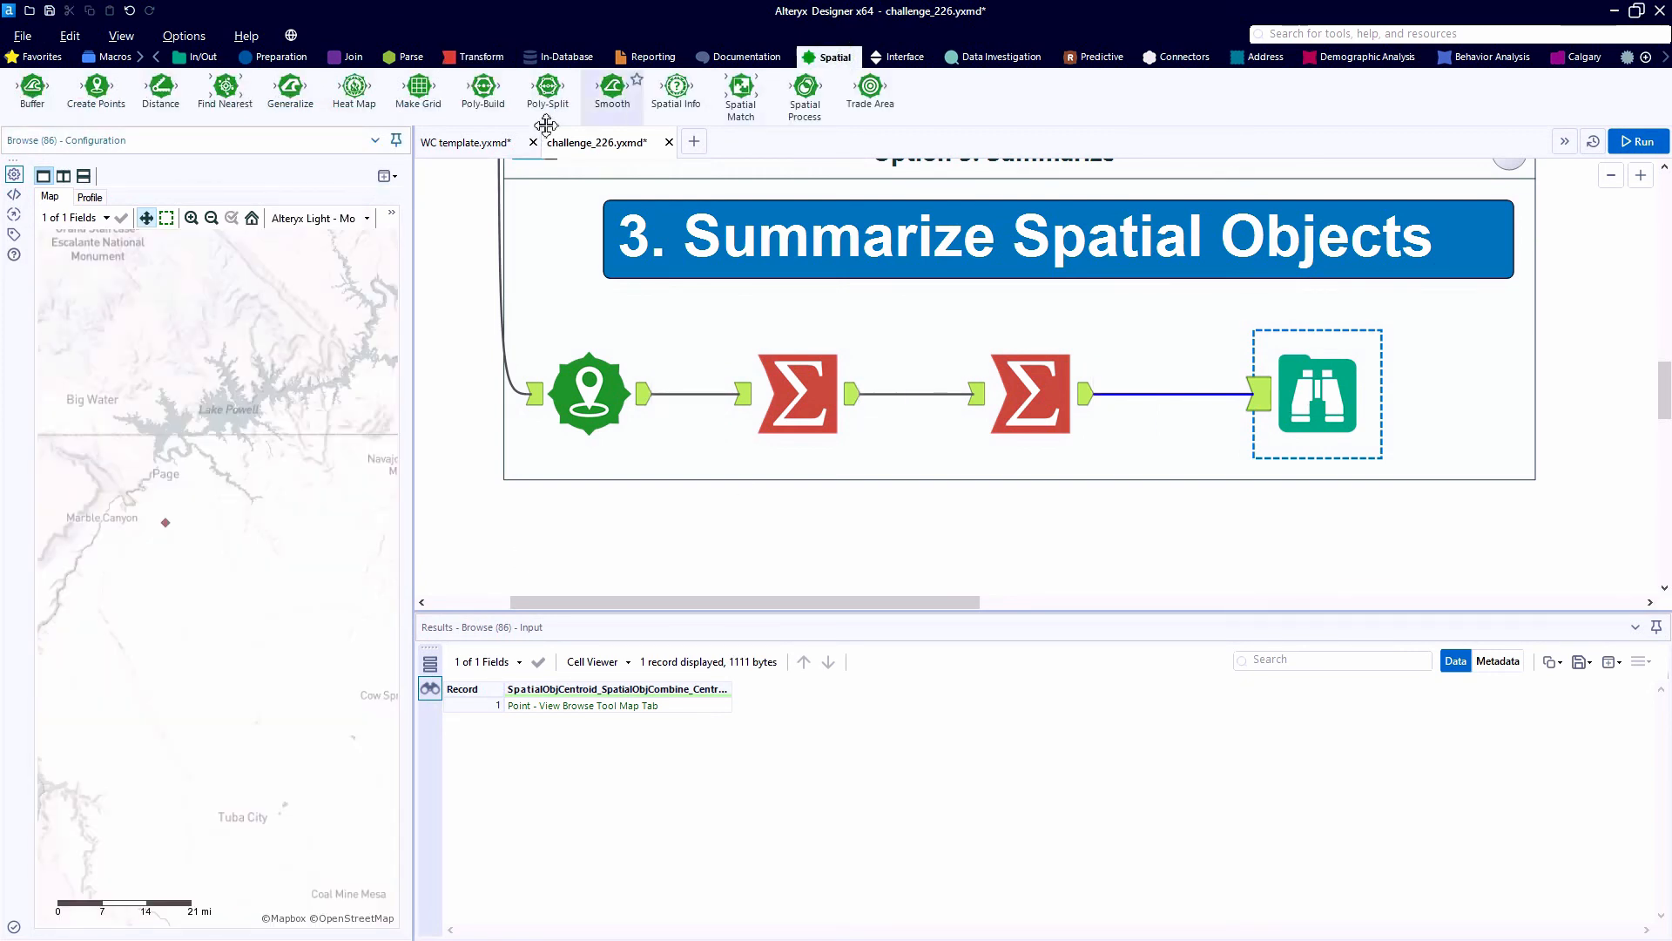
pyautogui.scroll(-5, 129, 478)
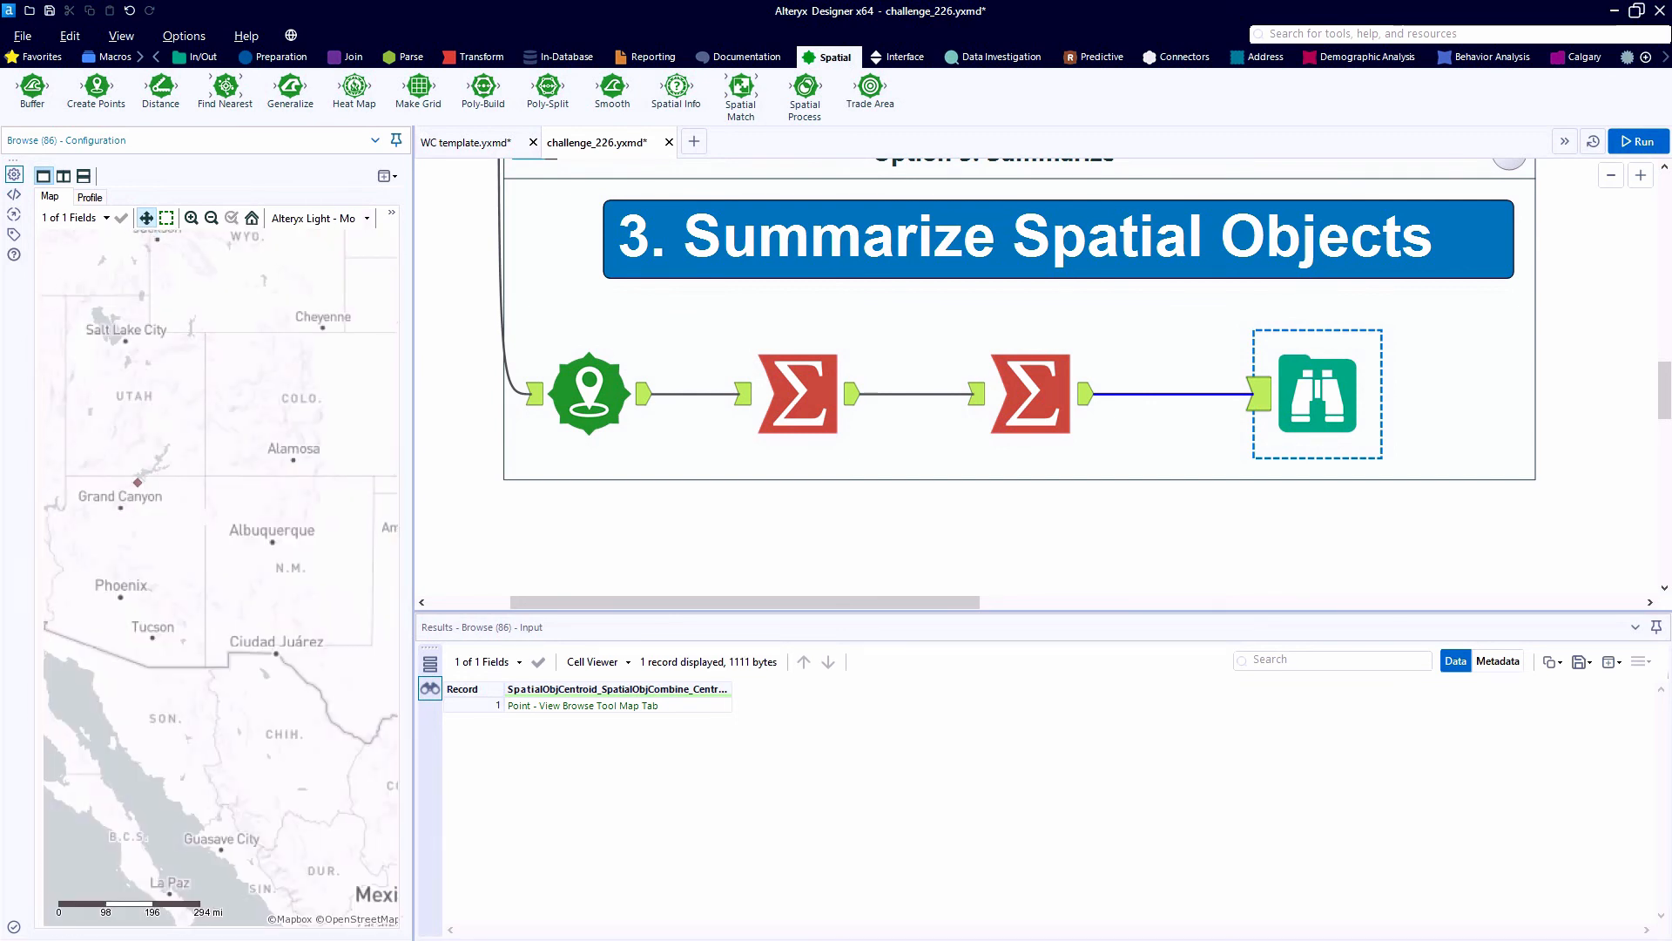
pyautogui.moveTo(129, 478); pyautogui.dragTo(276, 562)
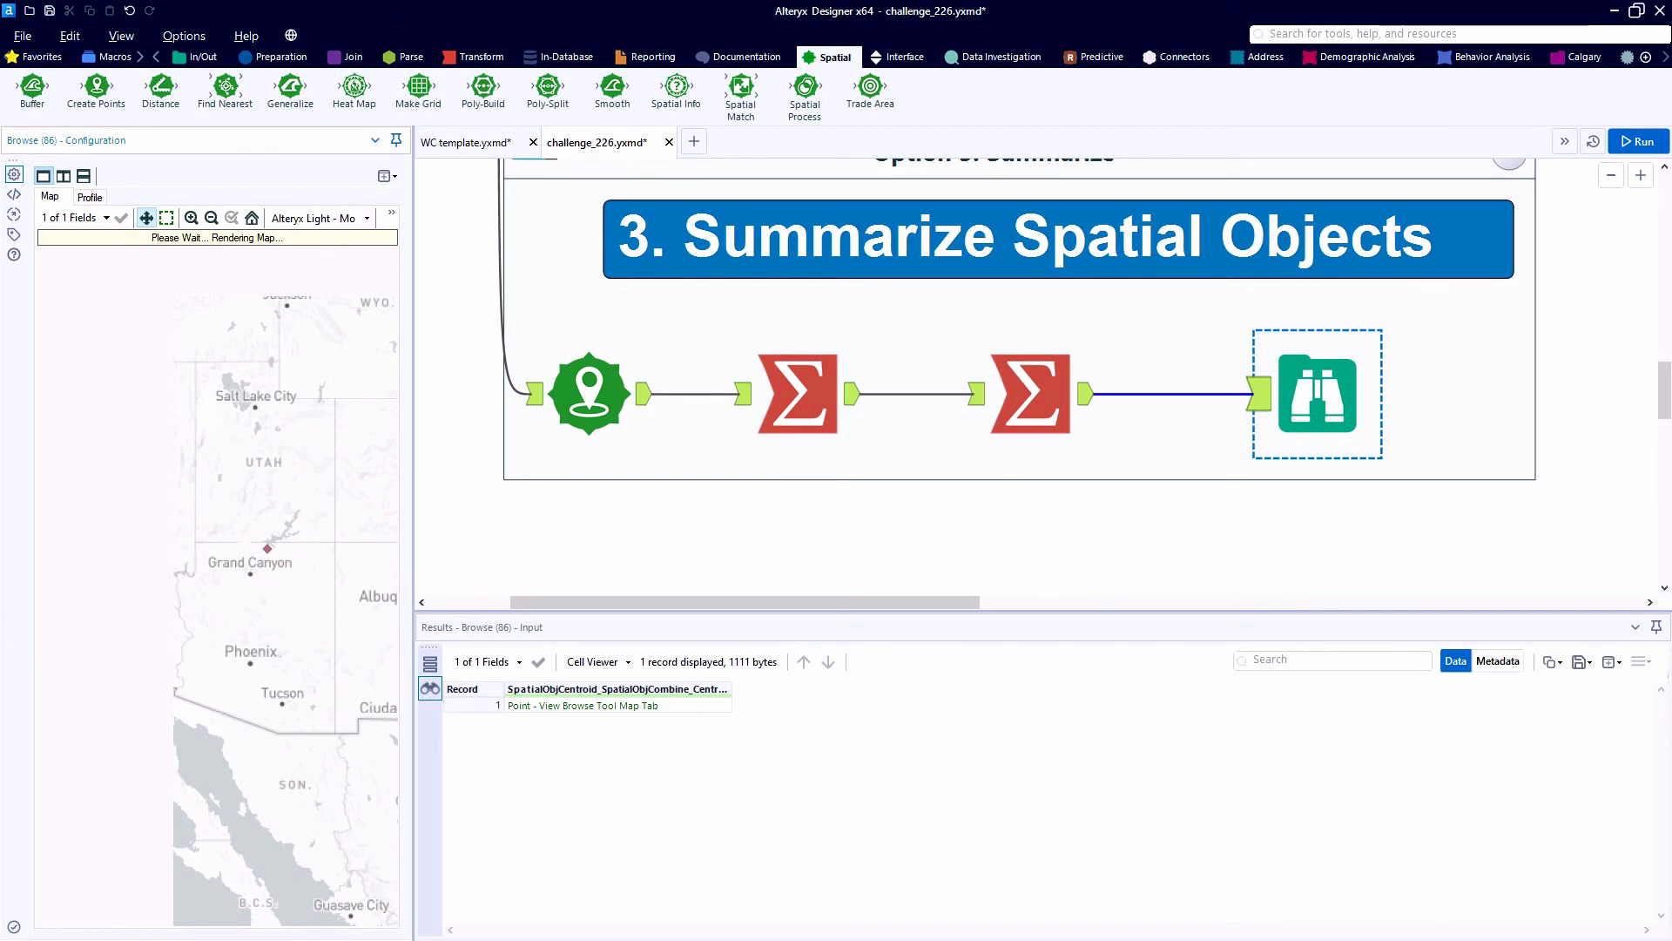
# - Insert a Spatial Info tool before Browse, output Centroid as X and Y Fields, and run the workflow to check the coordinates
pyautogui.moveTo(677, 87); pyautogui.dragTo(1115, 348)
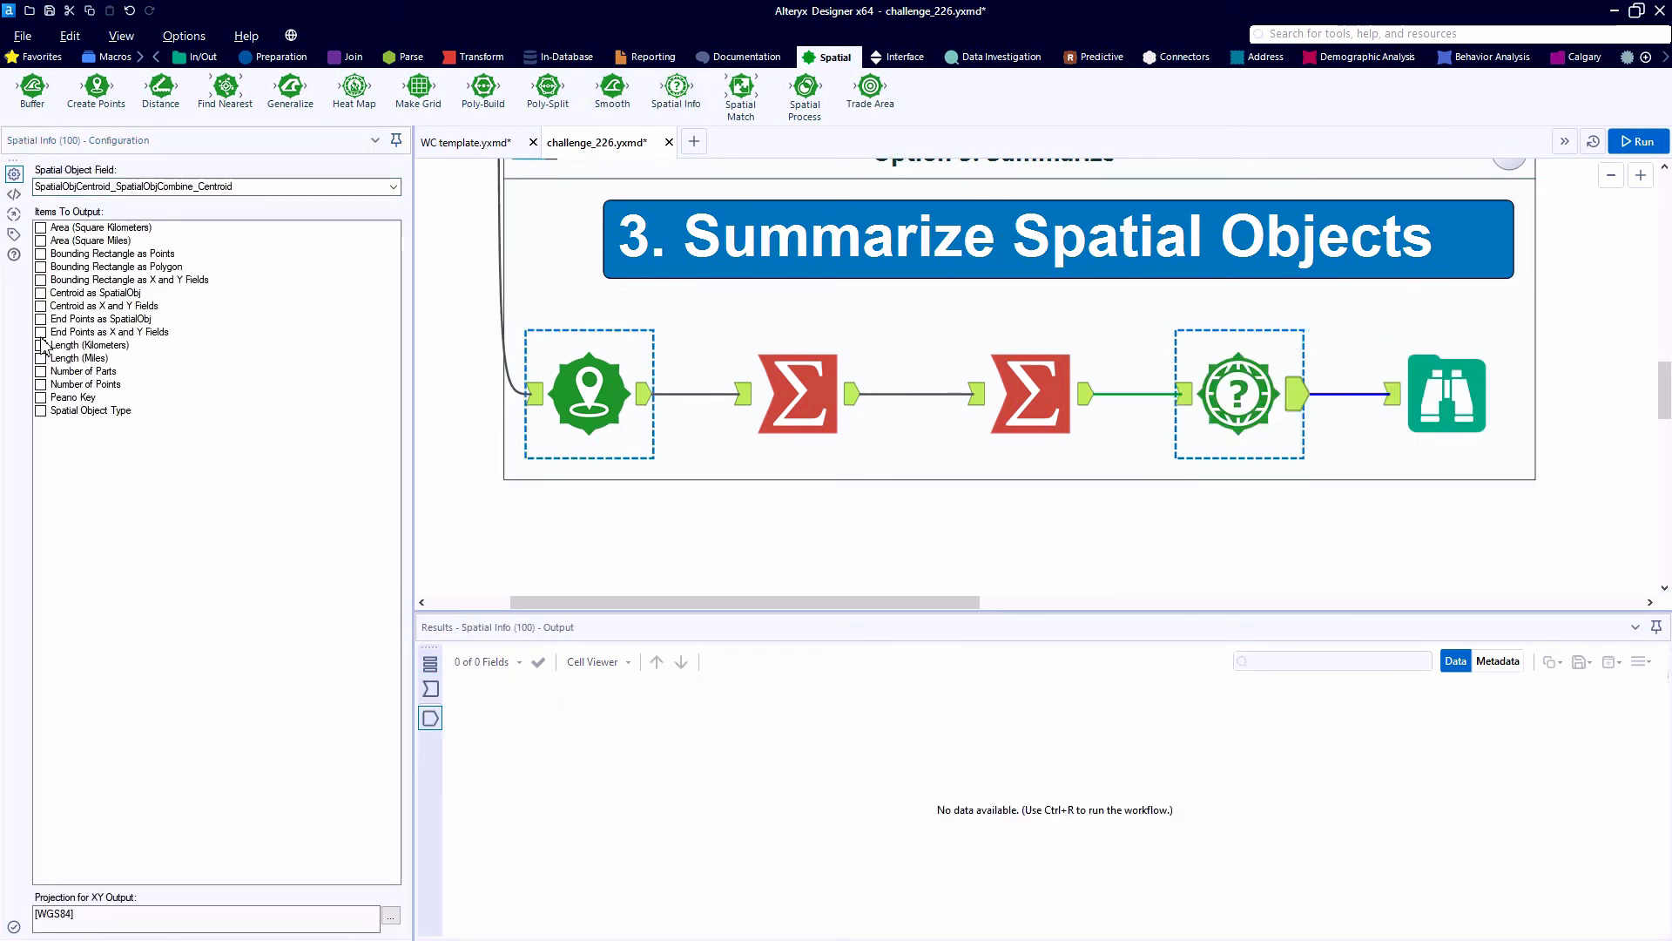
pyautogui.click(41, 306)
pyautogui.hotkey('ctrl', 'r')
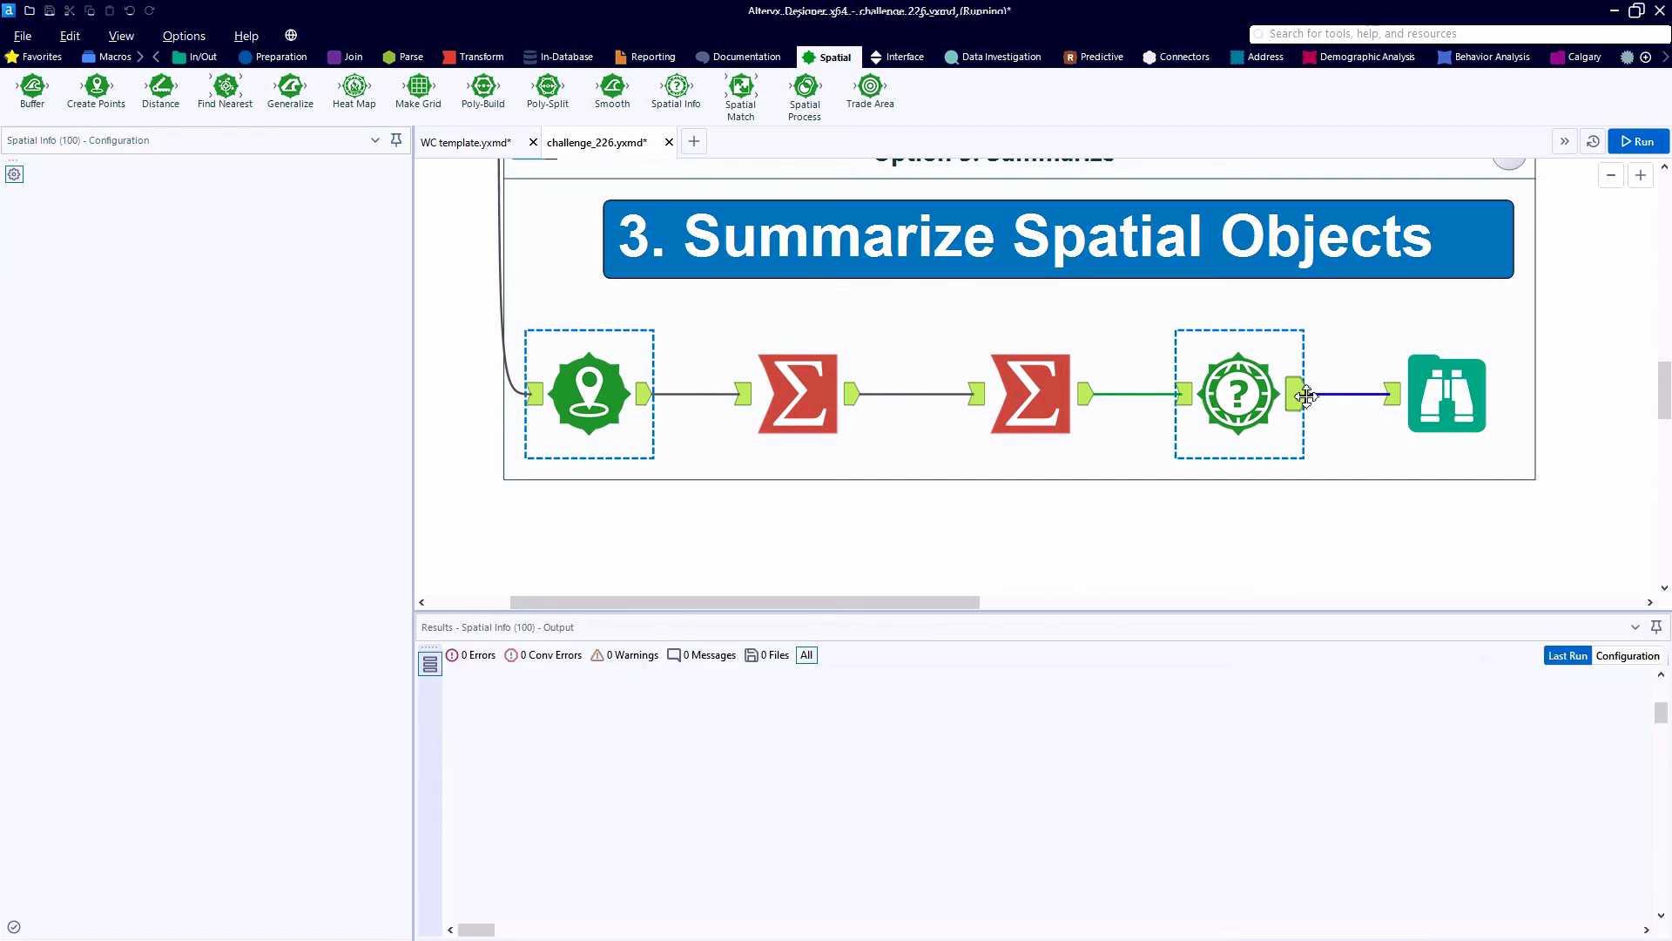
pyautogui.click(1438, 399)
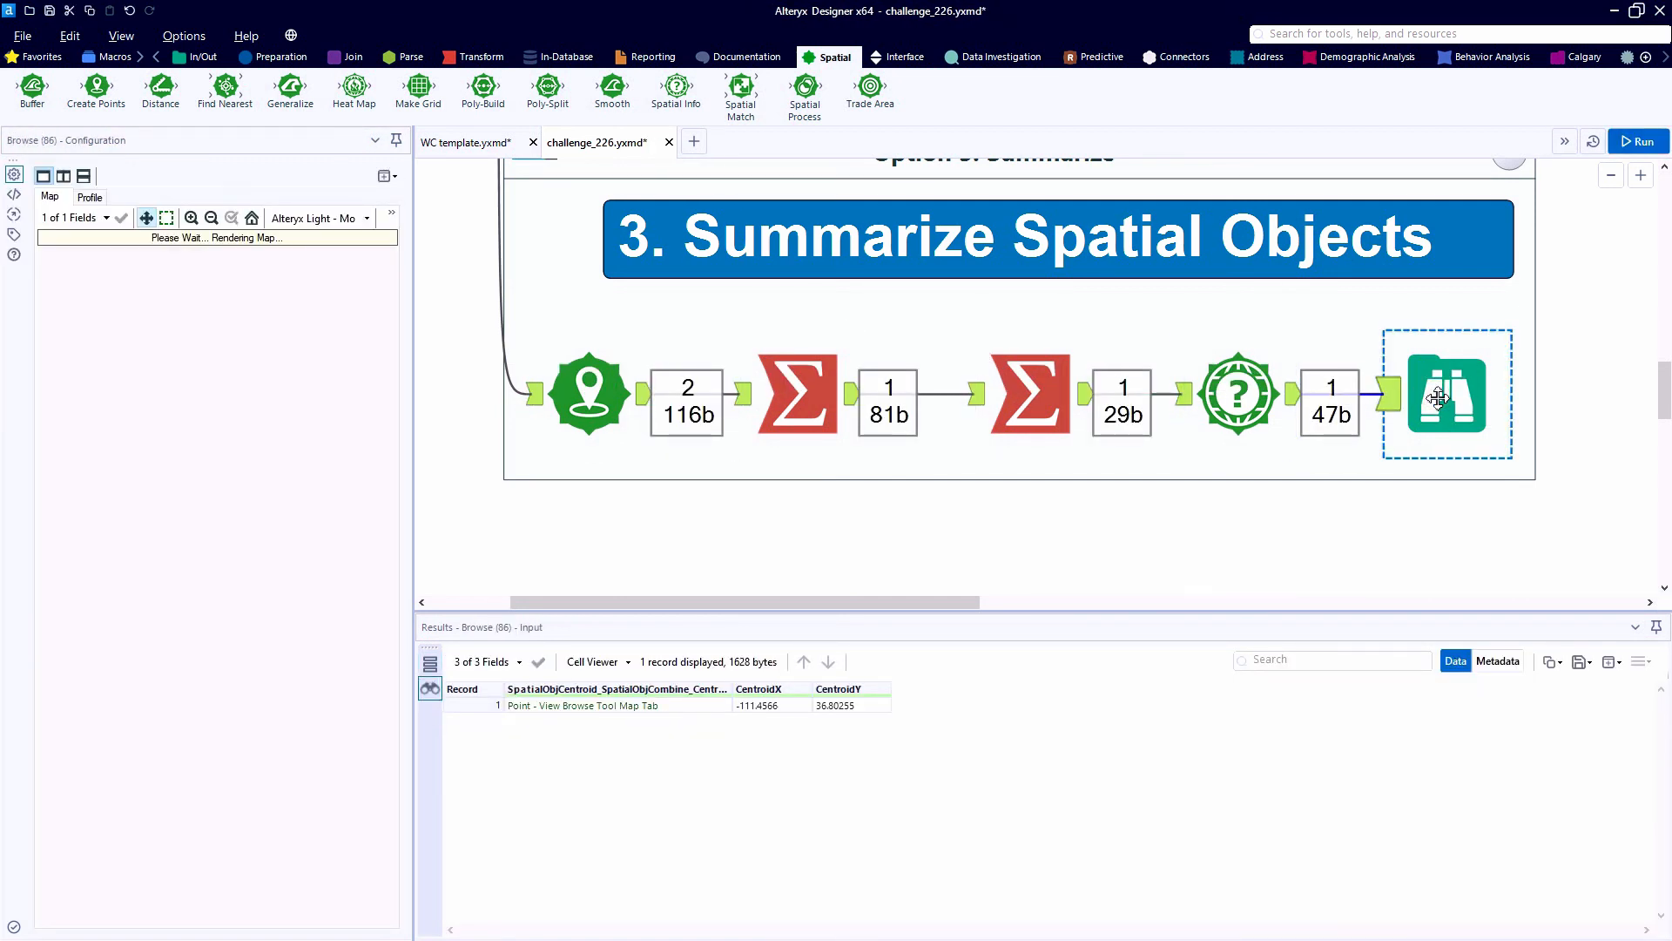
# - Insert a Select tool between Spatial Info and Browse, rename CentroidX to X and CentroidY to Y, and run the workflow
pyautogui.moveTo(971, 603); pyautogui.dragTo(995, 606)
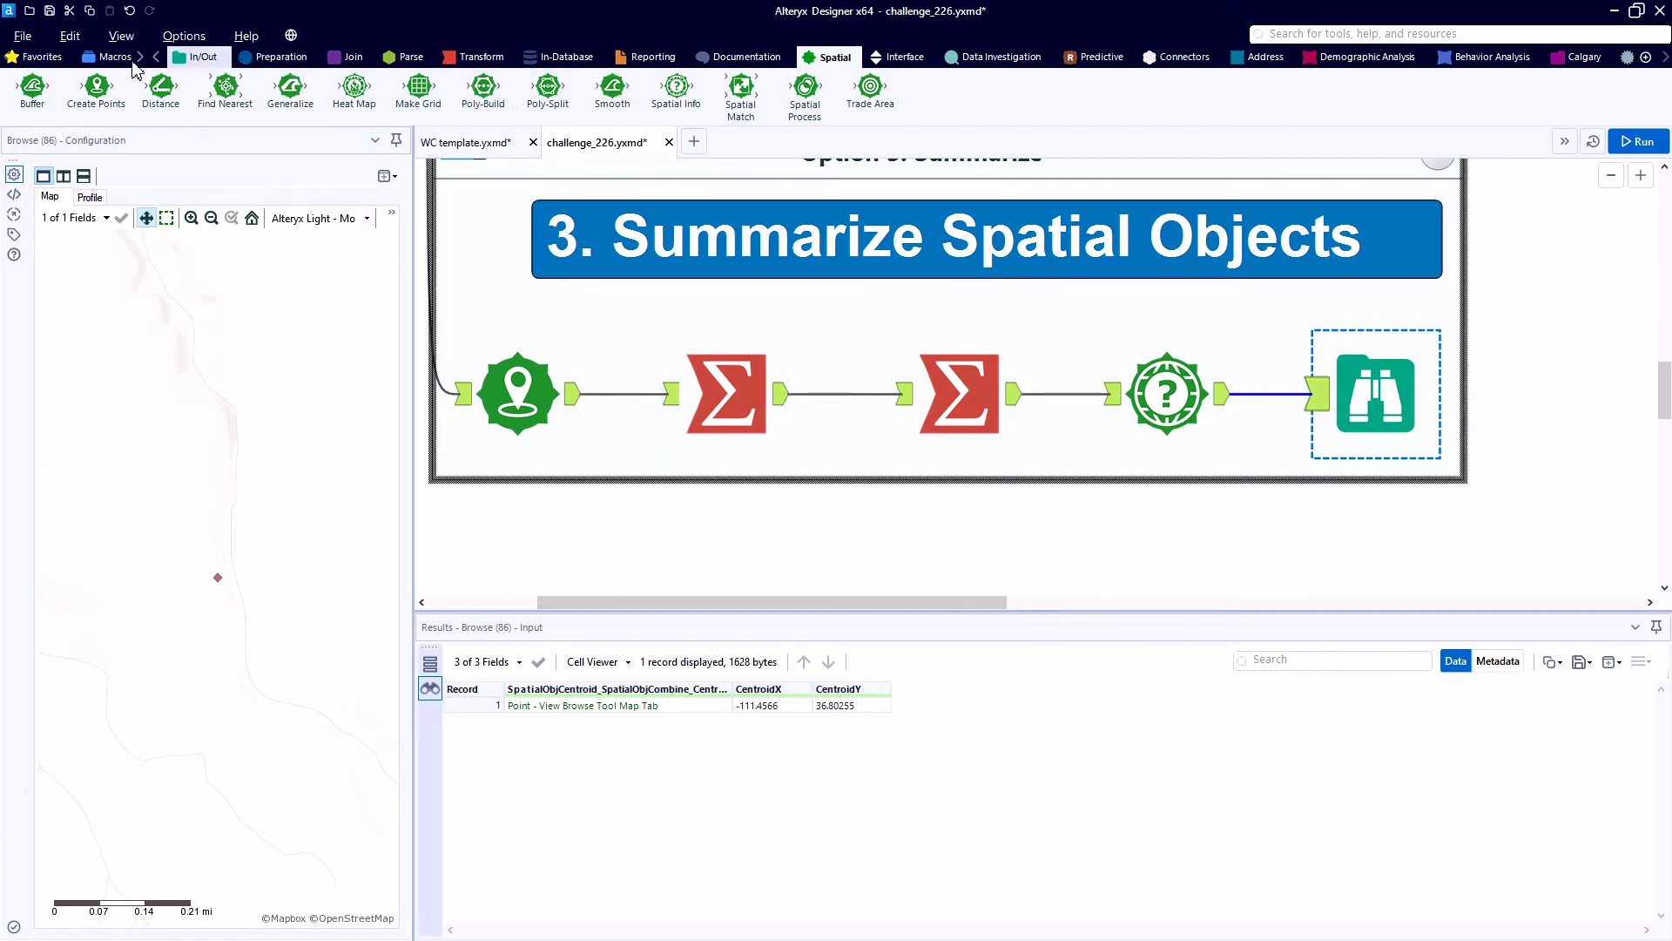
pyautogui.click(39, 56)
pyautogui.moveTo(612, 87); pyautogui.dragTo(1223, 338)
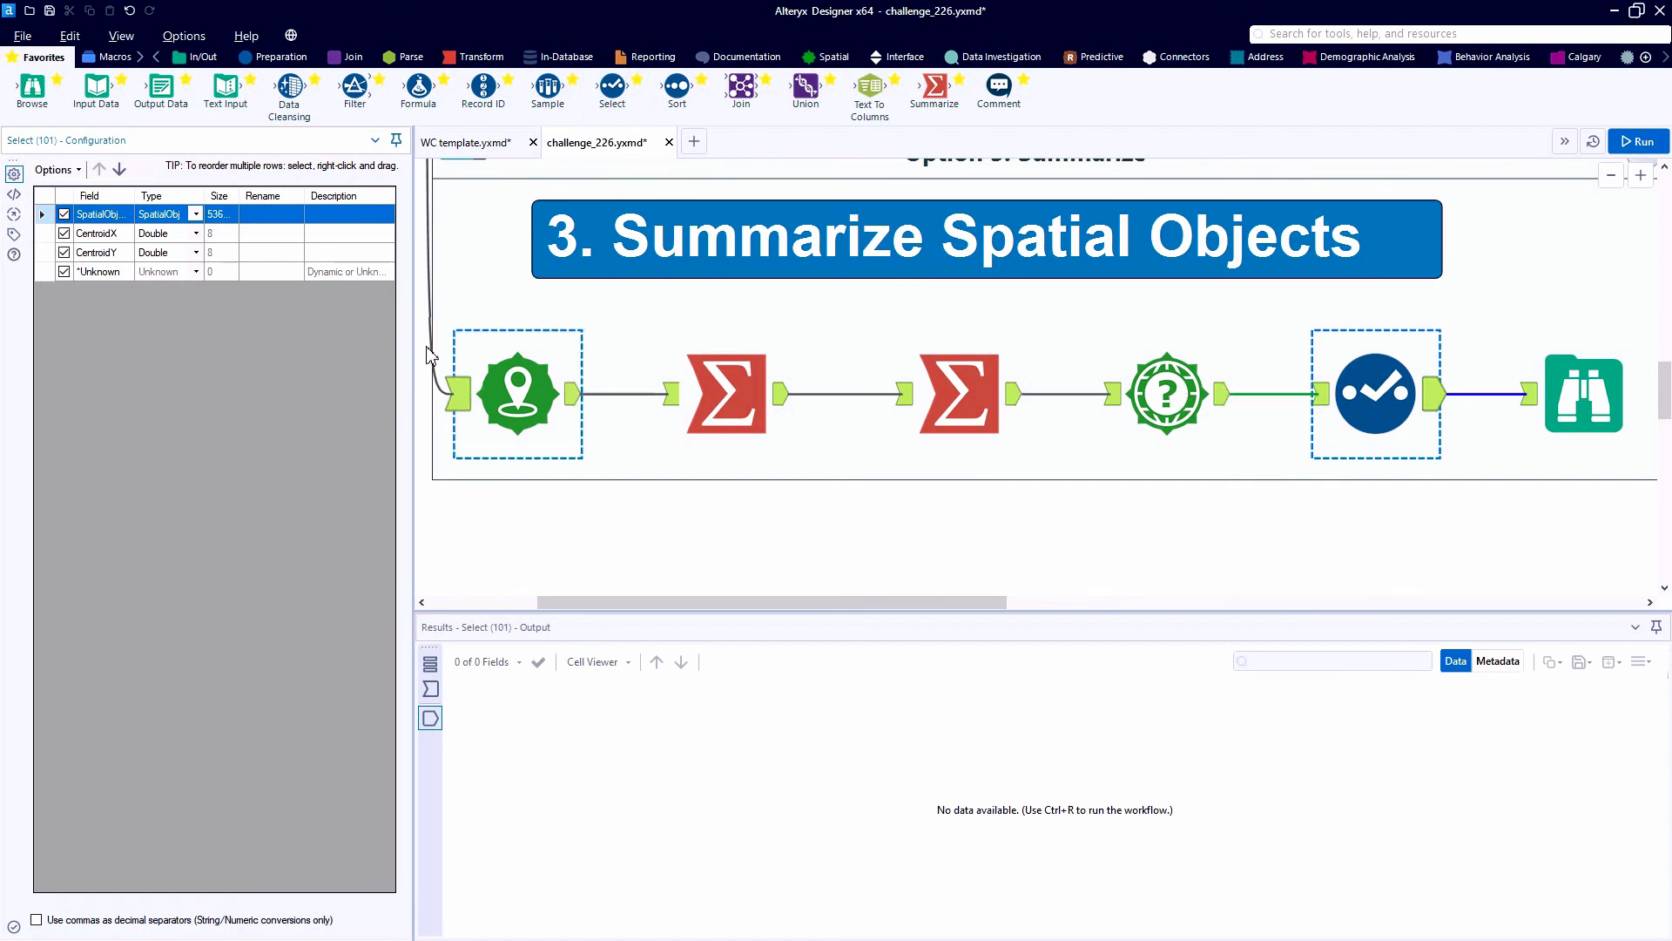
pyautogui.click(264, 234)
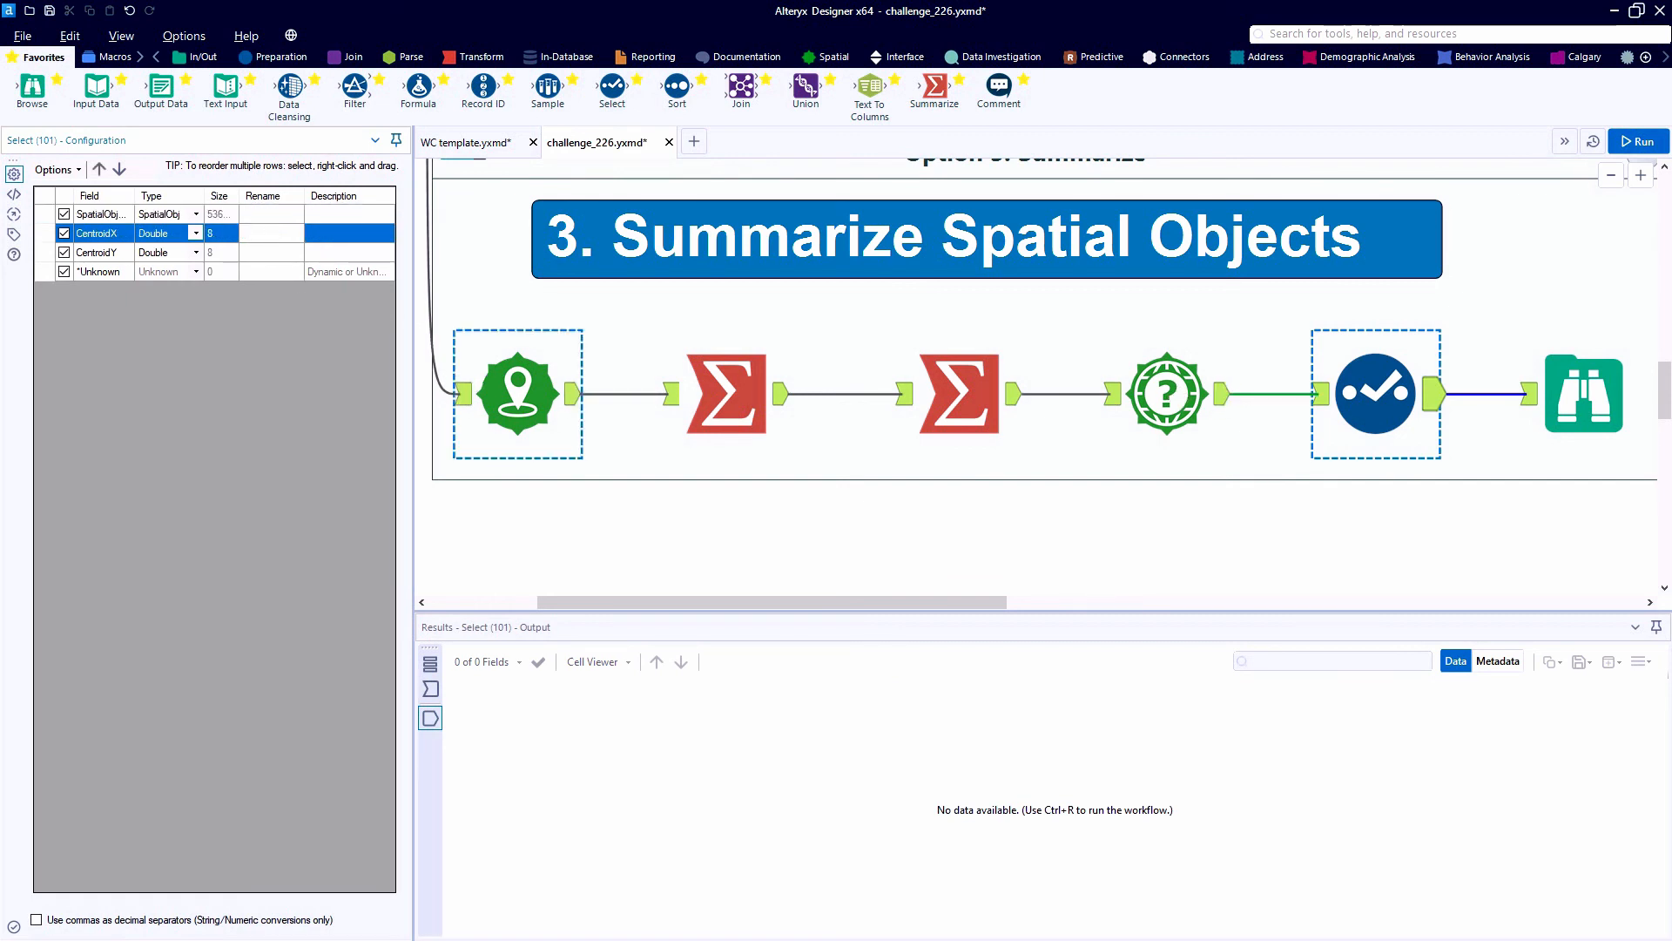
pyautogui.click(262, 252)
pyautogui.write('Y')
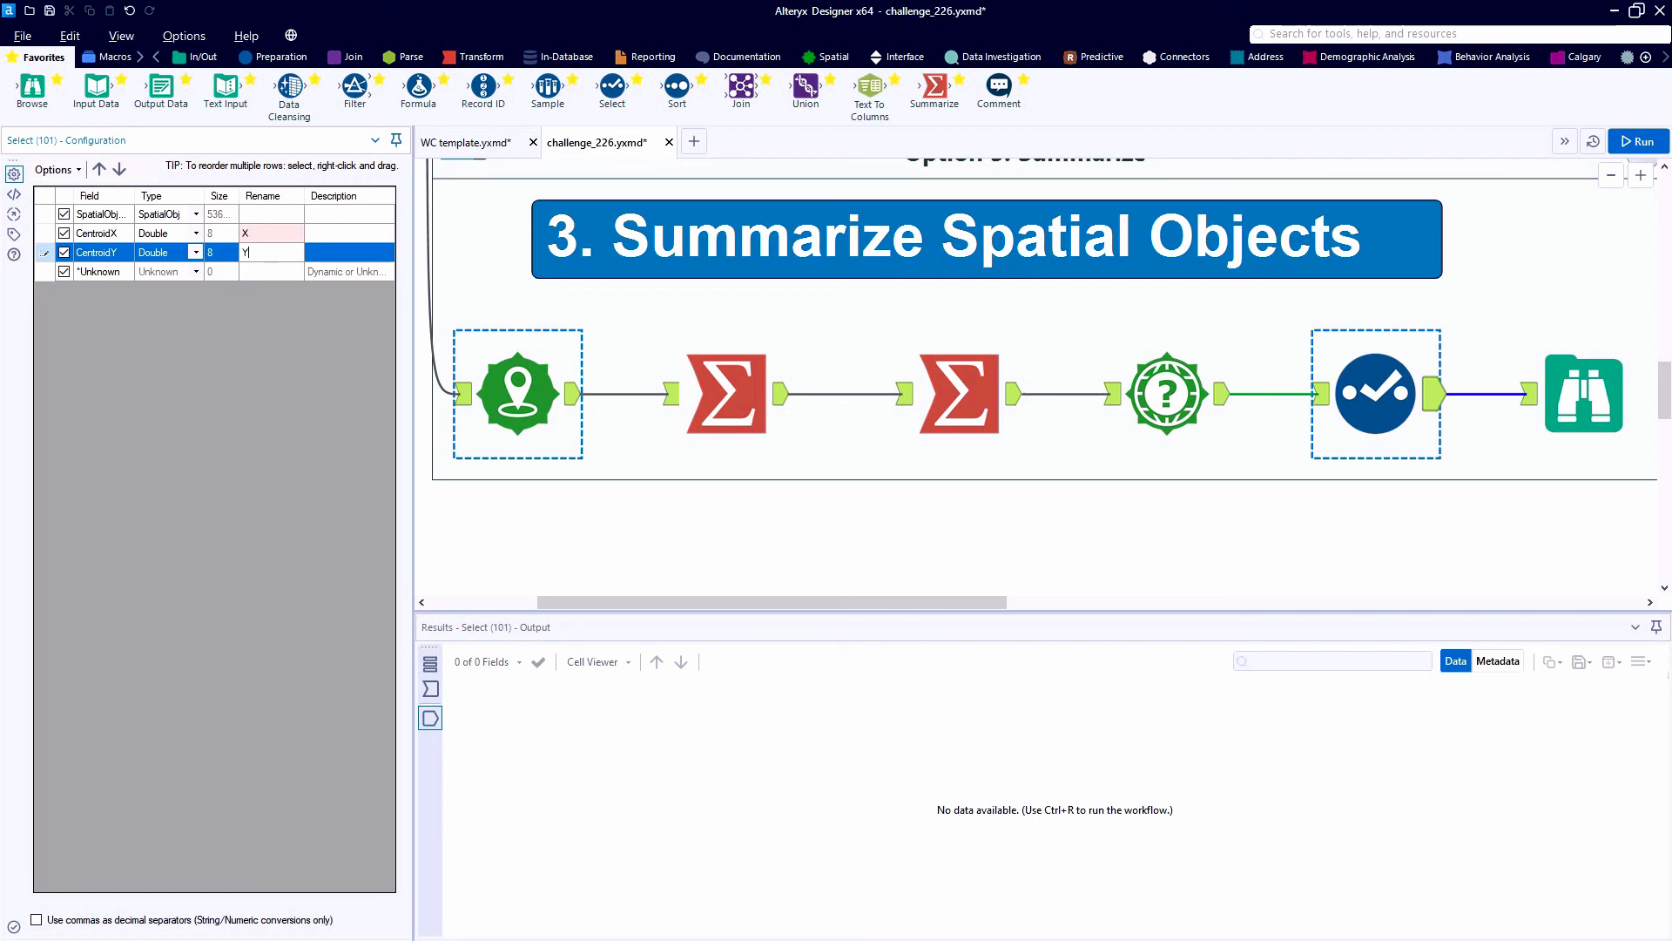
pyautogui.hotkey('ctrl', 'r')
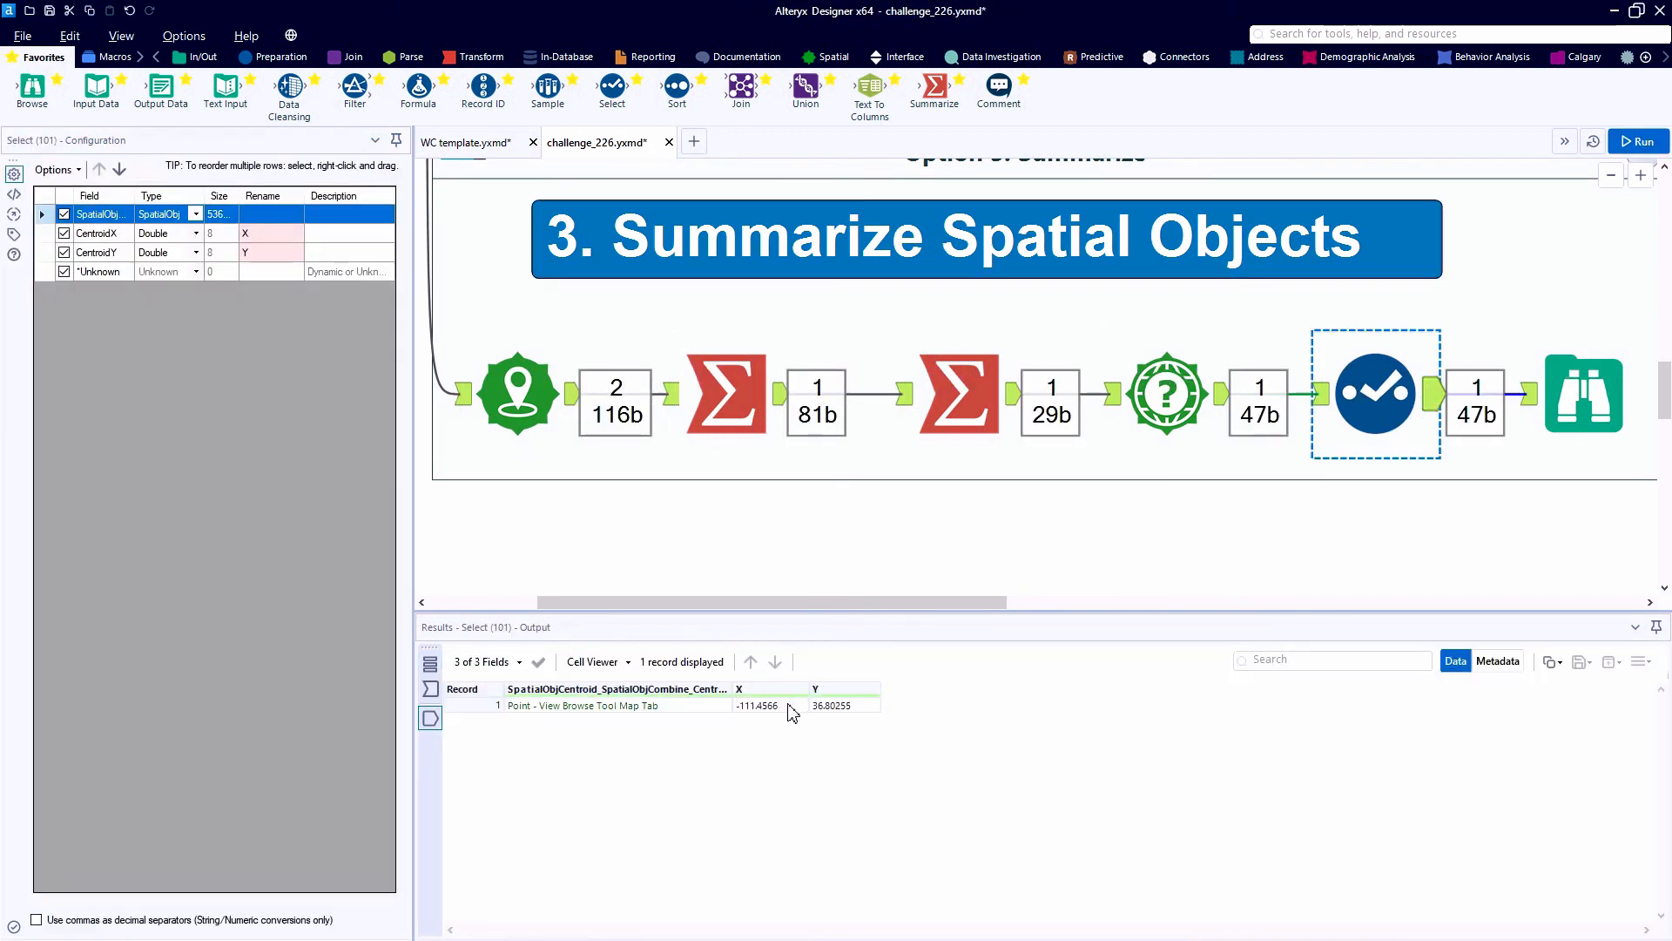
pyautogui.click(822, 707)
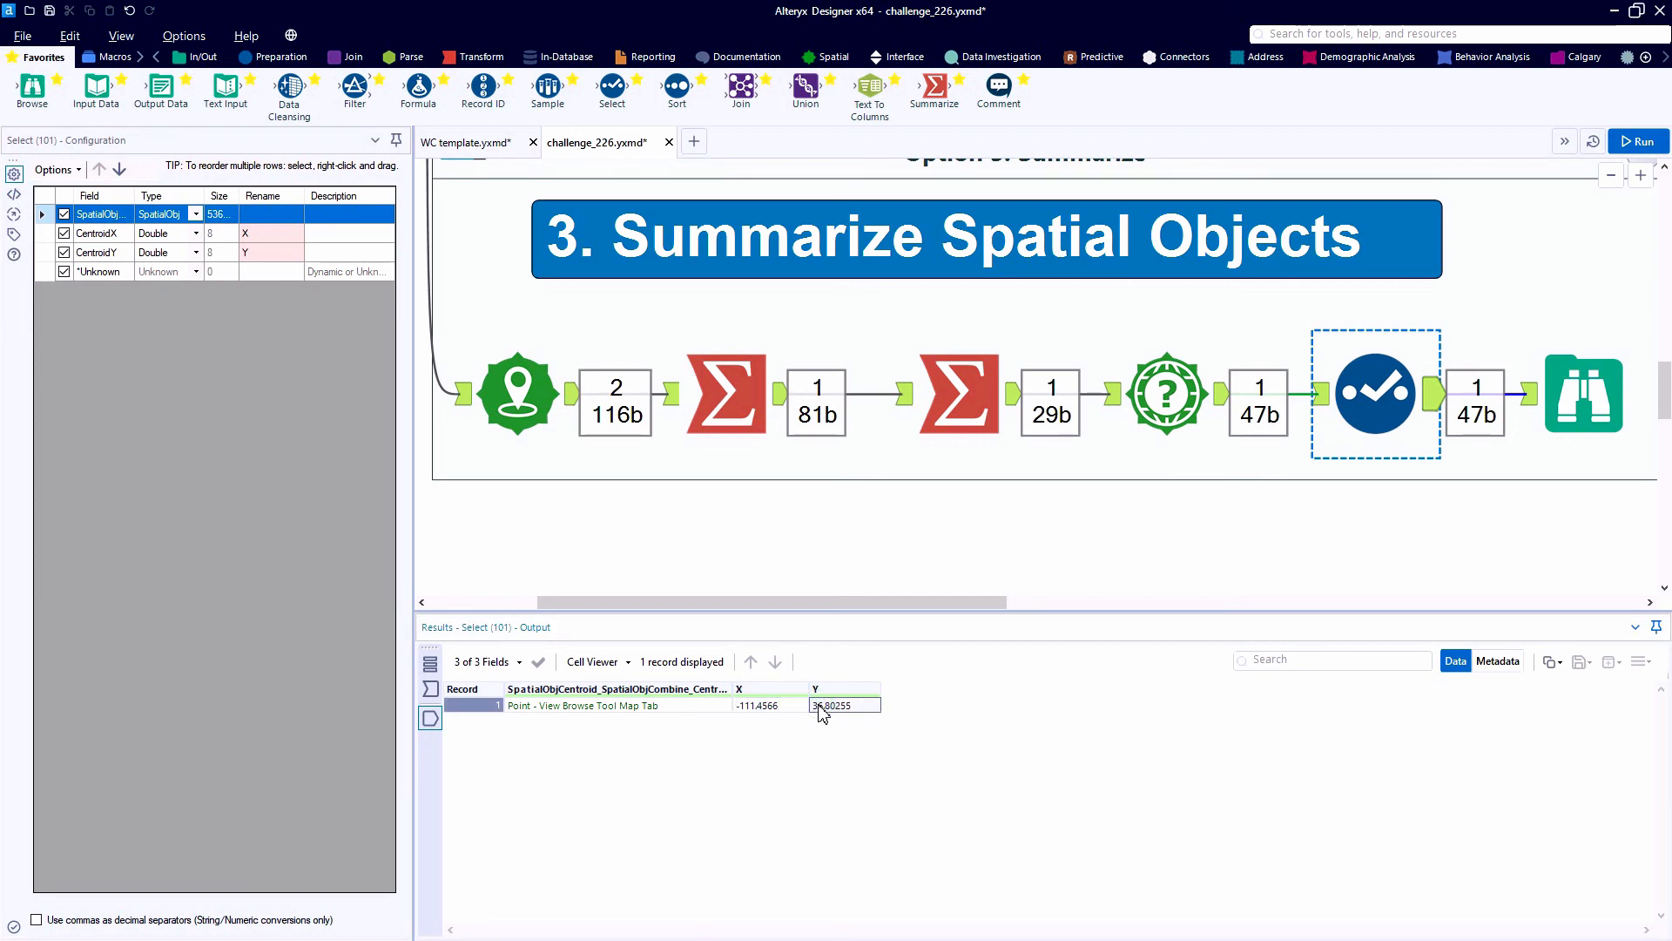